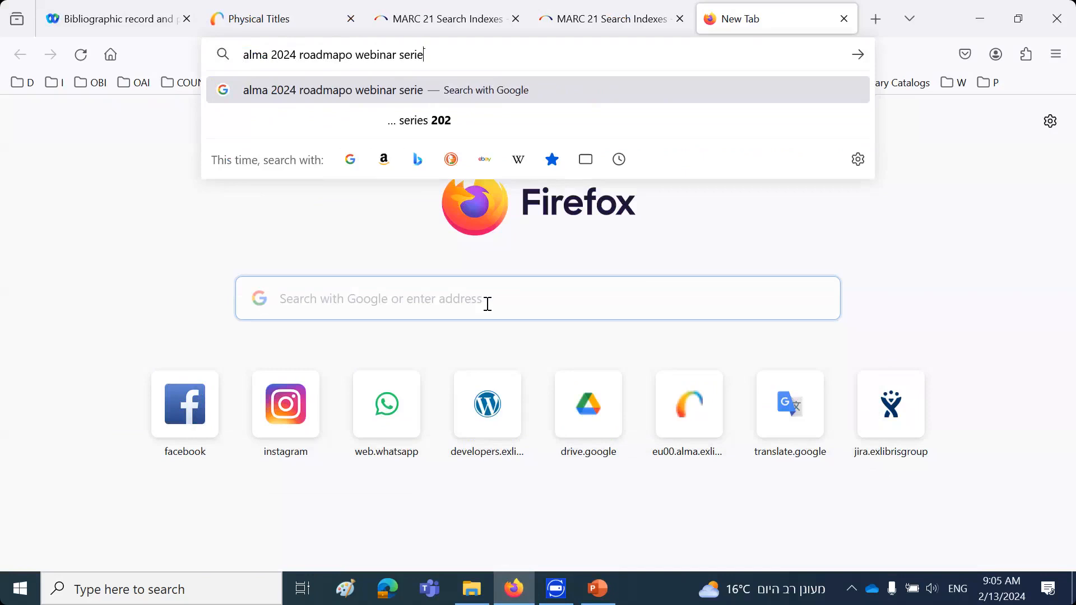
key("BackSpace")
key("BackSpace")
key("BackSpace")
key("BackSpace")
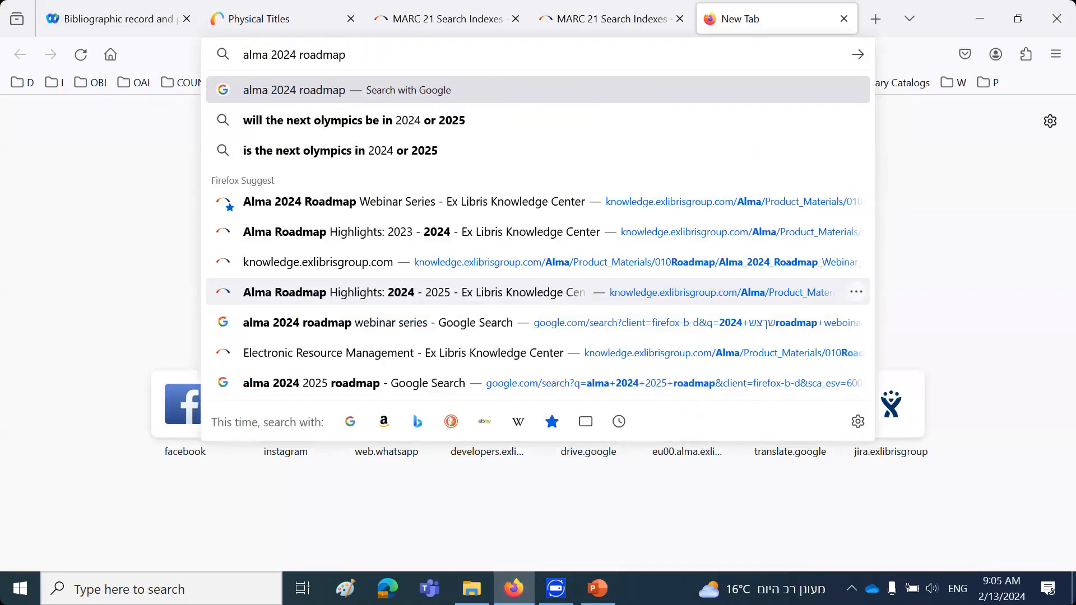
Open the Alma 2024 Roadmap Webinar Series page and highlight the session title "Bibliographic record and physical inventory retention in Alma"
left_click(393, 213)
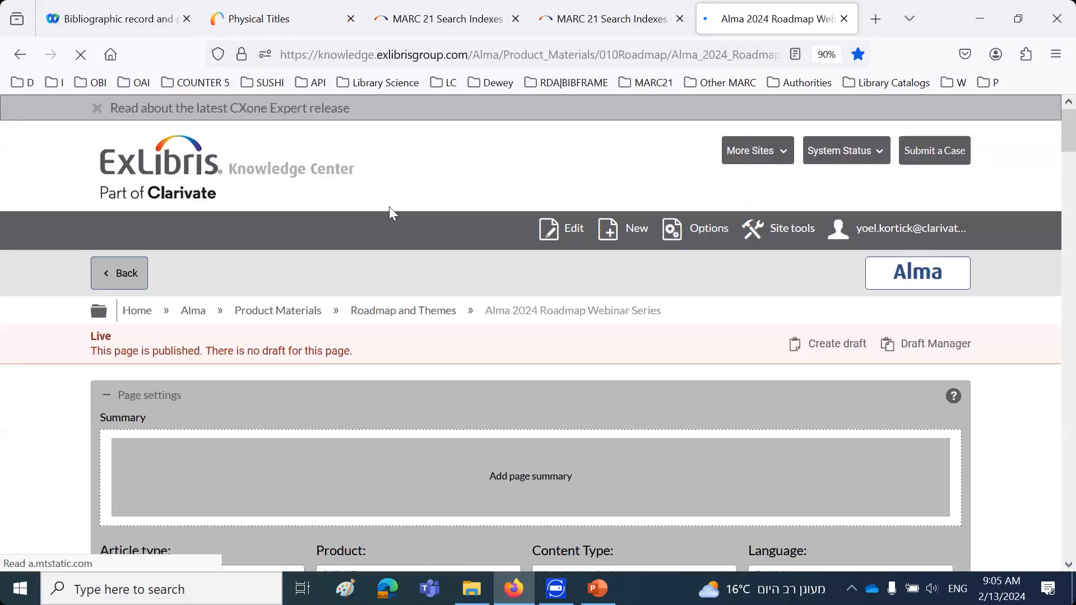
scroll(353, 365, "down", 5)
scroll(353, 365, "down", 5)
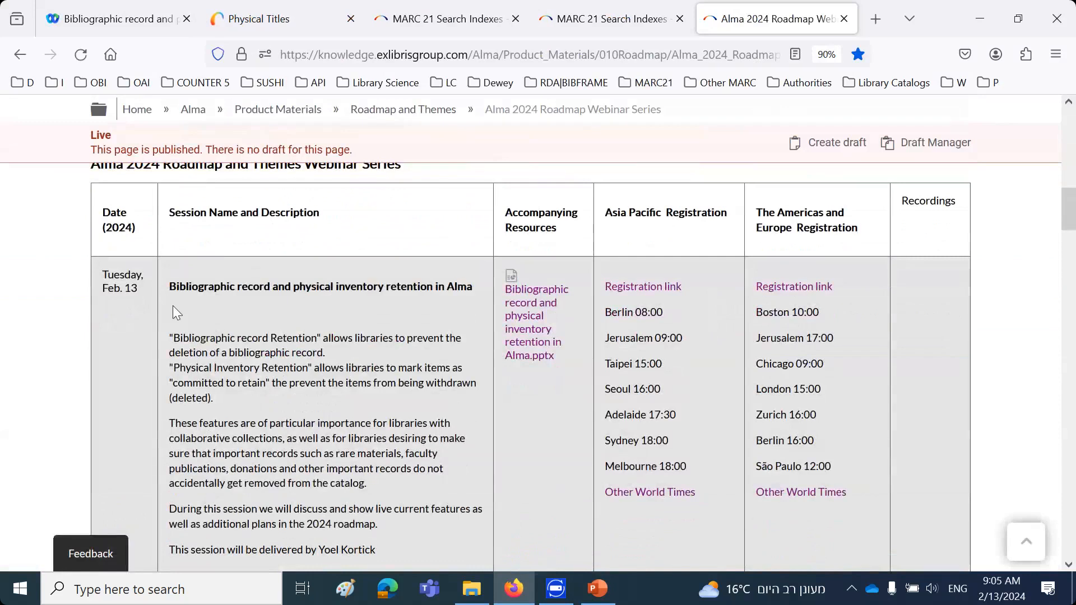
left_click_drag(172, 287, 477, 290)
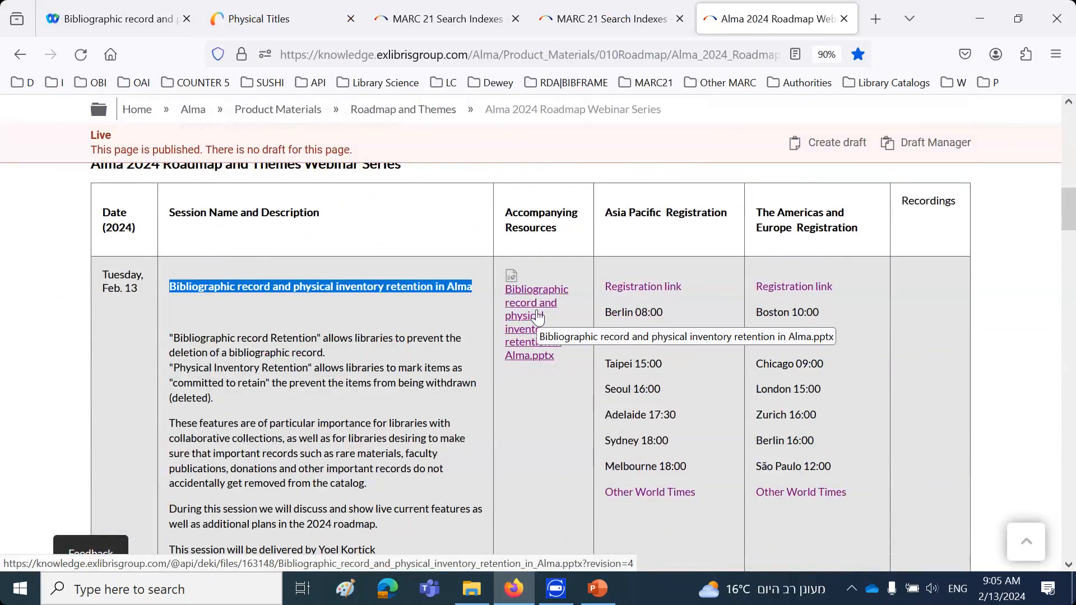
Copy the web address of the Alma 2024 Roadmap Webinar Series page and glance over its session table
left_click(349, 54)
right_click(349, 57)
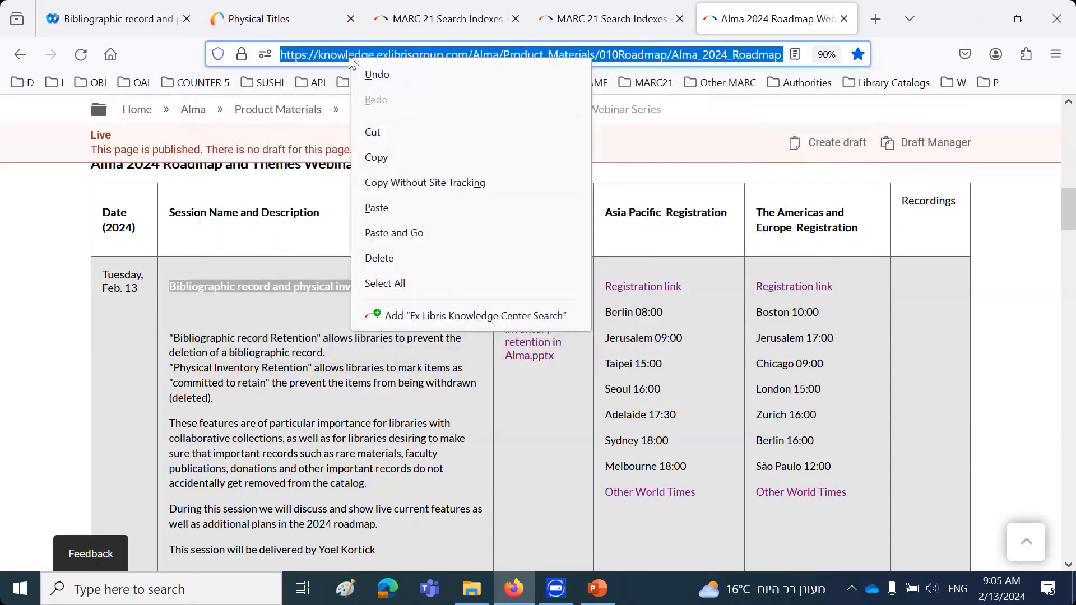
left_click(395, 157)
scroll(310, 277, "down", 3)
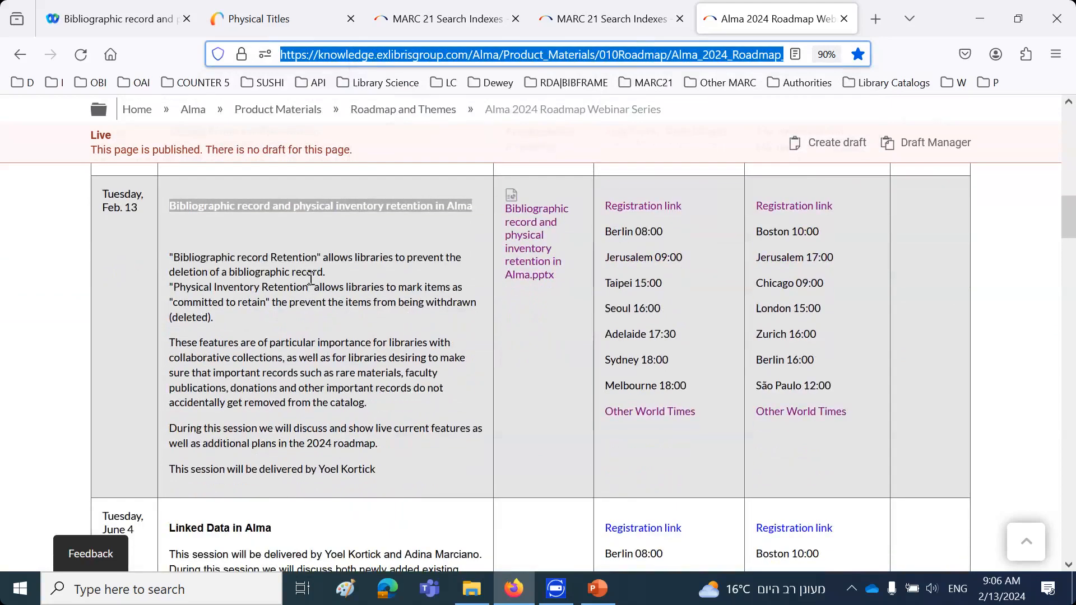
scroll(309, 277, "up", 3)
left_click(698, 17)
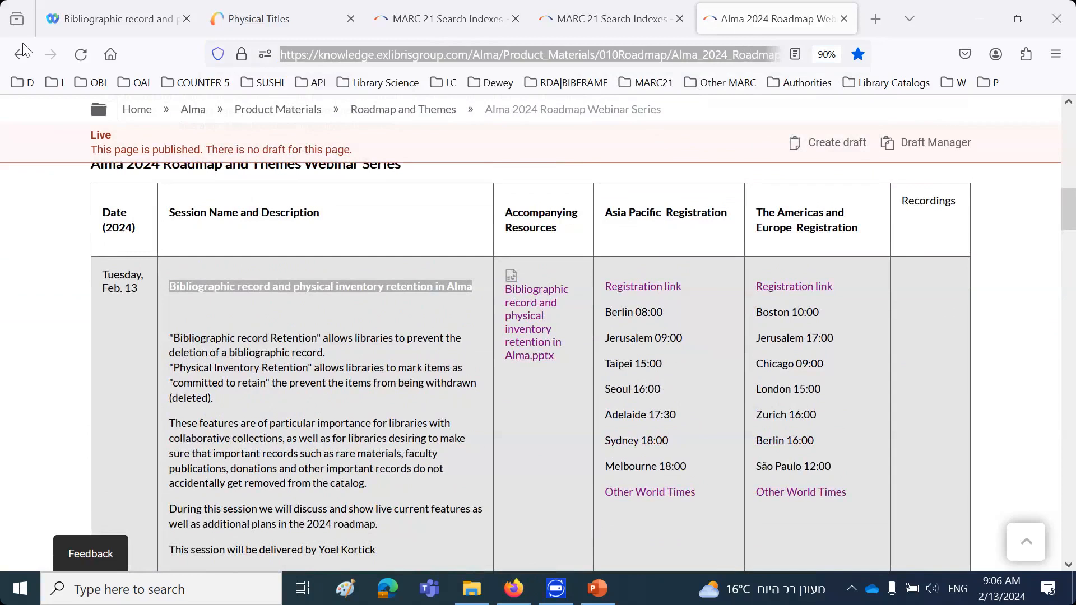
Switch to the PowerPoint presentation and advance from the Introduction slide to the Bibliographic Record Retention slide
left_click(597, 589)
left_click(189, 413)
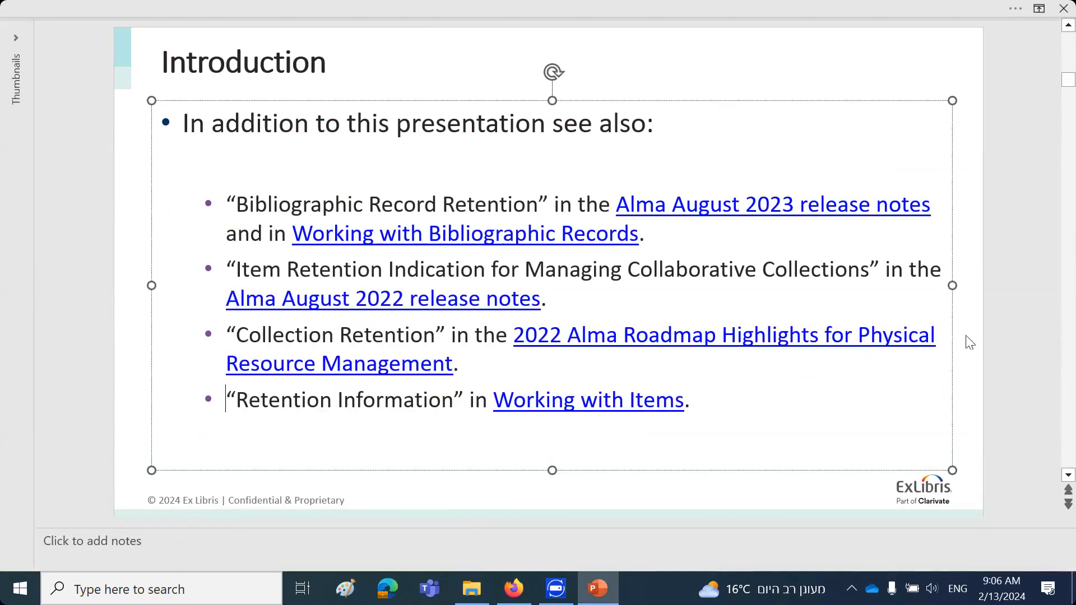
left_click(127, 382)
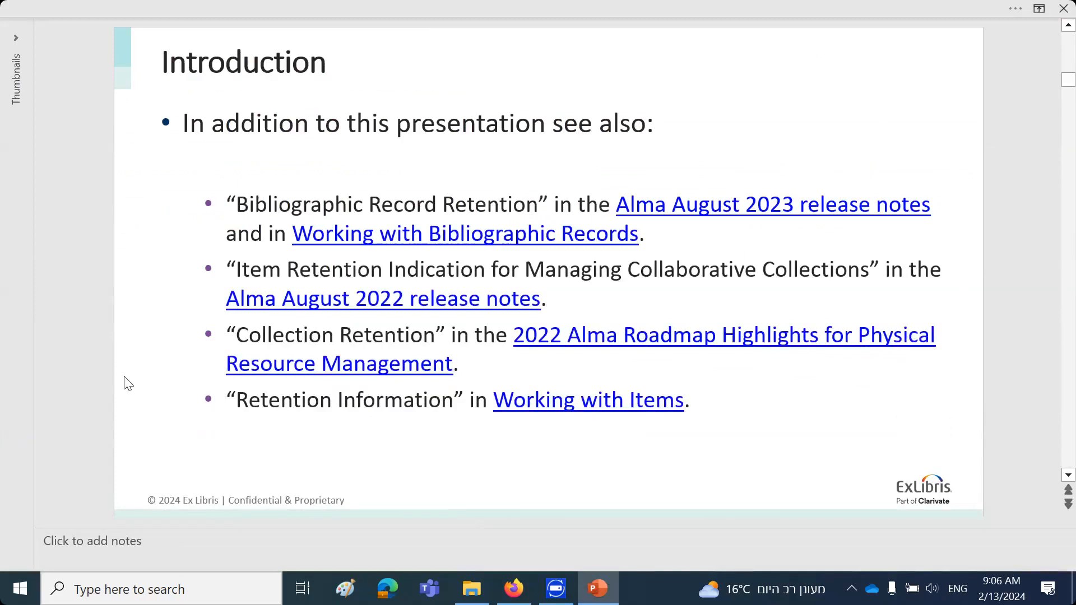
scroll(128, 384, "down", 2)
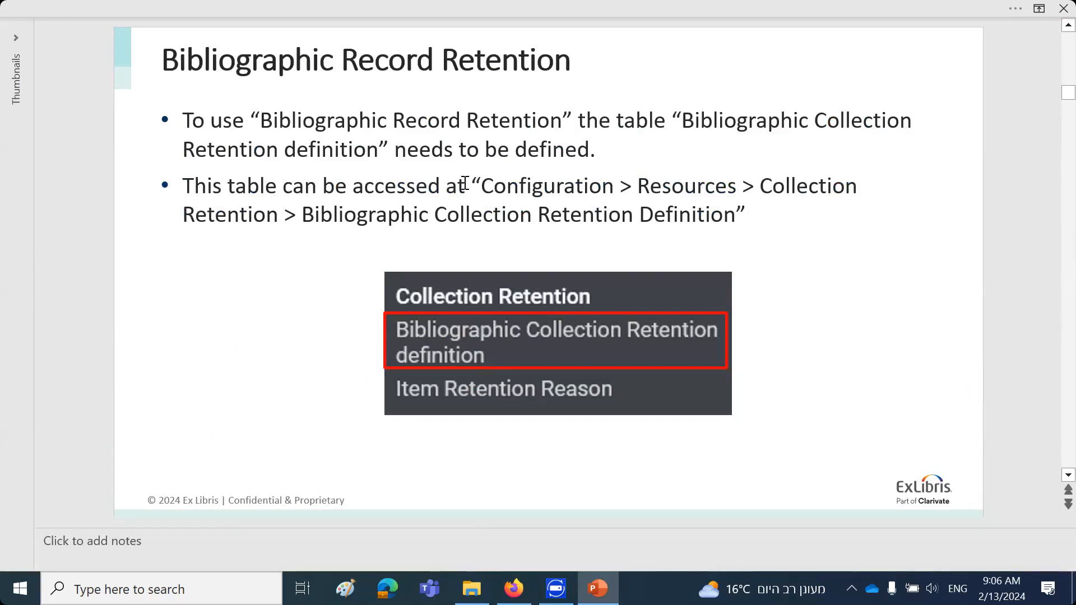
Switch to Alma in Firefox, enter the configuration area and examine the Collection Retention section of the Resources configuration
left_click(504, 586)
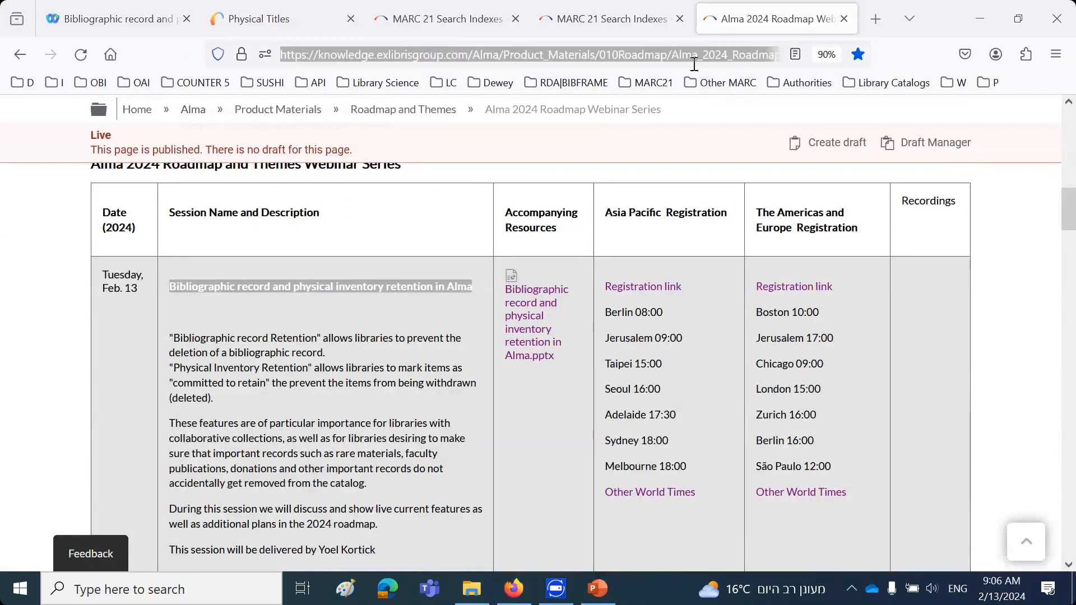
left_click(298, 19)
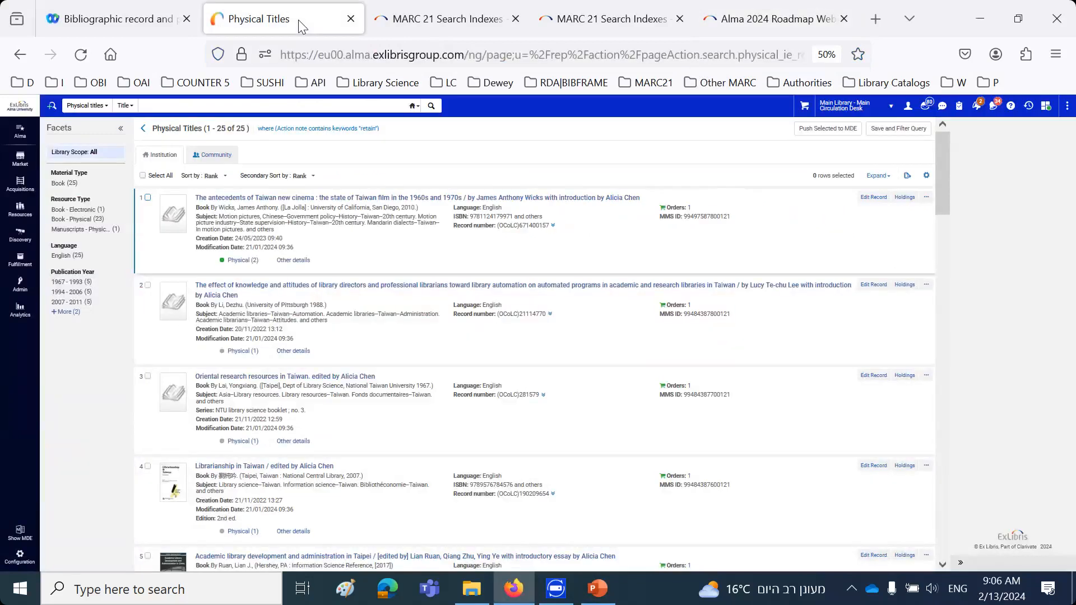
left_click(21, 555)
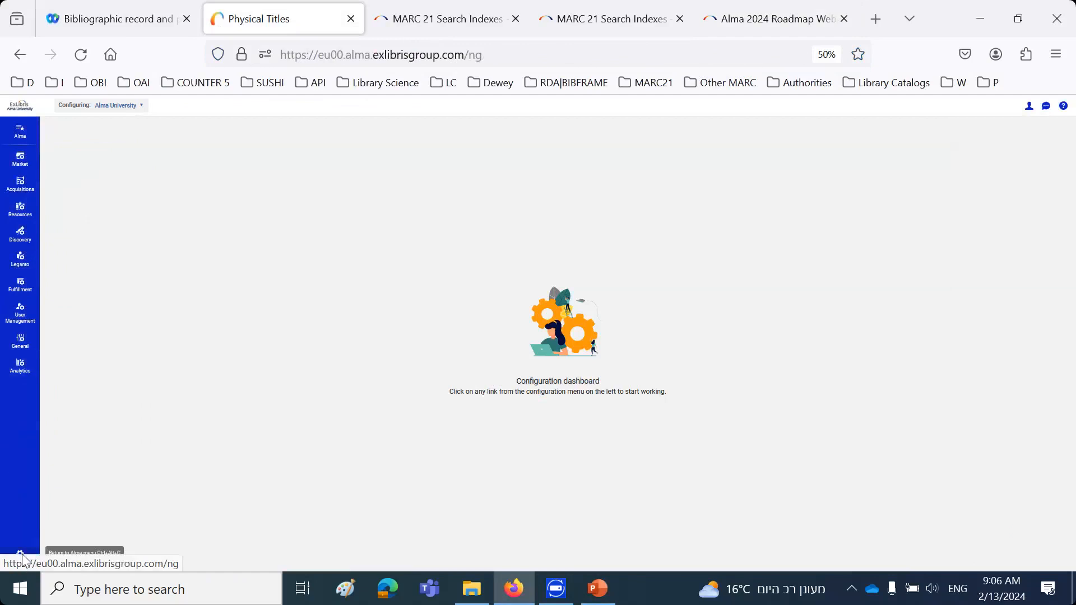
key("ctrl+plus")
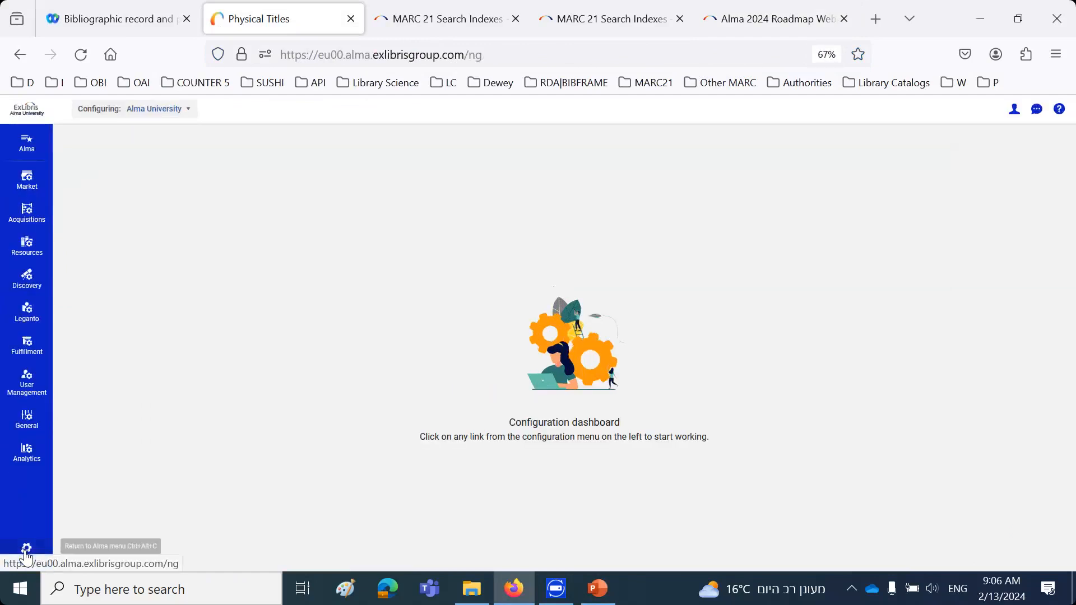
left_click(30, 251)
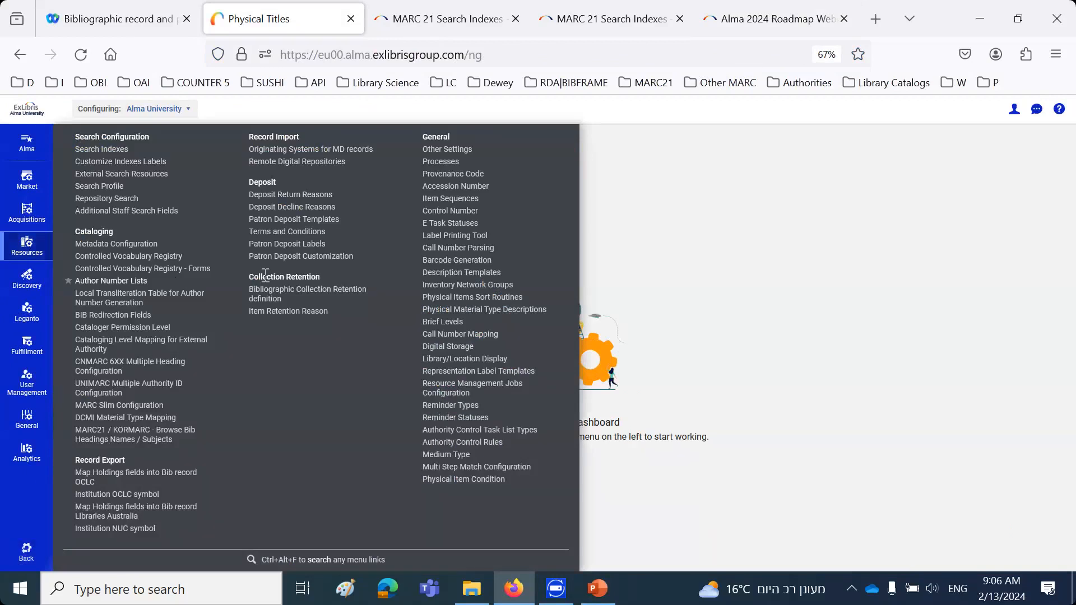
left_click_drag(250, 276, 321, 276)
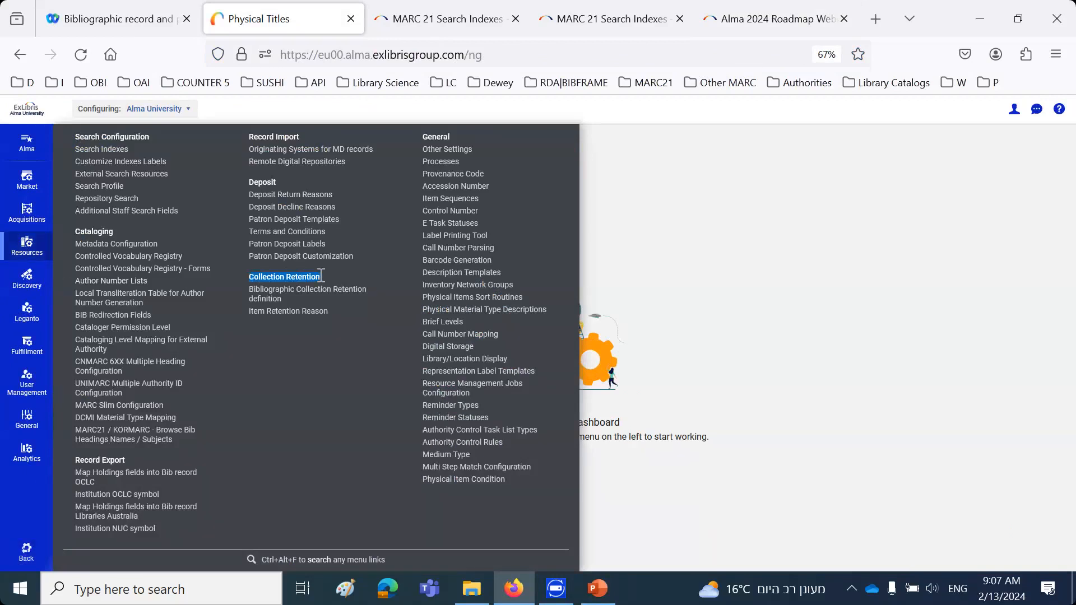
left_click_drag(248, 288, 303, 302)
left_click(353, 423)
Search the configuration links for "retent" and open the Bibliographic Collection Retention definition table from the Resources configuration
left_click(29, 147)
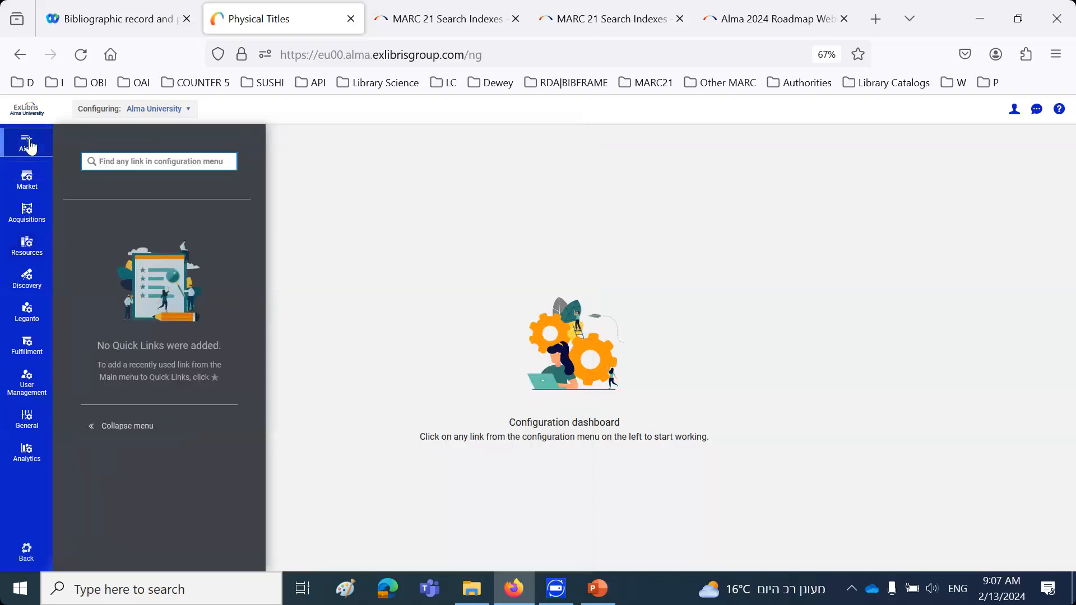
type("re")
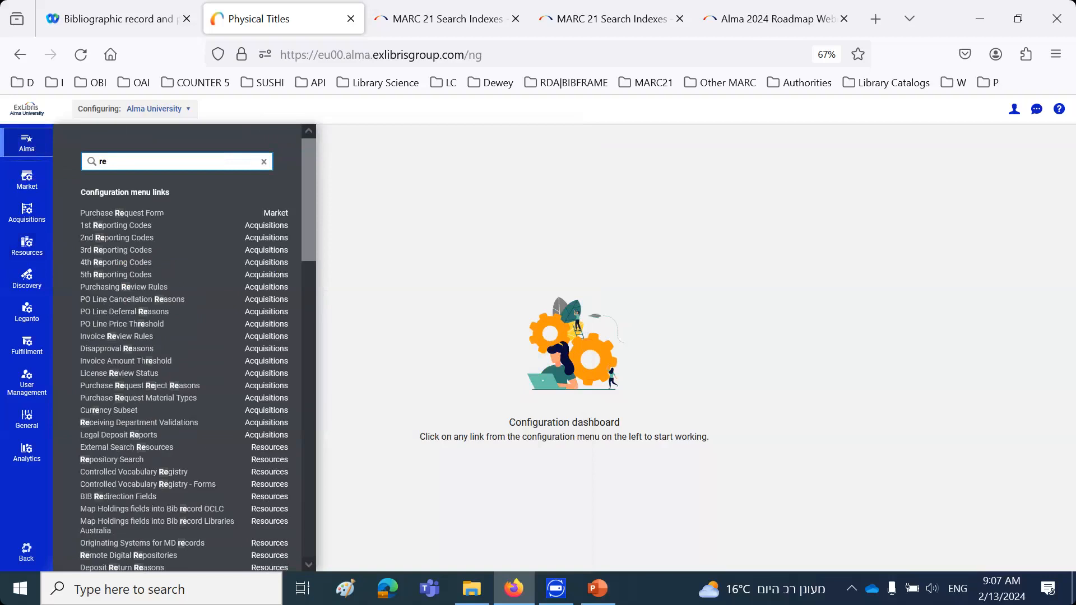
type("tent")
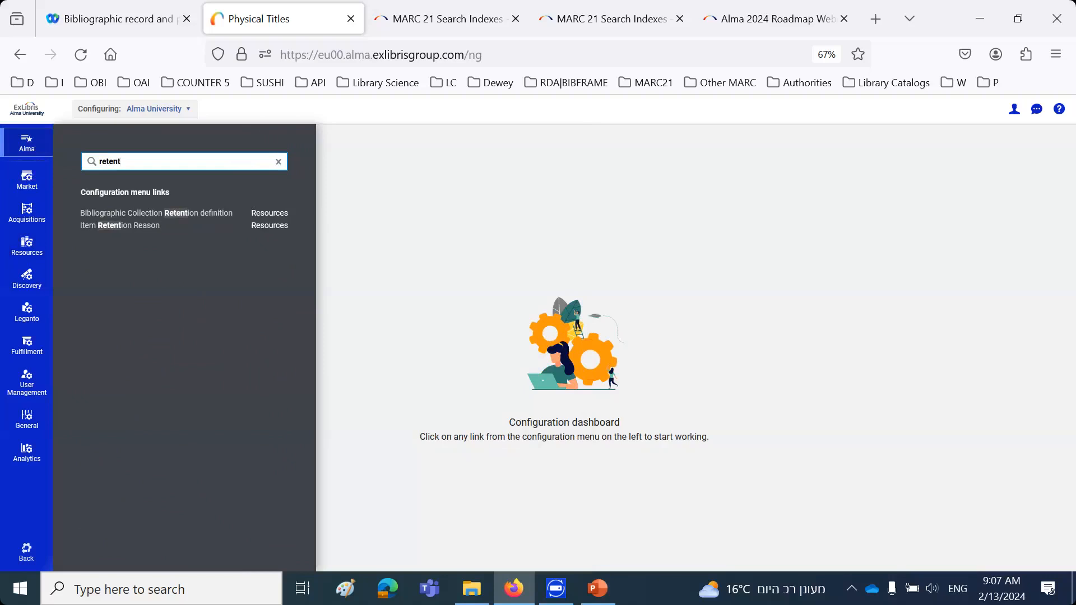
left_click(26, 246)
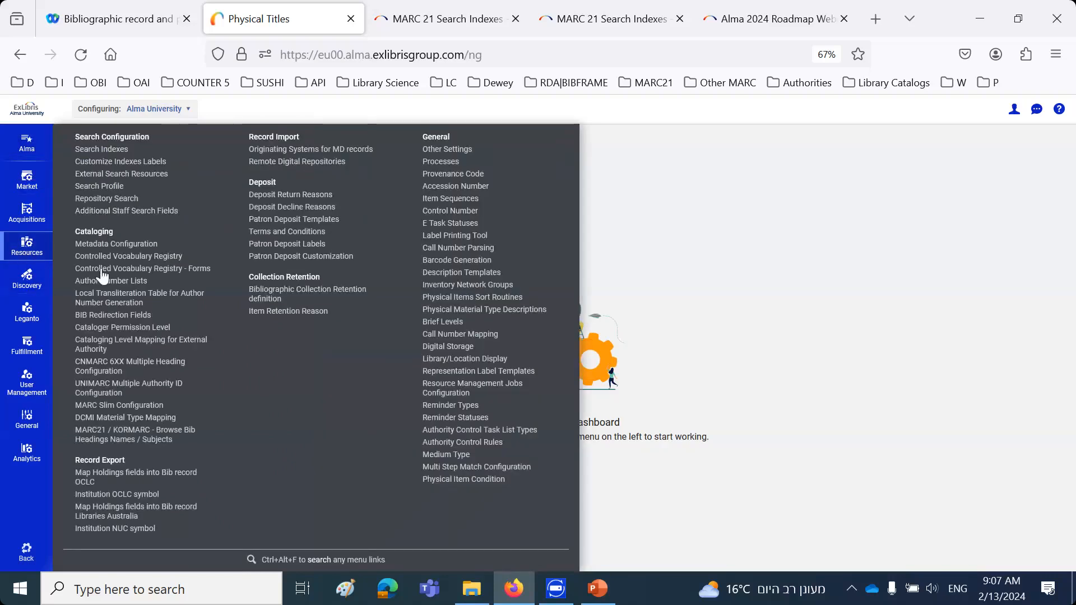
left_click(277, 293)
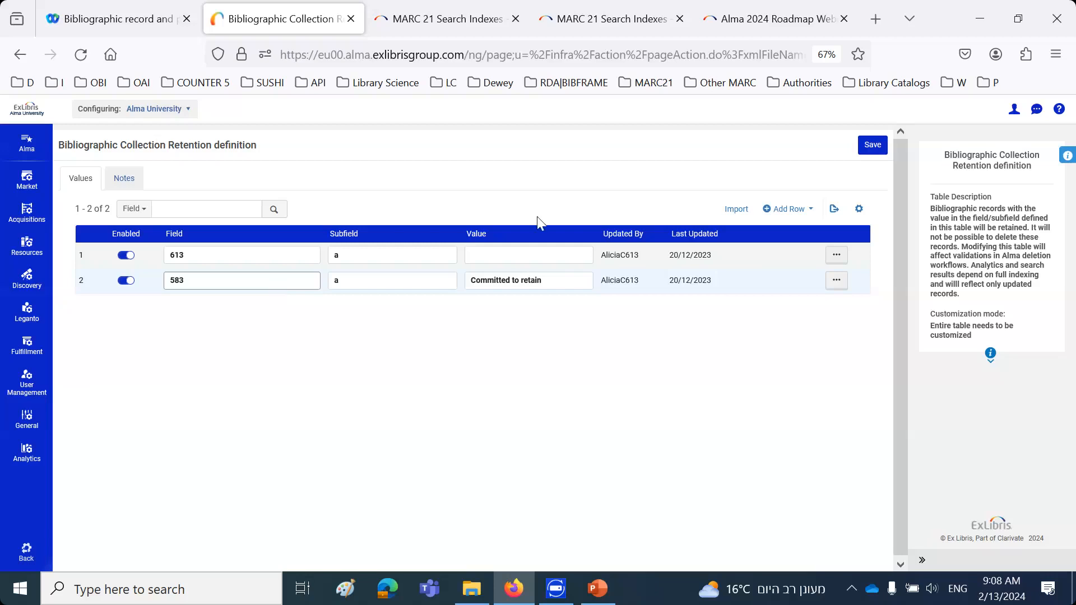
Add a row to the retention definition table for field 999, subfield a, with an empty value
left_click(788, 209)
type("999")
left_click(731, 301)
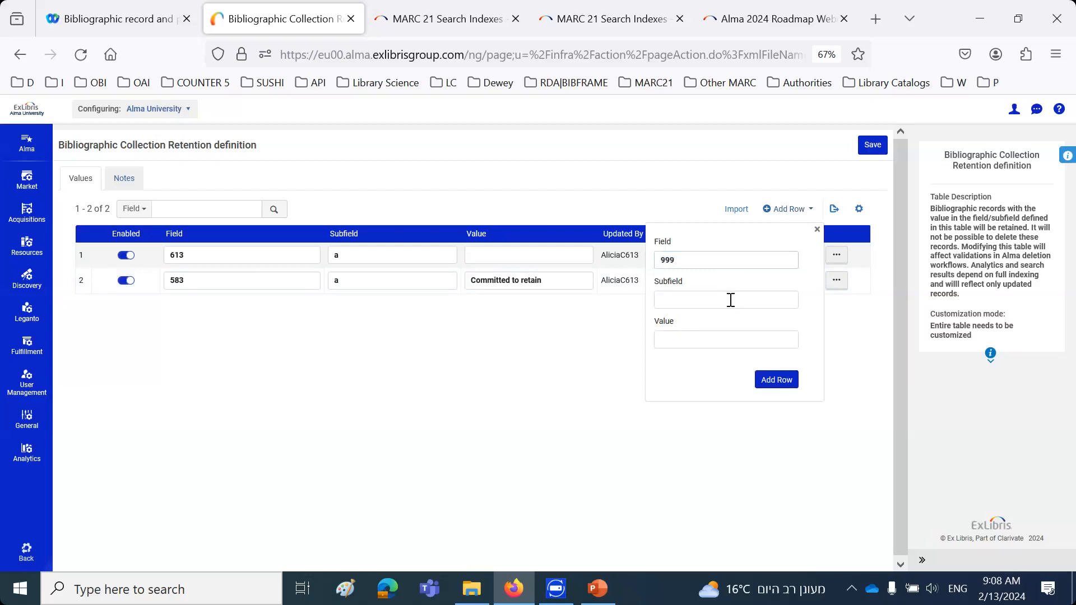
type("a")
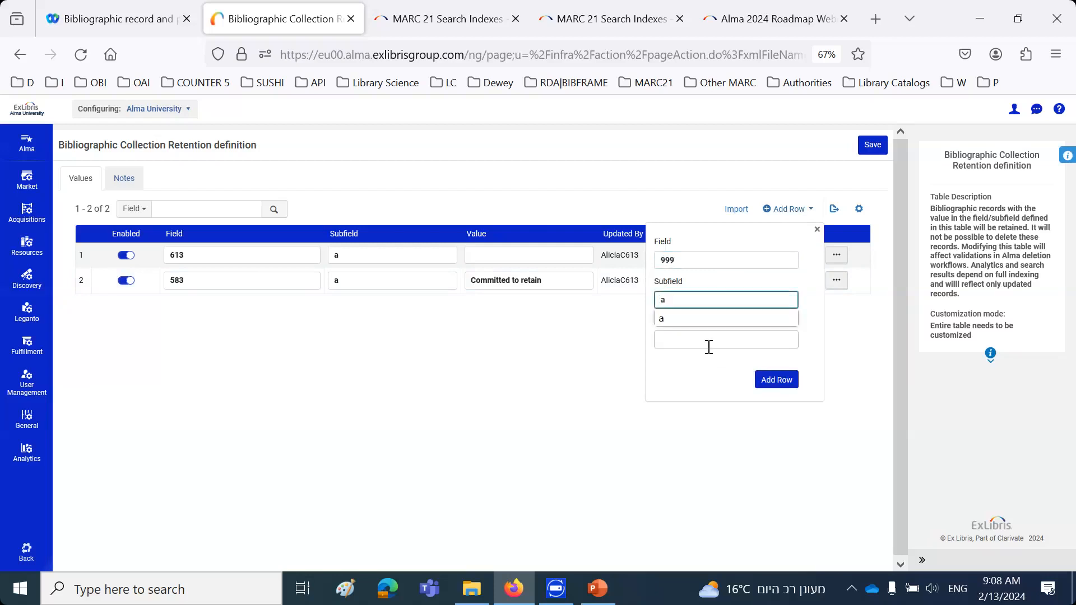
left_click(702, 369)
left_click(774, 381)
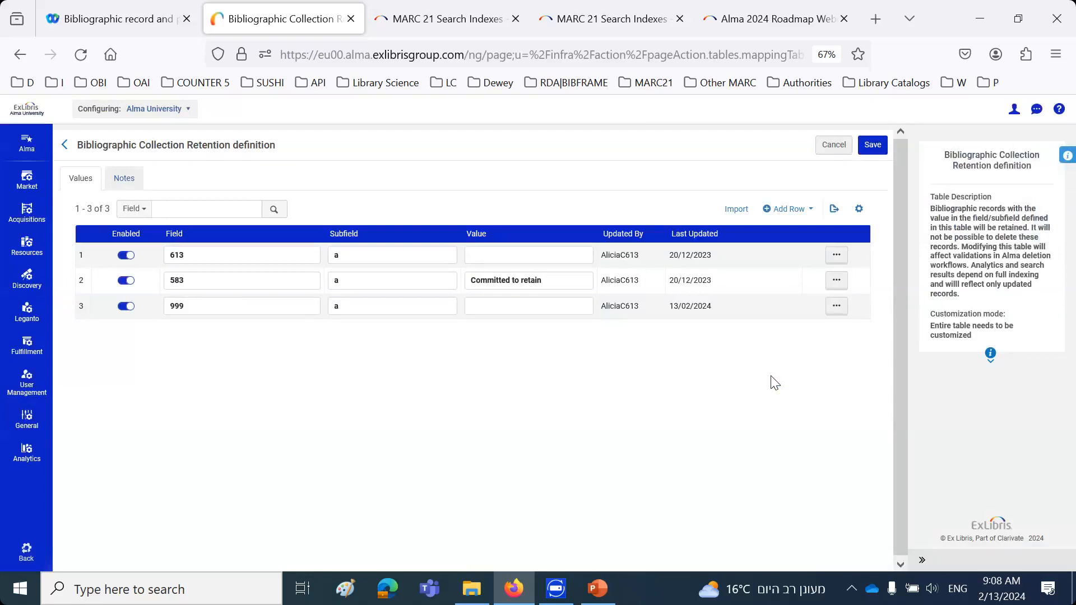
Add a row to the retention definition table for field 998, subfield a, with the value "Do not delete"
left_click(788, 213)
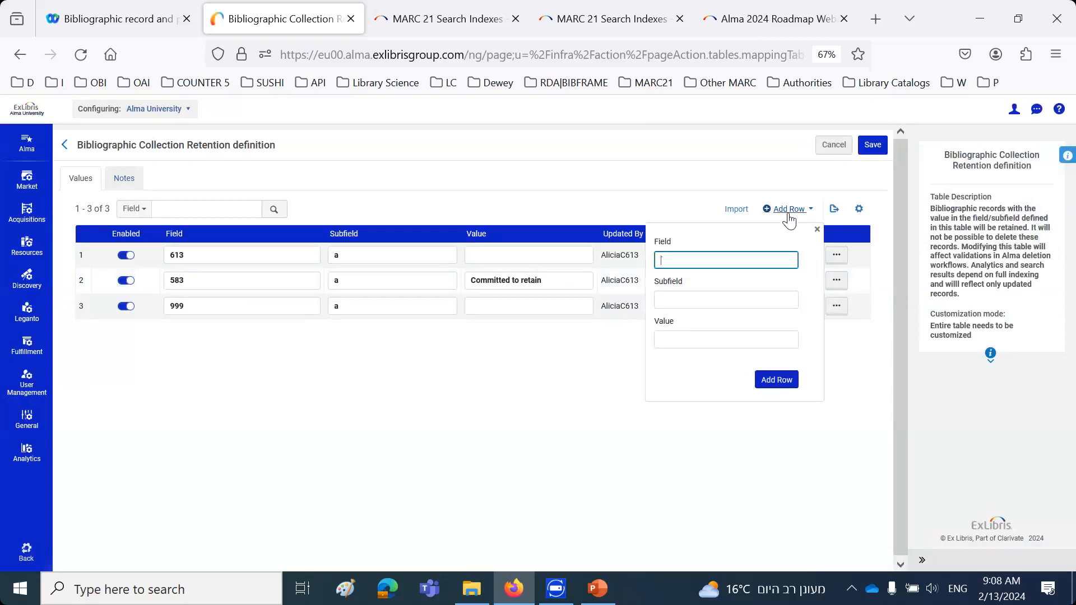
type("998")
left_click(708, 297)
type("a")
left_click(701, 341)
type("Do not delete")
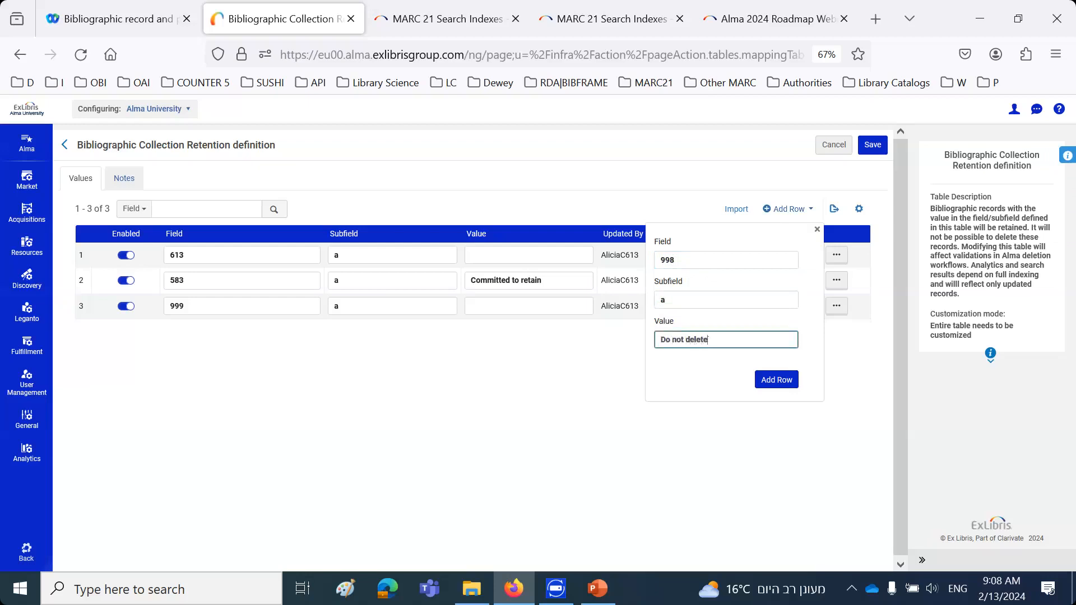
left_click(772, 381)
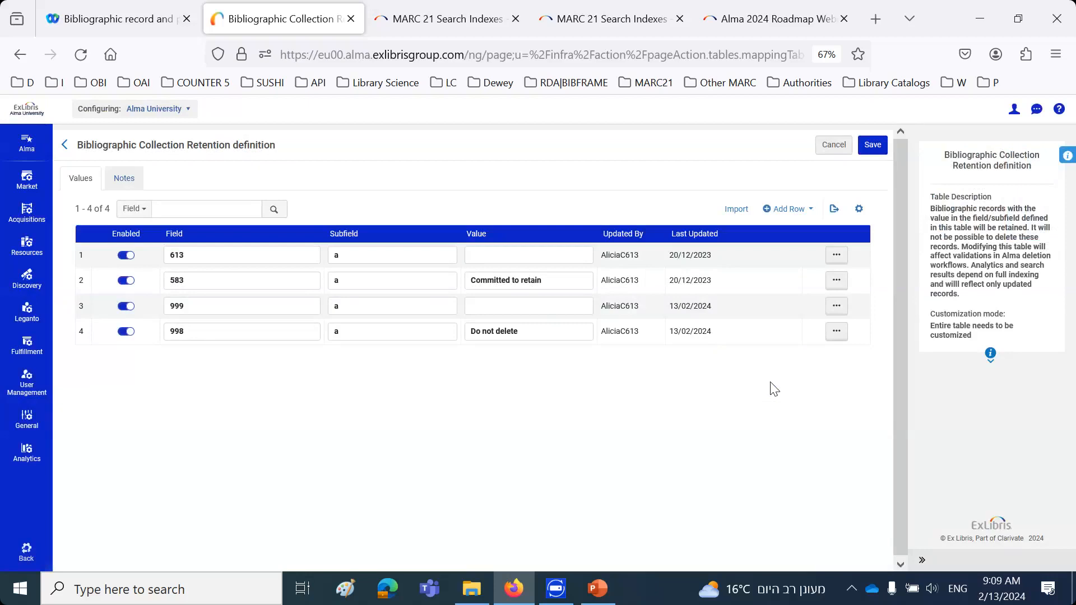
Review the 613 and 583 rows and discard the unsaved changes to the retention definition table
left_click(170, 255)
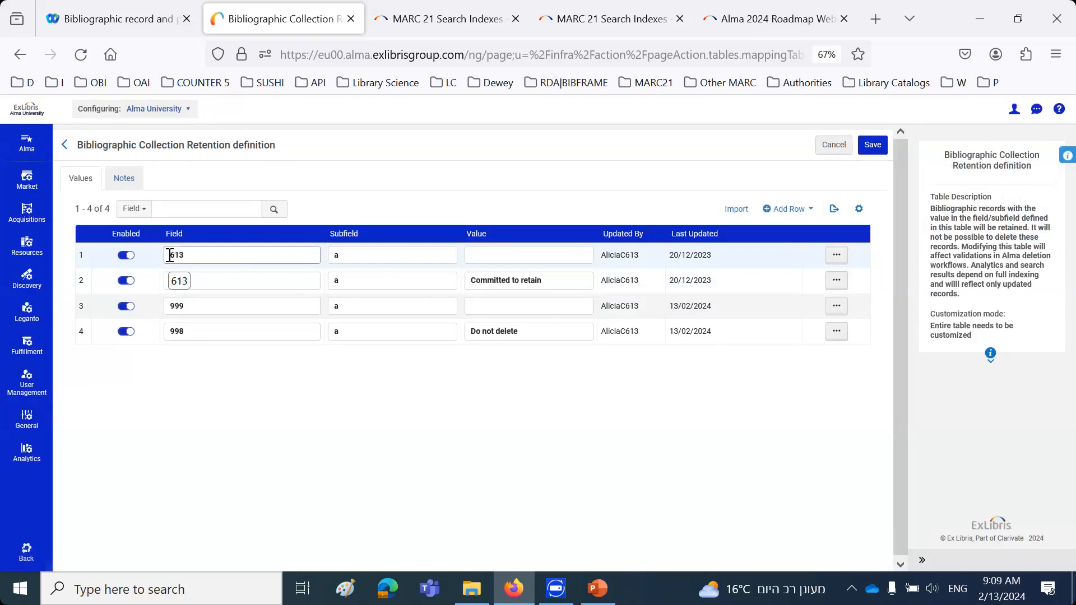
left_click(399, 286)
left_click(483, 274)
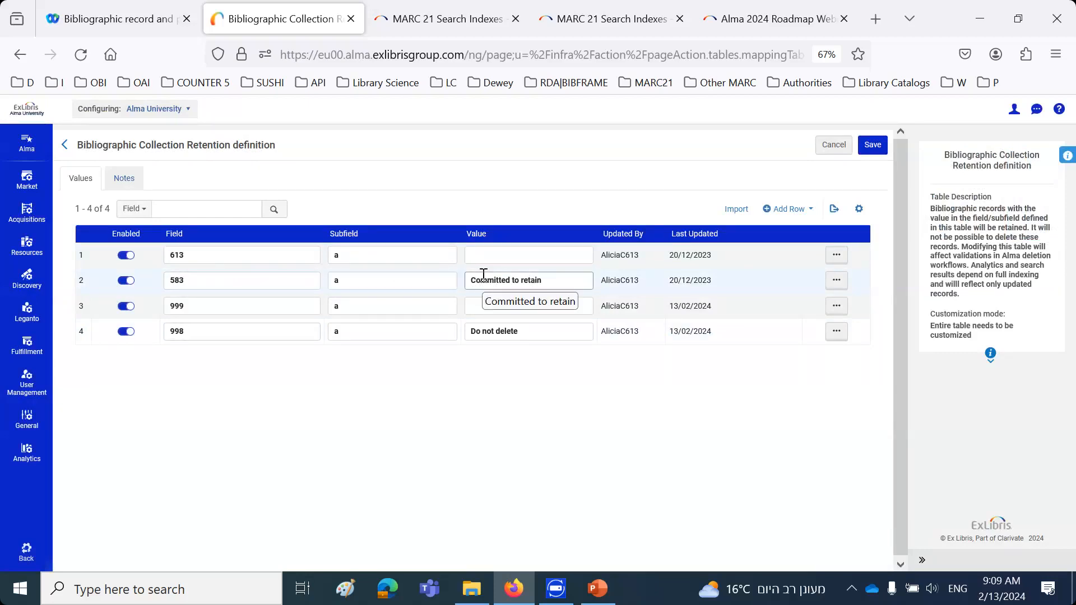
left_click(841, 148)
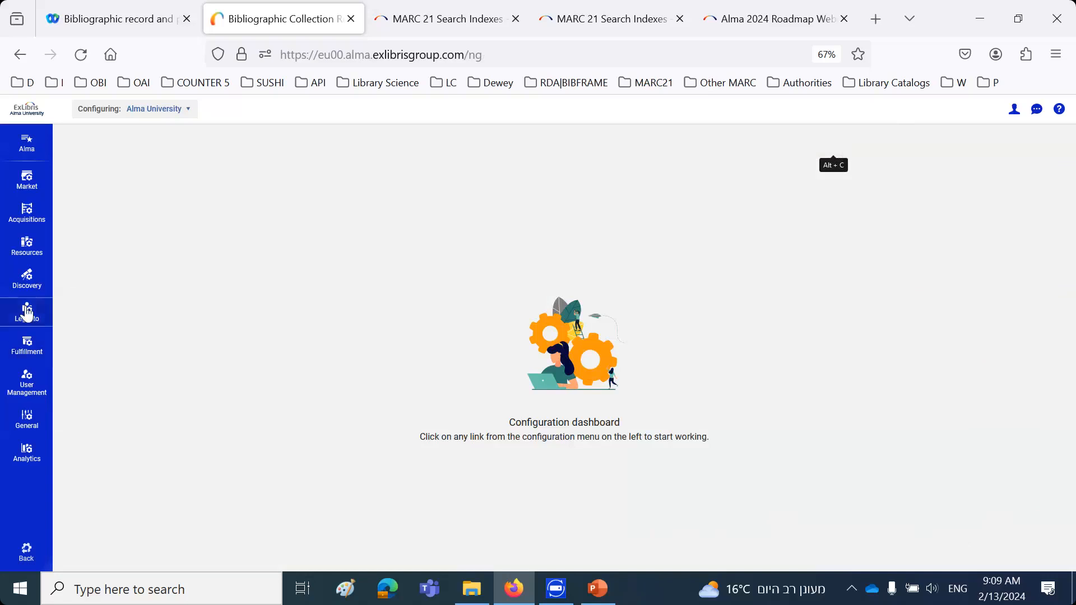
Reopen the Bibliographic Collection Retention definition table and copy a browser screenshot of the region from its title through its rows
left_click(27, 245)
left_click(270, 293)
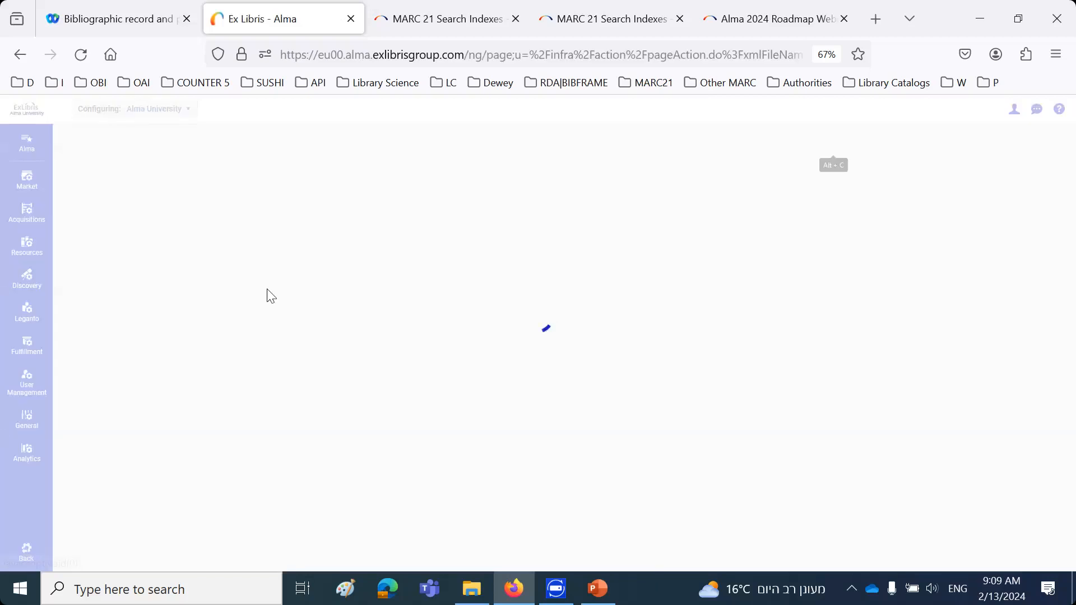
right_click(512, 387)
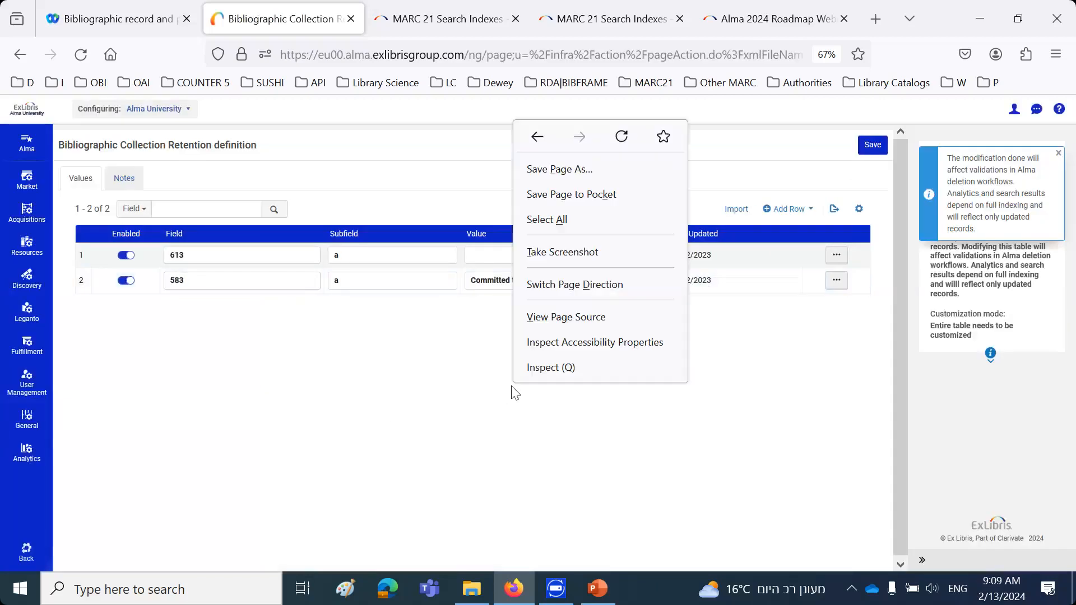
left_click(562, 252)
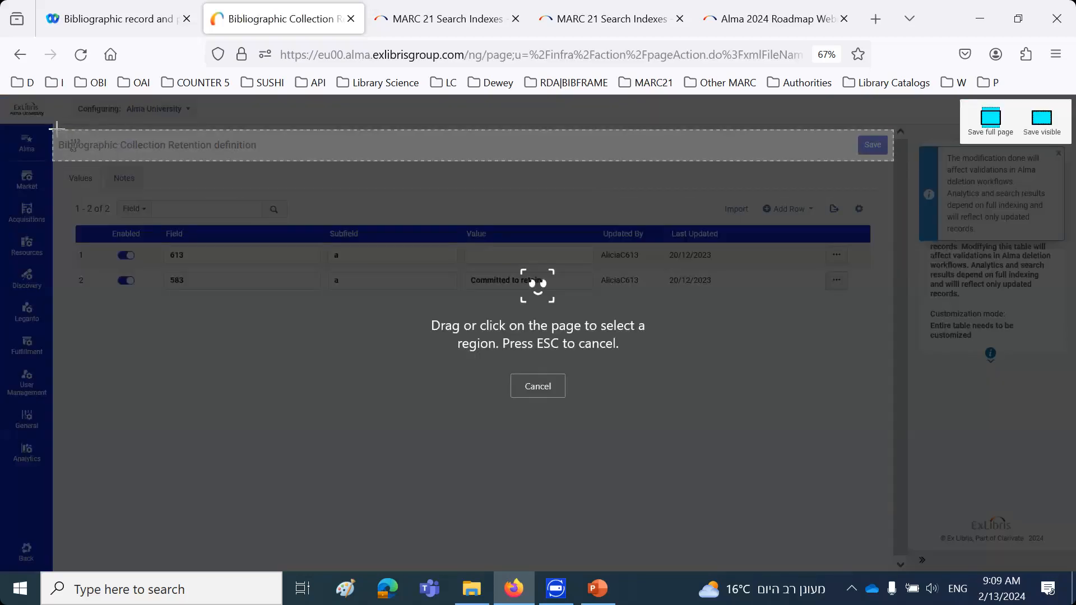
left_click(238, 158)
left_click_drag(709, 212, 895, 294)
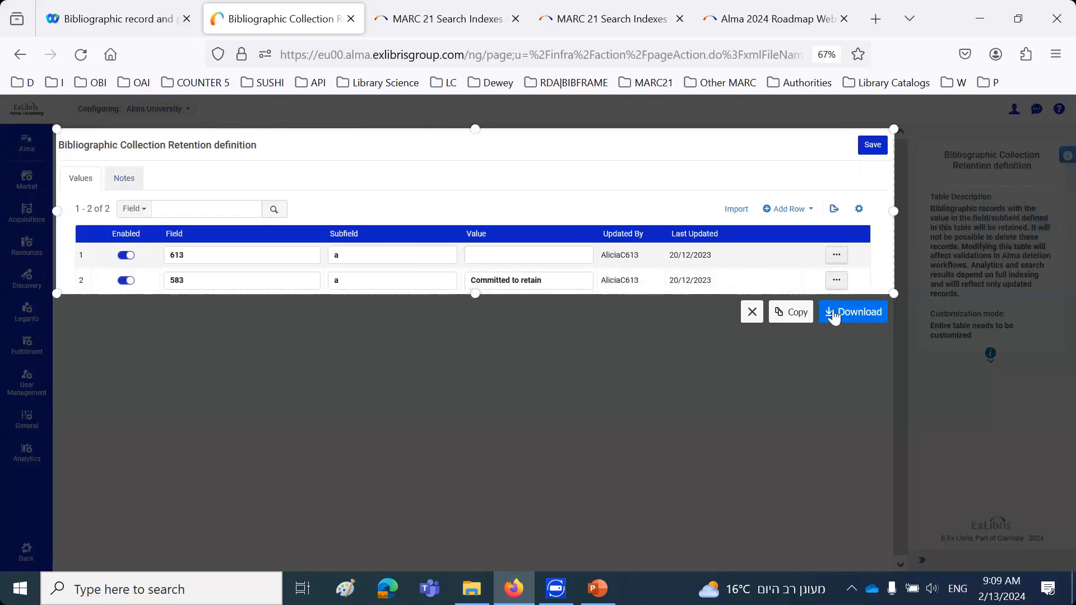
left_click(802, 317)
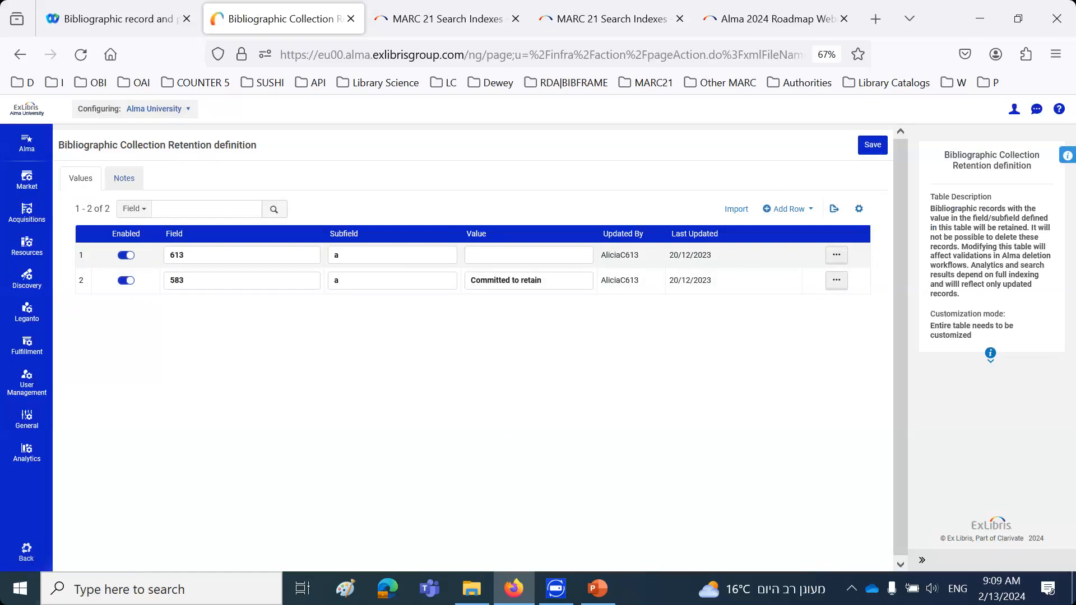
Launch Word from the Windows search and create a blank document
left_click(17, 597)
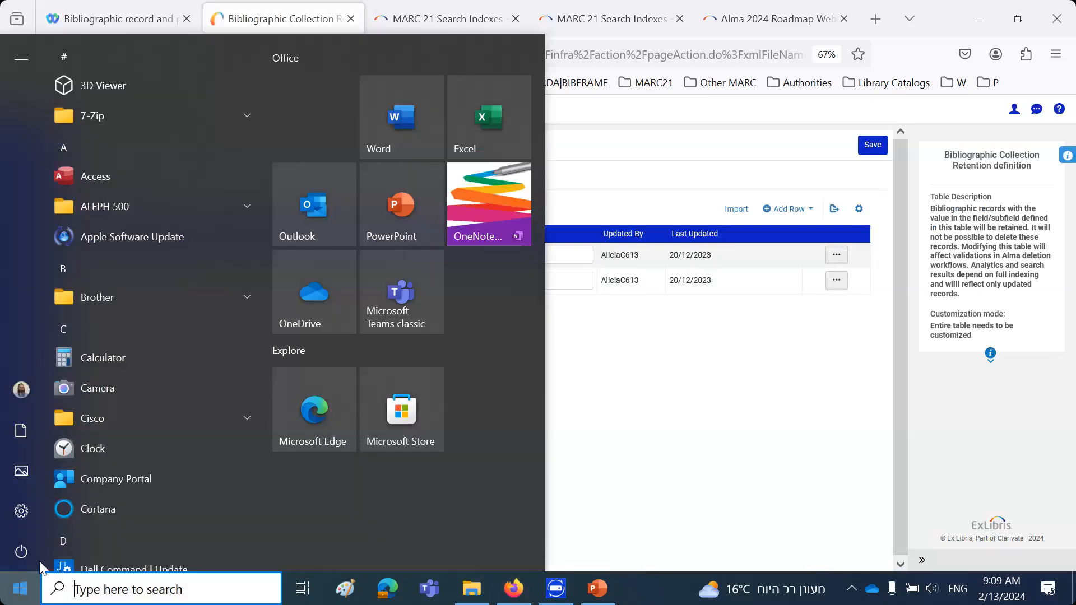
scroll(72, 558, "down", 5)
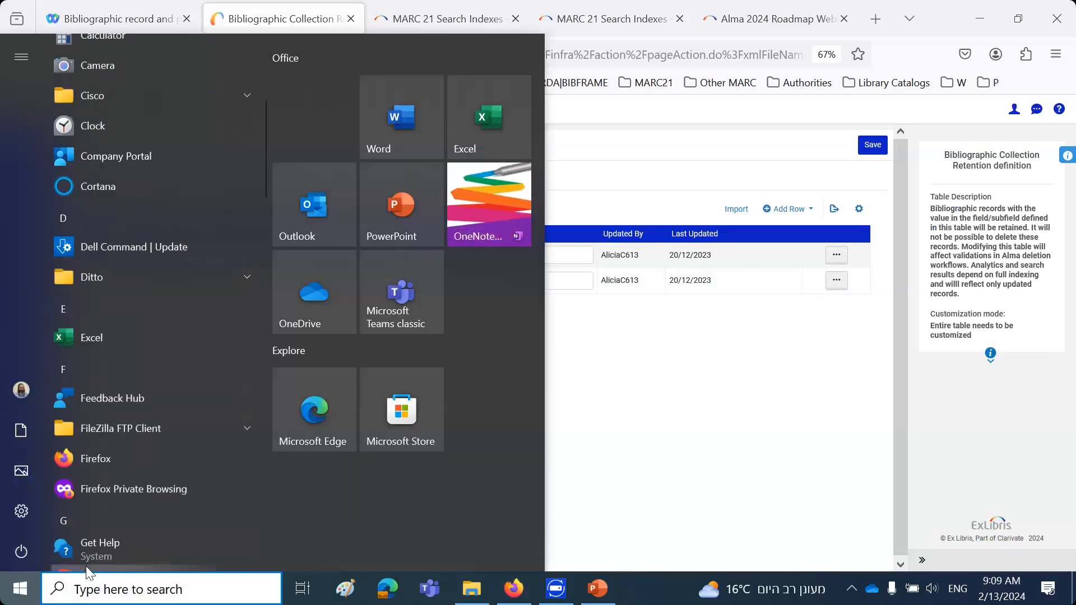
type("win")
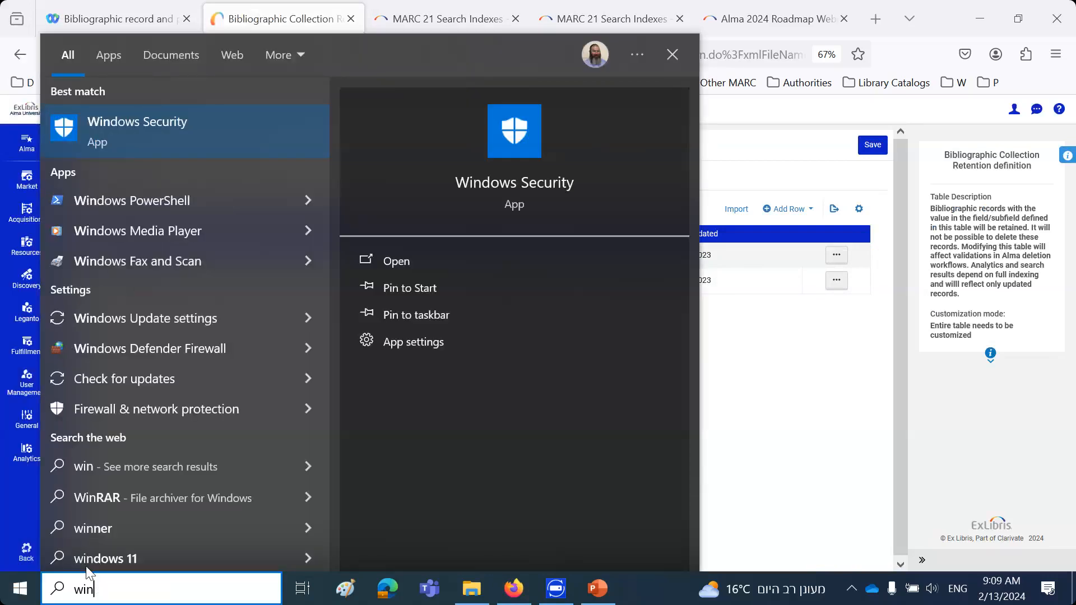
type("w")
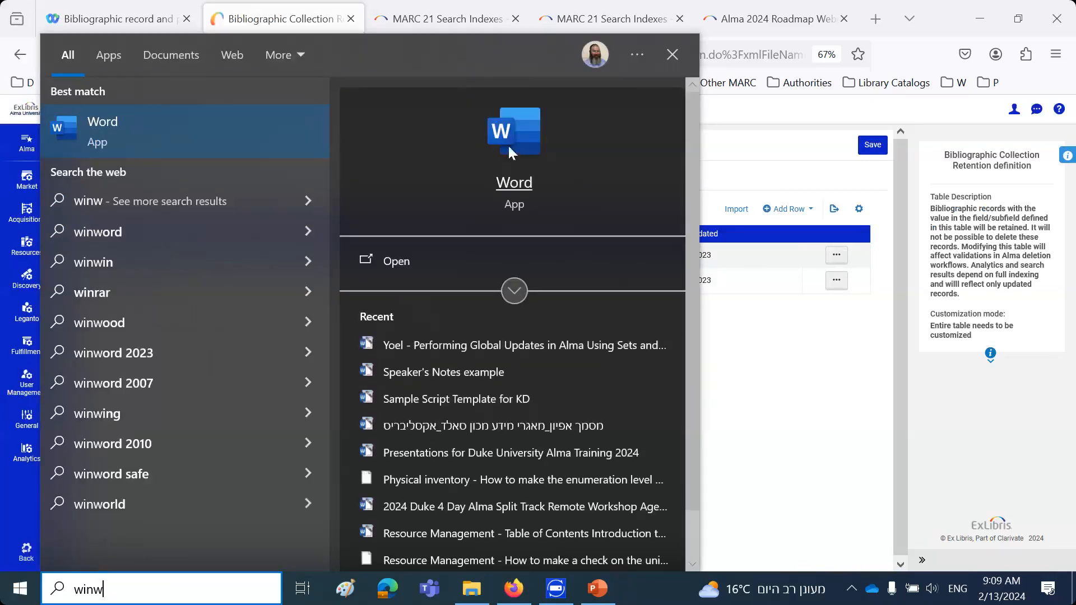
left_click(522, 137)
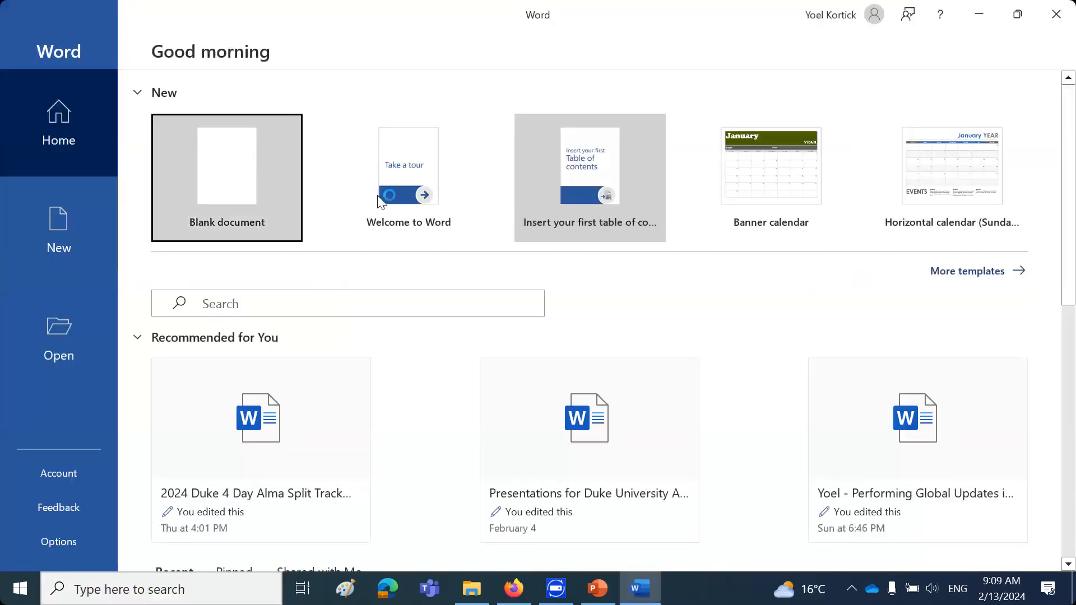
left_click(269, 188)
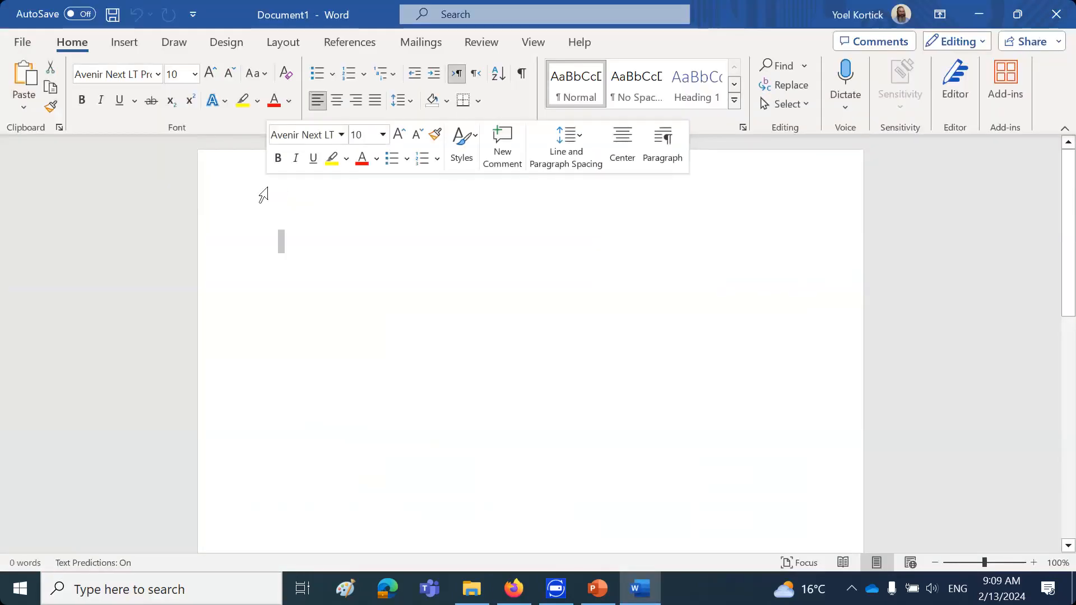
Paste the copied retention table screenshot below two blank lines and set the page to landscape orientation
key("Return")
key("Return")
key("ctrl+v")
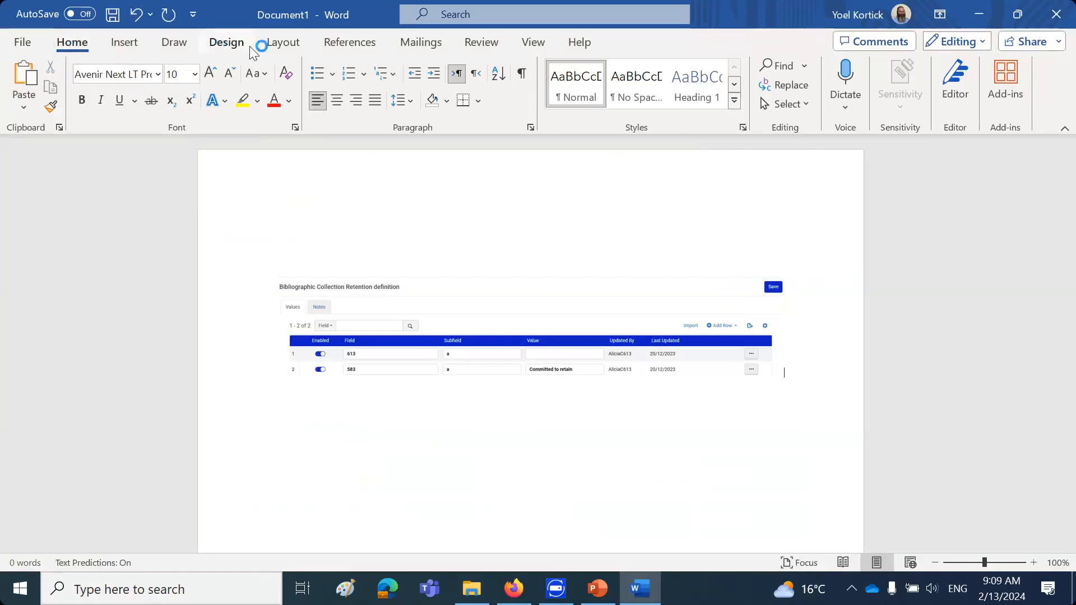
left_click(281, 44)
left_click(82, 91)
left_click(102, 188)
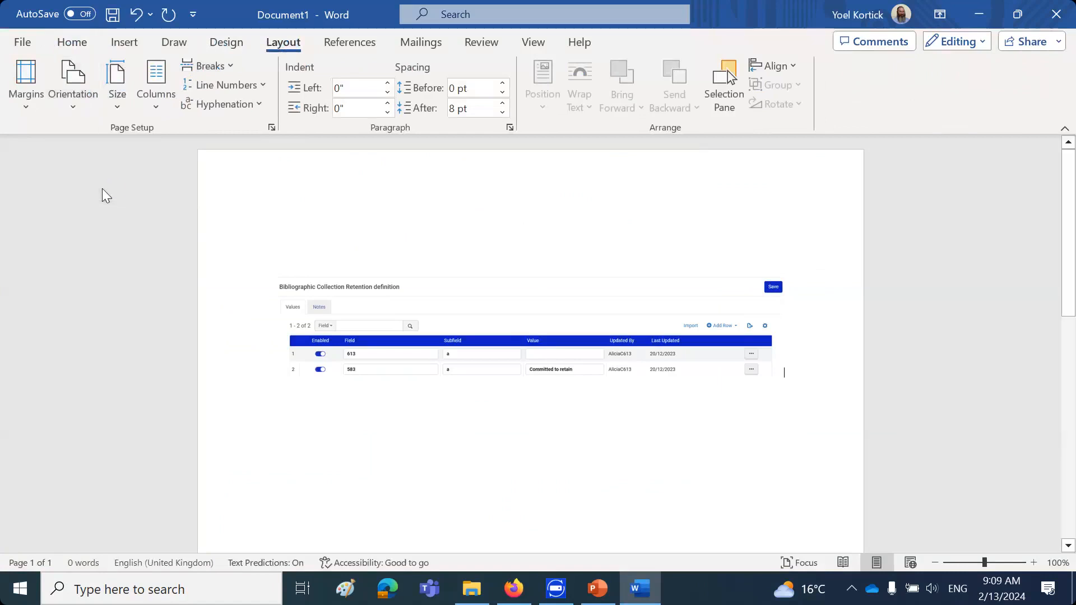
Enlarge the pasted screenshot to about 10.21 by 2.02 inches and give it a blue border
left_click(416, 353)
left_click_drag(646, 378, 725, 440)
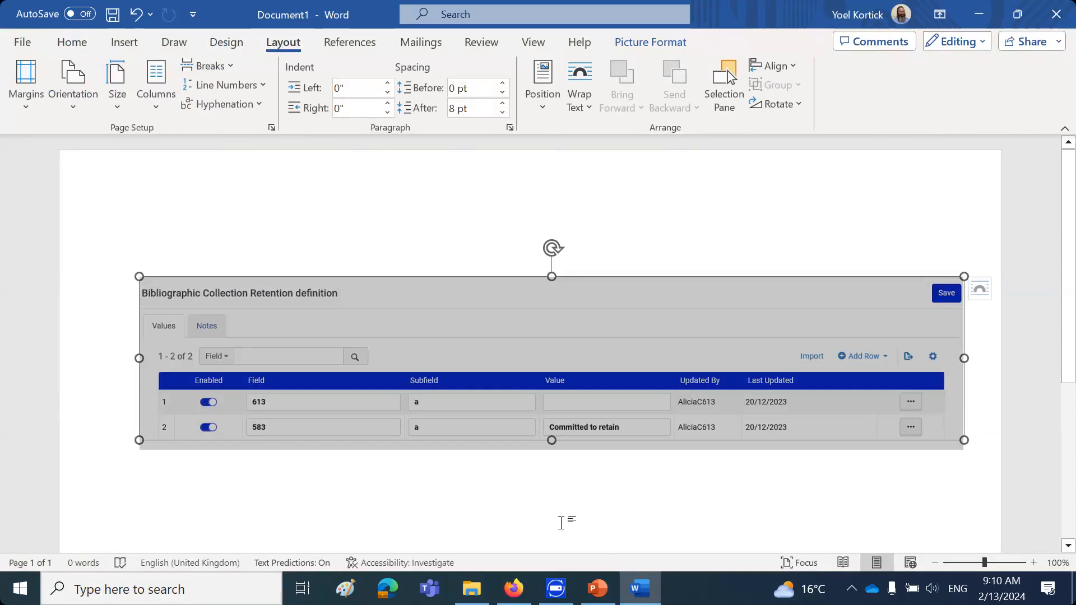
left_click(509, 238)
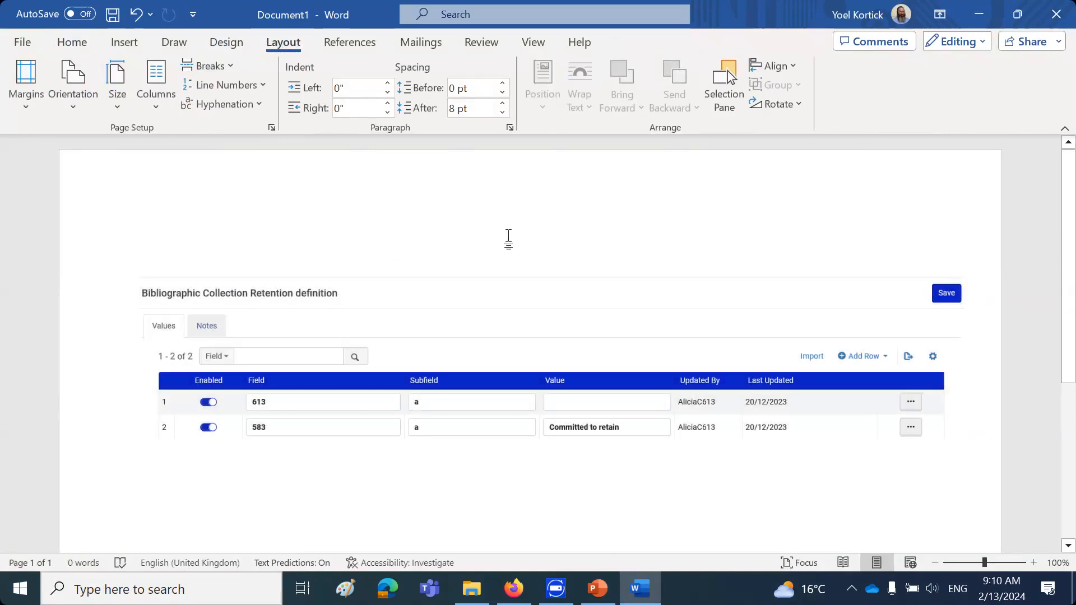
left_click(399, 349)
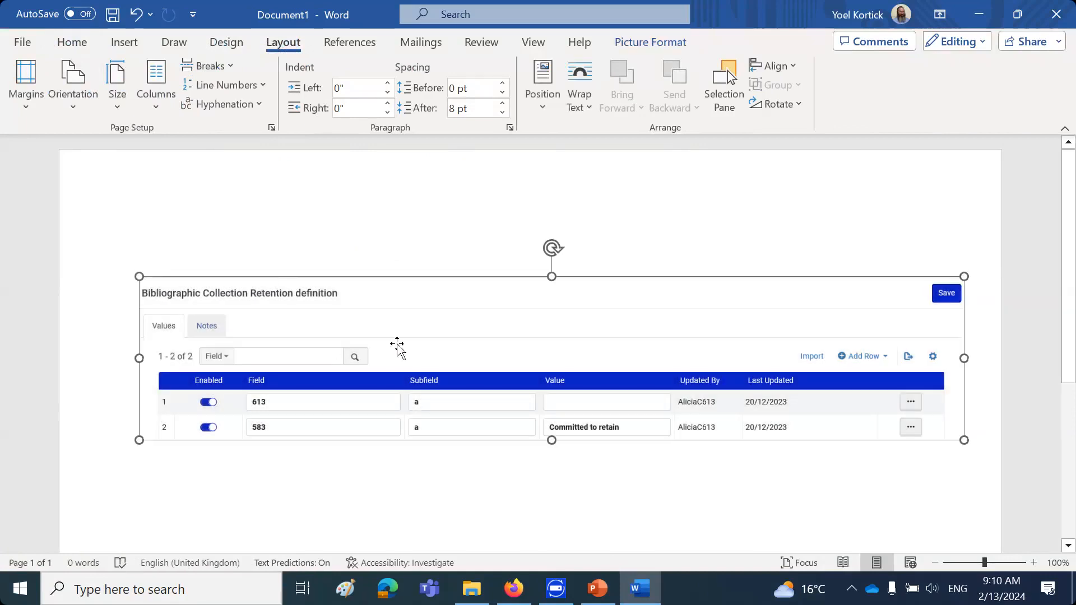
Switch to Alma in Firefox, leave the configuration area, and search physical titles by title for "birds taiwan"
left_click(515, 589)
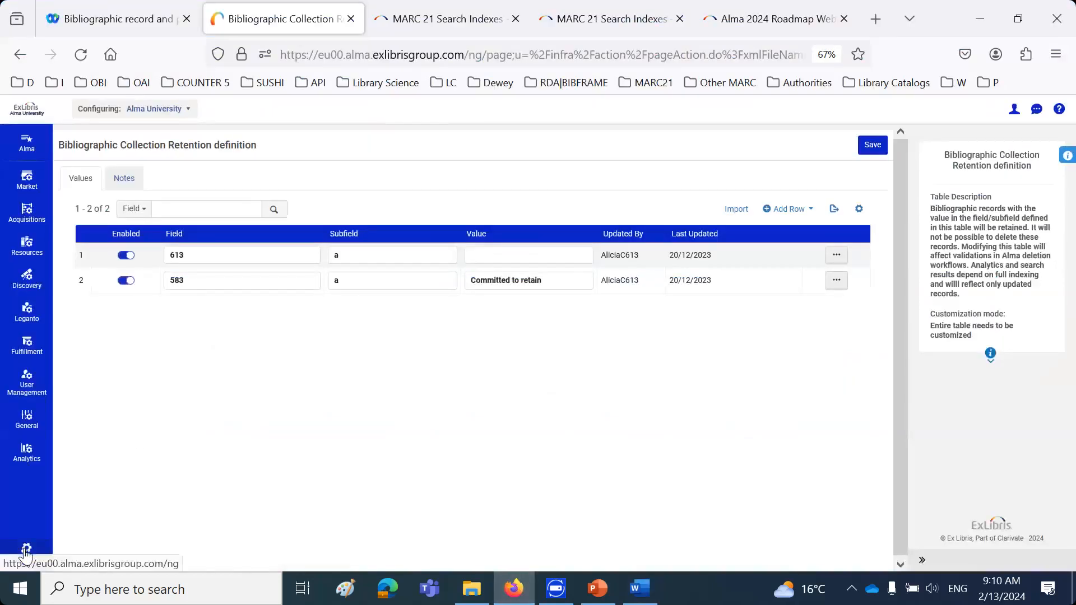
left_click(26, 551)
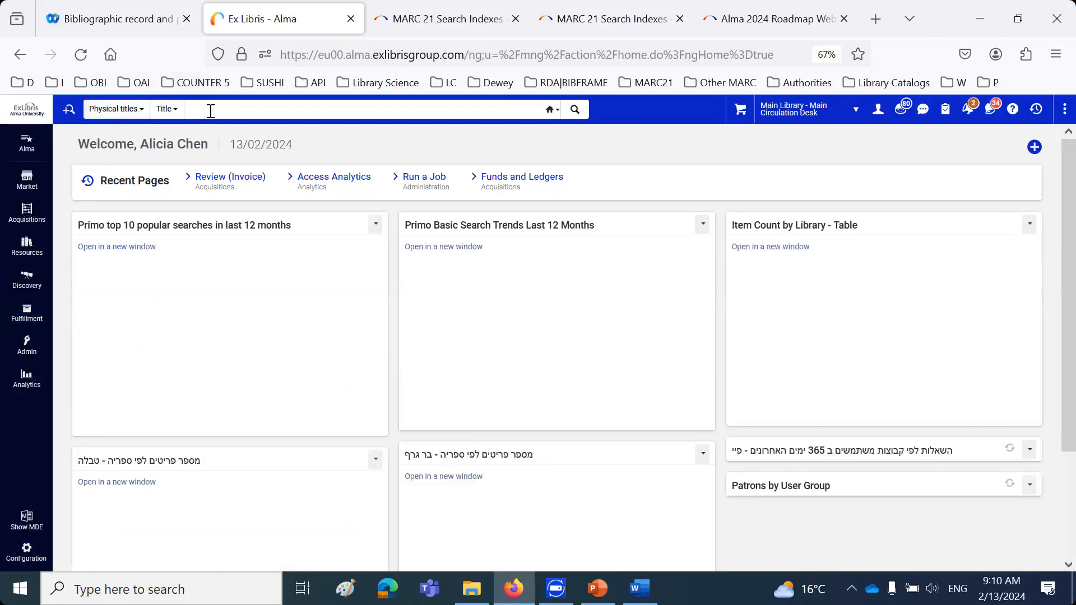
left_click(211, 111)
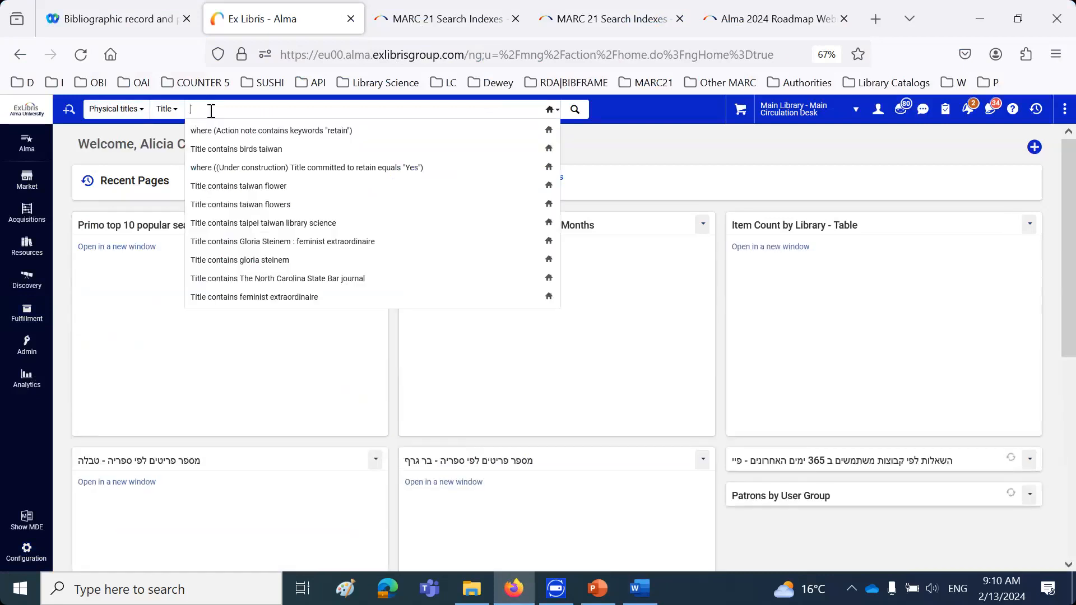
type("bi")
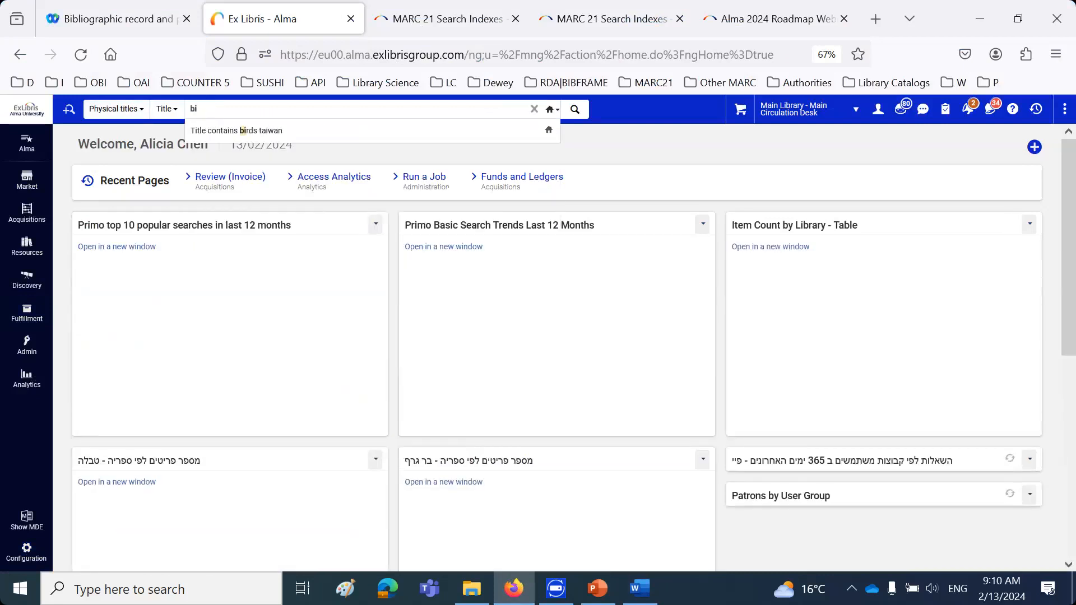
type("rds taiwan")
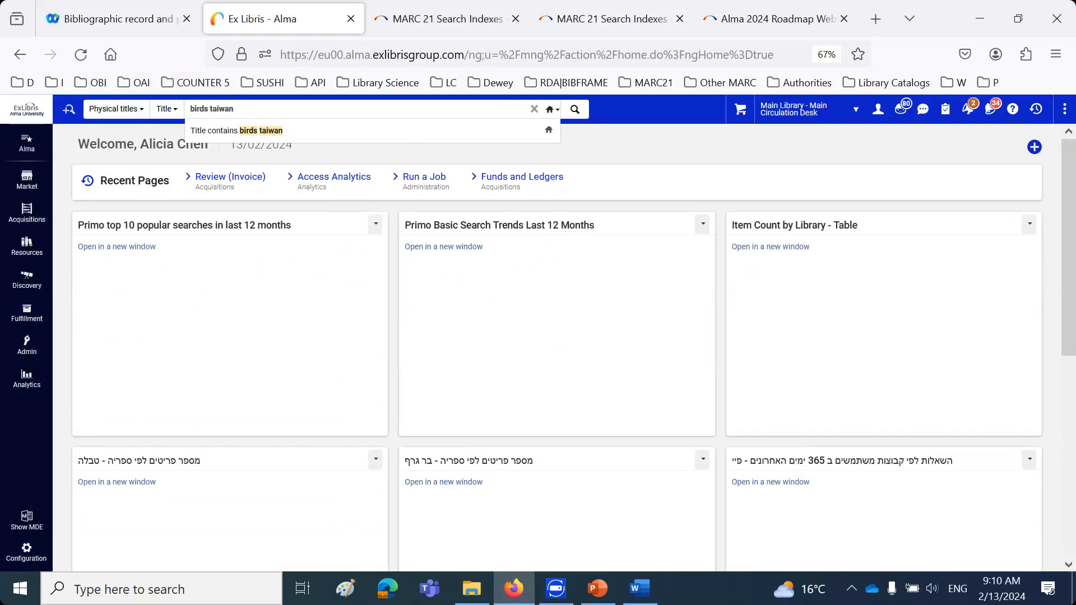
key("Return")
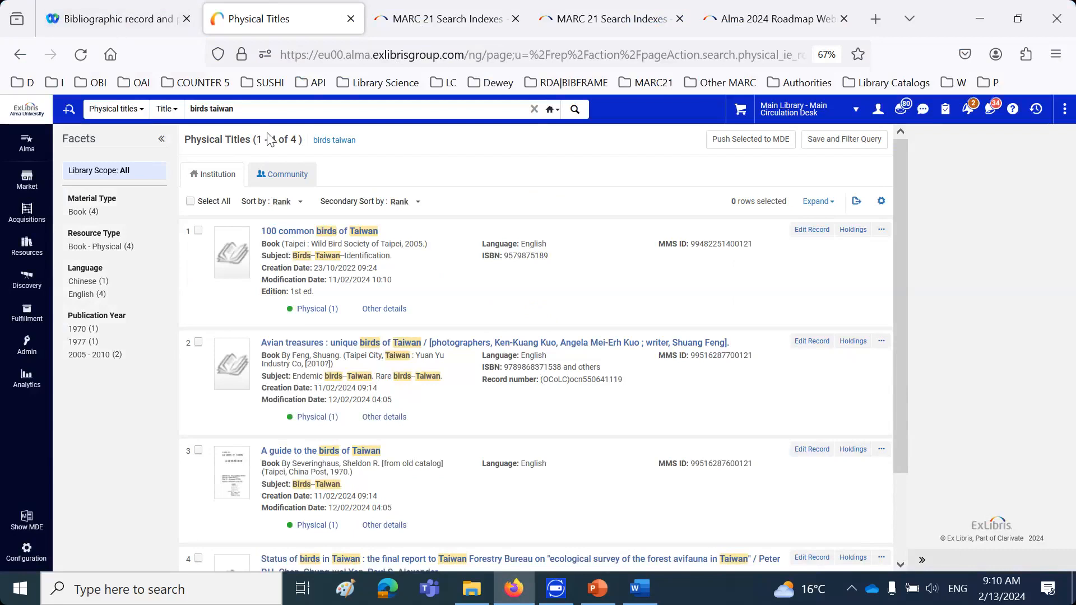
Open the record "100 common birds of Taiwan" for editing in the Metadata Editor
left_click_drag(392, 231, 261, 234)
left_click(310, 256)
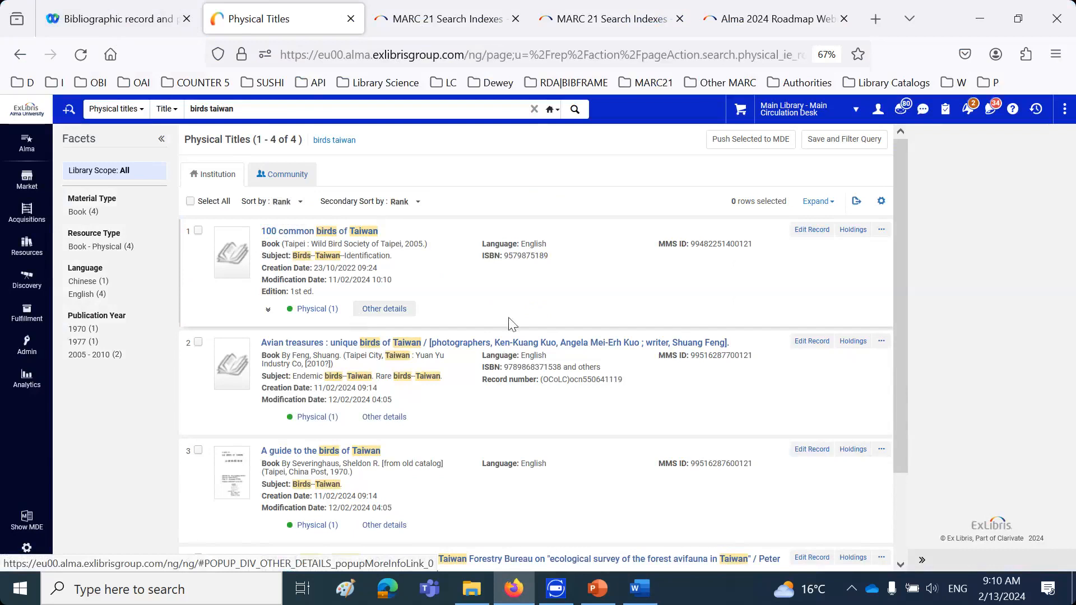
left_click(812, 232)
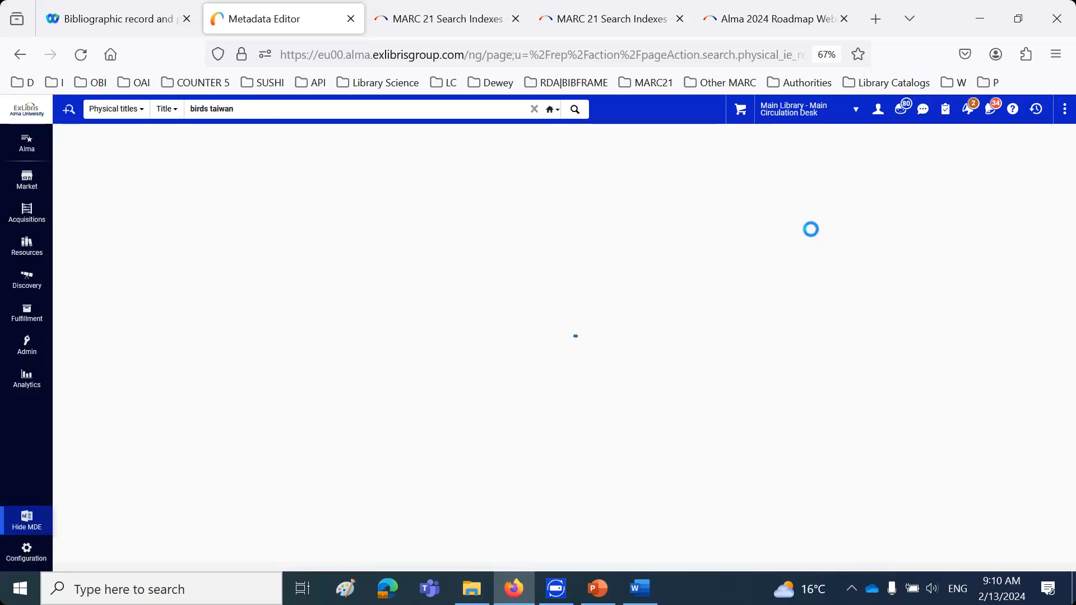
mouse_move(640, 588)
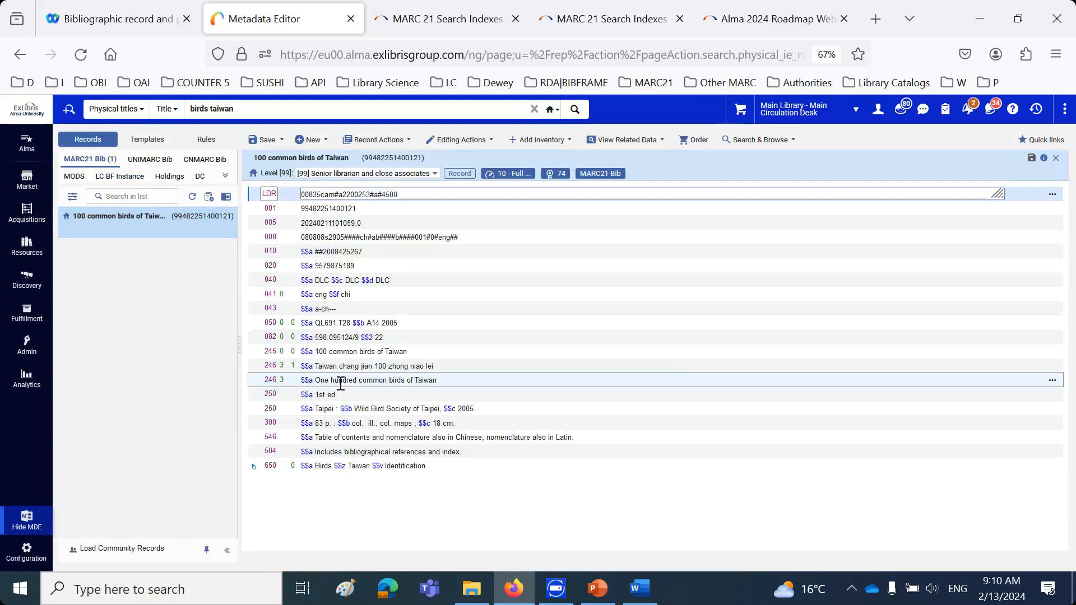
Add a 613 field below the 504 field with "a" as its second indicator
left_click(351, 455)
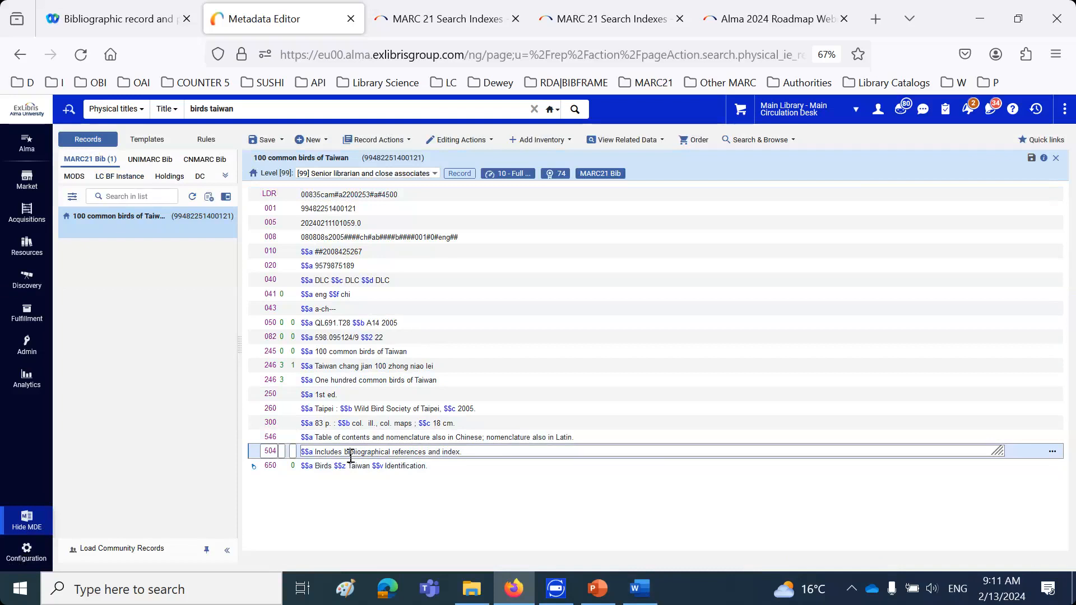
key("F8")
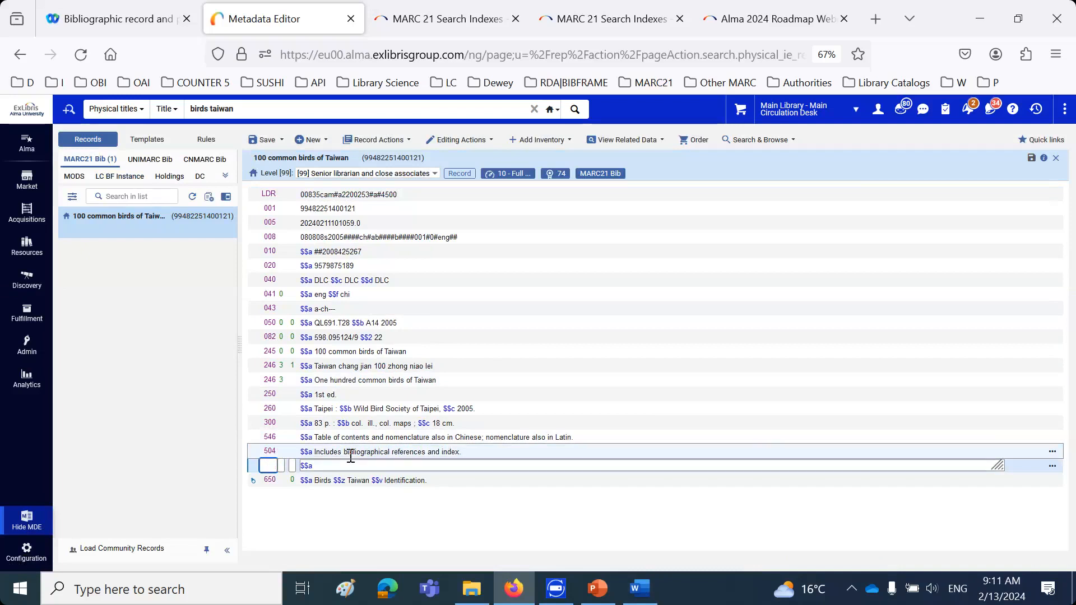
type("613")
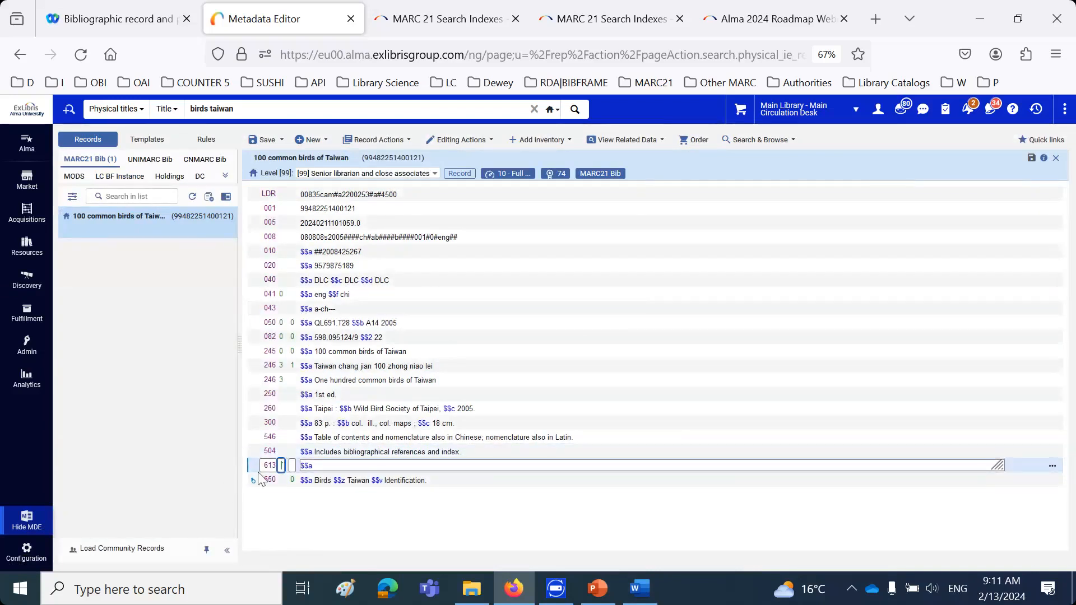
left_click(292, 468)
type("a Do")
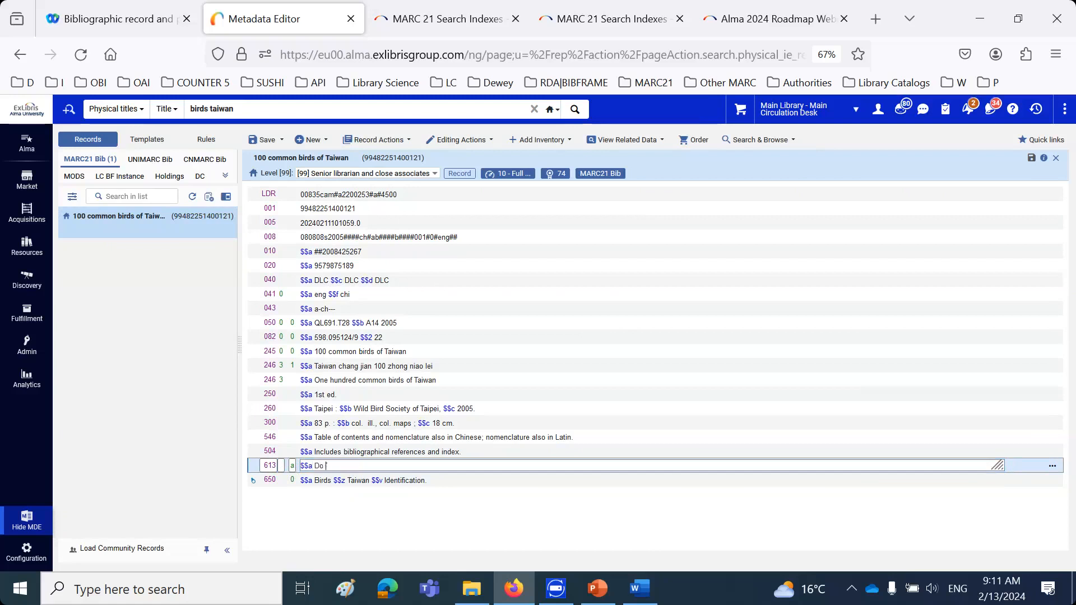
type(" not delkete tghis record")
Enter "Do not delete this record" in subfield a of the 613 field, correcting any misspelled words
right_click(355, 466)
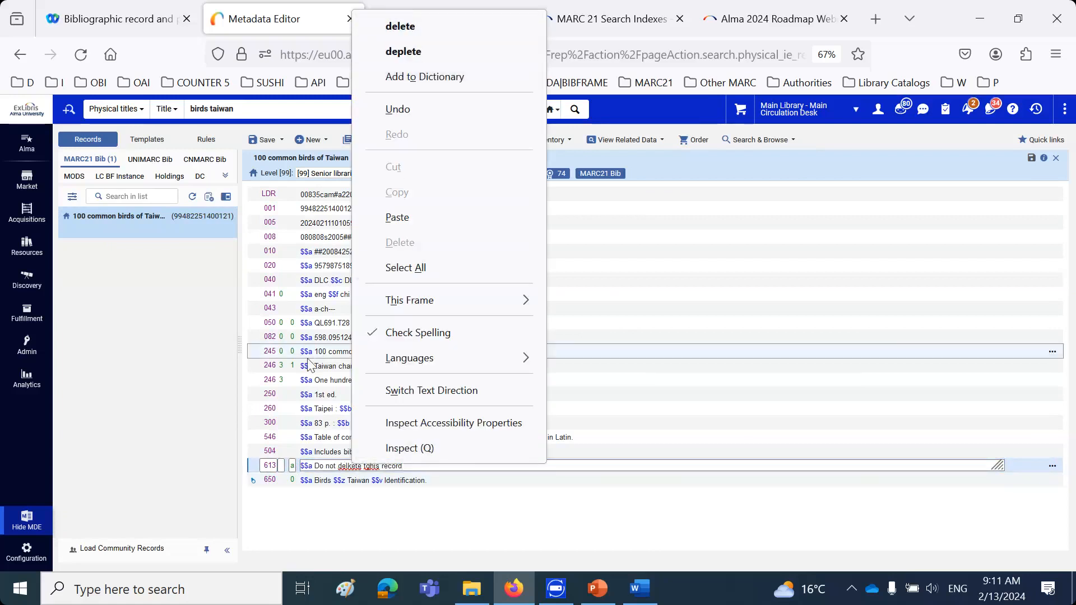
left_click(352, 467)
key("BackSpace")
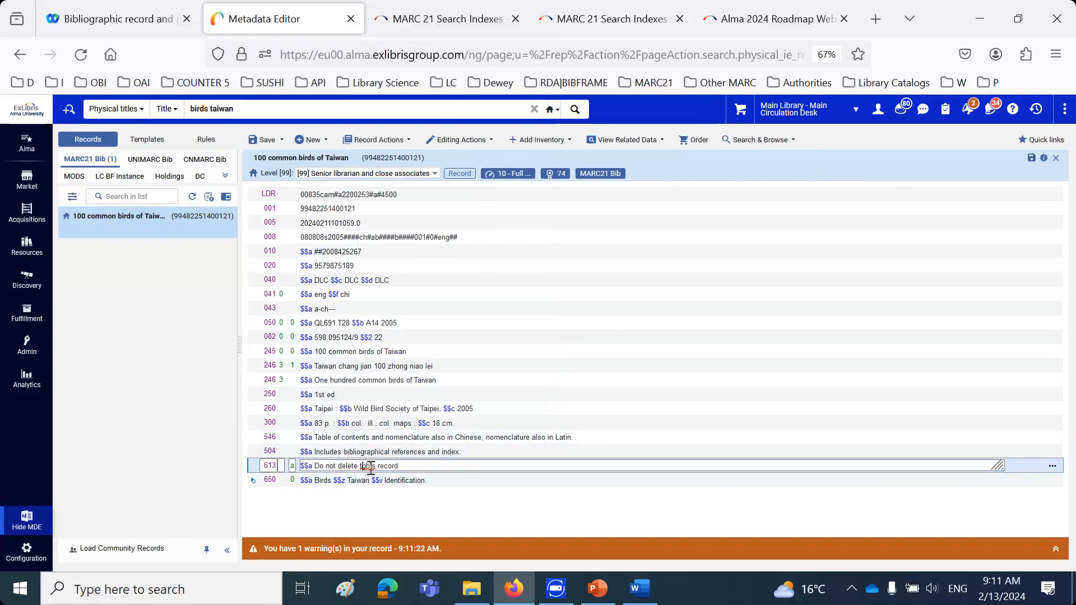
key("BackSpace")
Switch to Word and write below the screenshot that the title "100 common birds of Taiwan" has a 613 $$a
left_click(639, 589)
key("ctrl+a")
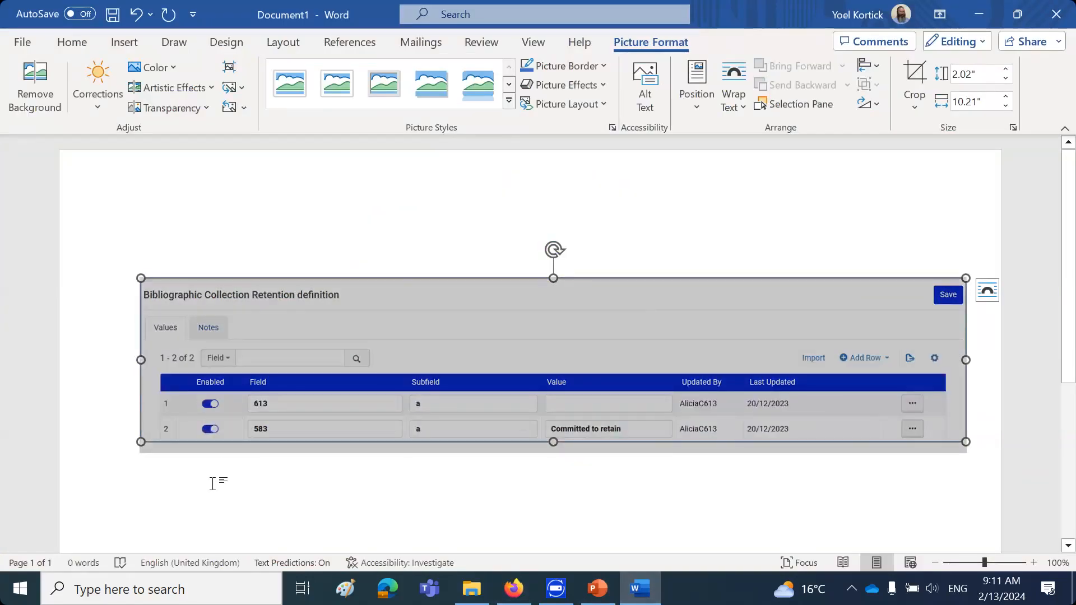
left_click(212, 484)
type("Titl e")
type("le \"100 common birds of Taiwan")
type("\"")
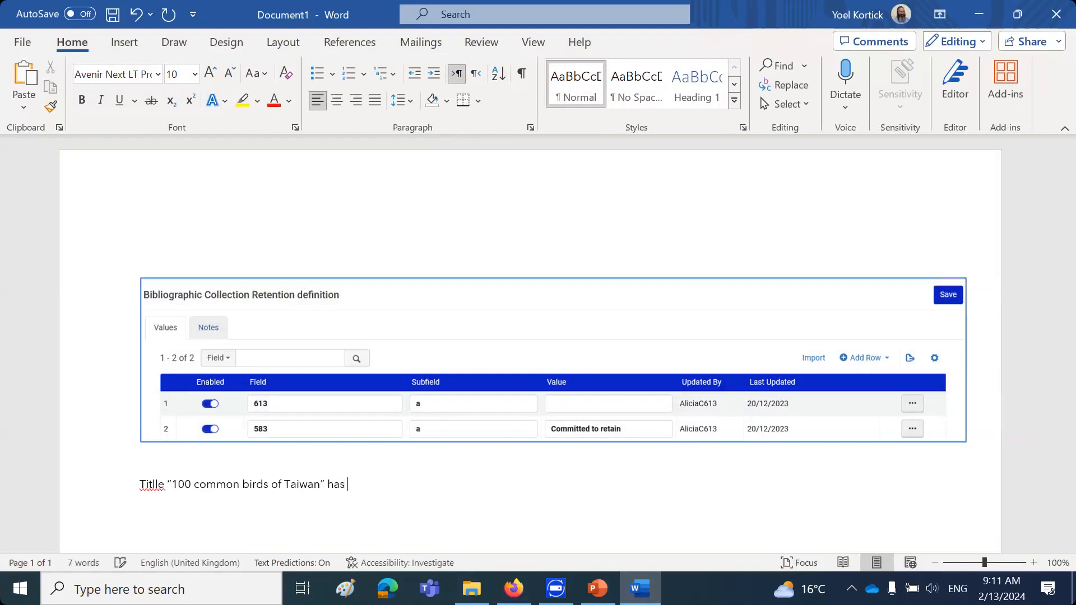
type(" has a 613 $$a")
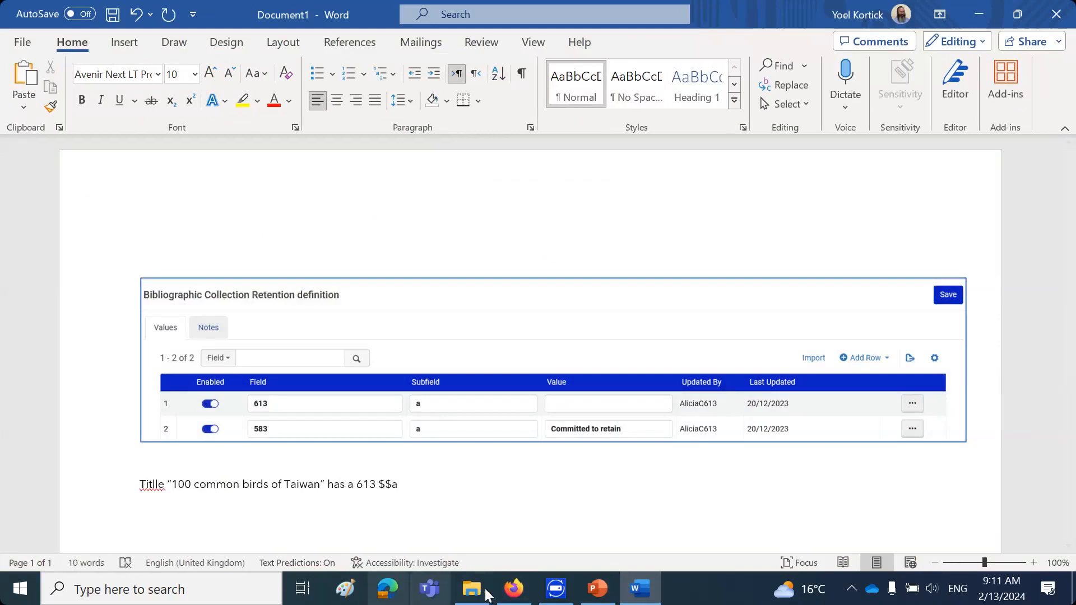
Copy the 613 content "$$a Do not delete this record" from Alma to the end of the Word note and correct the spelling of "Title"
left_click(514, 588)
left_click_drag(405, 466, 301, 467)
key("ctrl+c")
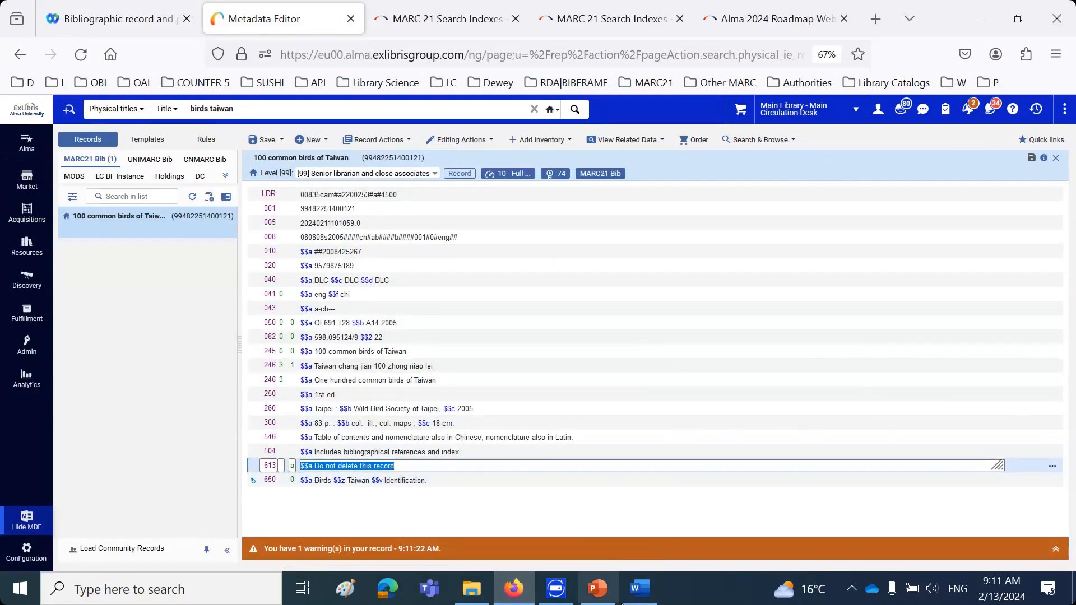
left_click(640, 589)
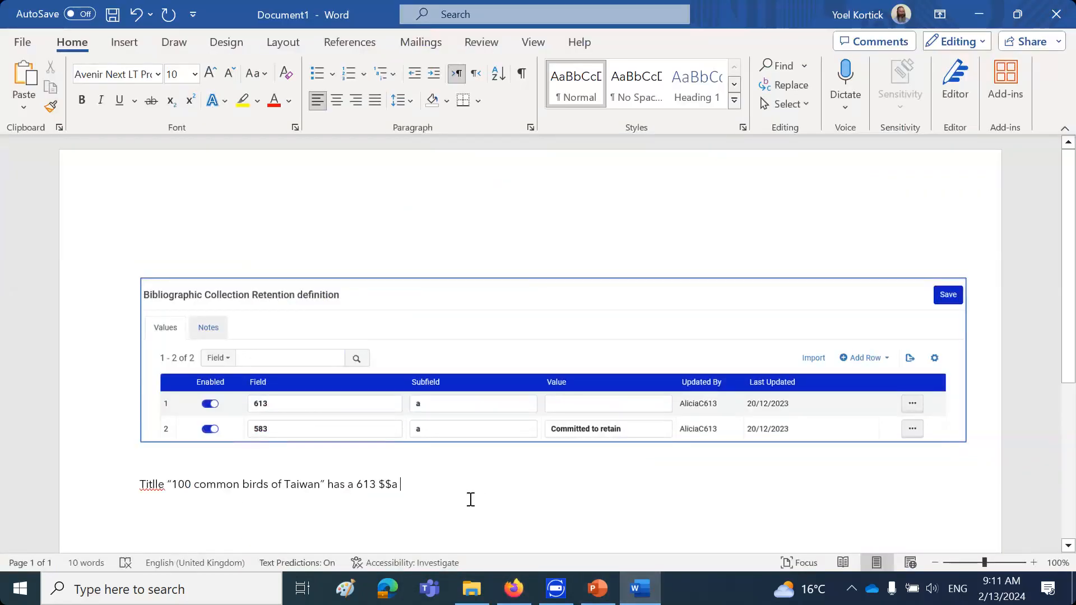
key("ctrl+v")
key("Return")
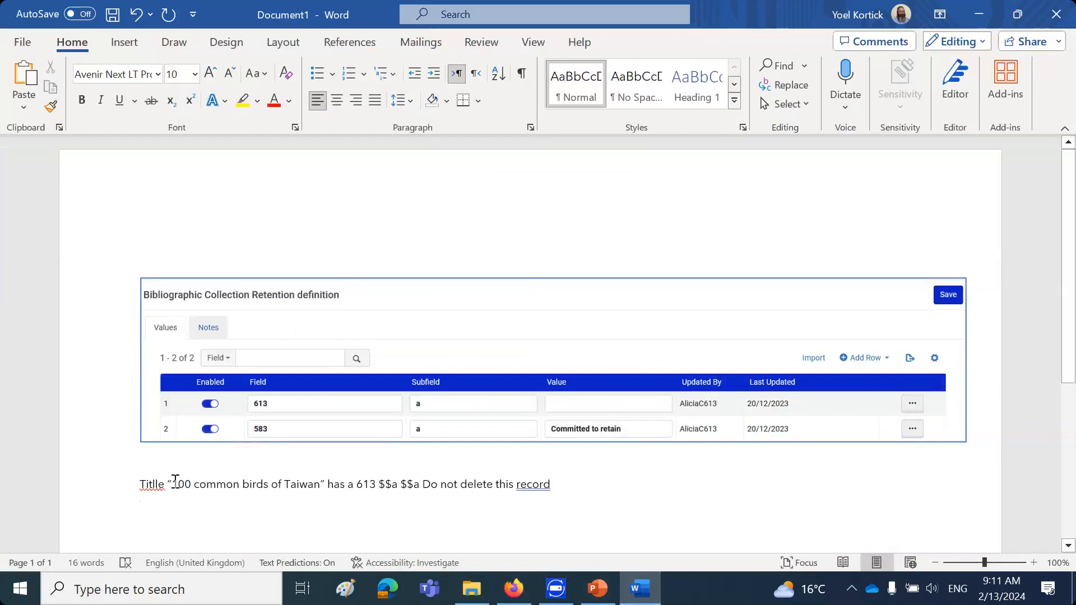
right_click(157, 486)
left_click(237, 237)
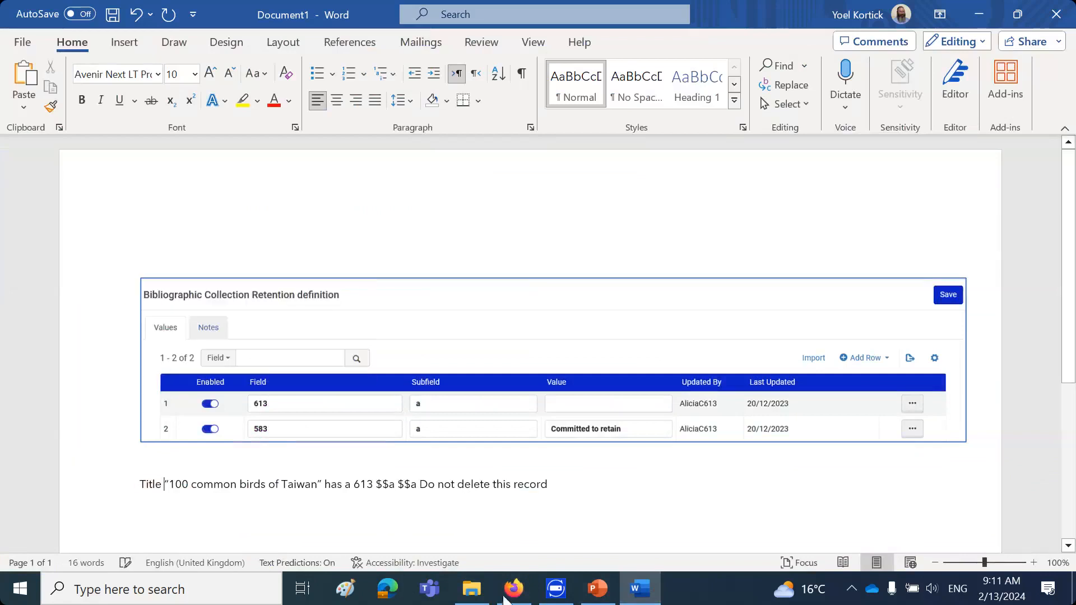
Switch back to Alma and save the record "100 common birds of Taiwan"
left_click(513, 595)
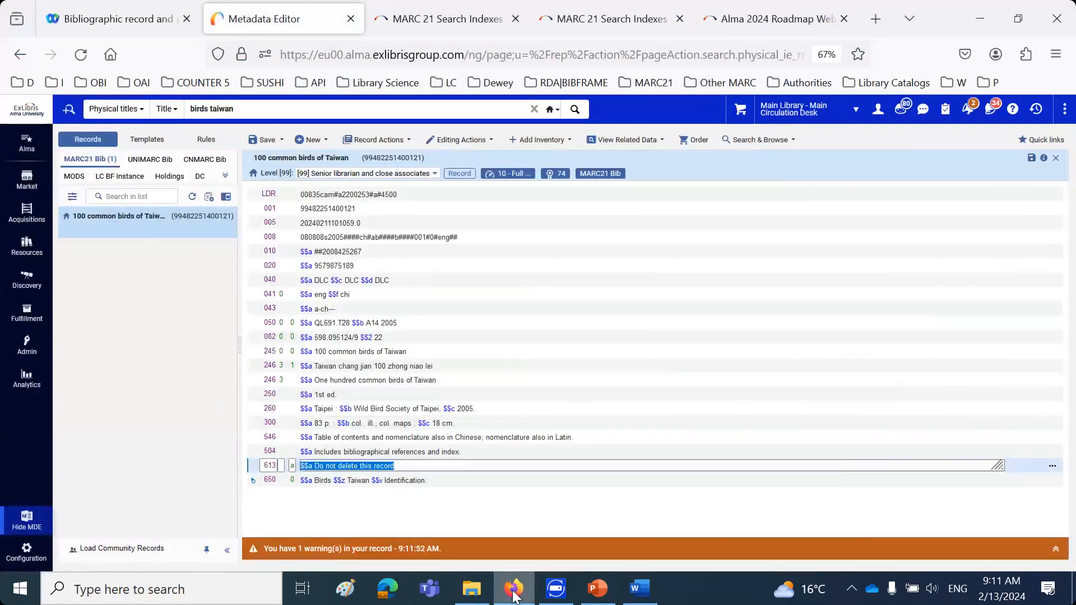
key("ctrl+v")
left_click(264, 143)
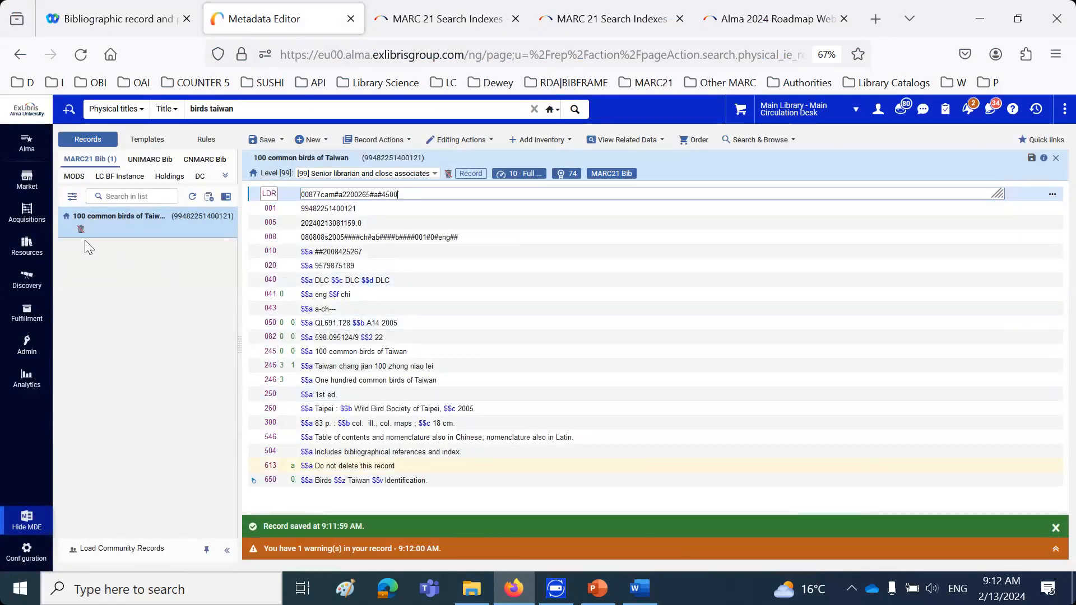
Examine the retention icon of "100 common birds of Taiwan" in the record list and check the retention definition screenshot in Word
mouse_move(83, 240)
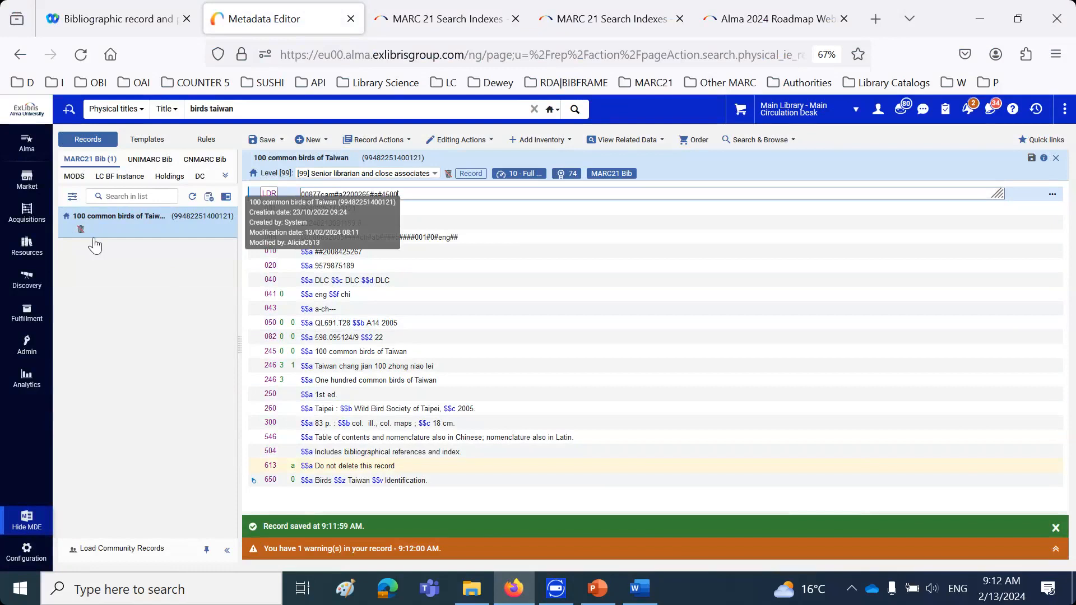
key("ctrl+plus")
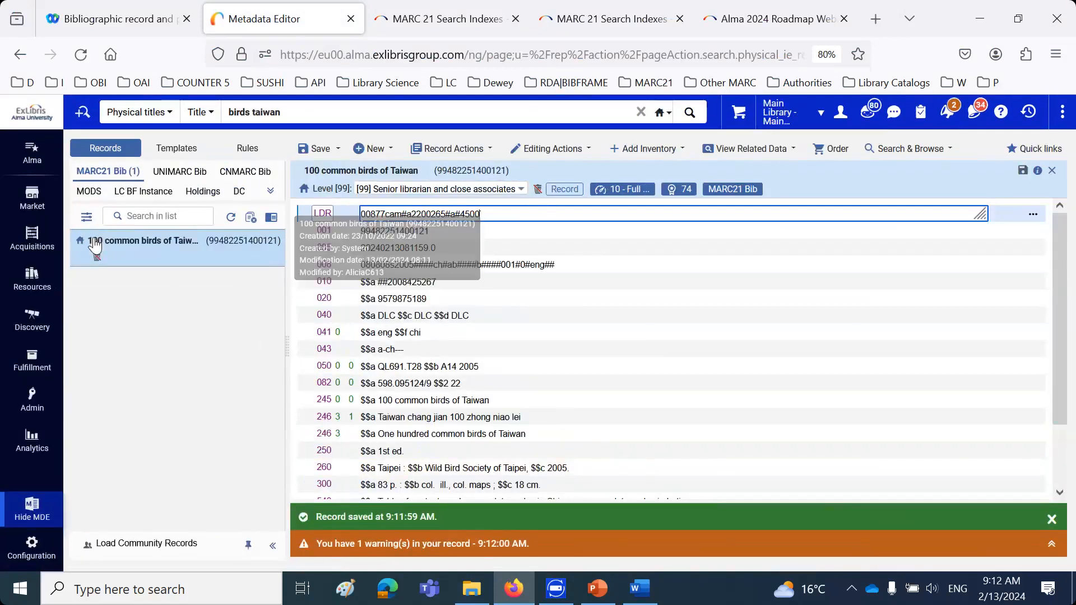
key("ctrl+plus")
key("ctrl+plus")
key("ctrl+plus")
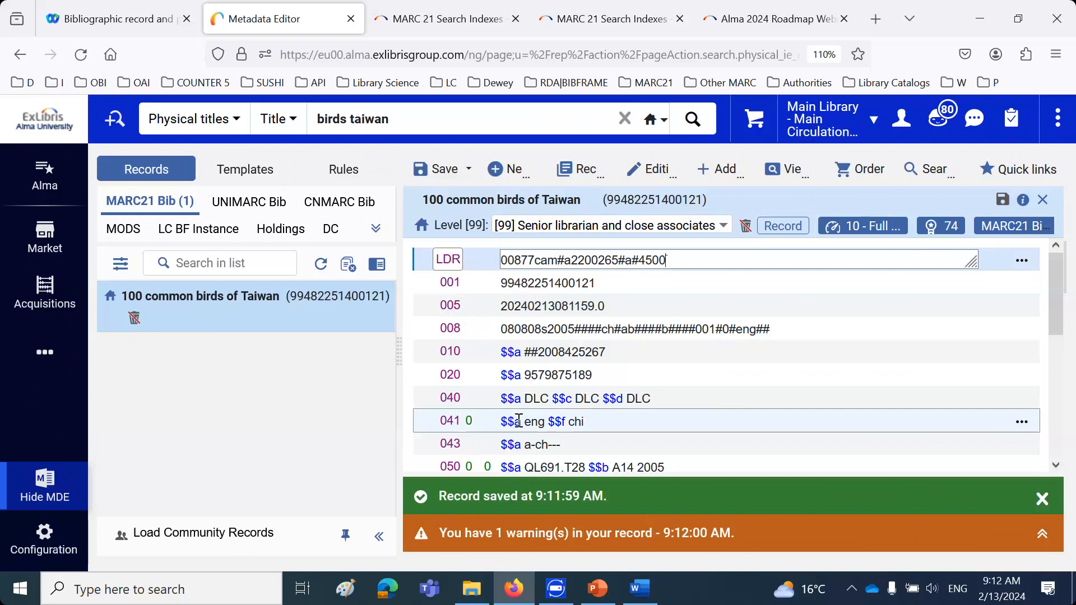
key("ctrl+minus")
key("ctrl+minus")
key("ctrl+minus")
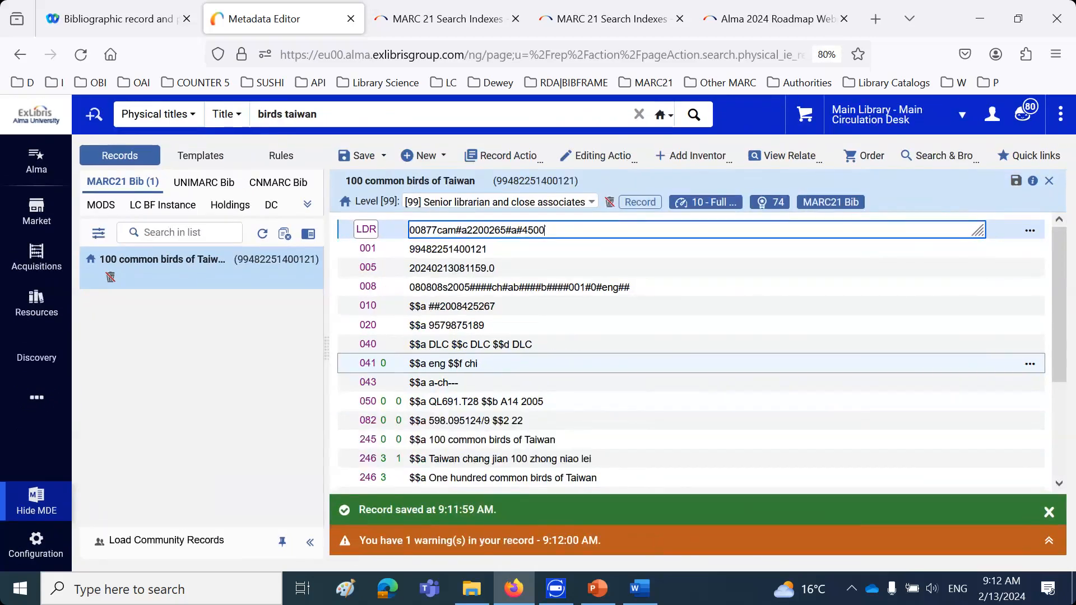
key("ctrl+minus")
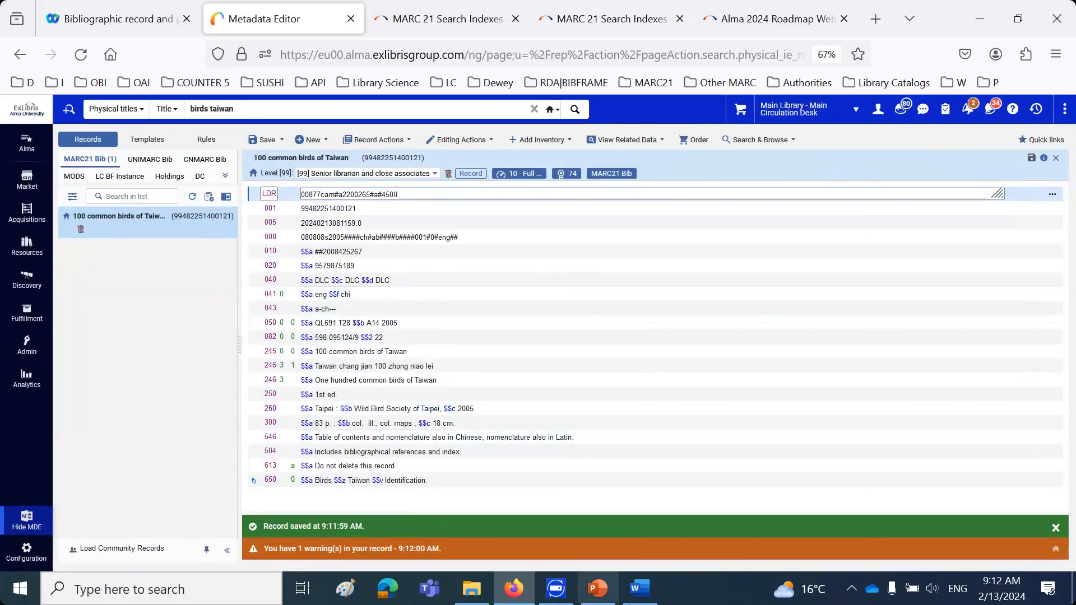
left_click(638, 589)
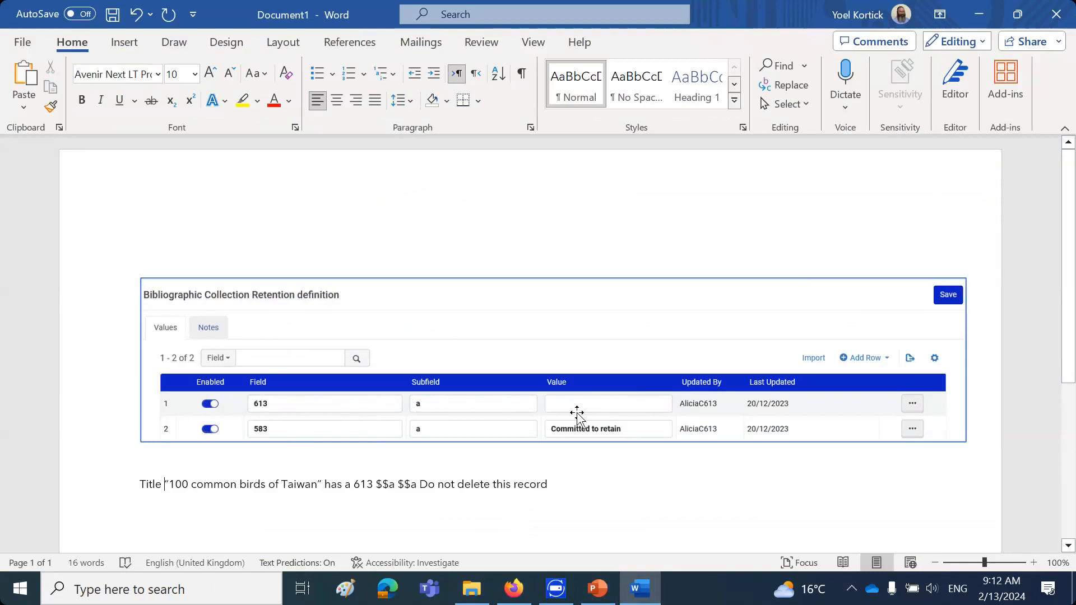
left_click(511, 594)
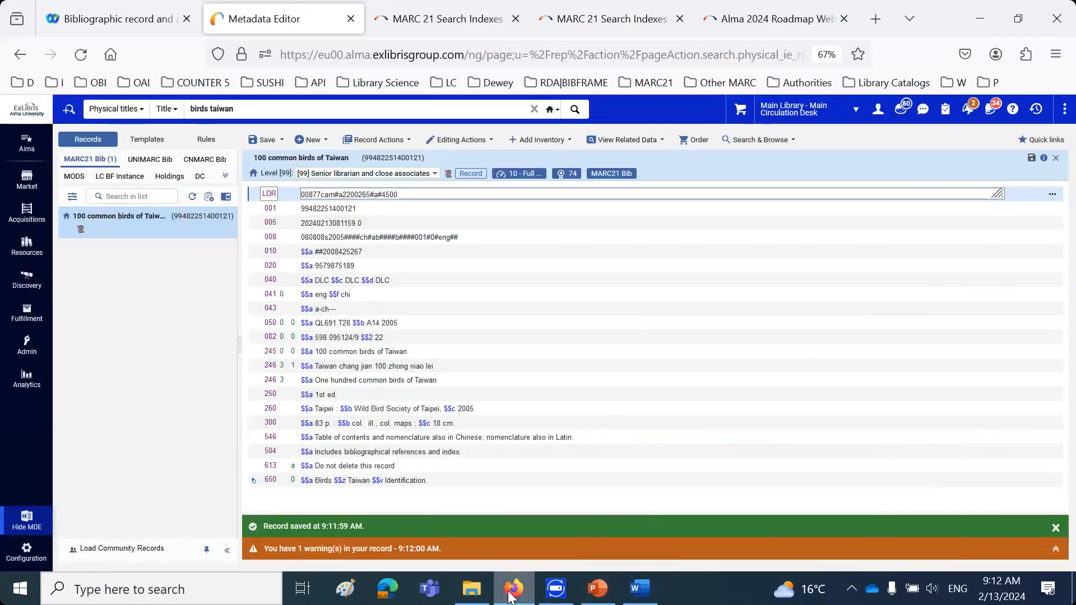
Copy the title "Avian treasures : unique birds of Taiwan" from the physical titles search results and open its record for editing
left_click(26, 524)
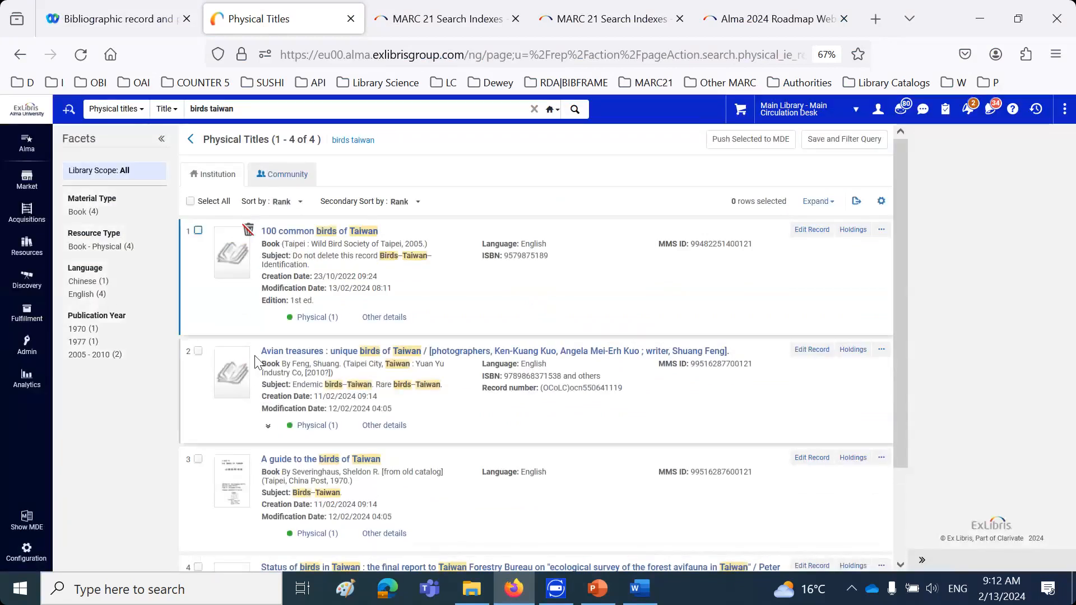
left_click_drag(261, 353, 424, 351)
left_click(284, 332)
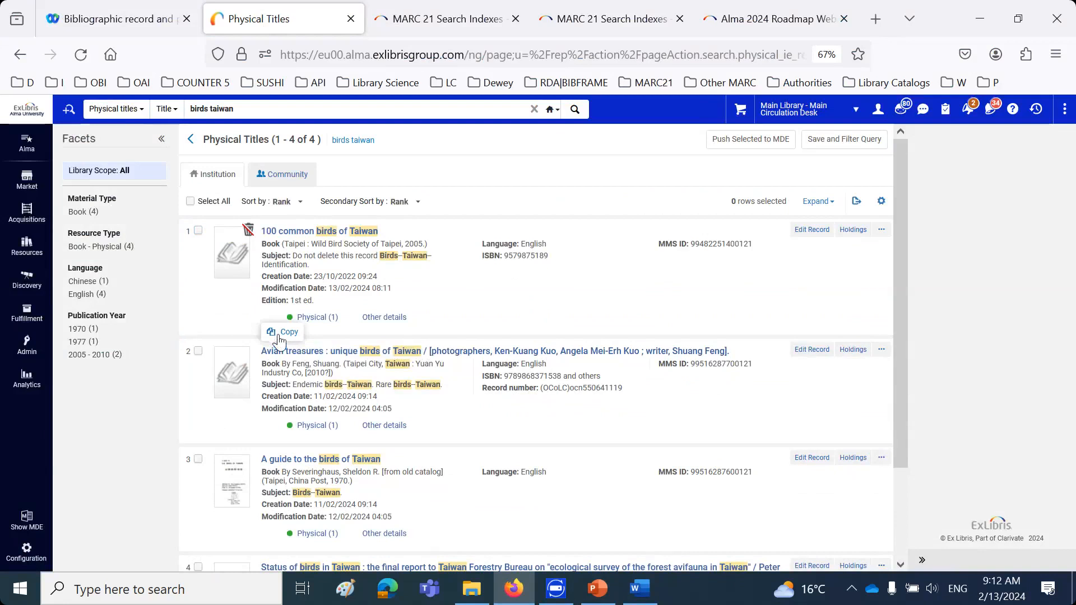
left_click(810, 350)
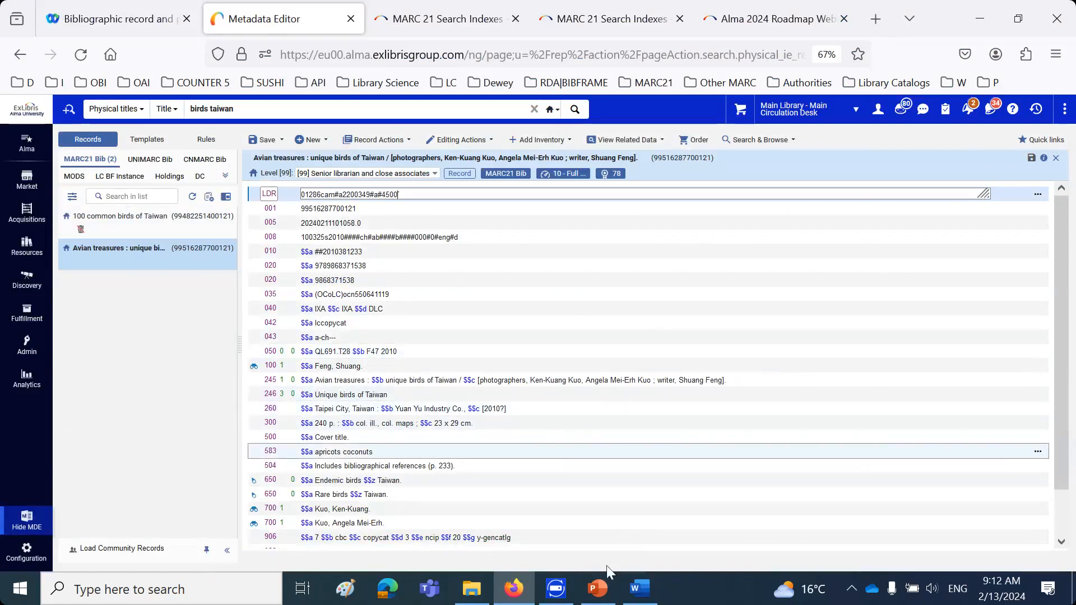
Switch to Word and add a new line stating: Title “Avian treasures : unique birds of Taiwan” has a 583 $$a
left_click(639, 588)
key("End")
key("Return")
type("T")
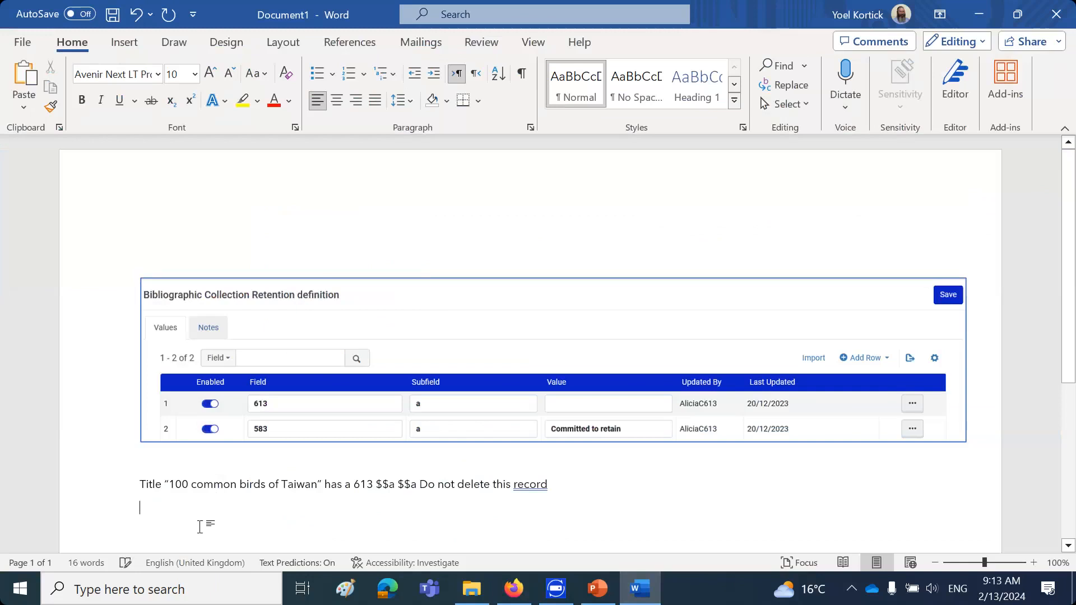
type("itle “Avian treasures : unique birds of Taiwan” ")
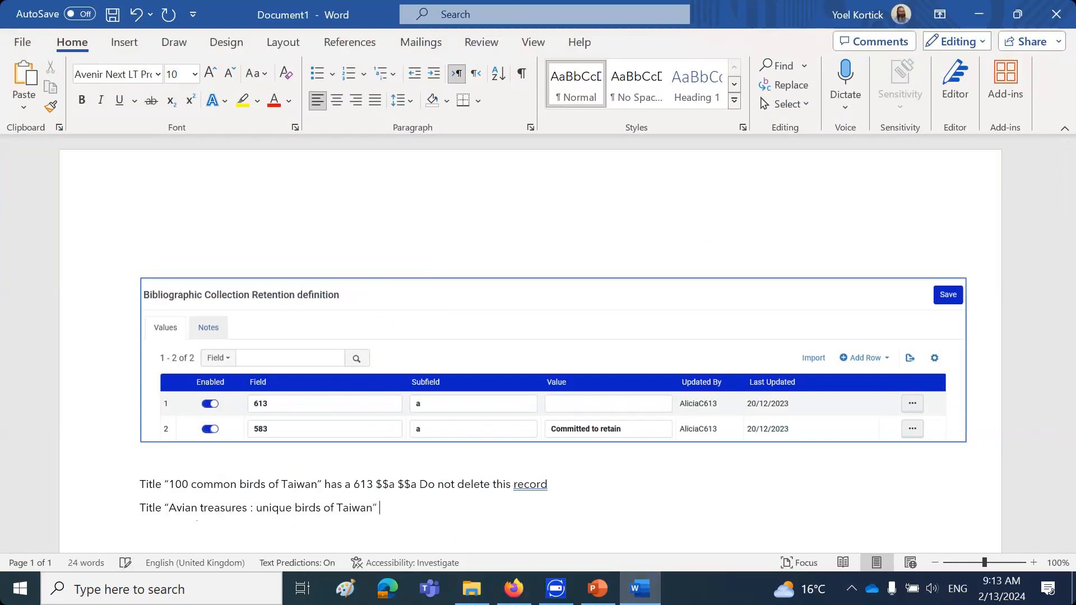
type("has a 583 $$a")
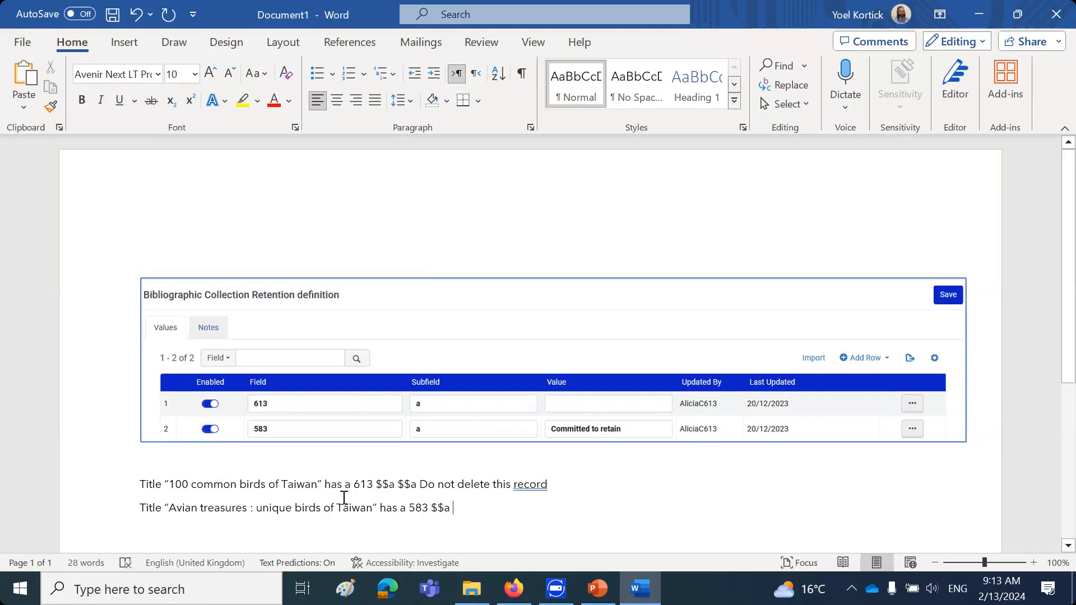
Delete the duplicate "$$a" from the note about "100 common birds of Taiwan"
left_click_drag(396, 486, 552, 486)
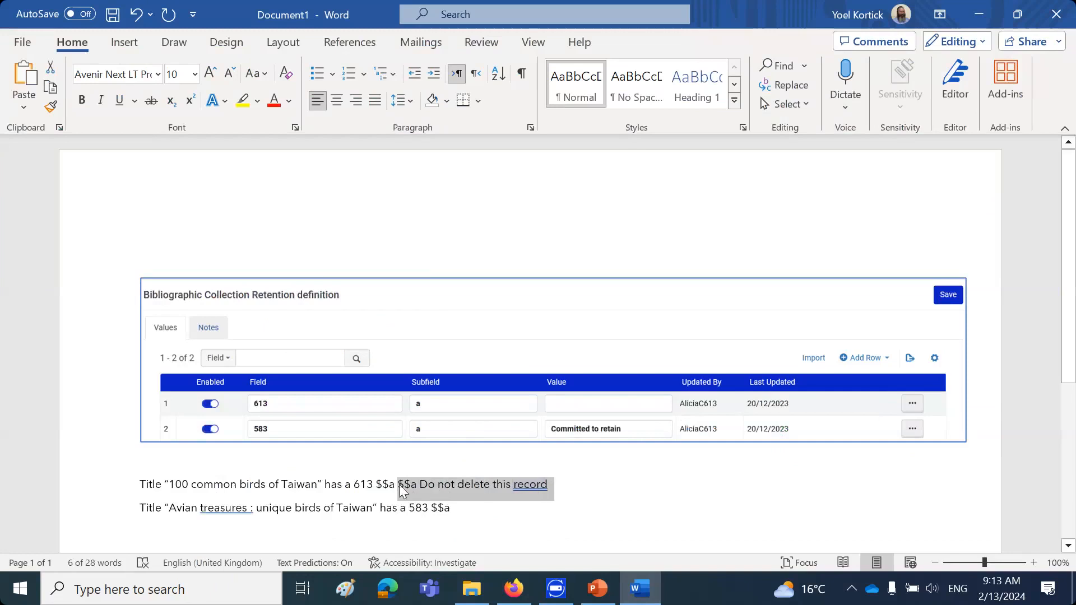
left_click_drag(399, 486, 421, 487)
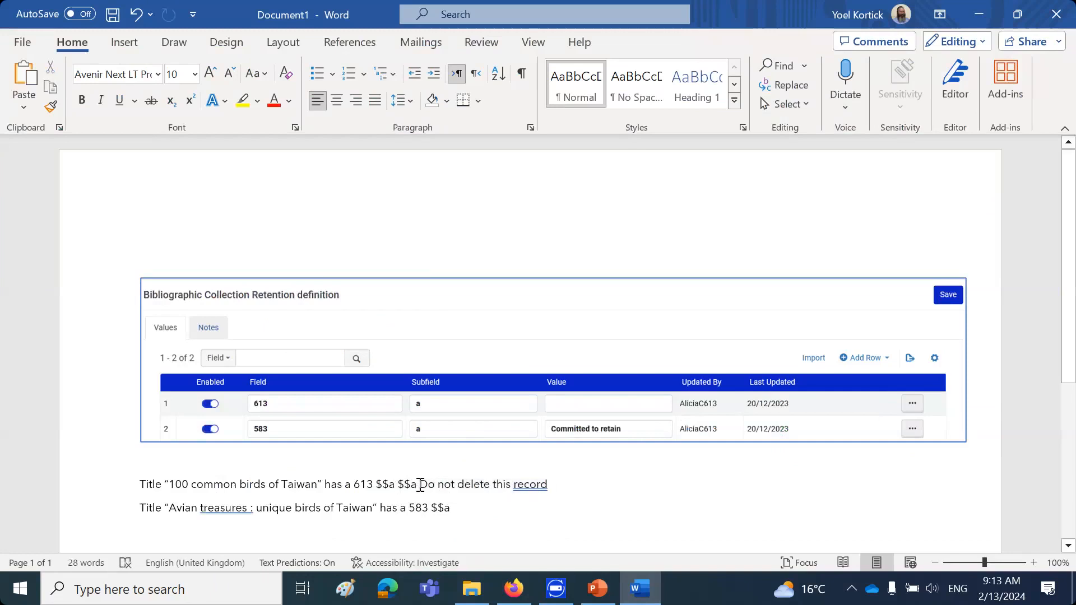
key("Delete")
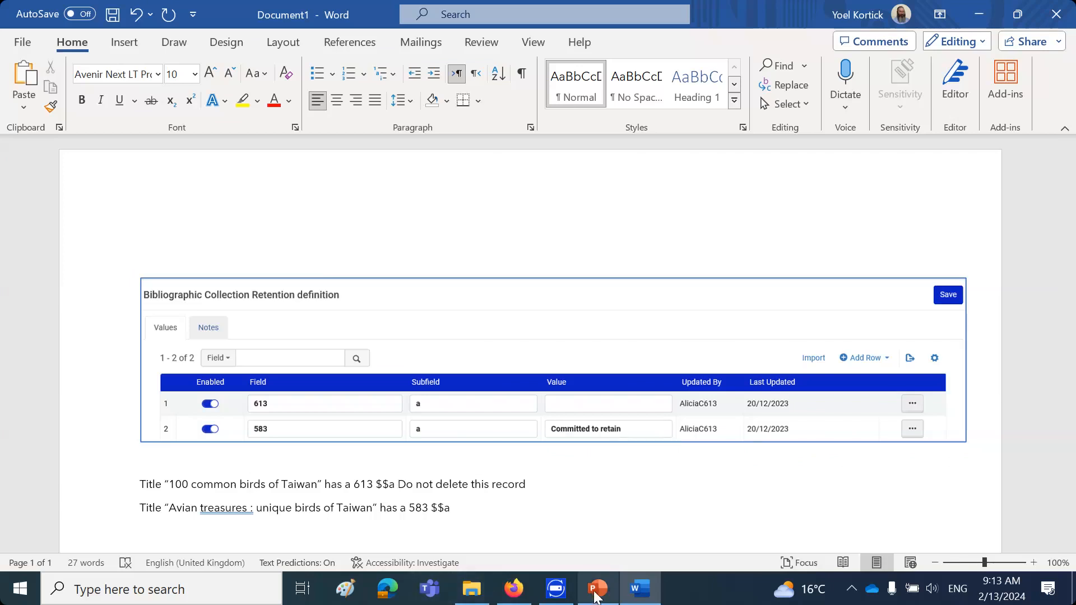
Switch to Alma and add a second 583 field below the existing 583 field in the "Avian treasures" record
left_click(515, 595)
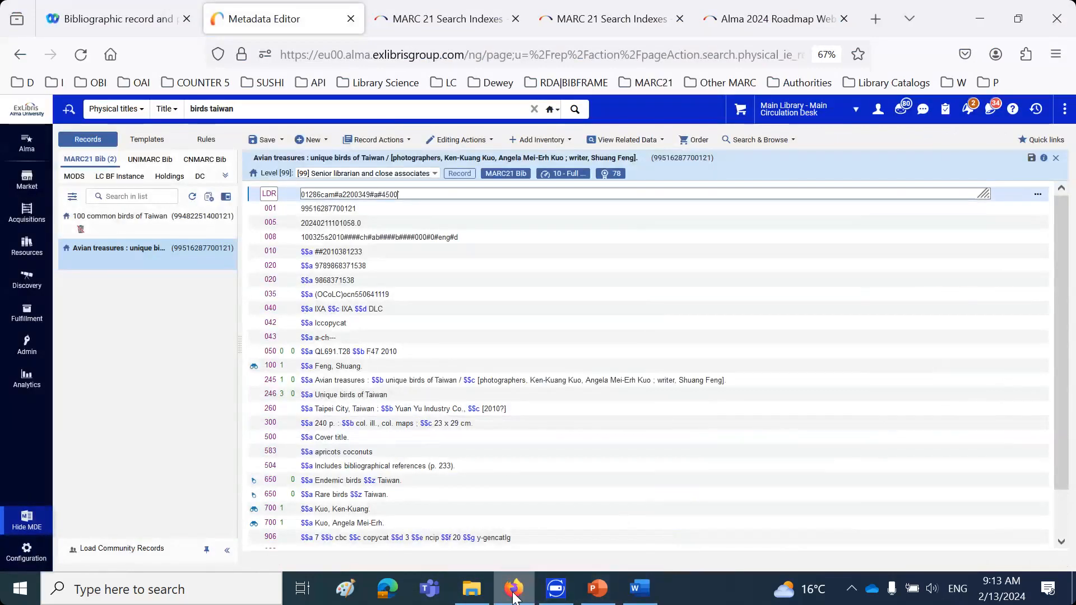
left_click(379, 453)
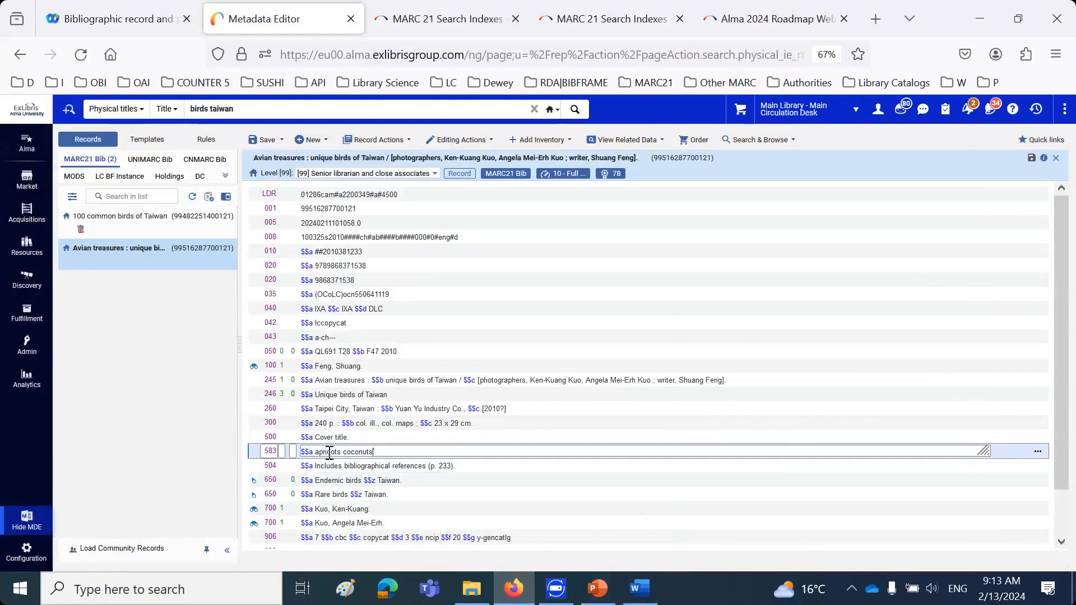
left_click_drag(315, 452, 413, 451)
left_click(412, 451)
key("Return")
type("583")
left_click(394, 464)
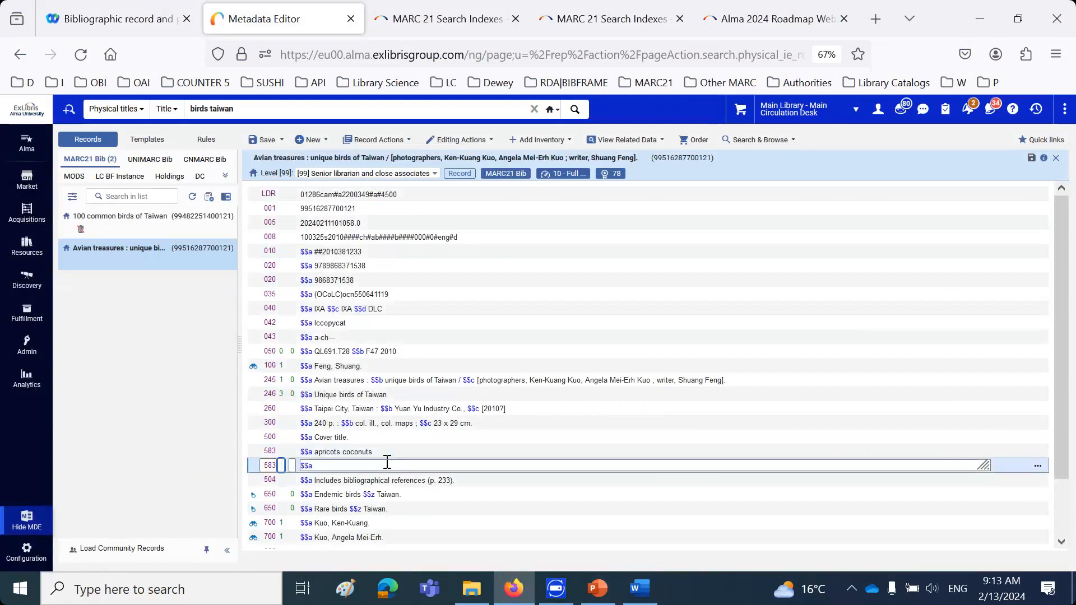
Enter "Do not delete this record" in subfield a of the new 583 field and save the record
key("ctrl+v")
left_click(313, 465)
key("Delete")
key("Delete")
key("Delete")
key("Delete")
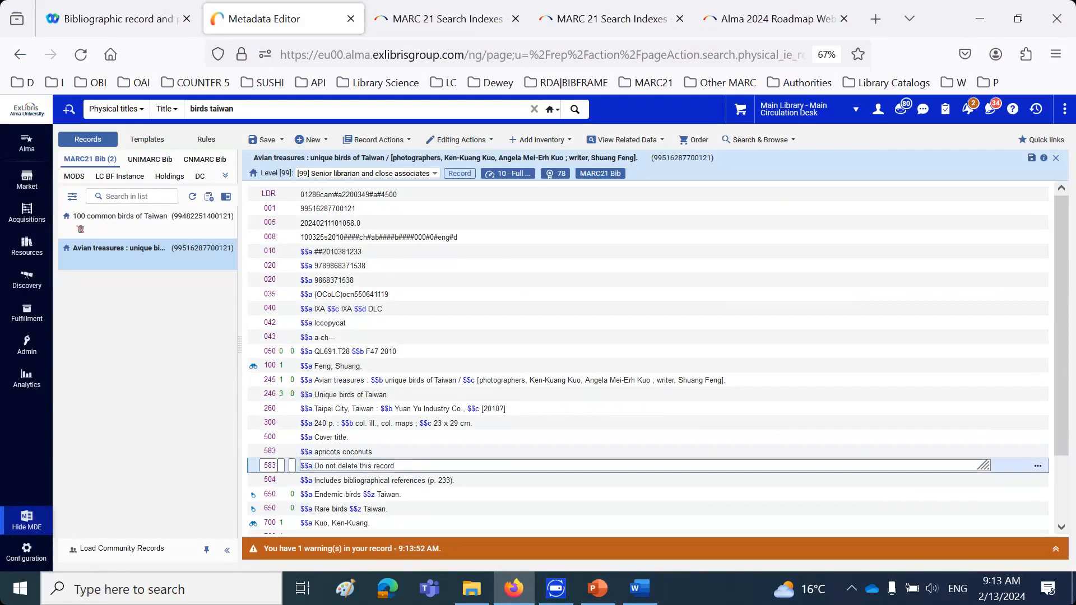
left_click(269, 140)
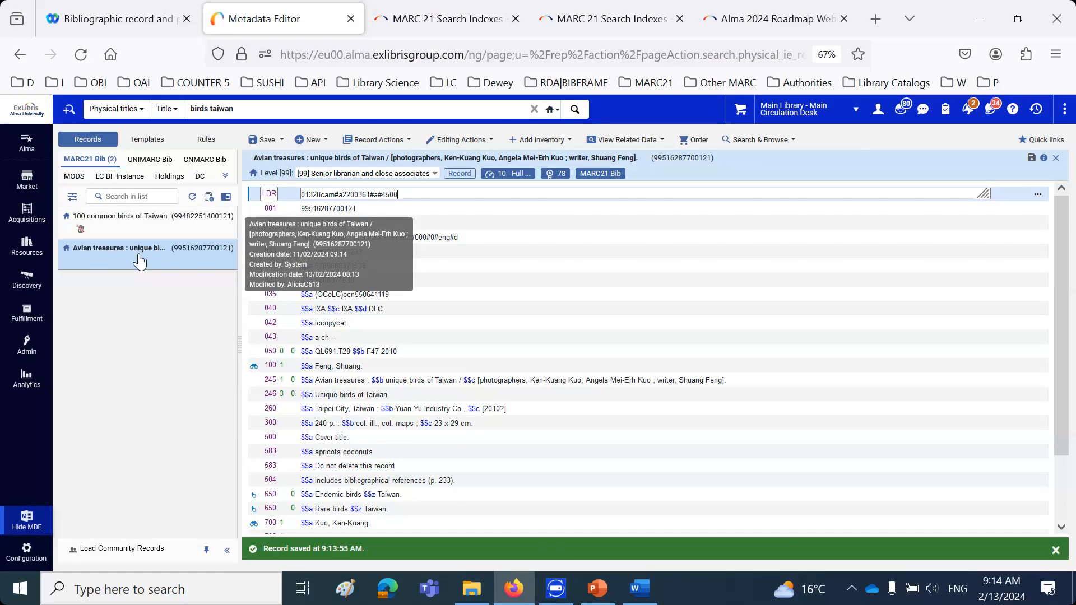
Copy the title "A guide to the birds of Taiwan" from the search results and open its record for editing
left_click(635, 597)
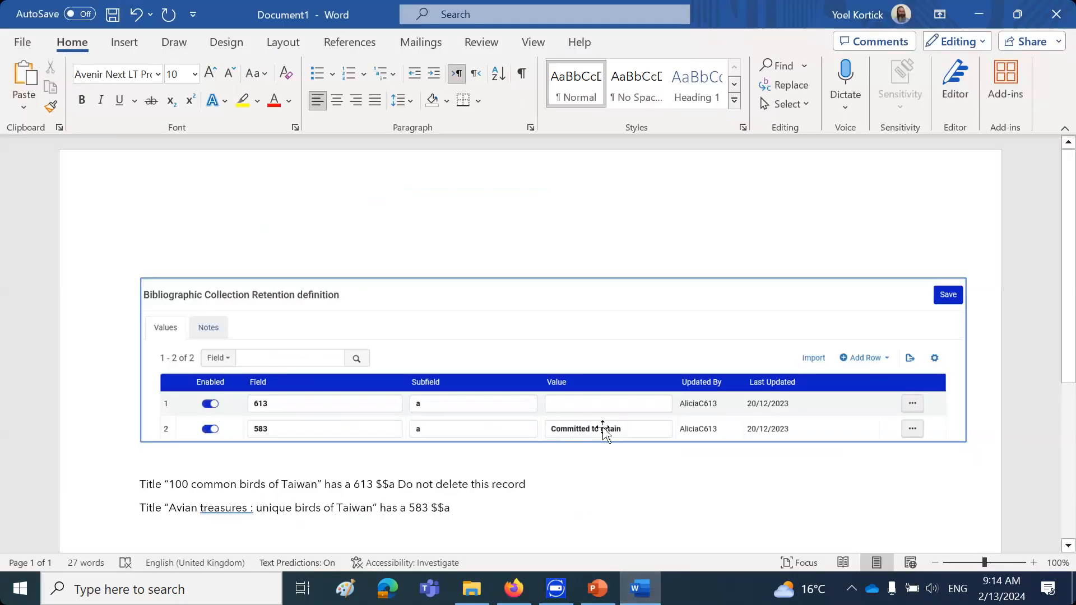
left_click(524, 596)
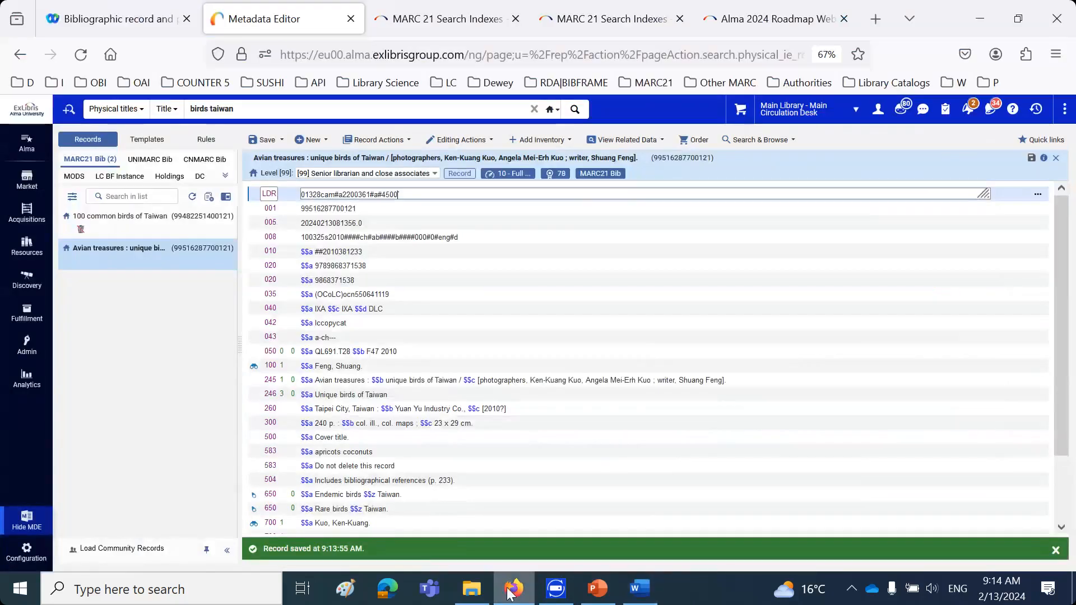
left_click(28, 518)
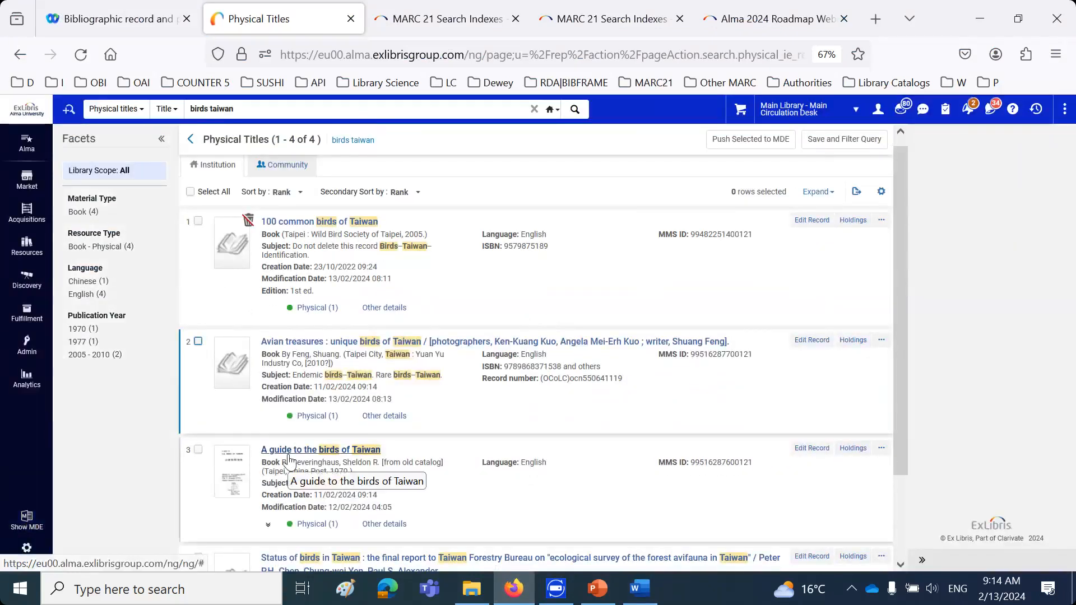
left_click_drag(260, 450, 378, 449)
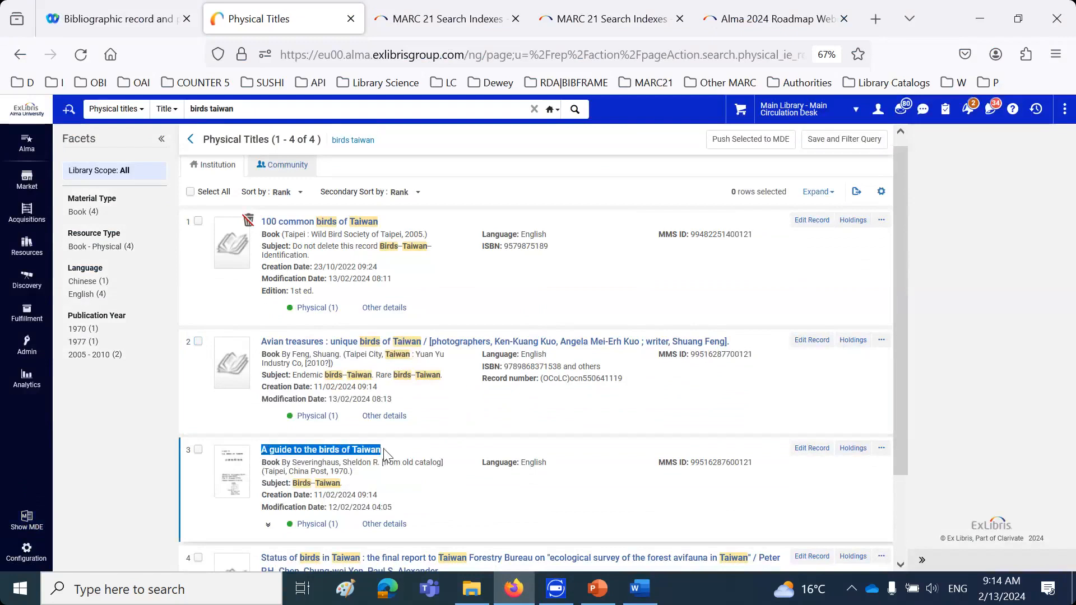
left_click(288, 432)
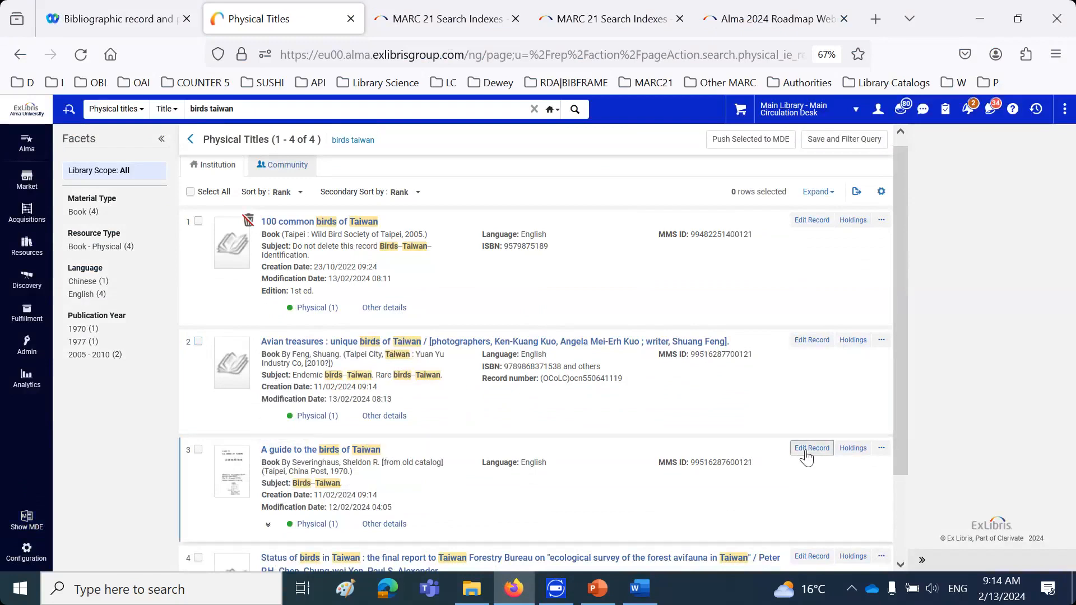
left_click(807, 451)
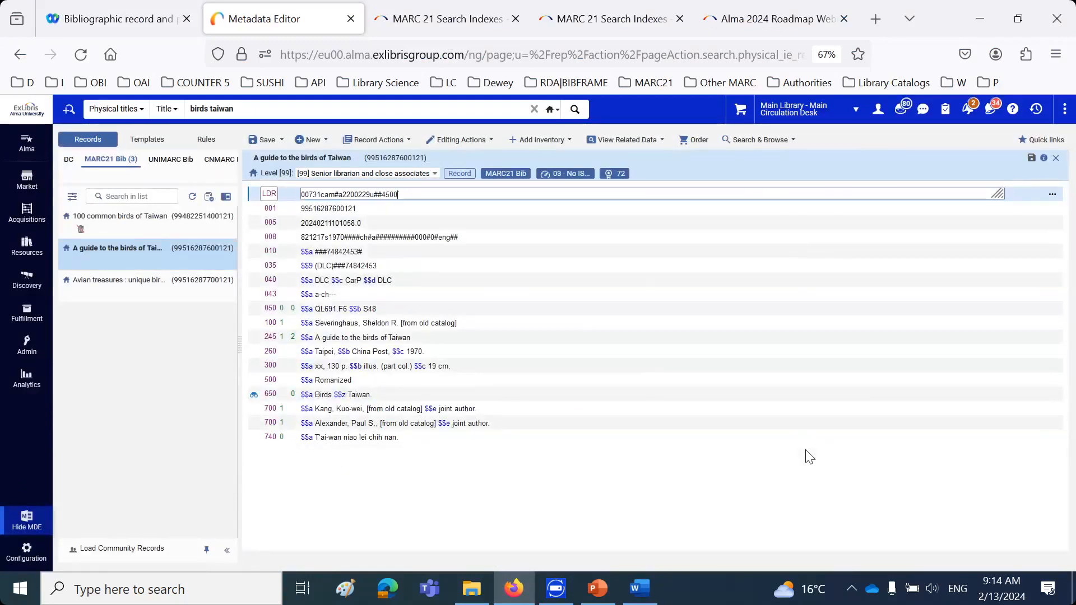
Add a 583 field below the 500 field in the record "A guide to the birds of Taiwan"
left_click(390, 382)
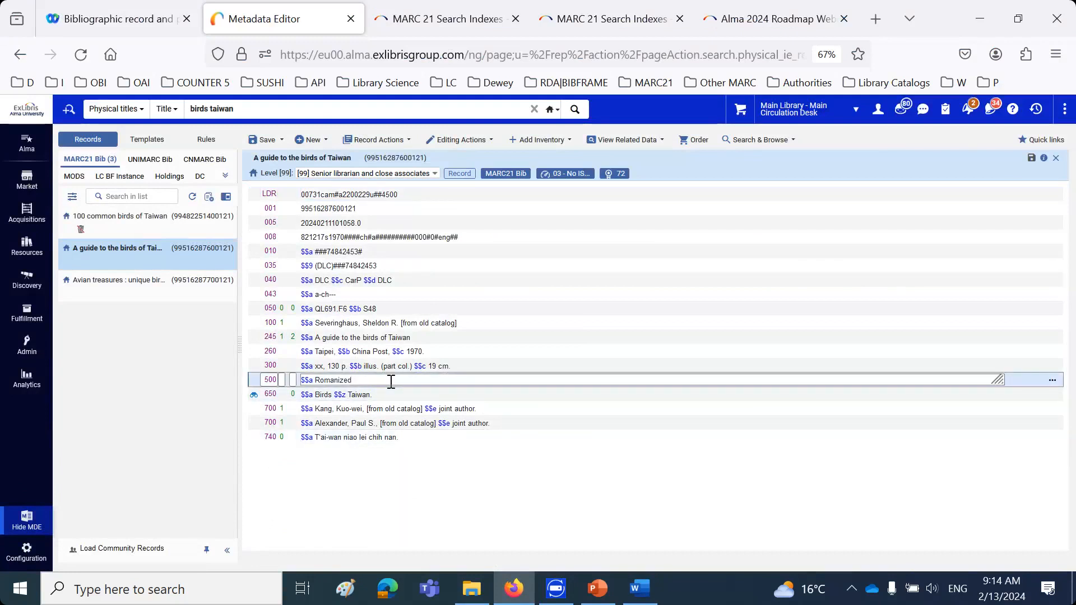
key("F8")
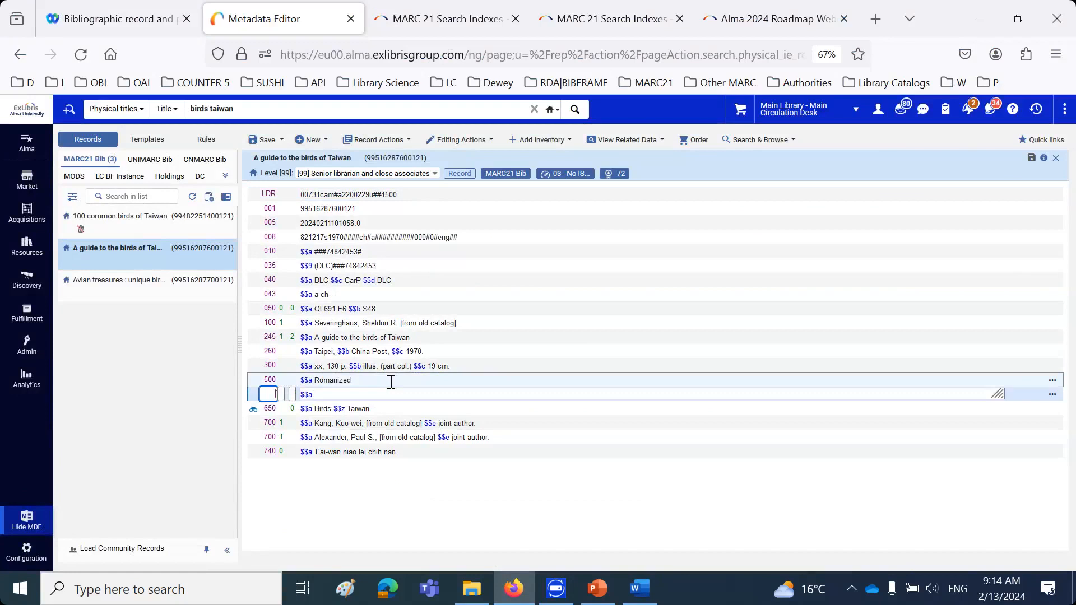
type("583")
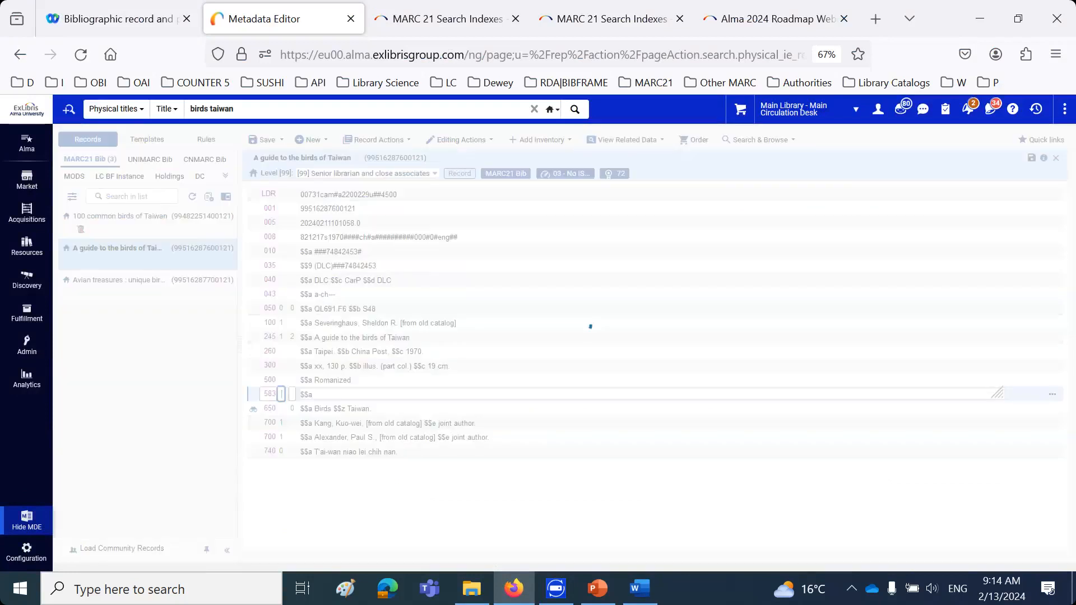
Enter "Committed to retain" in subfield a of the new 583 field, replacing any wrongly pasted text
key("ctrl+v")
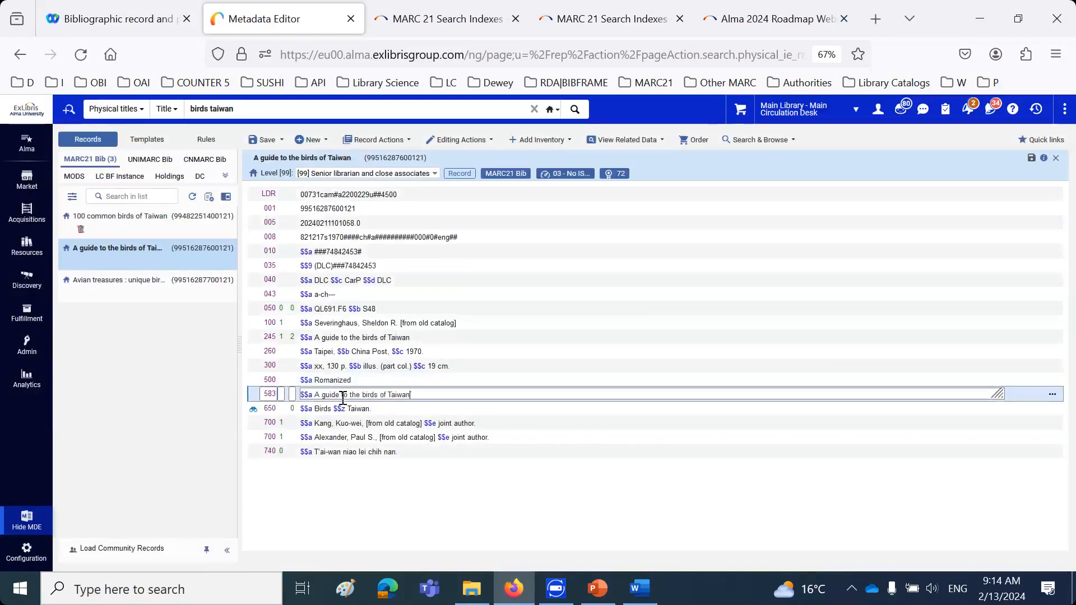
left_click_drag(315, 395, 469, 396)
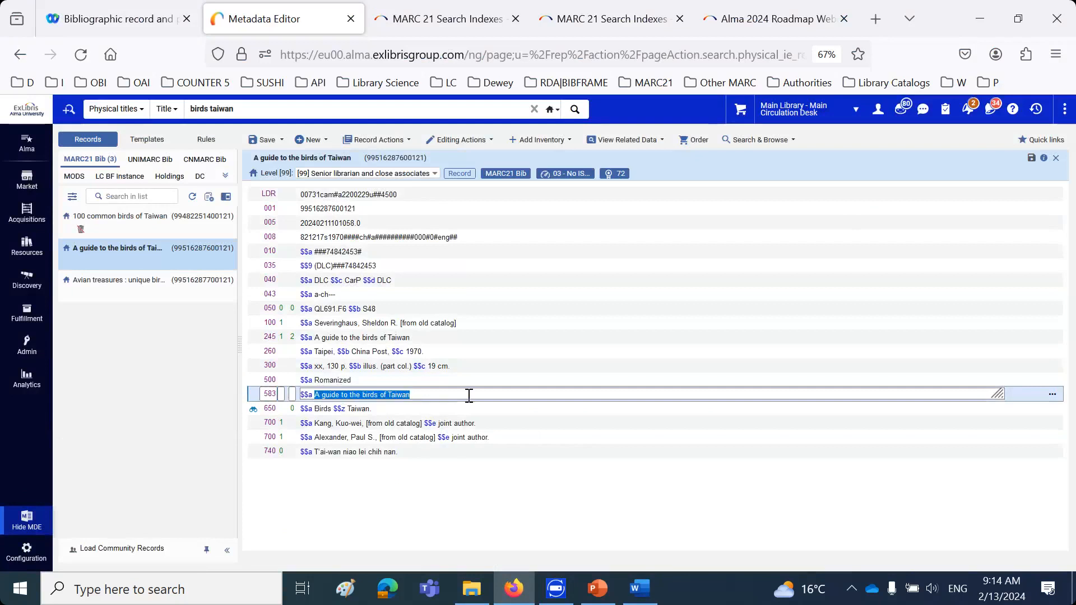
type("Committed to retain")
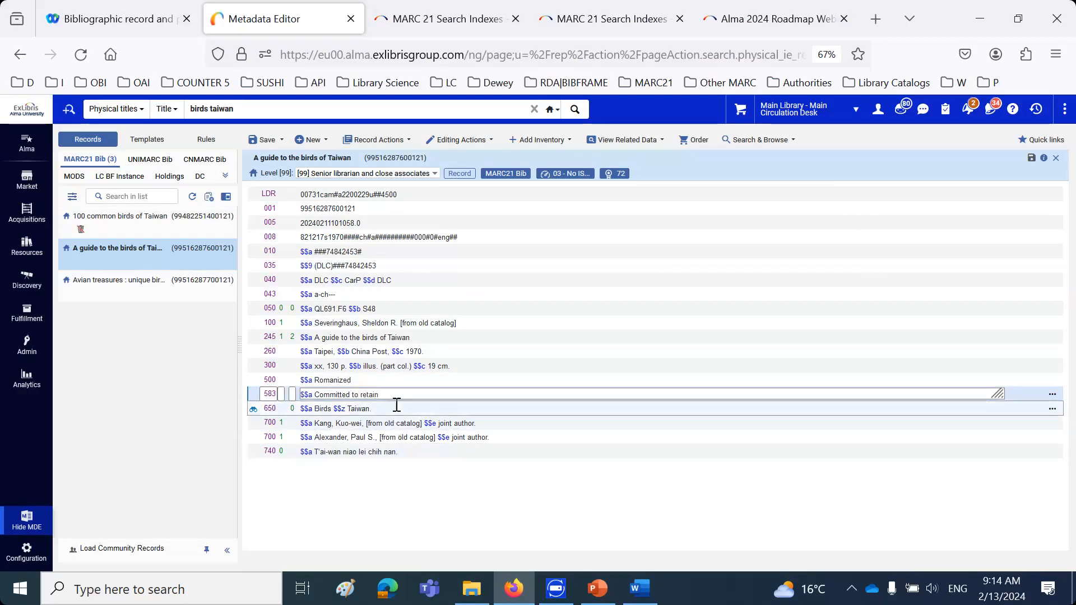
Copy the 583 field's content and start a new line in the Word document: Title "A guide to the birds of Taiwan" has a 583
left_click_drag(379, 394, 303, 393)
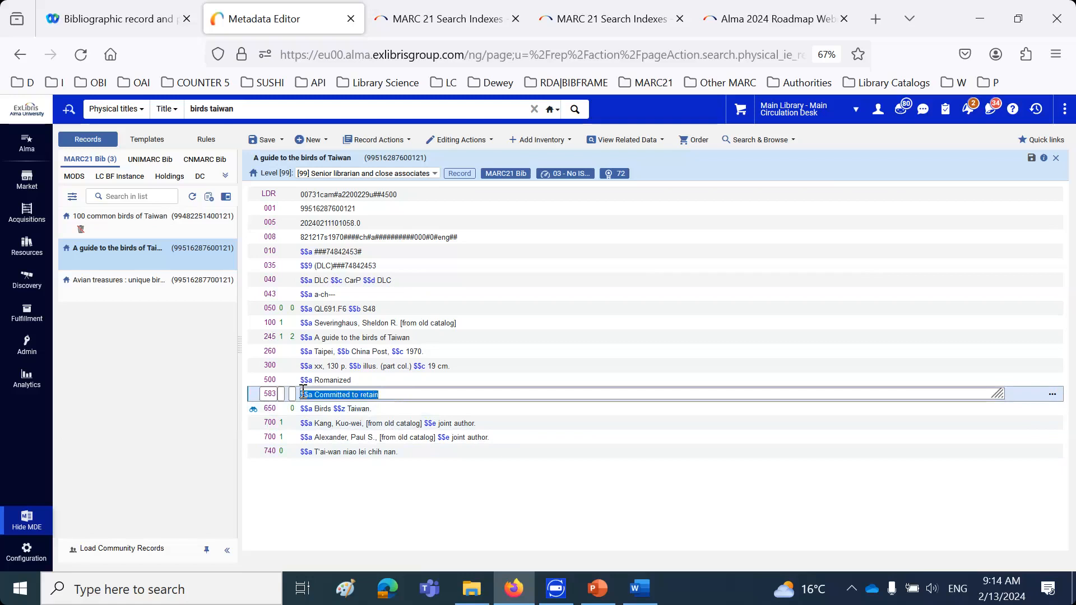
left_click(640, 589)
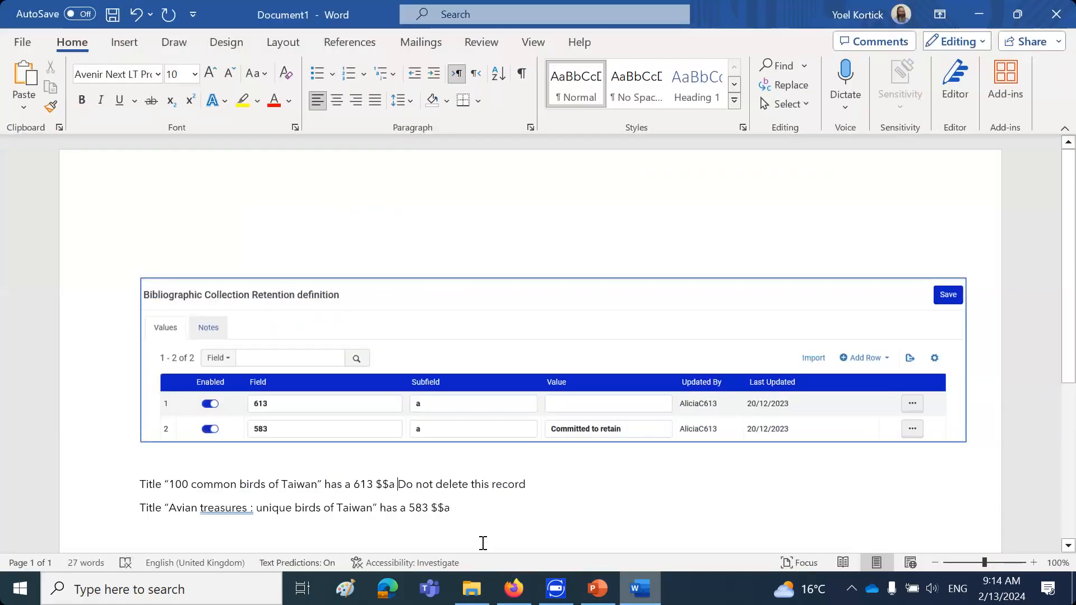
key("Return")
type("T")
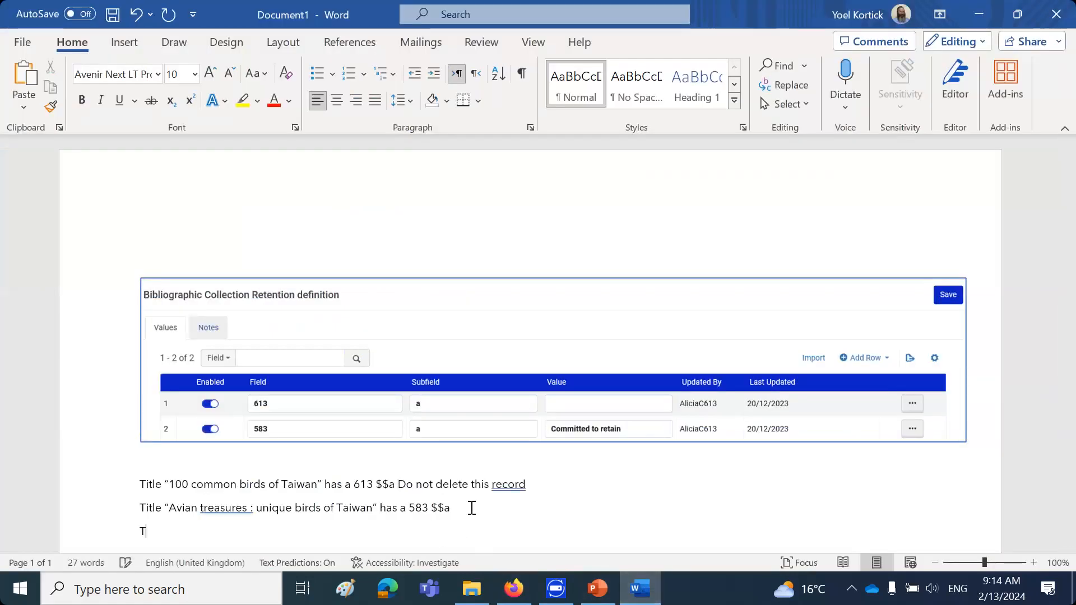
type("itle \"A guide ")
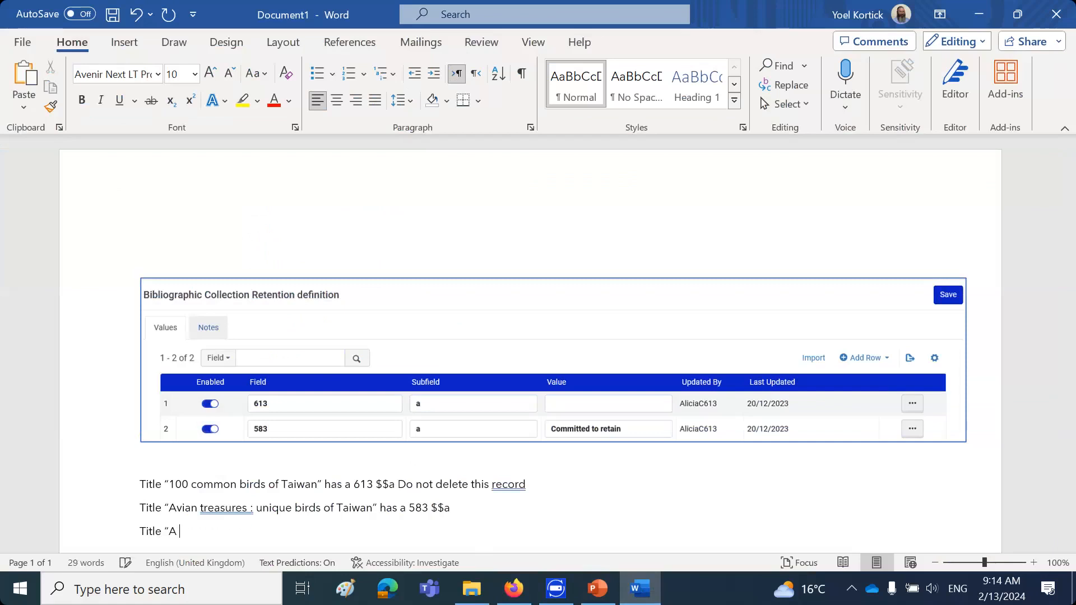
type("to the birds of Tai")
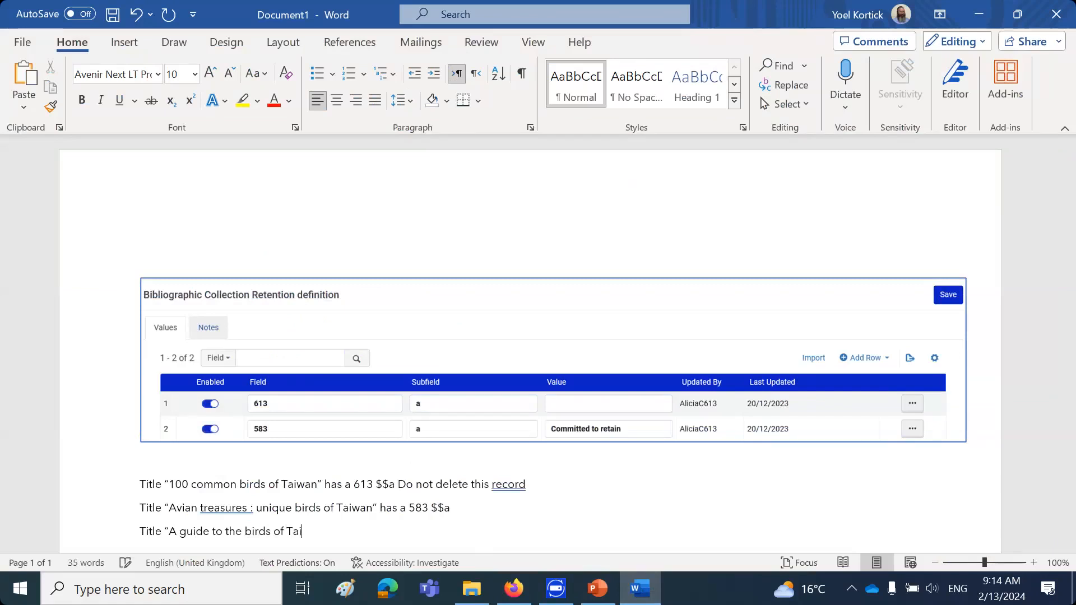
type("wan\" has a 583 ")
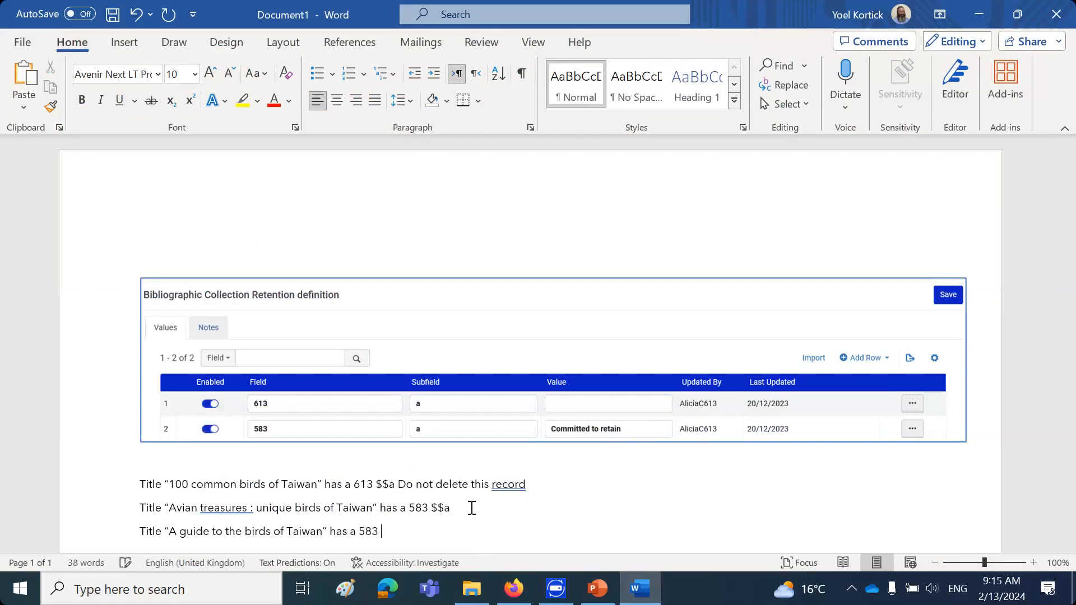
type("$$a")
Complete the document line with "$$a Committed to retain", pasting the copied content and removing the duplicated subfield code
key("ctrl+v")
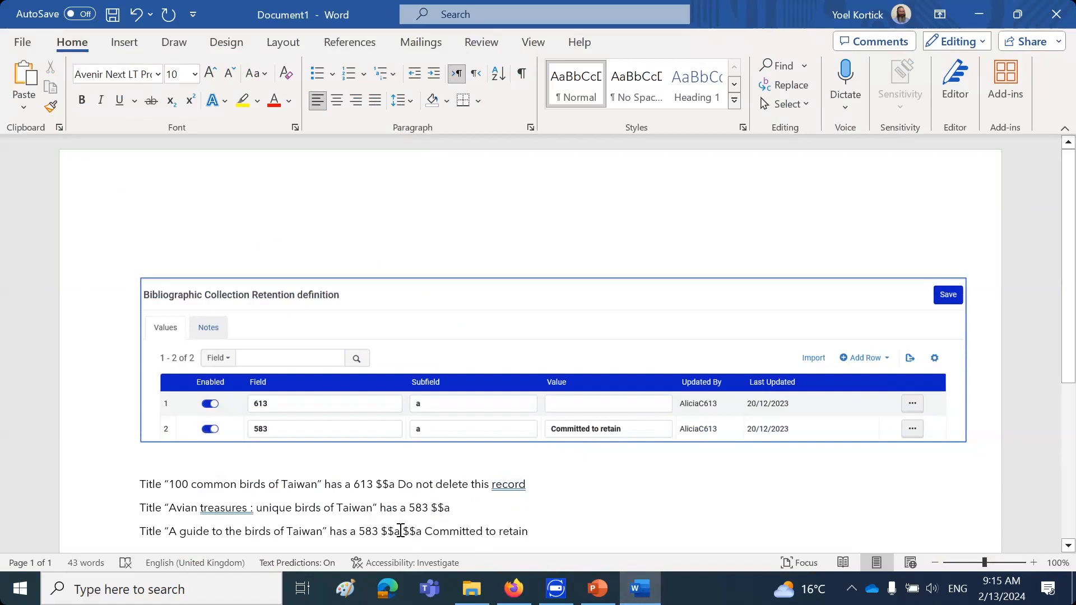
left_click_drag(401, 531, 417, 532)
key("Delete")
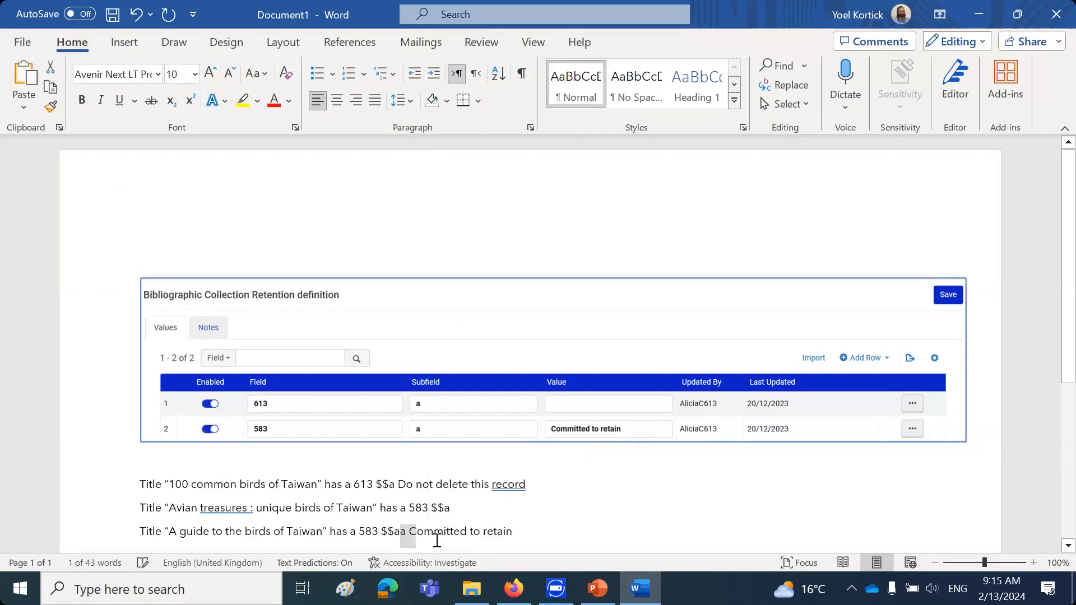
key("Delete")
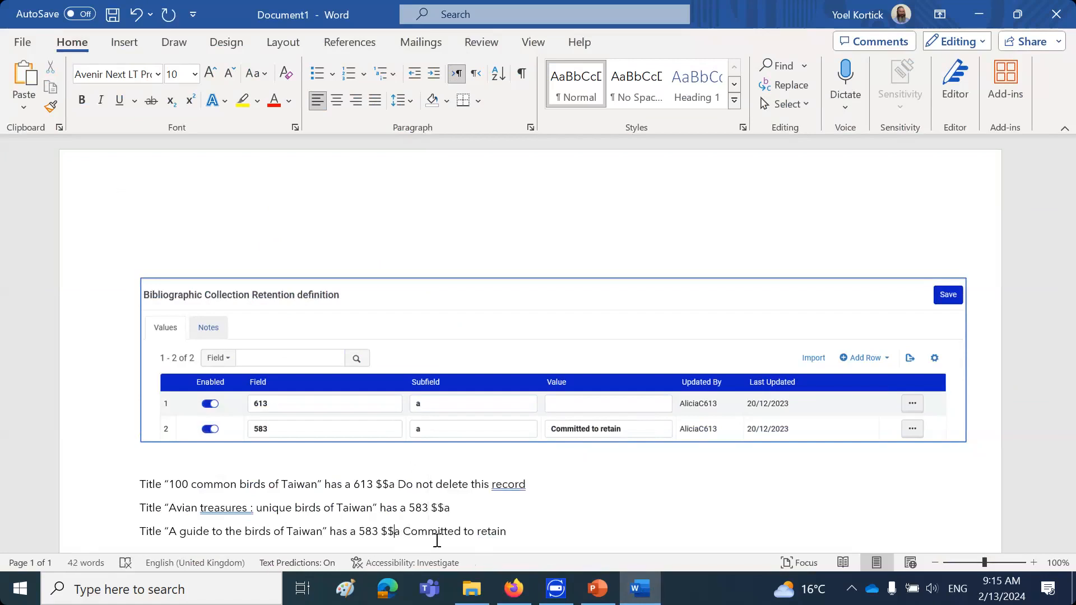
Return to Alma in the browser and save the record "A guide to the birds of Taiwan"
left_click(598, 589)
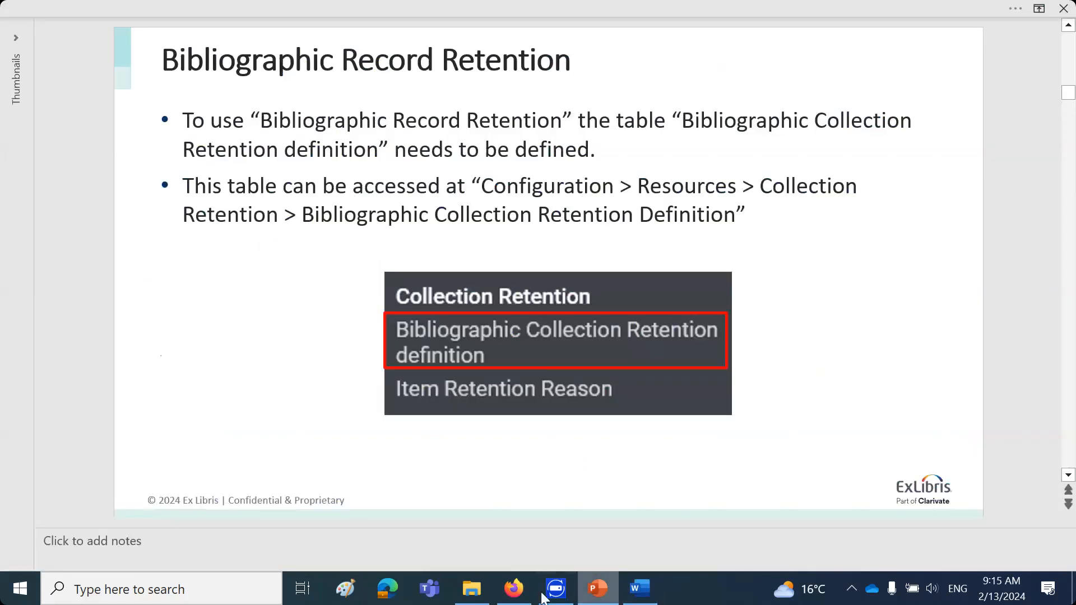
left_click(513, 588)
left_click(269, 141)
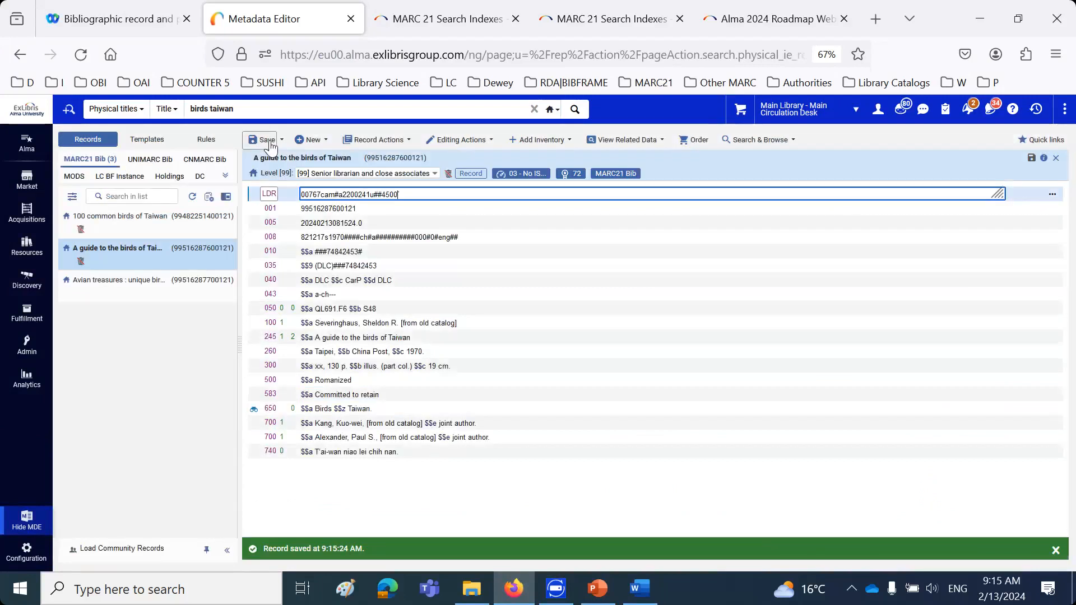
Open the record "Avian treasures : unique birds of Taiwan" and examine its 583 fields
left_click(93, 291)
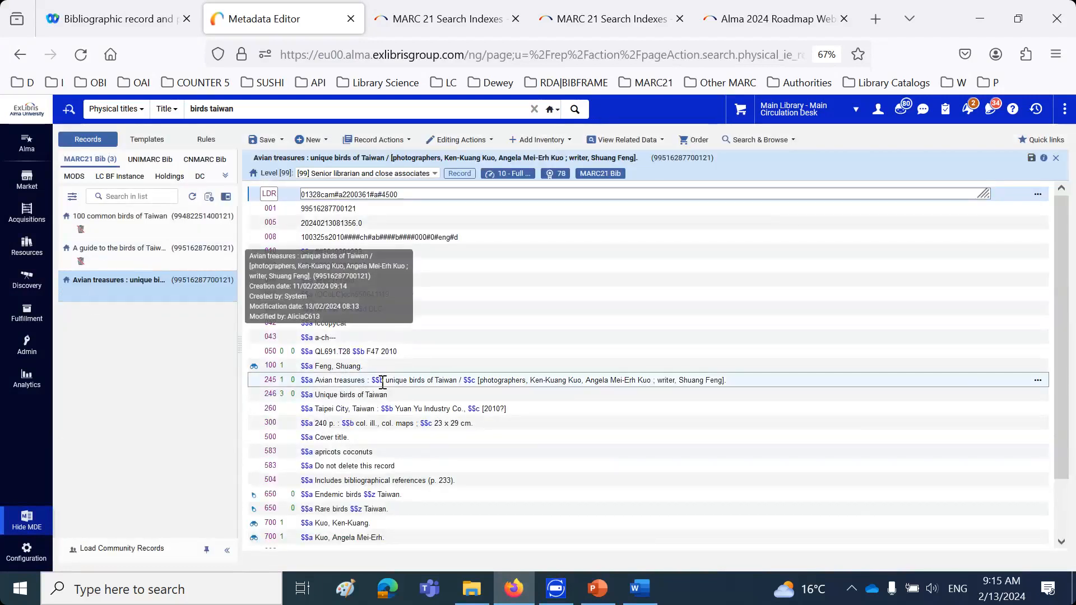
scroll(382, 383, "down", 1)
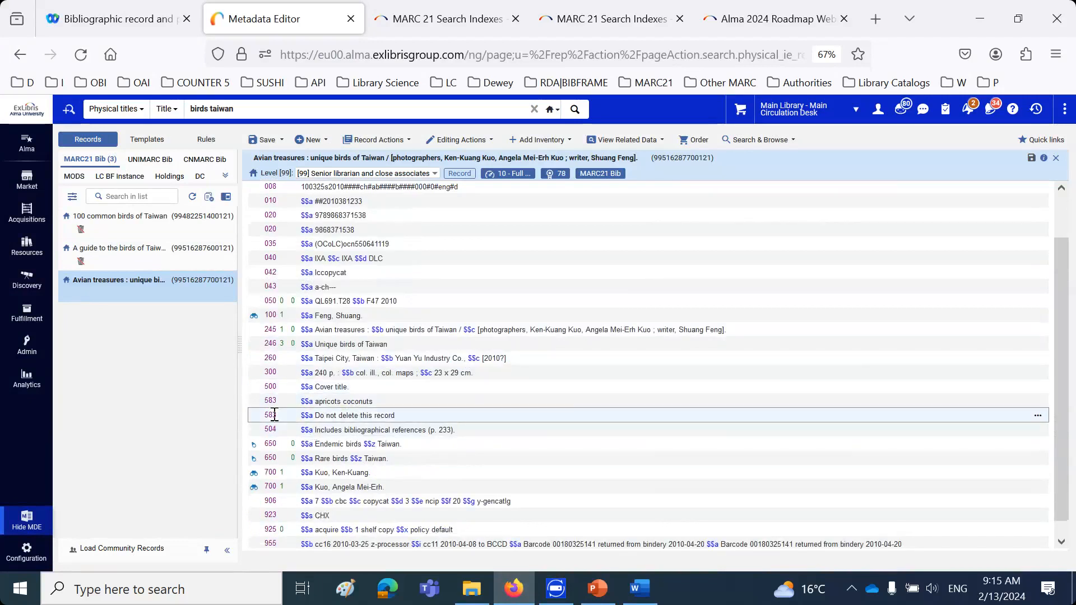
left_click(328, 415)
Return to the physical titles search results and check the retention indicator on "A guide to the birds of Taiwan"
left_click(27, 521)
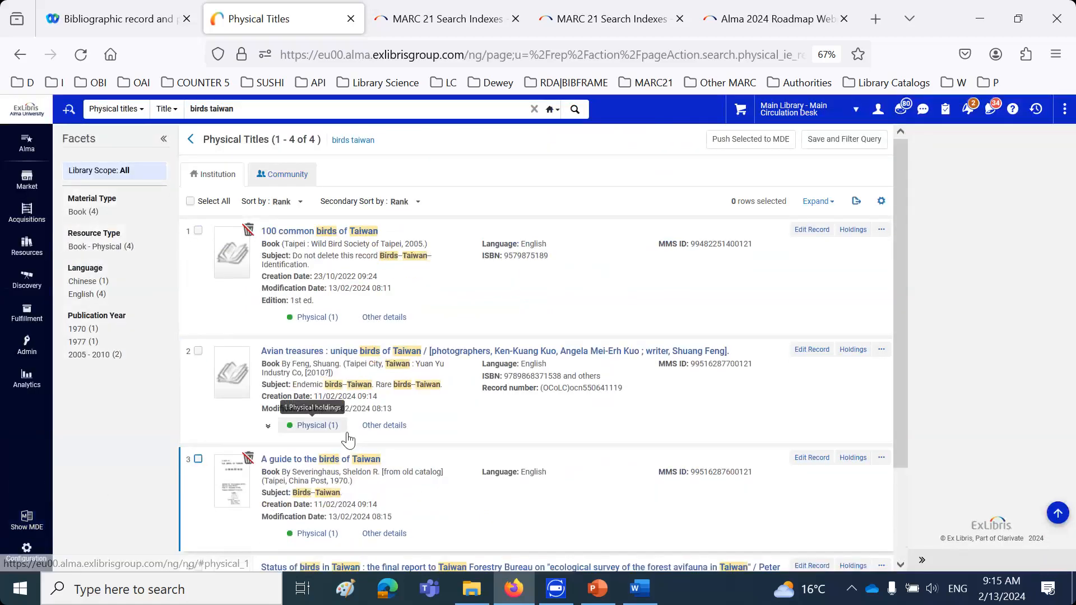
scroll(348, 440, "down", 2)
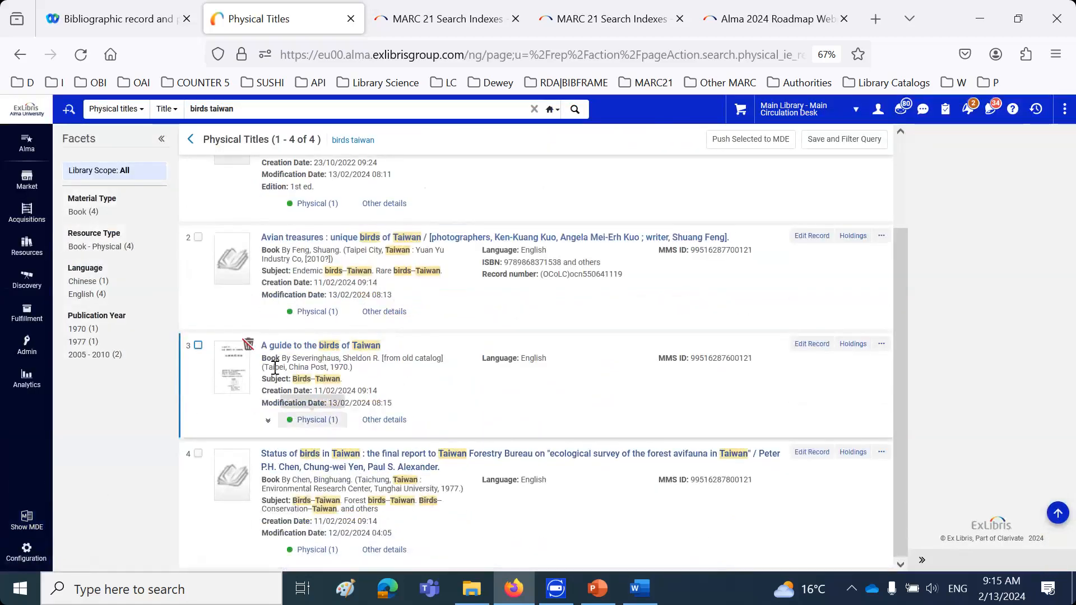
mouse_move(251, 352)
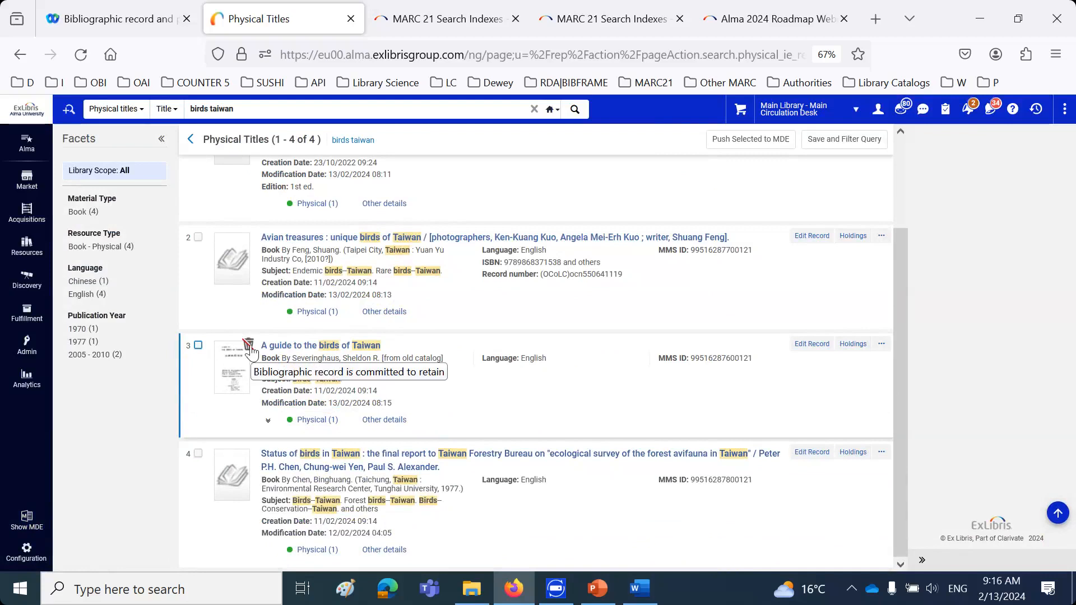
scroll(251, 352, "up", 2)
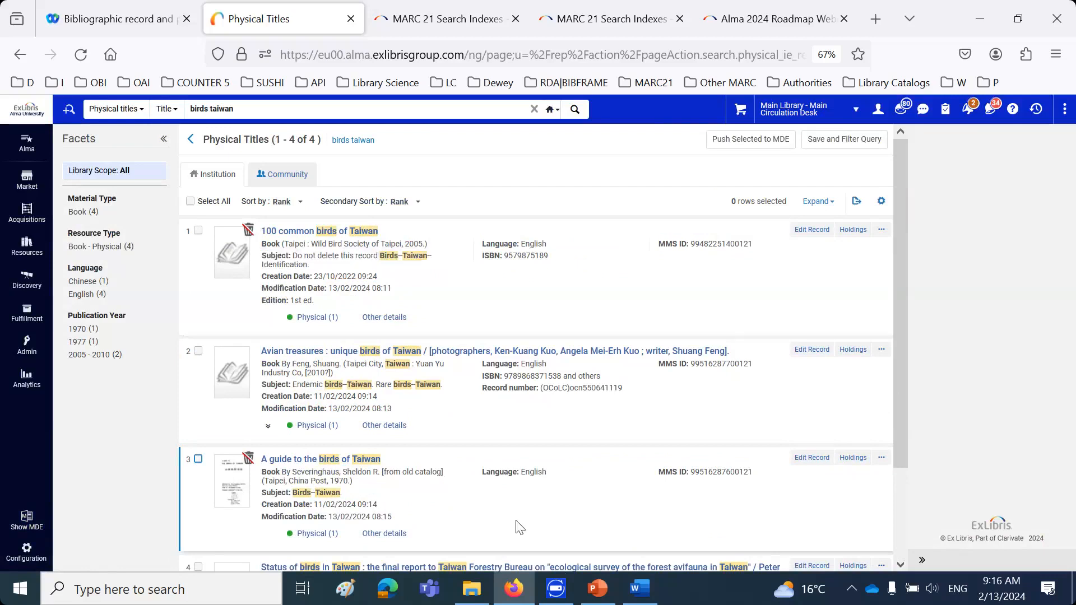
Reopen "A guide to the birds of Taiwan" in the Metadata Editor and try to delete the record
left_click(26, 520)
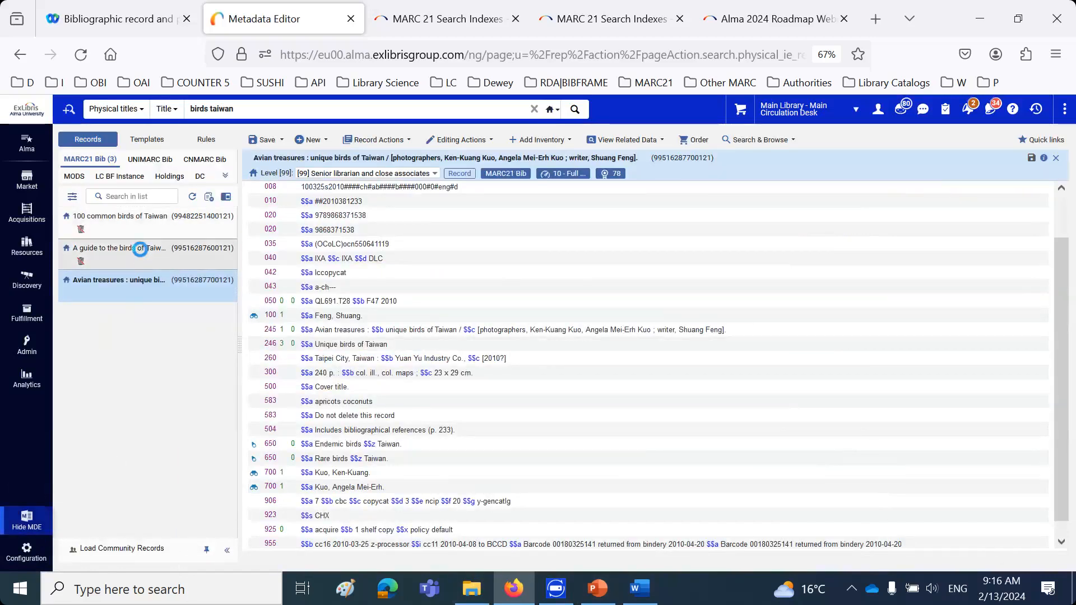
left_click(141, 247)
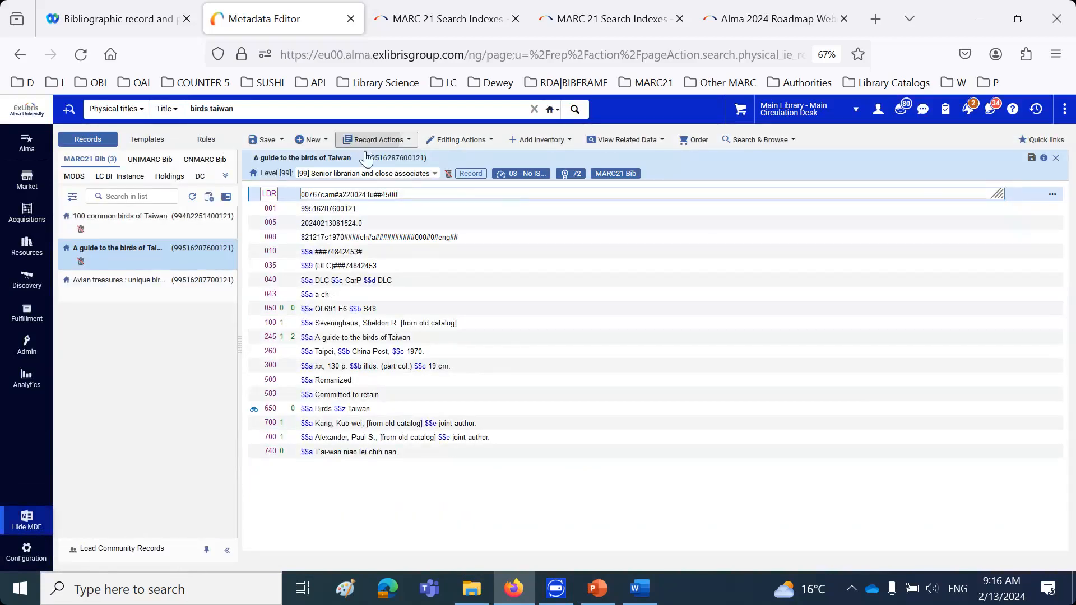
left_click(375, 139)
left_click(396, 447)
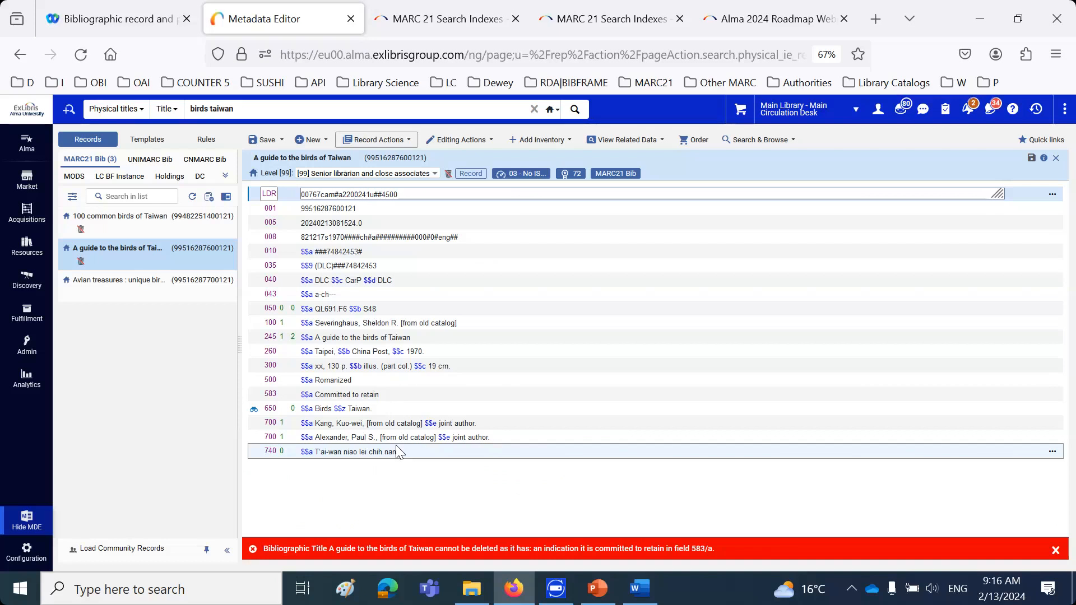
Open the record "100 common birds of Taiwan" and try to delete it
left_click(116, 231)
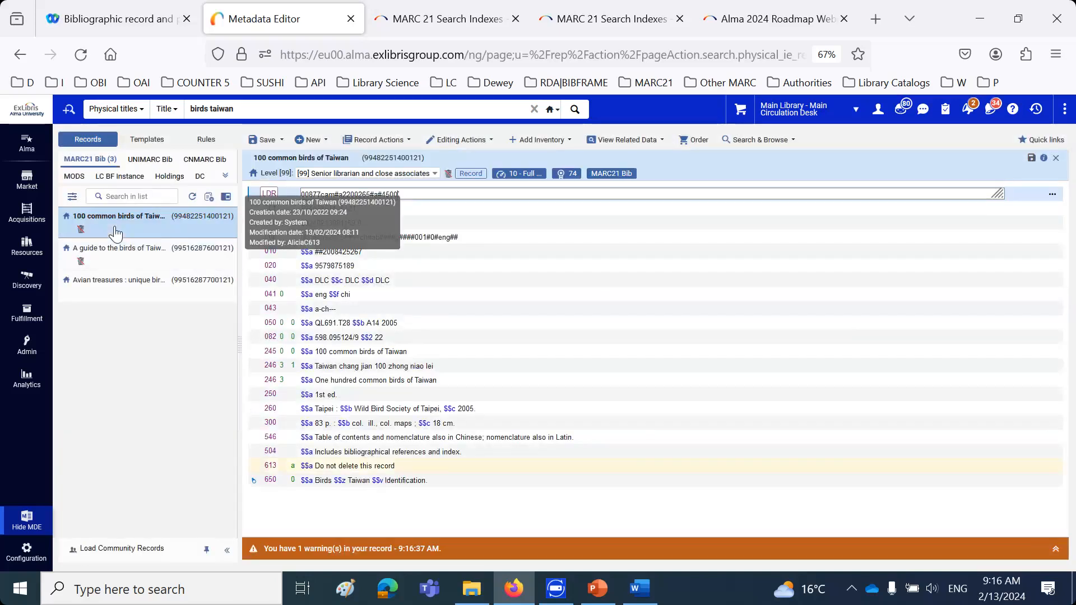
left_click(371, 141)
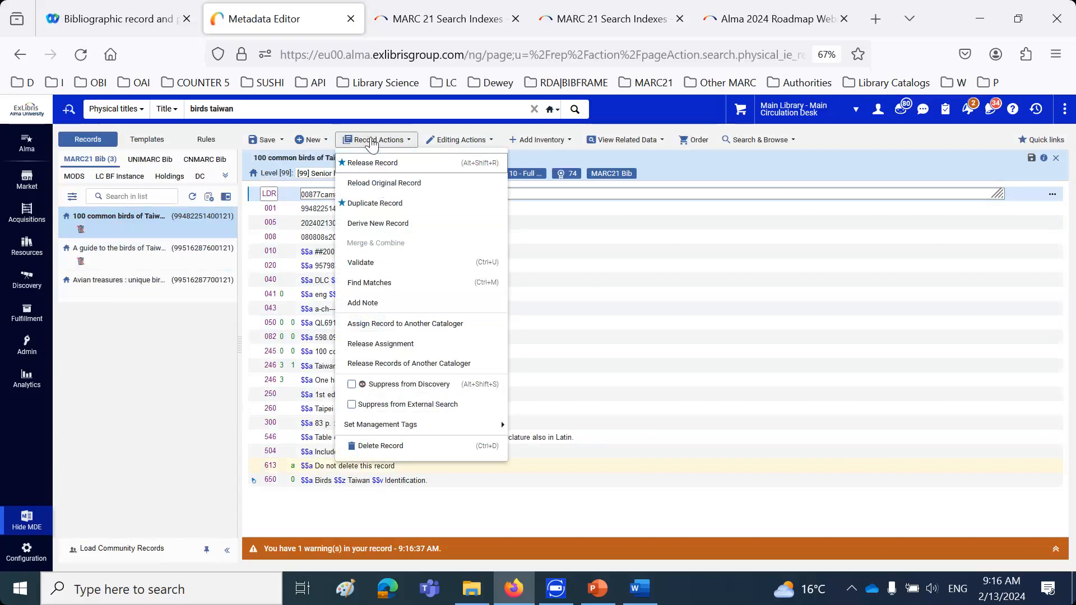
left_click(392, 446)
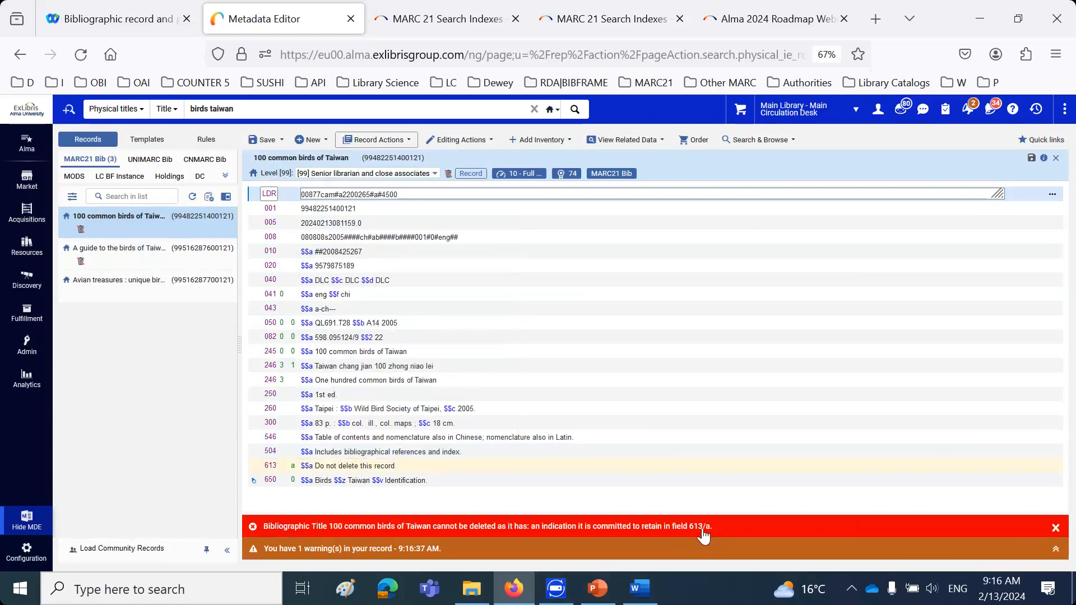
Remove the 613 field "Do not delete this record" from "100 common birds of Taiwan" and save the record
left_click(315, 465)
left_click_drag(315, 466, 396, 466)
left_click(161, 420)
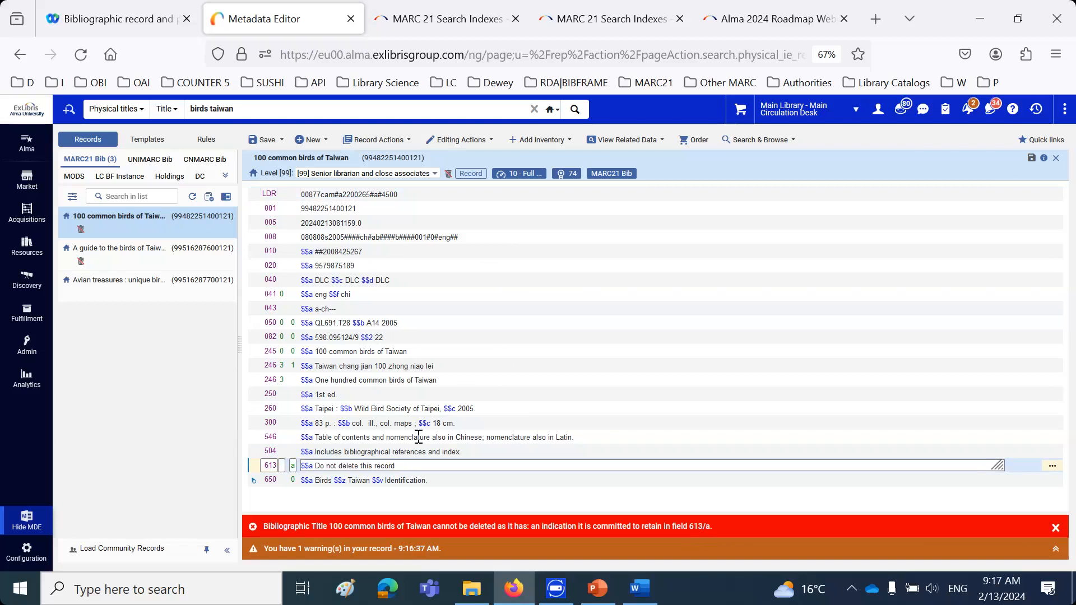
triple_click(389, 466)
left_click(389, 465)
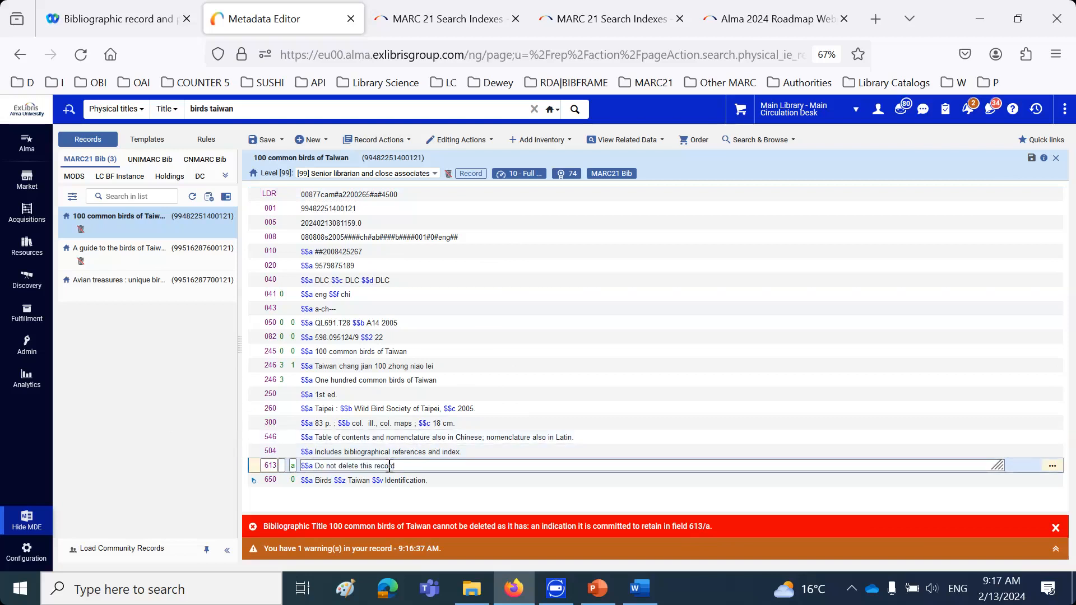
key("ctrl+F6")
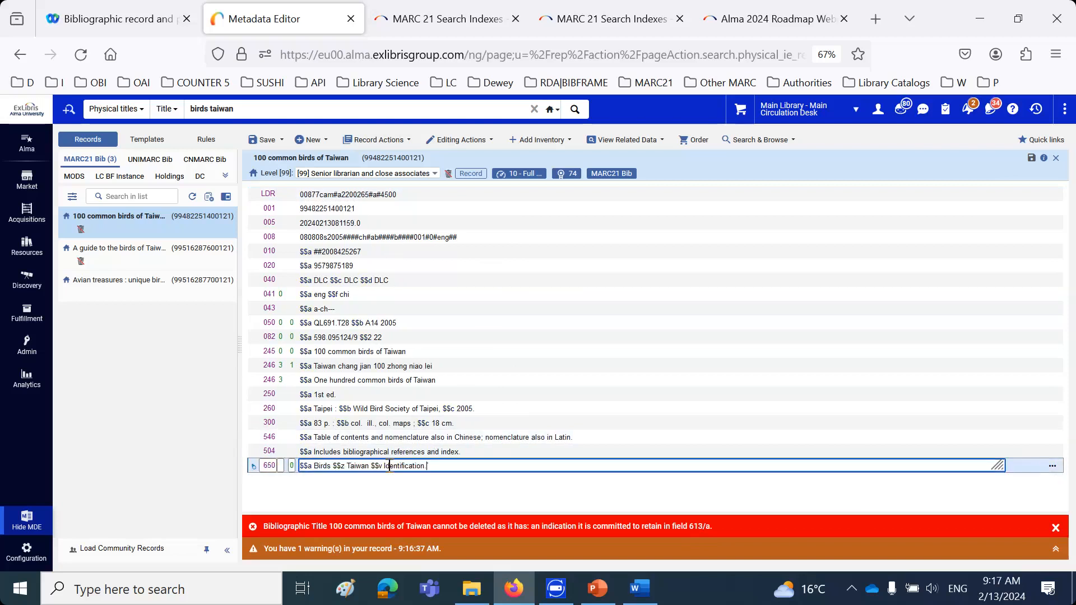
left_click(257, 139)
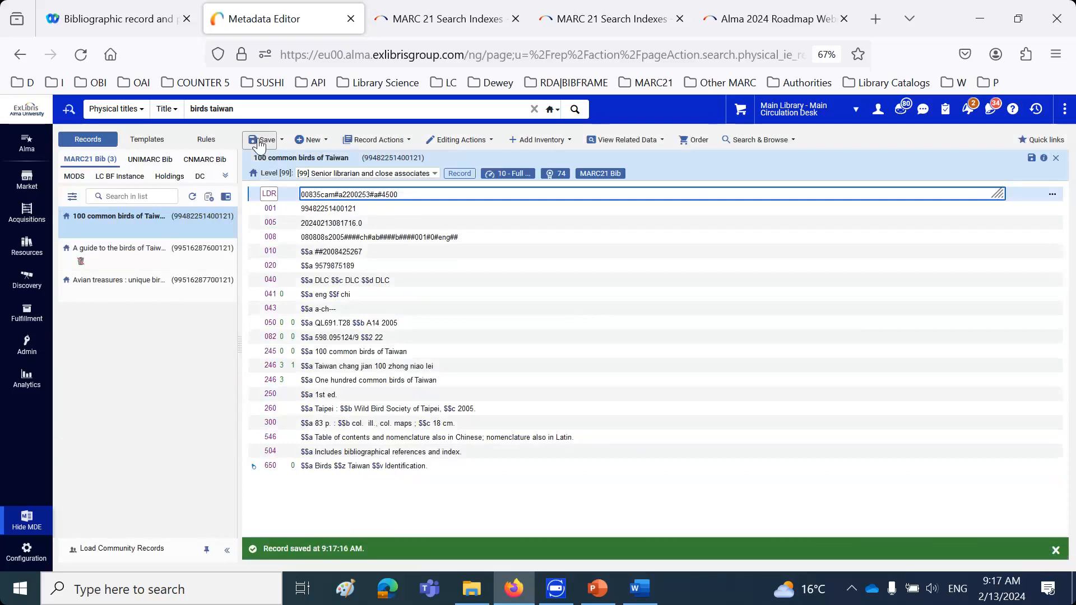
Remove the 583 field "Committed to retain" from "A guide to the birds of Taiwan" and save the record
left_click(167, 250)
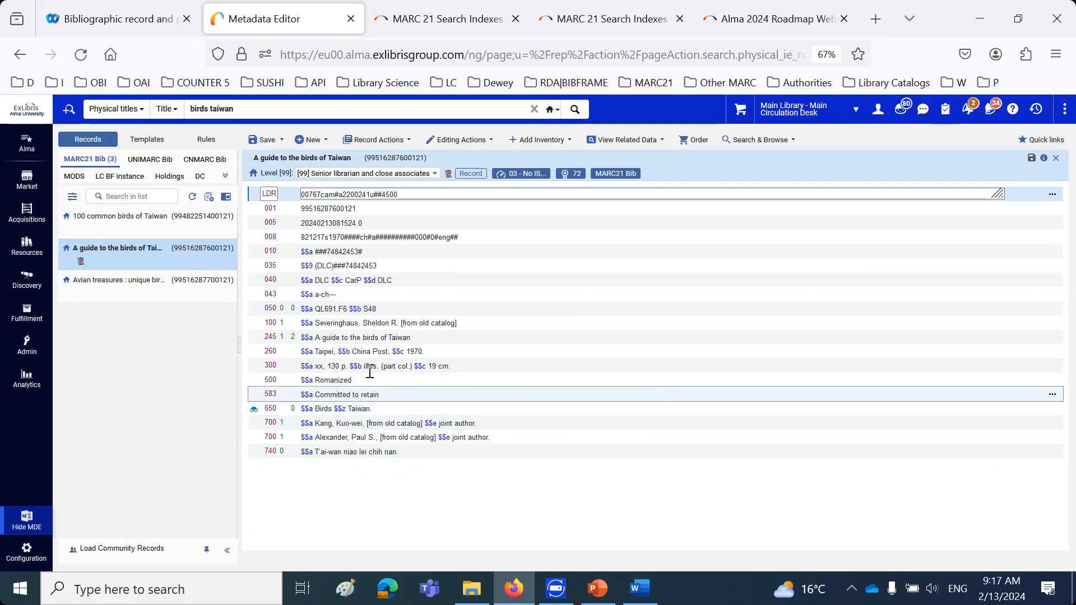
left_click(356, 394)
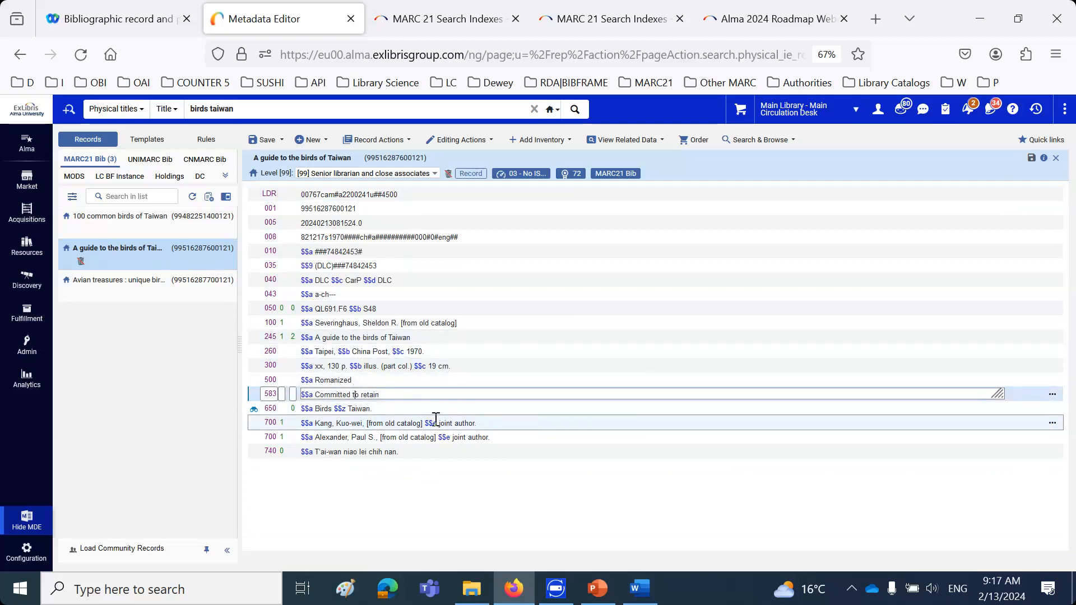
key("ctrl+F6")
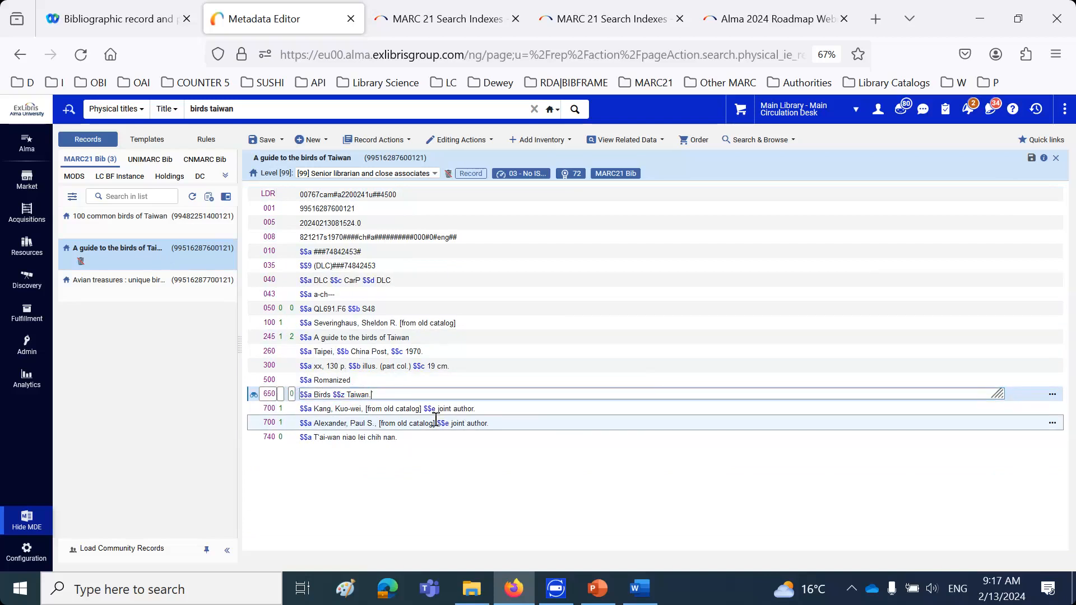
left_click(269, 139)
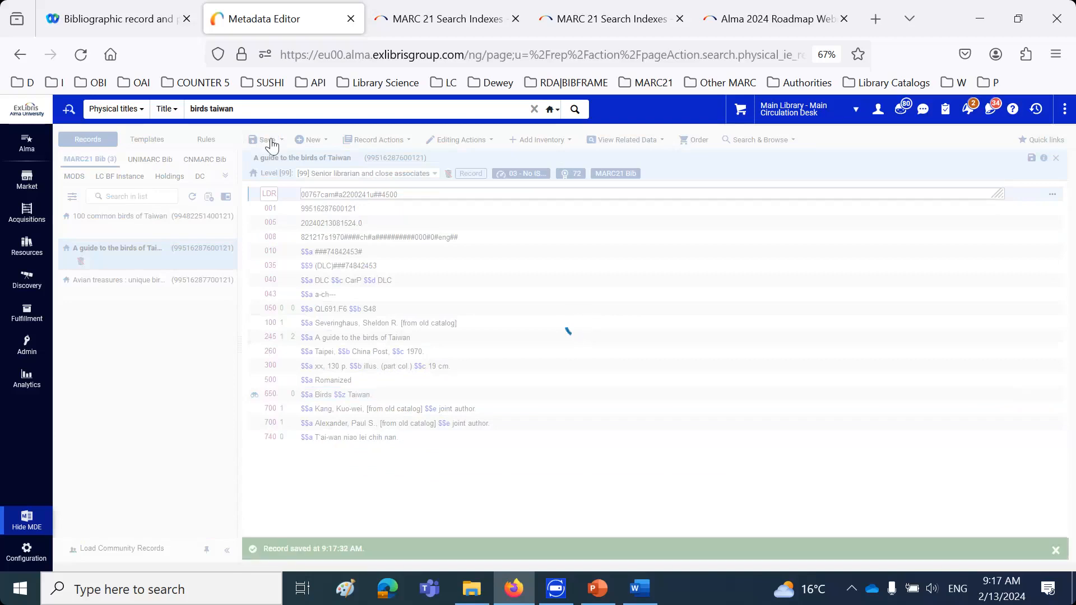
Remove the 583 fields "apricots coconuts" and "Do not delete this record" from "Avian treasures : unique birds of Taiwan" and save the record
mouse_move(125, 260)
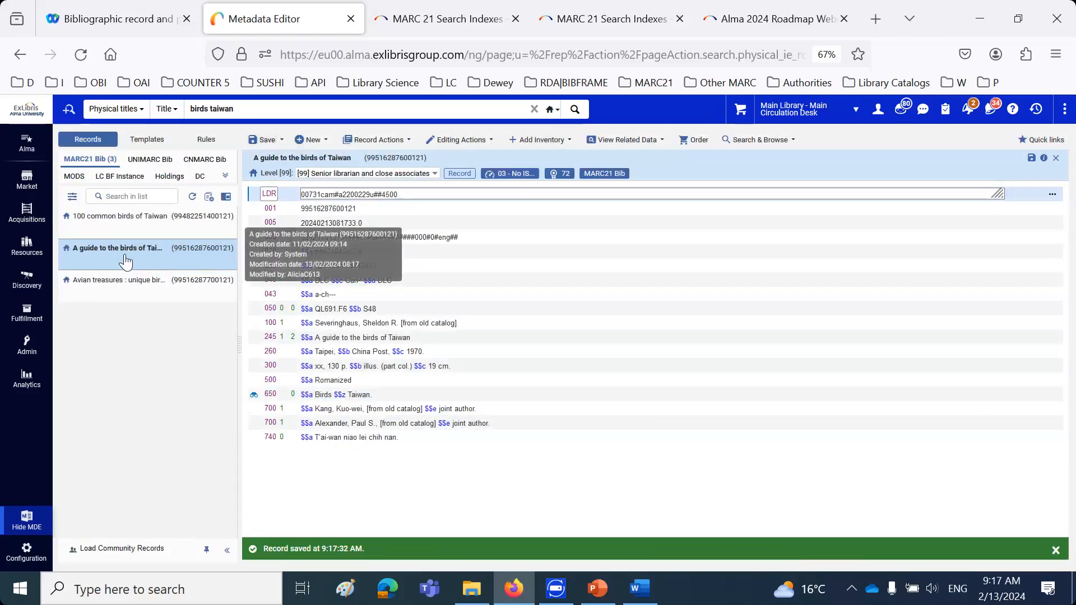
left_click(140, 297)
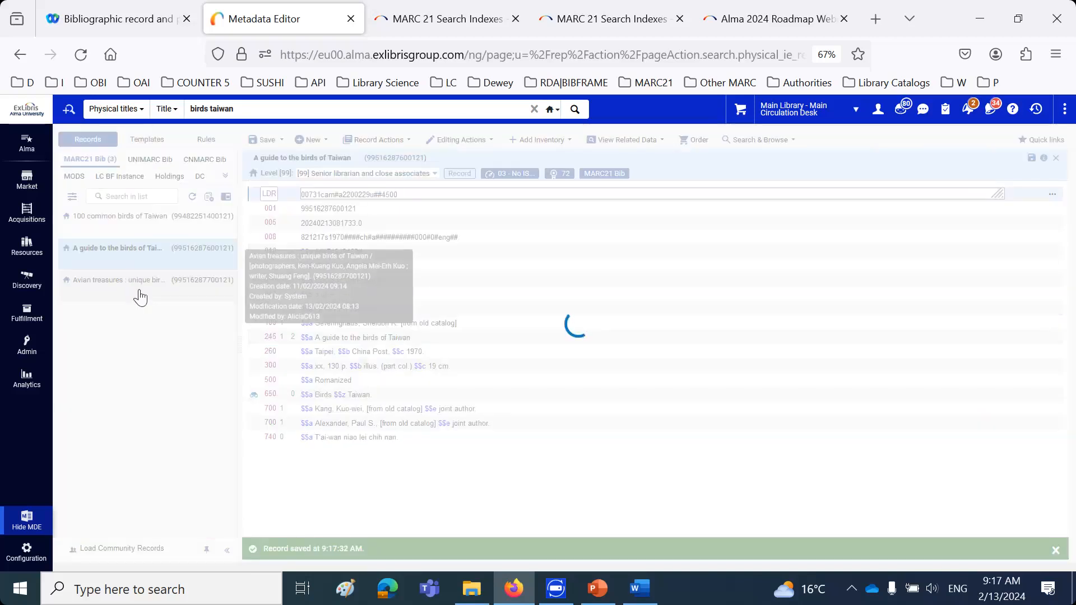
left_click(323, 452)
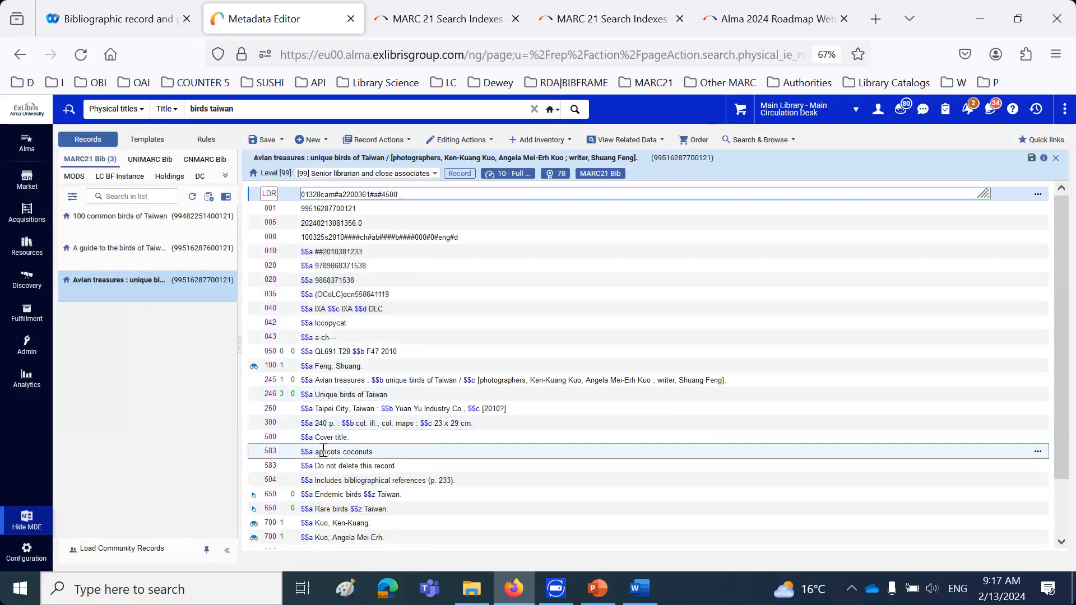
key("ctrl+F6")
key("ctrl+F6")
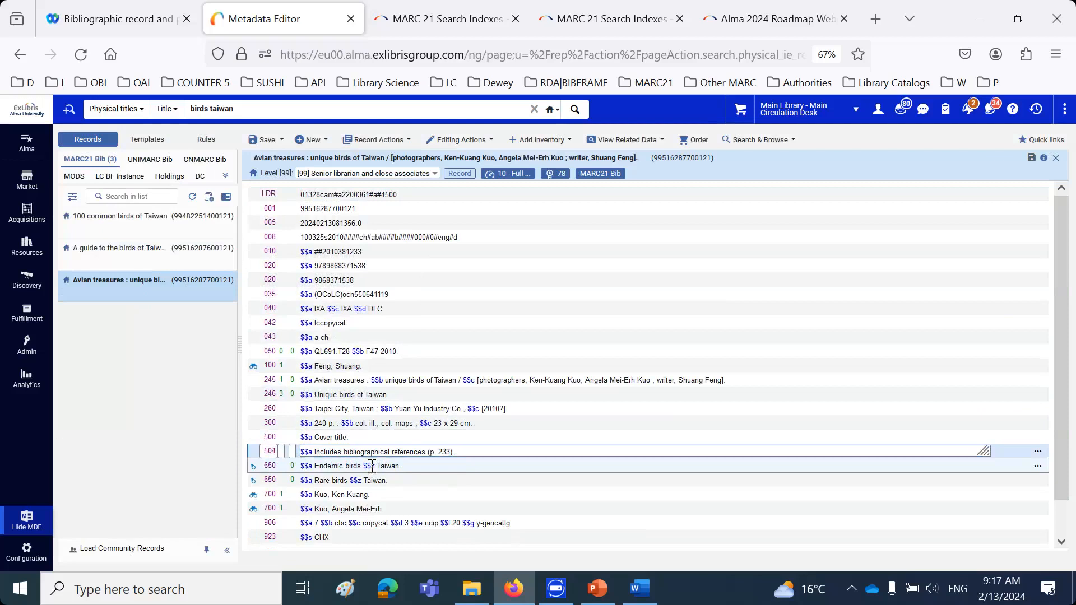
left_click(262, 140)
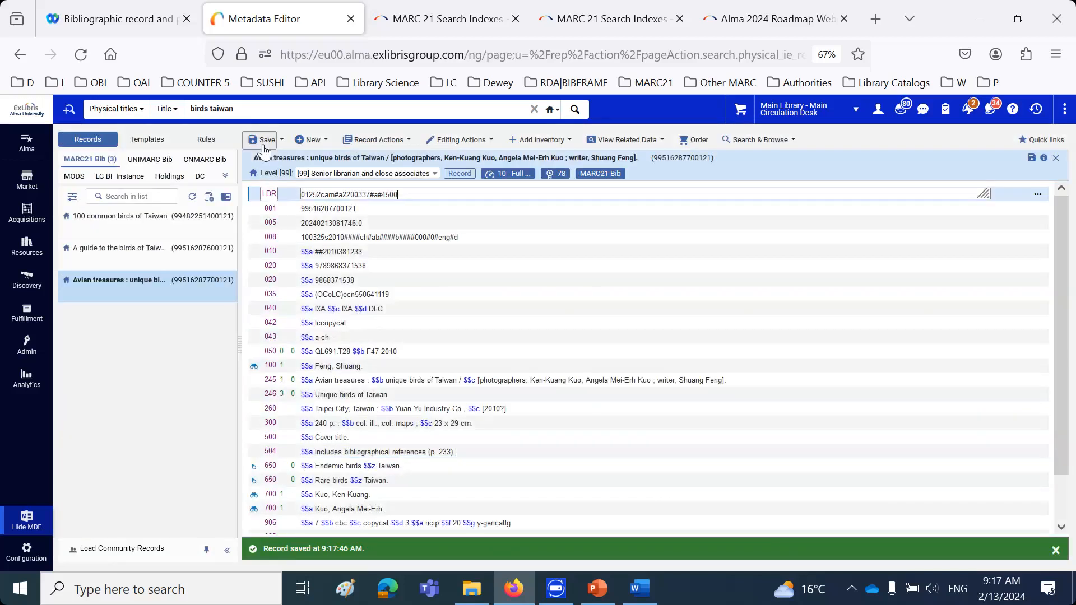
left_click(210, 203)
left_click(710, 379)
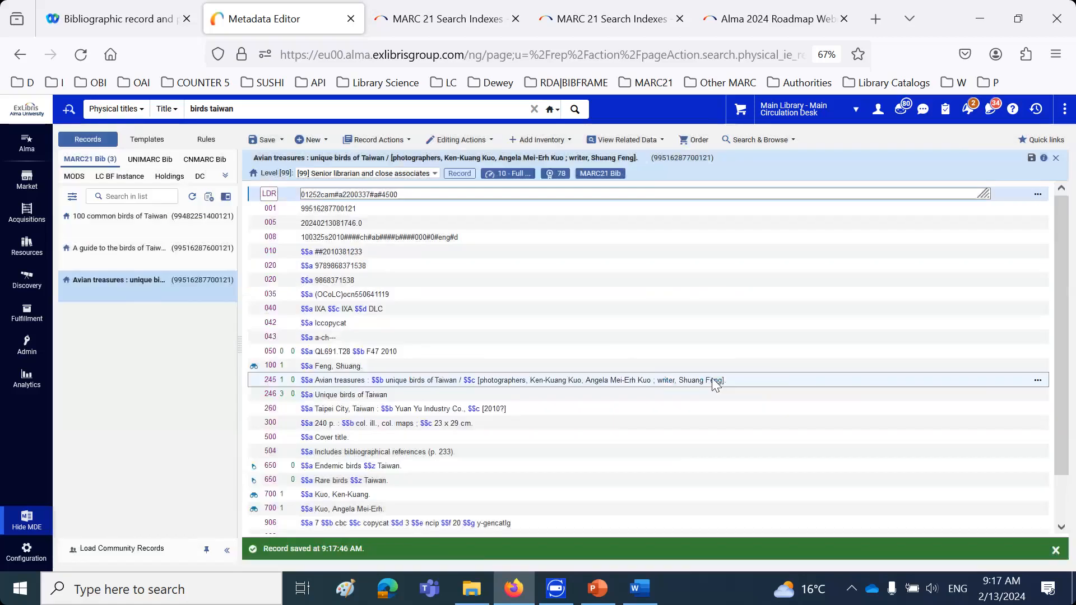
Rerun the physical titles search for "birds taiwan" and save the query as a set named "Birds Taiwan physical titles morning session"
left_click(575, 110)
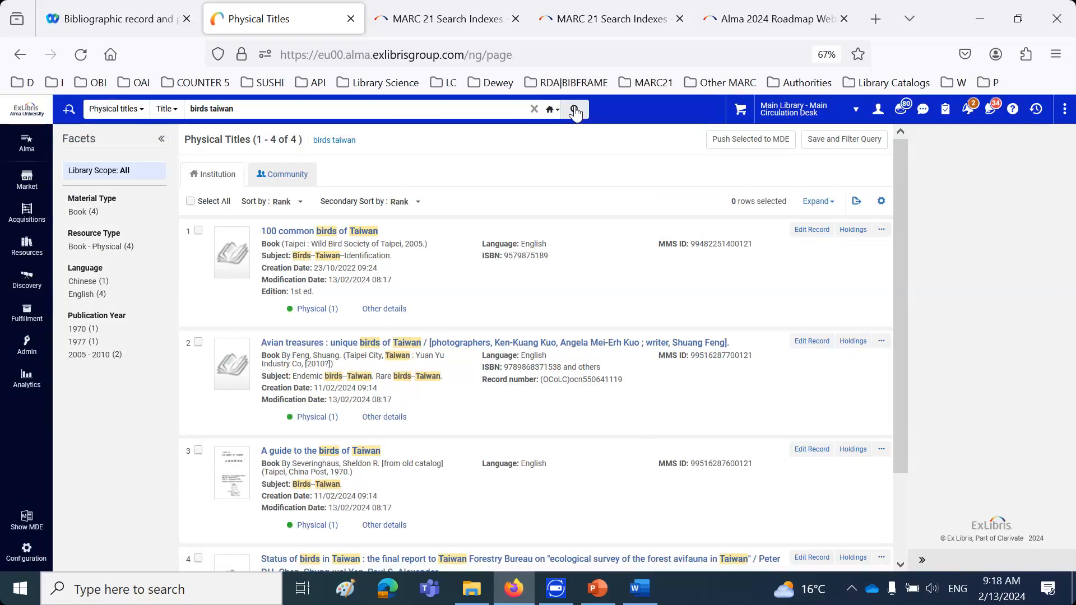
left_click(856, 142)
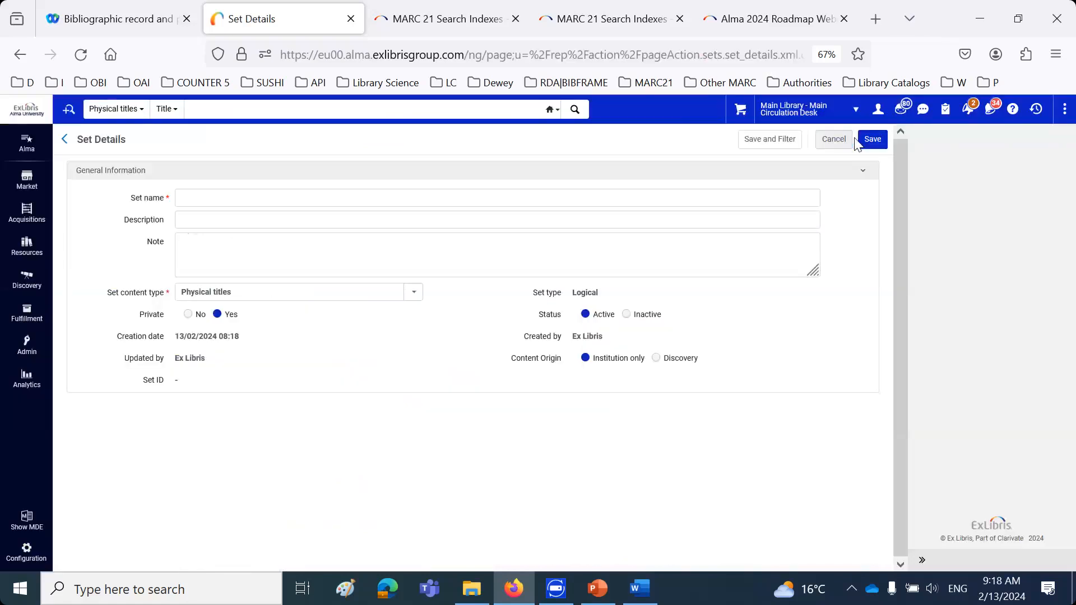
left_click(294, 204)
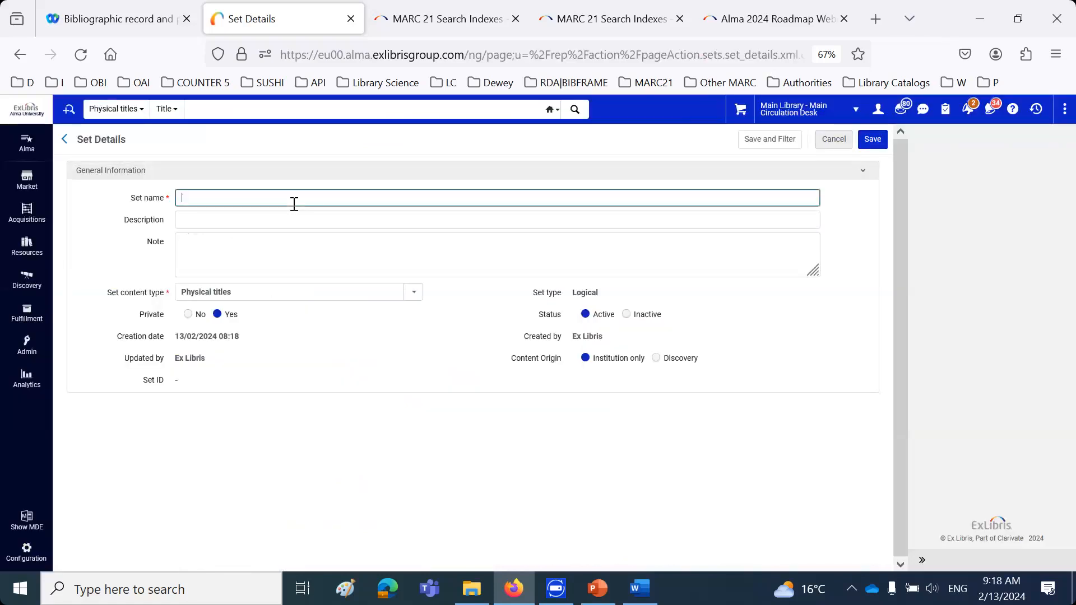
type("Birds")
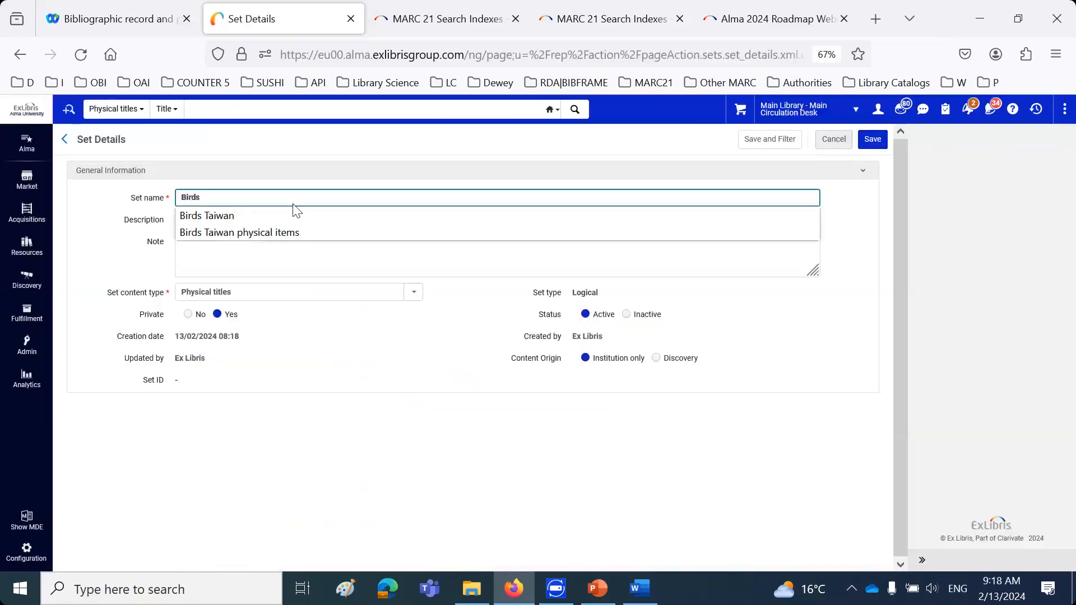
left_click(247, 219)
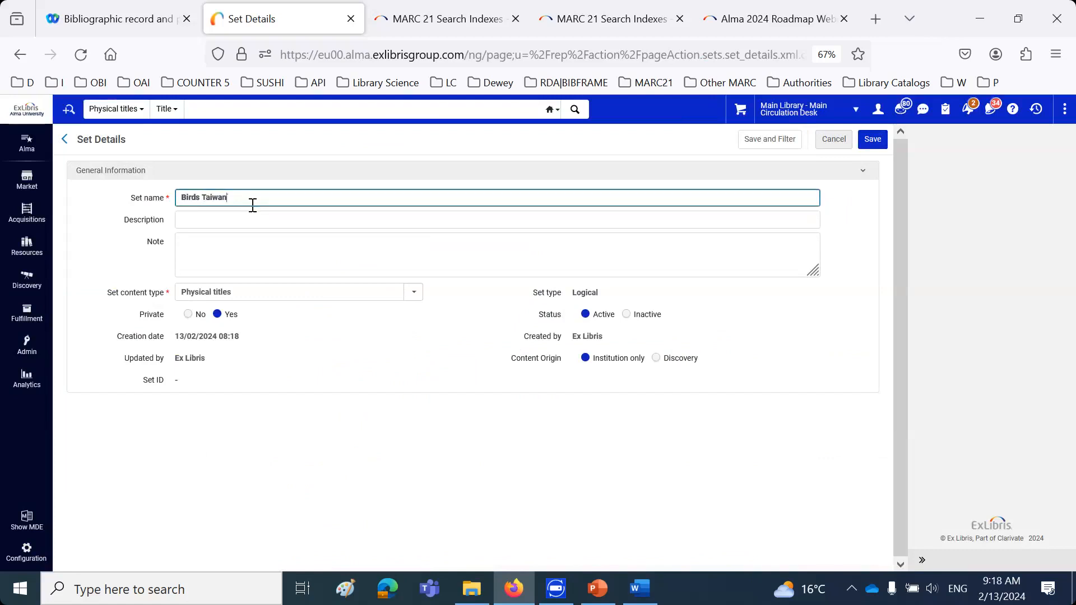
type("p")
left_click(256, 219)
double_click(262, 199)
type("titles morning session")
left_click(873, 139)
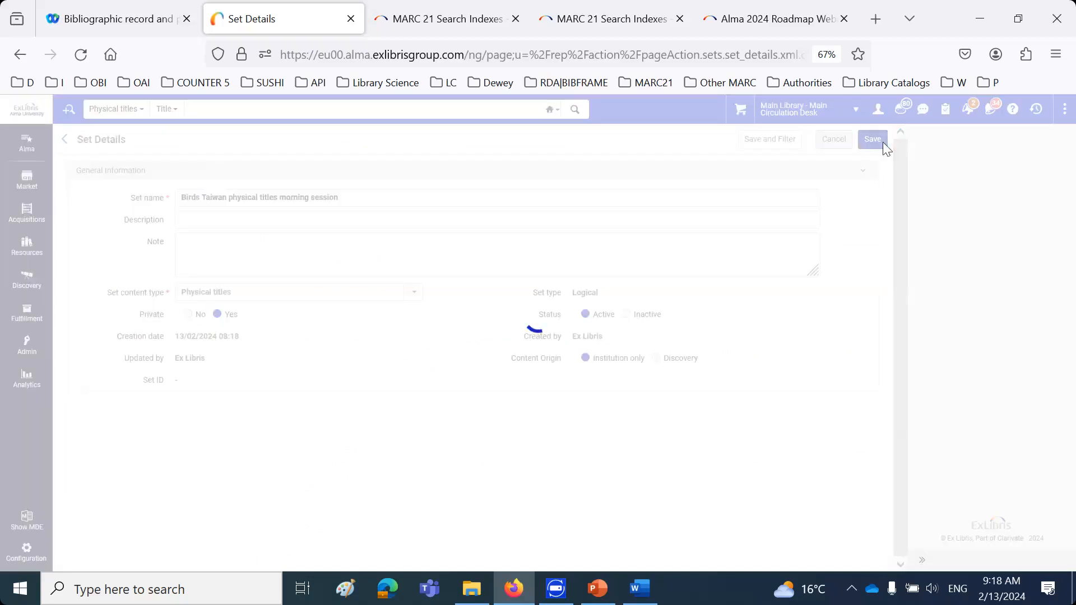
Filter the normalization rules by 583 in the Metadata Editor and review the rule adding 583 a with value "Committed to retain"
left_click(34, 521)
left_click(135, 195)
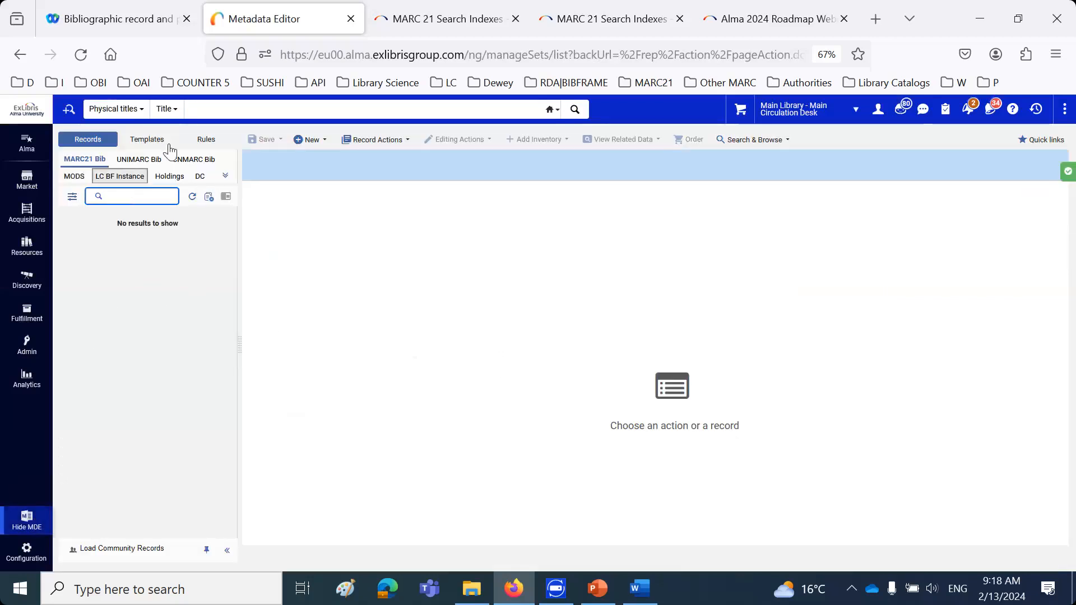
left_click(212, 143)
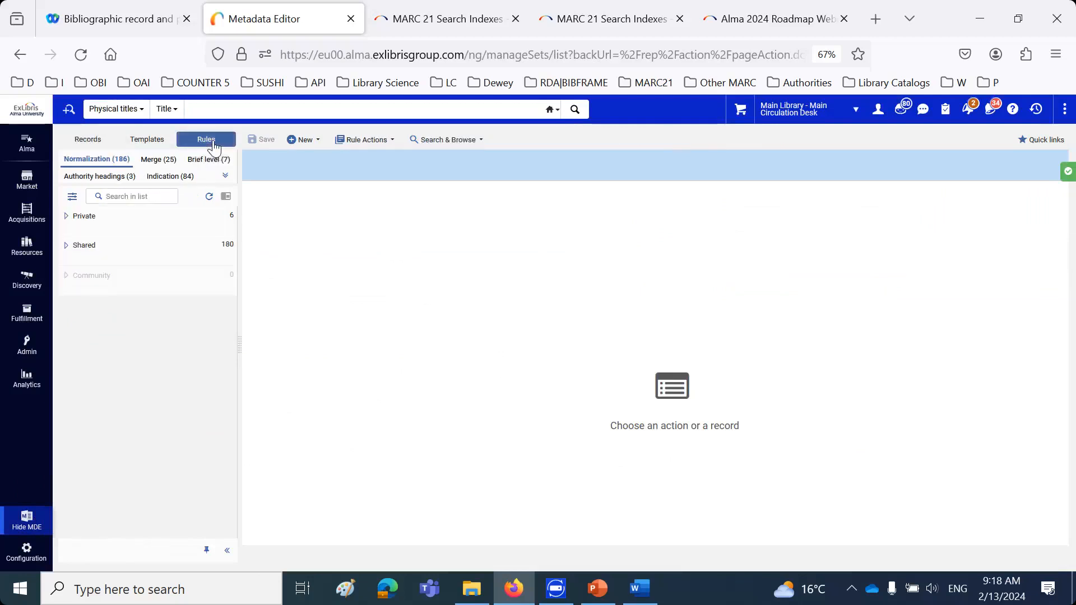
left_click(126, 196)
type("5")
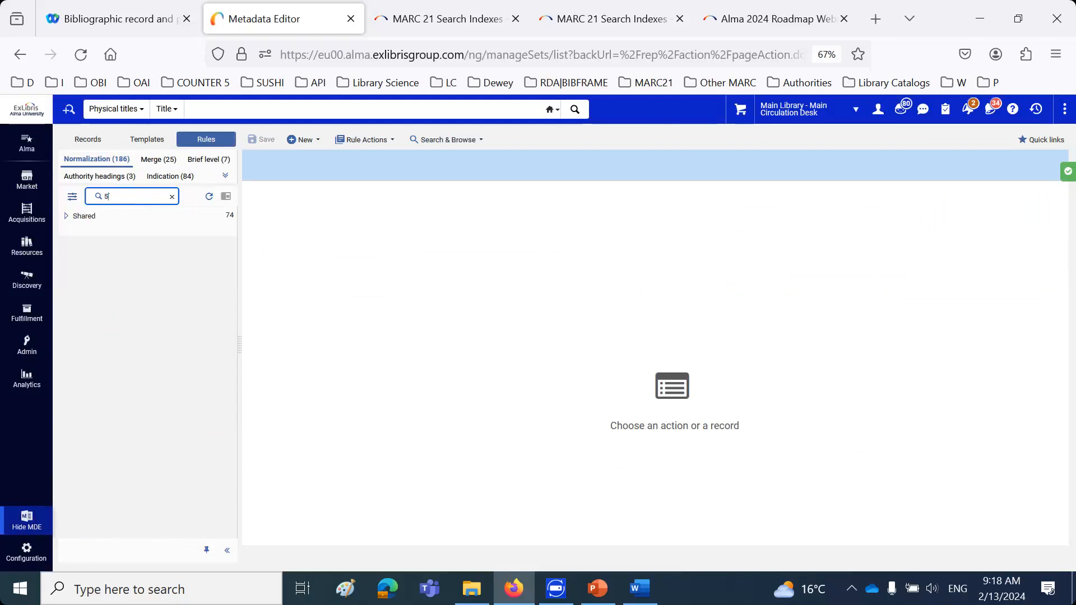
type("83")
left_click(64, 217)
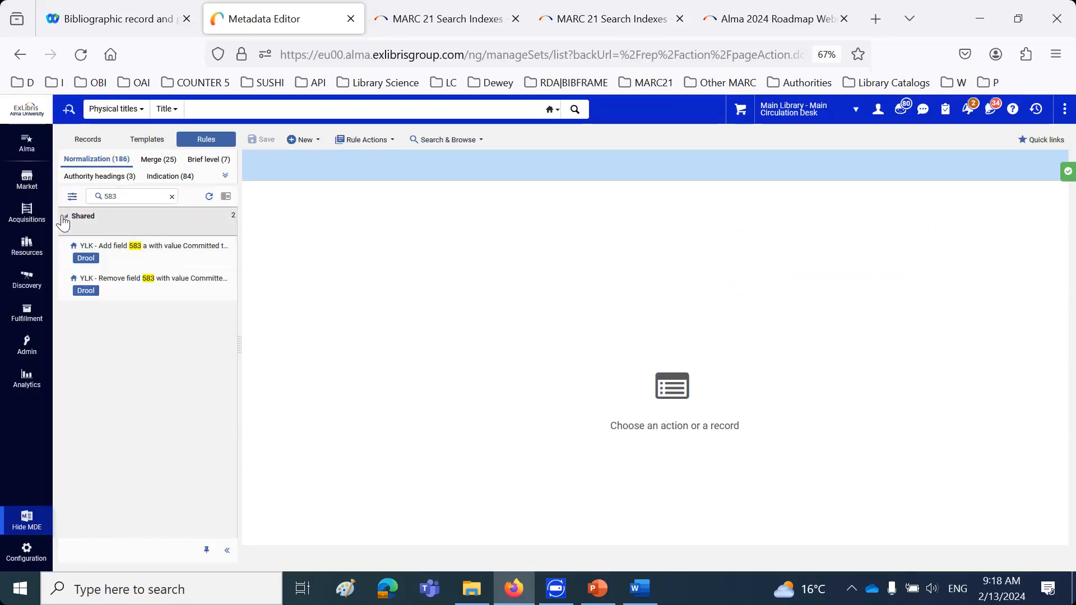
left_click(136, 251)
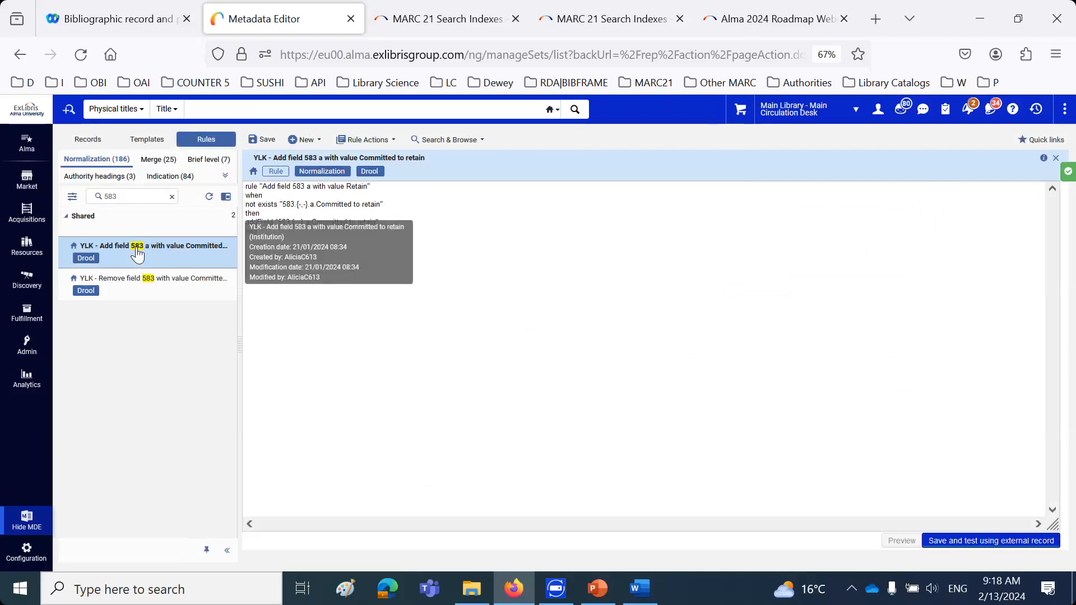
left_click(454, 334)
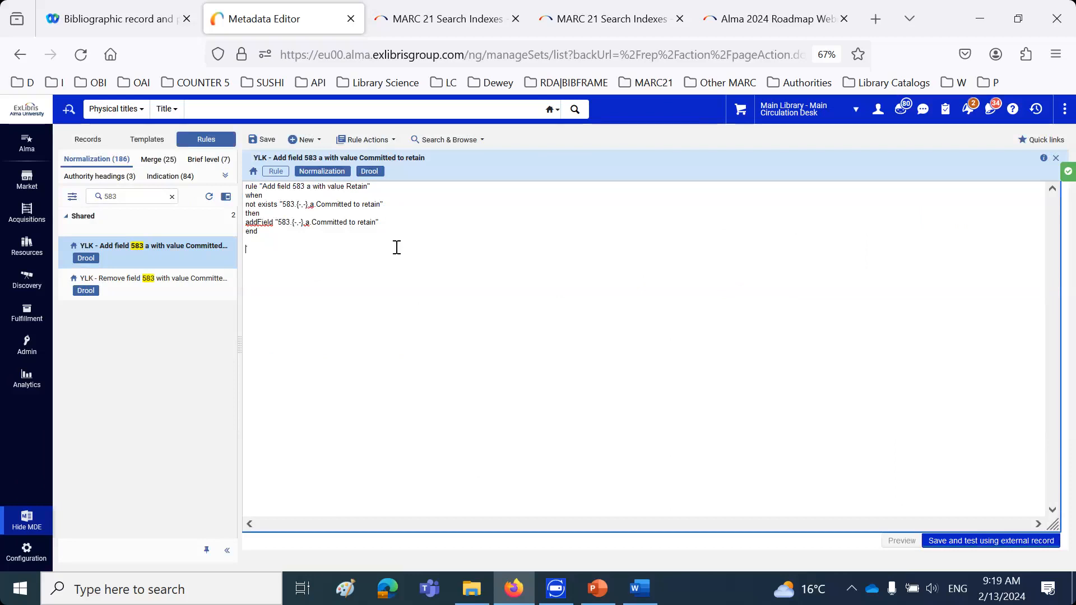
Filter the normalization rules by 613 and open the rule that adds 613 a with value "Do not delete"
left_click(136, 199)
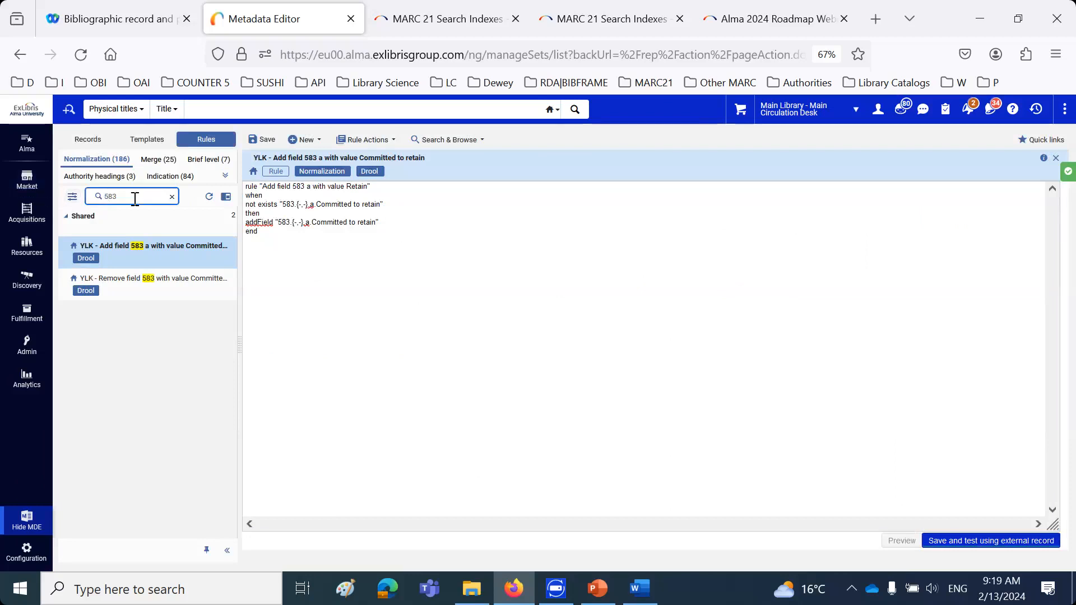
left_click_drag(123, 199, 104, 202)
type("613")
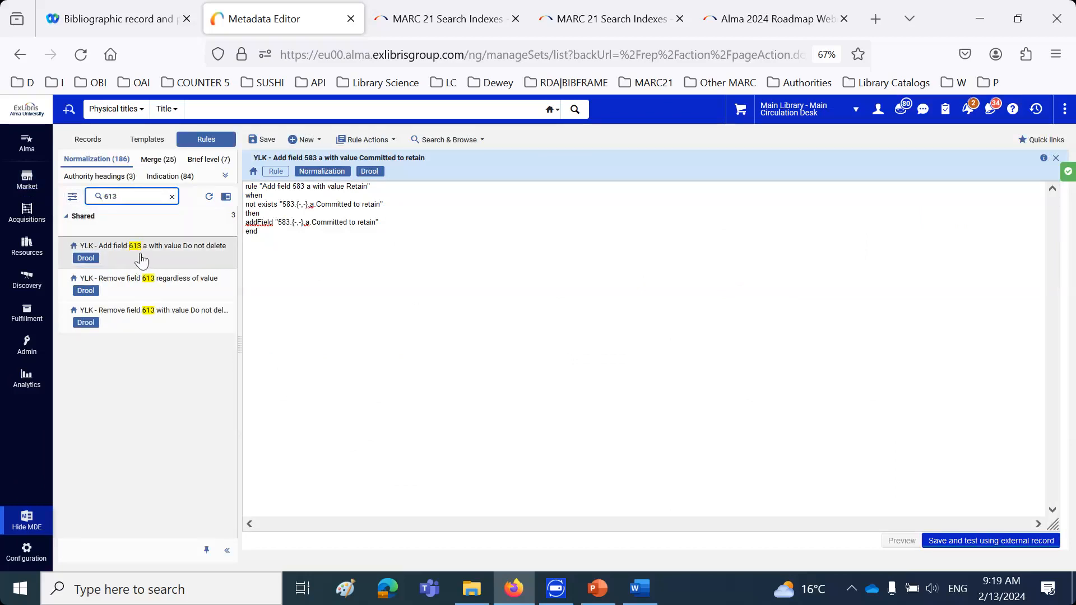
left_click(141, 259)
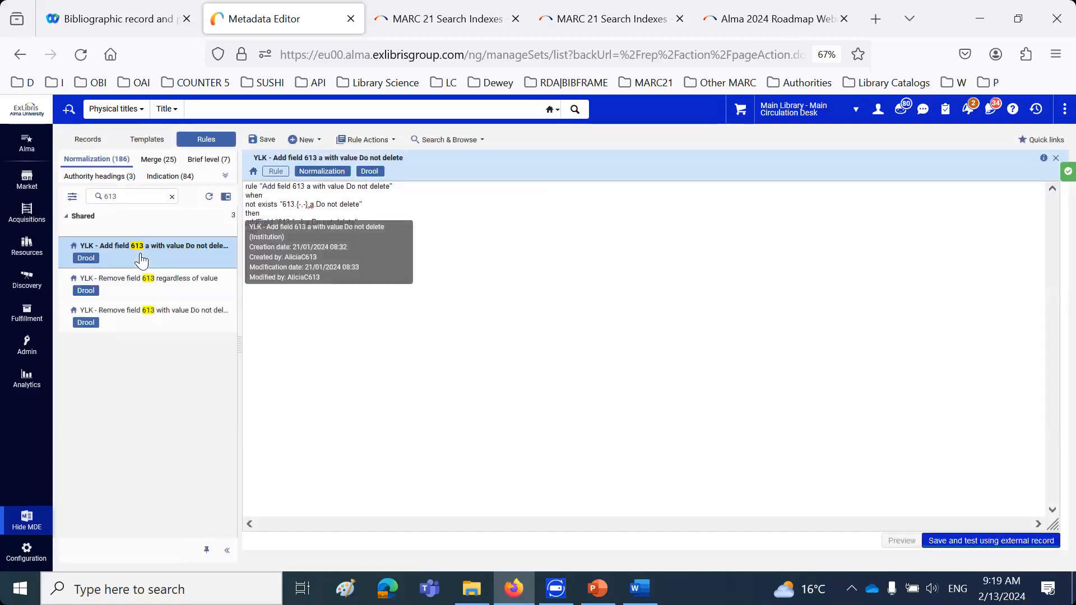
Compare the rule removing field 613 with value "Do not delete" against the one removing it regardless of value
left_click(159, 321)
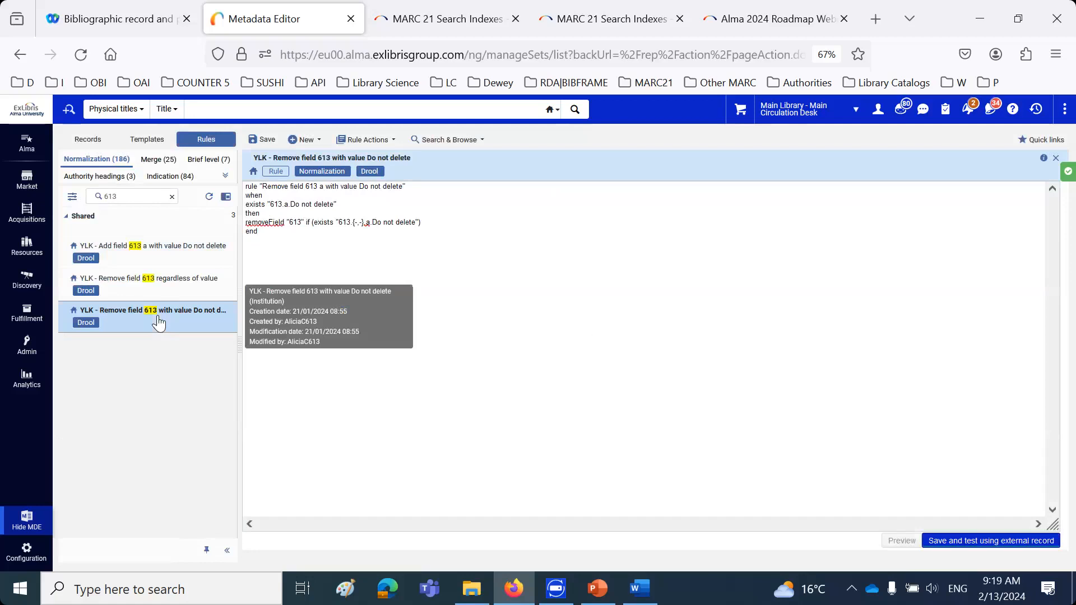
left_click(155, 289)
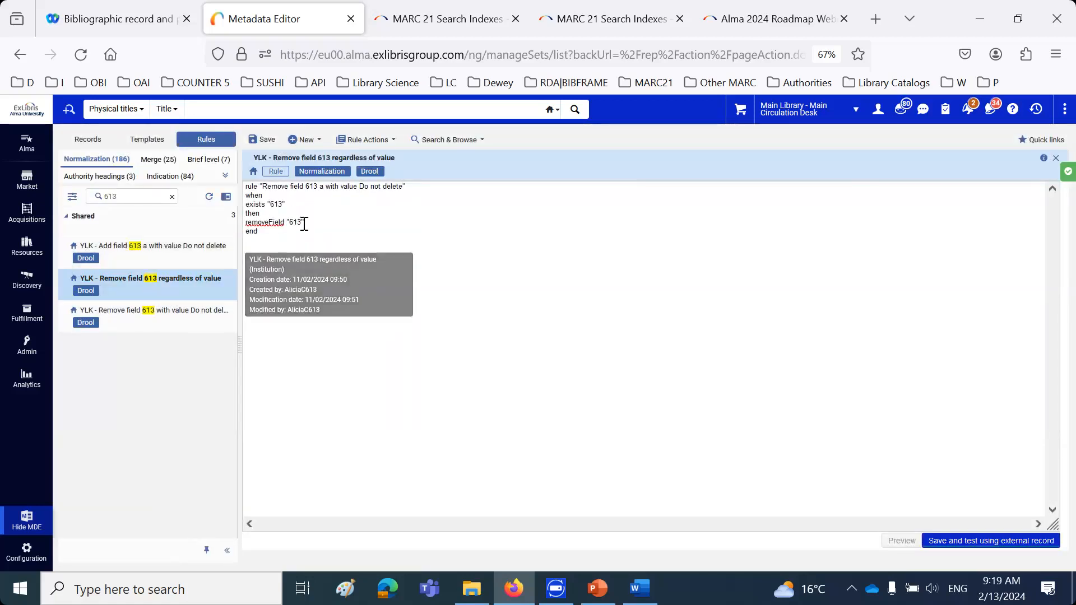
left_click(180, 316)
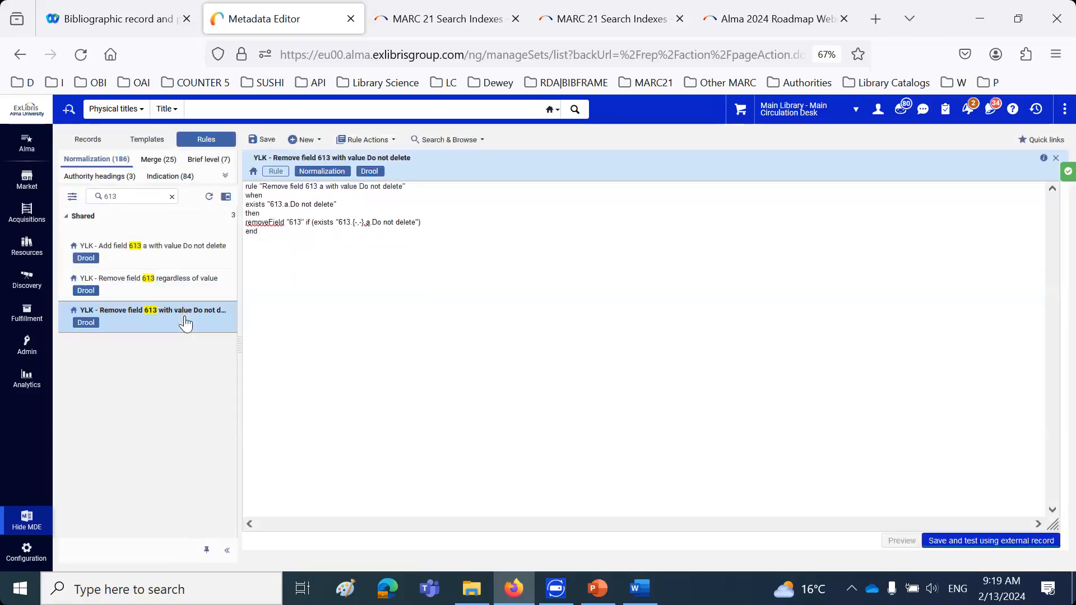
left_click_drag(286, 223, 312, 223)
left_click_drag(404, 217, 422, 219)
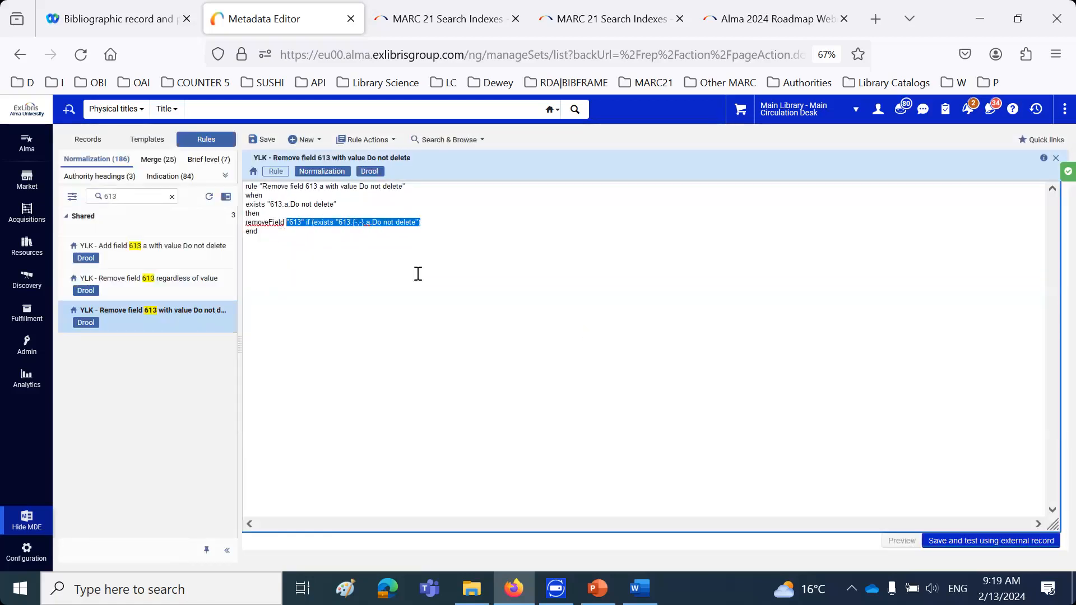
Find the normalization rule that removes field 583 with value "Committed to retain" and examine its removeField line
left_click(91, 197)
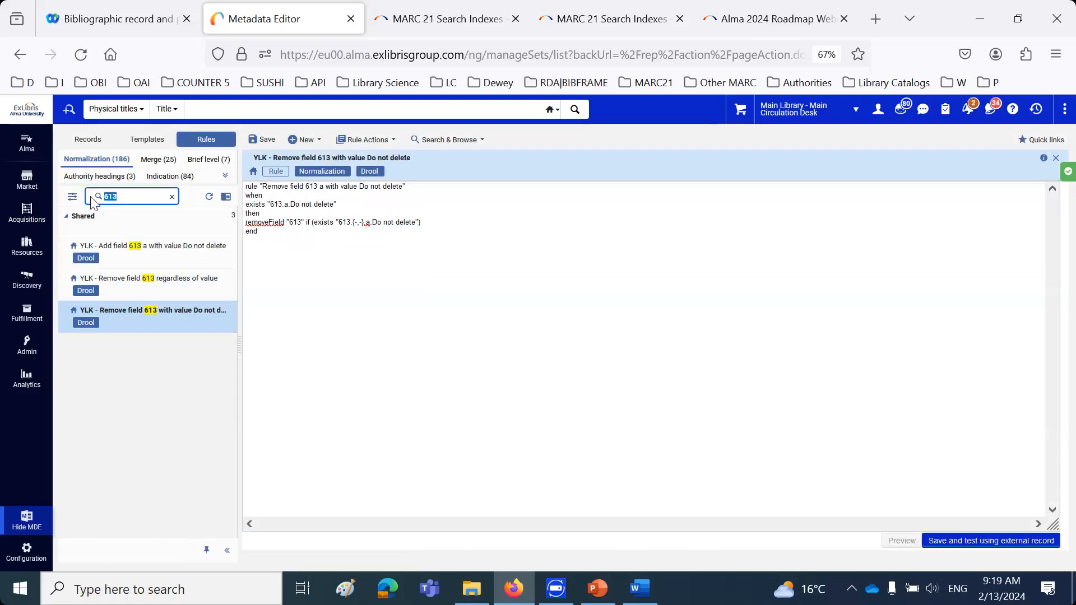
type("583")
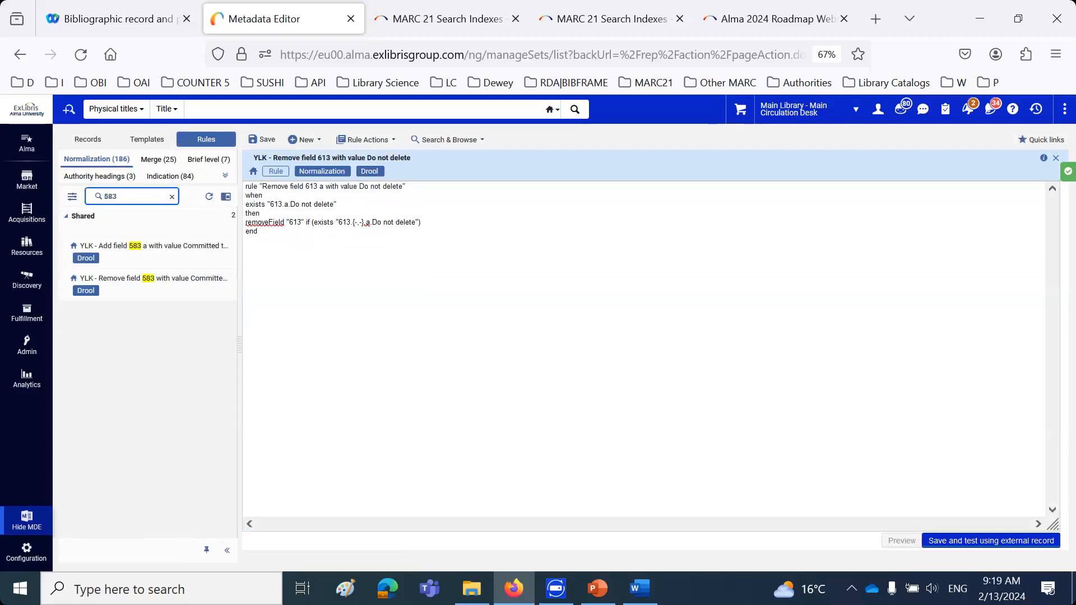
left_click(126, 281)
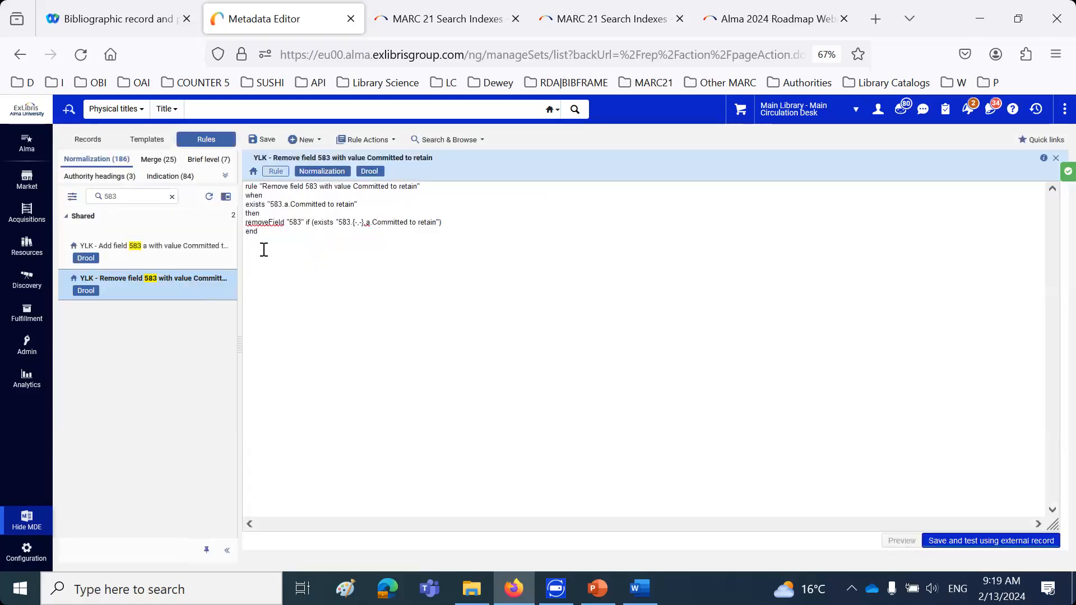
left_click_drag(247, 223, 491, 222)
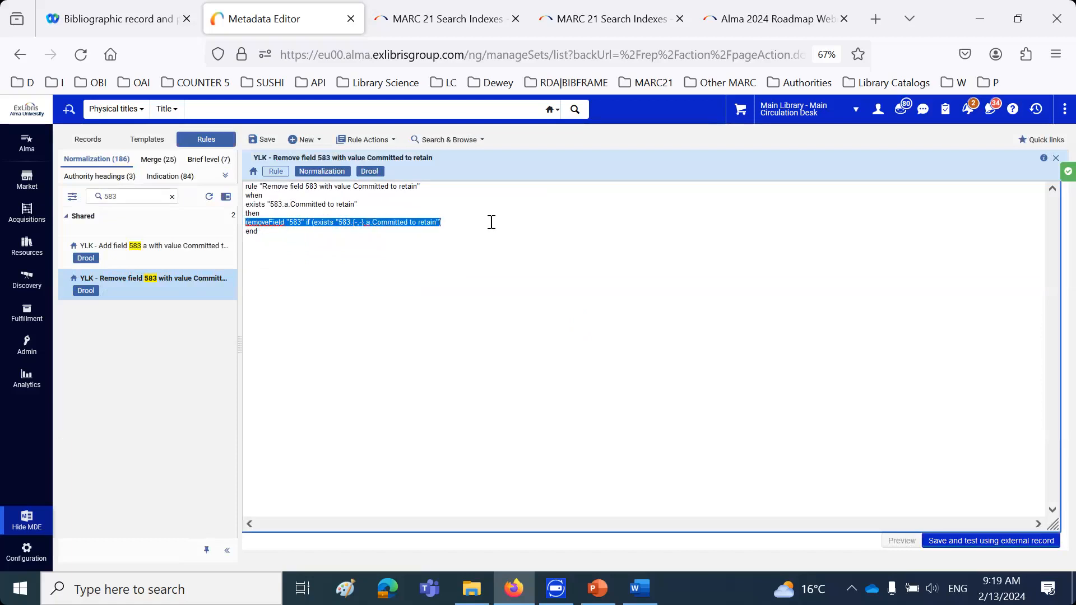
Start running a job, search the jobs by name for 583, and choose "YLK - Add 583 Committed to retain" as the job
left_click(37, 355)
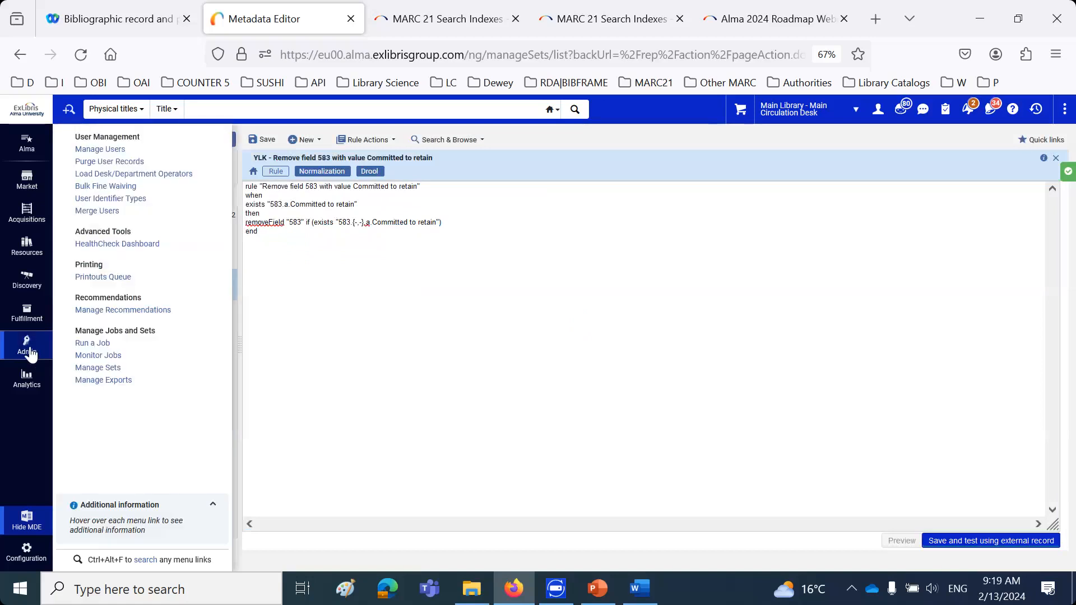
left_click(91, 343)
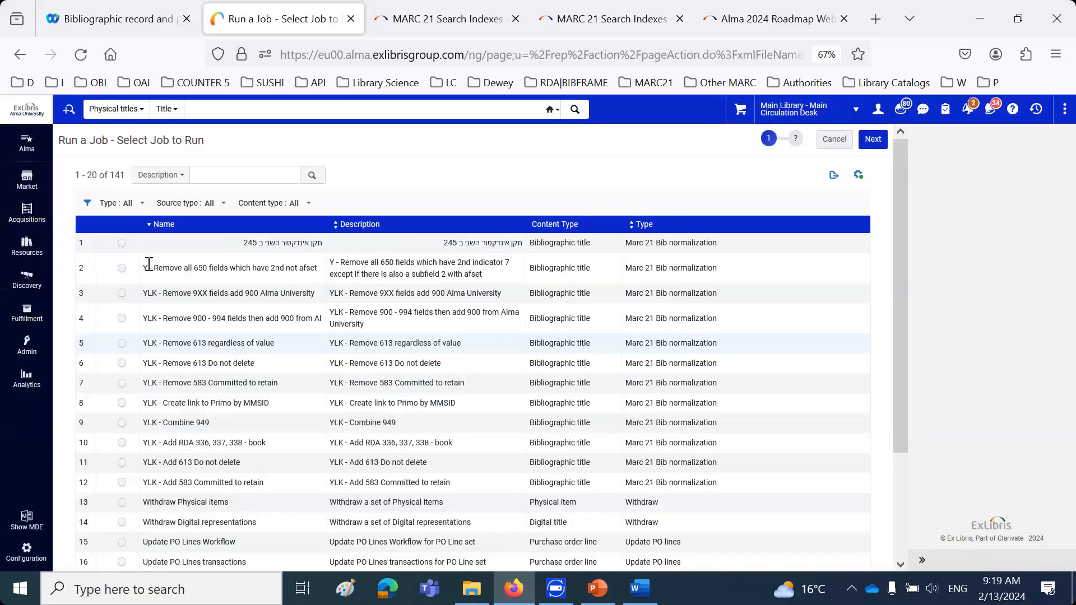
left_click(239, 175)
left_click(163, 175)
left_click(149, 217)
type("5")
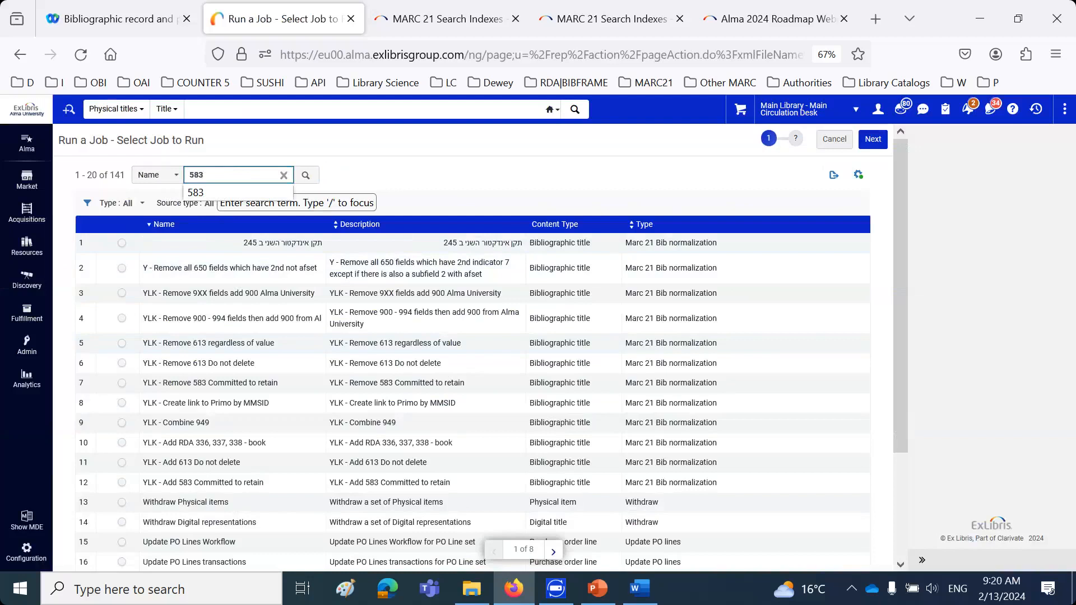
type("83")
key("Return")
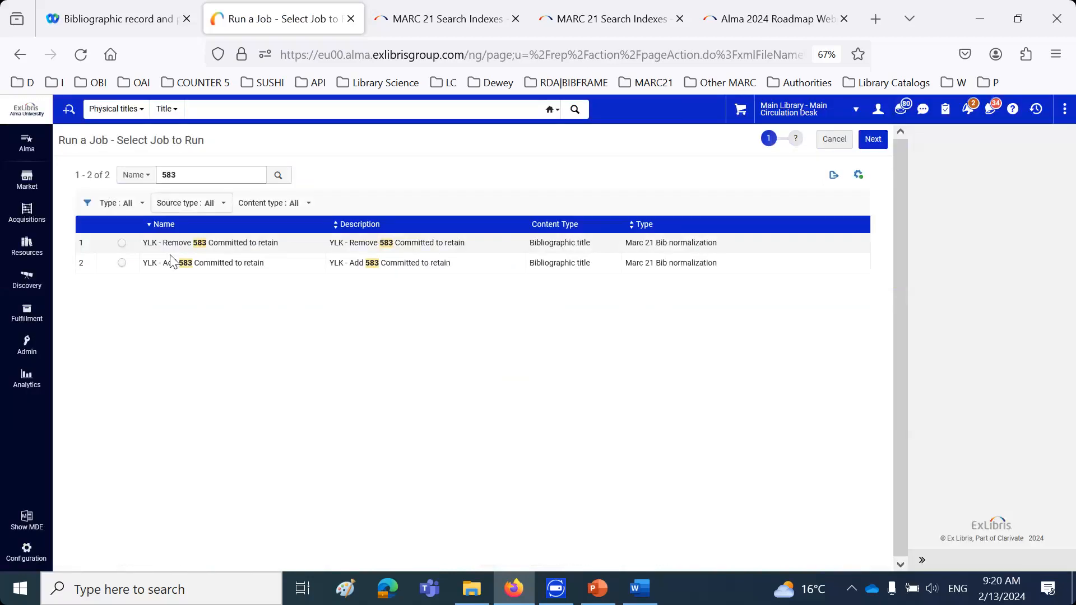
left_click(122, 263)
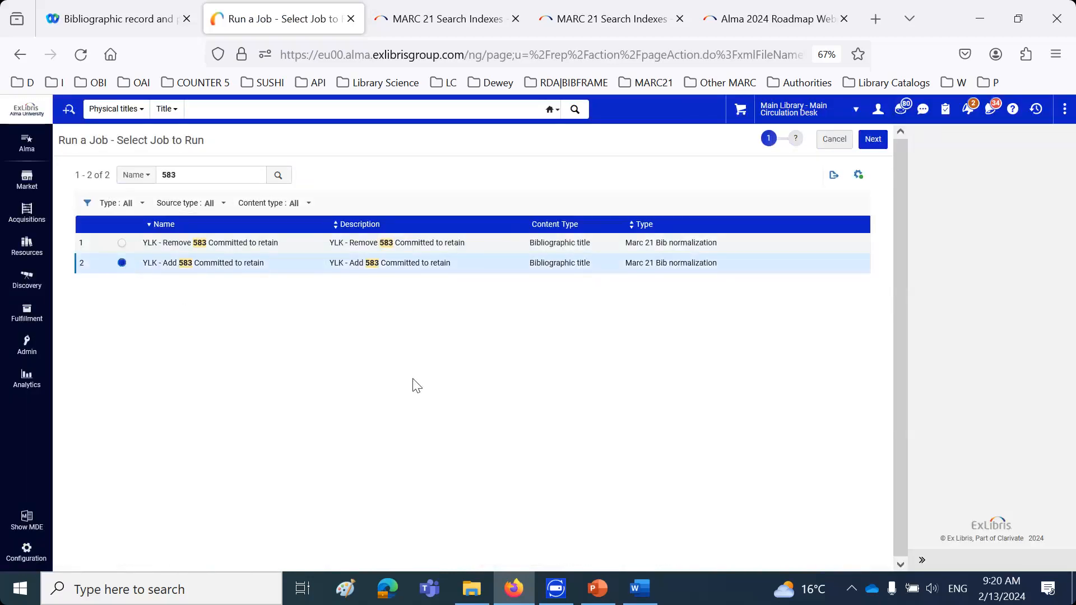
left_click(872, 140)
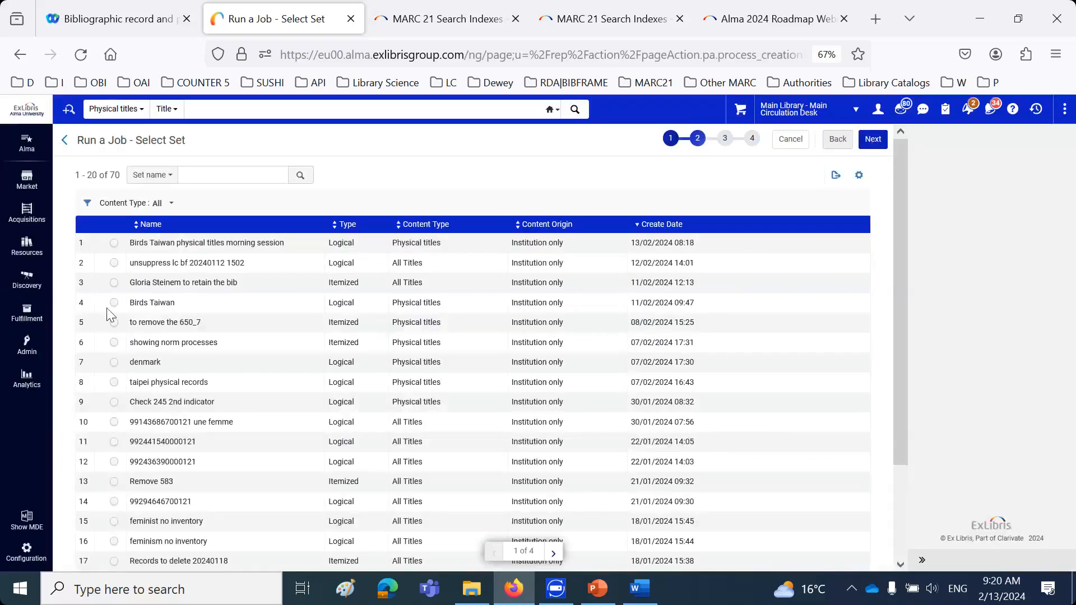
Run the add-583 job on the set "Birds Taiwan physical titles morning session", confirm it, and refresh the list of running jobs
left_click(114, 244)
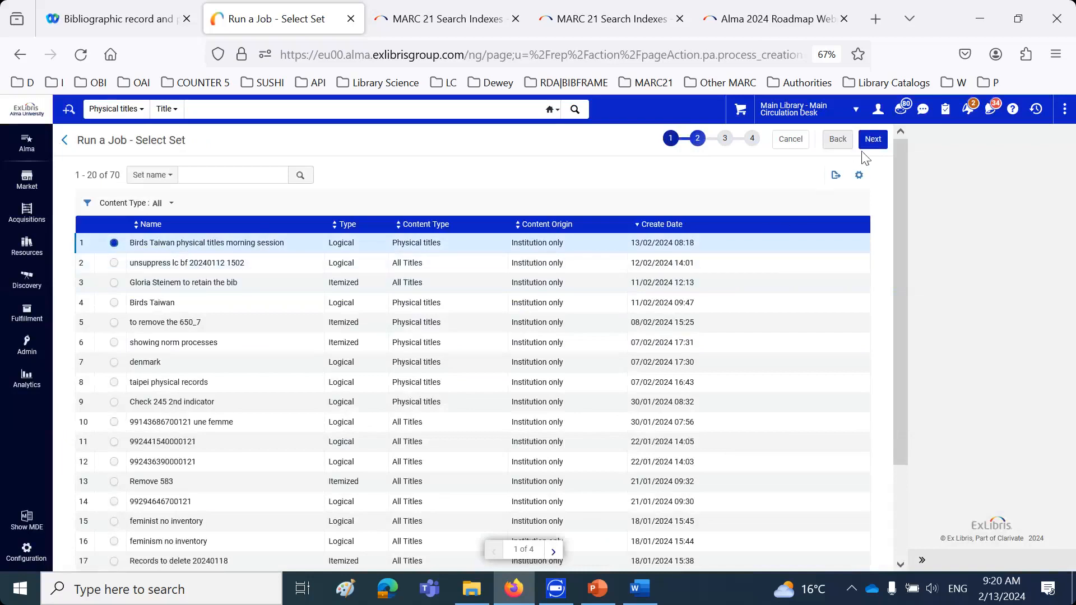
left_click(872, 139)
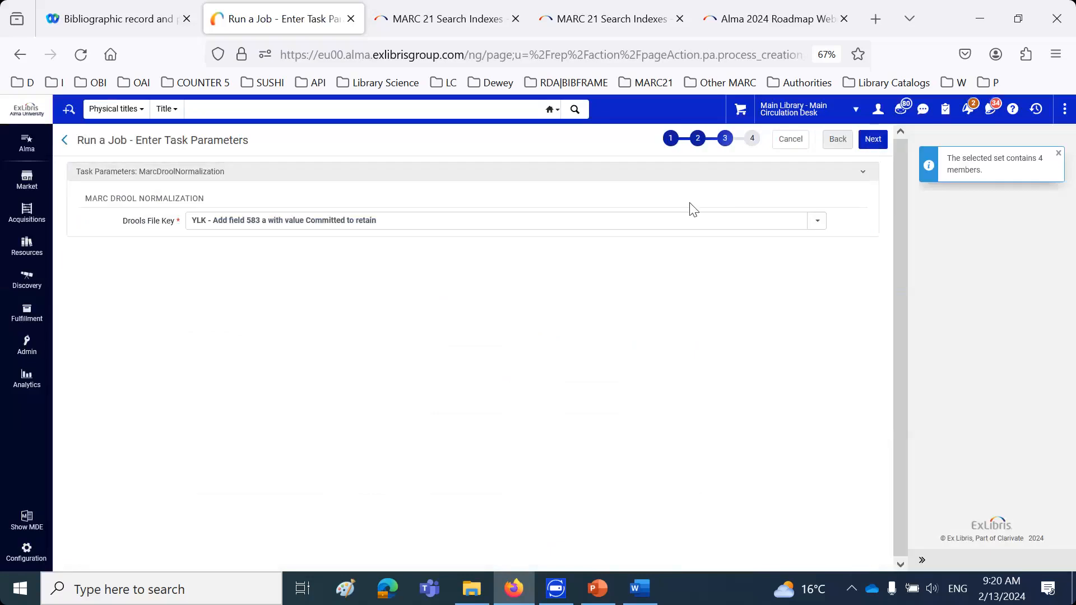
left_click(873, 139)
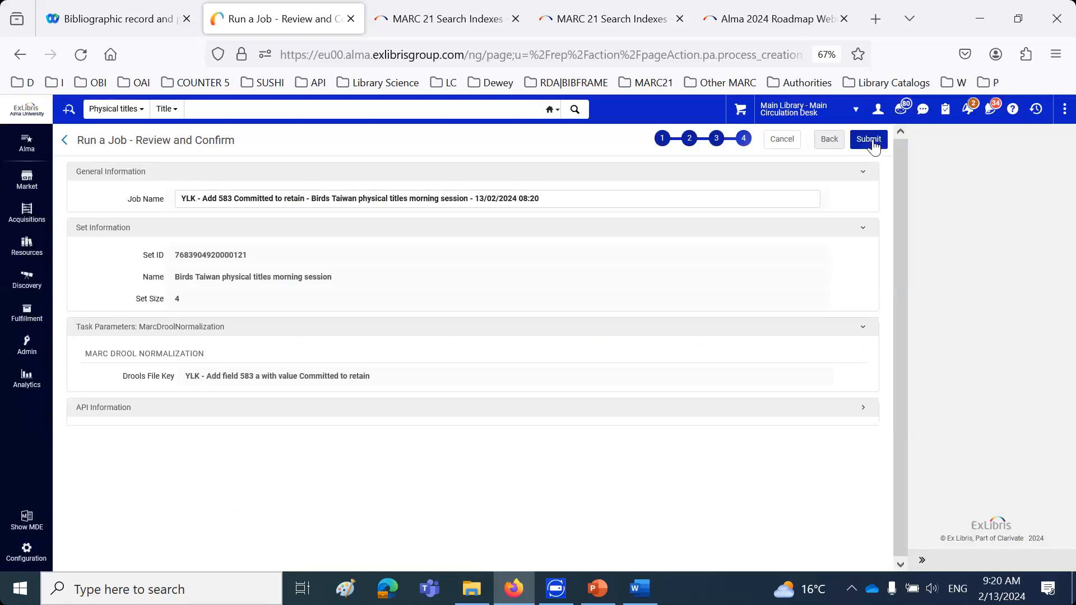
left_click(869, 139)
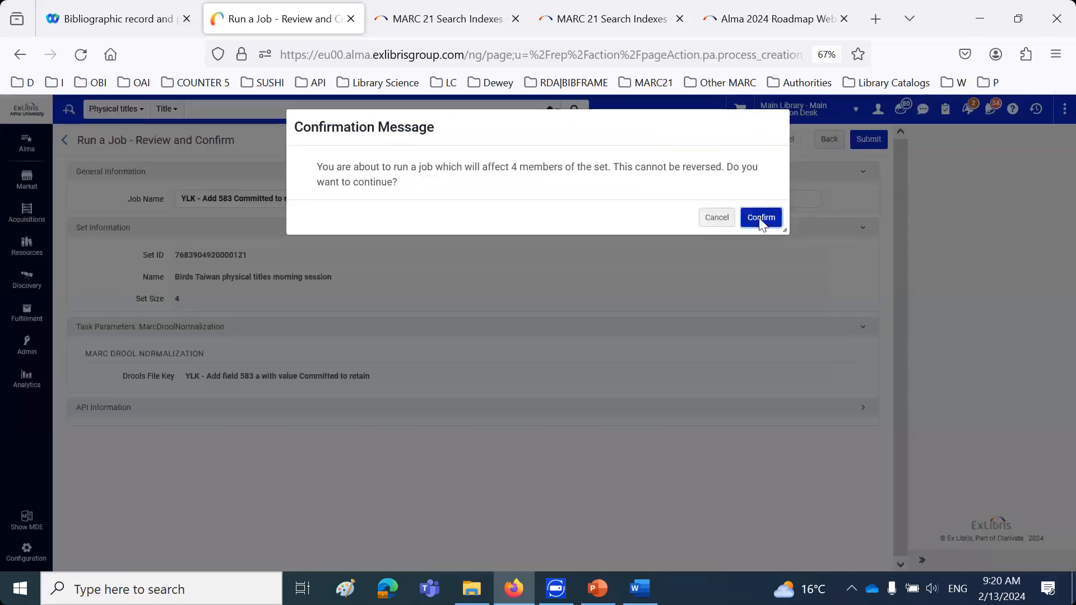
left_click(761, 218)
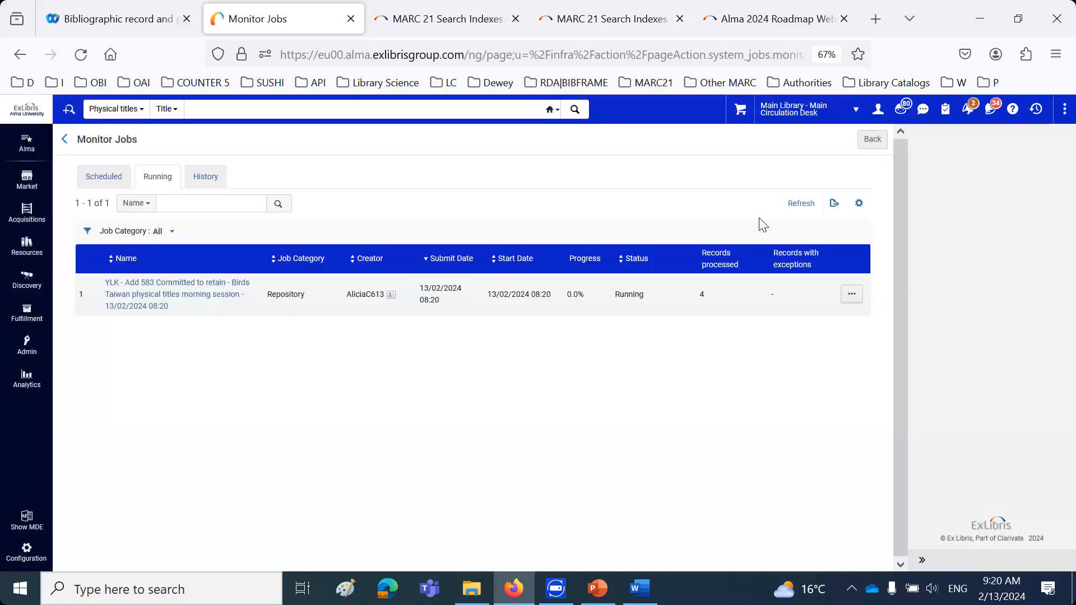
left_click(800, 204)
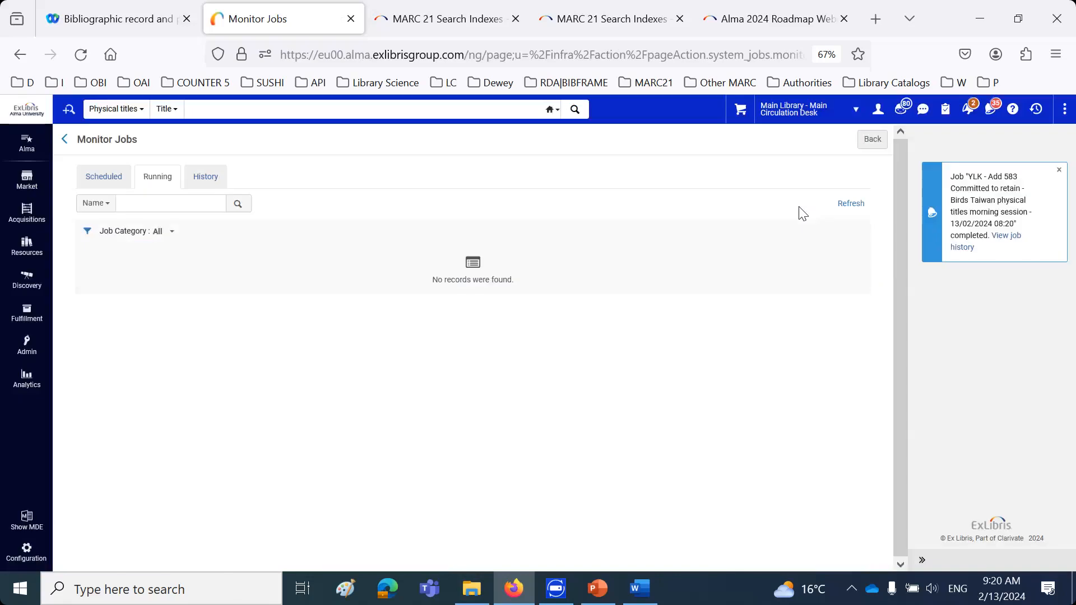
Repeat the physical titles search for "birds taiwan" and check every result for the do-not-delete retention icon
left_click(239, 111)
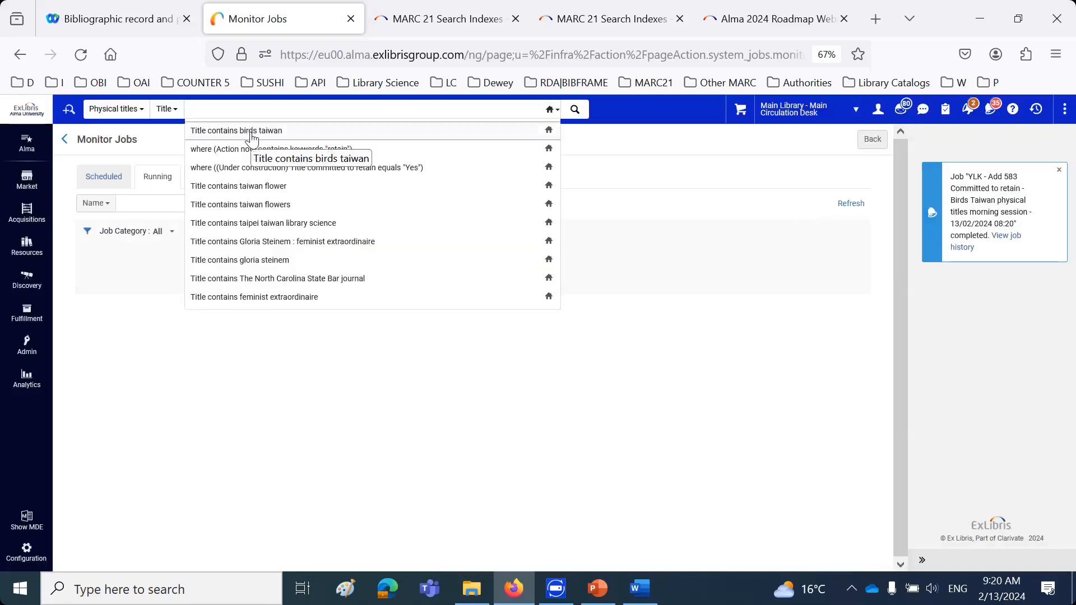
left_click(251, 131)
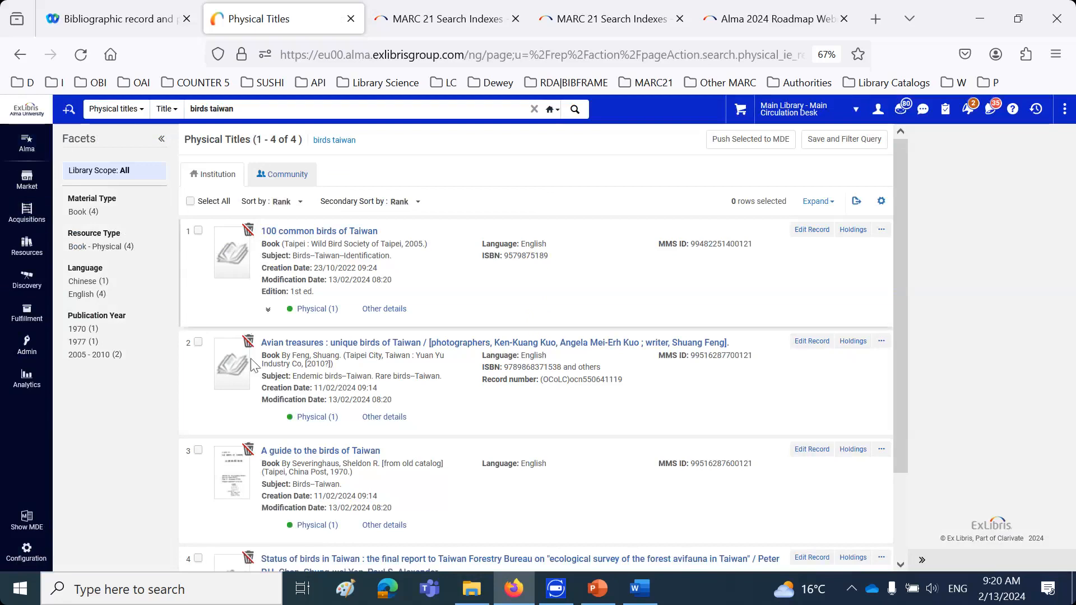
scroll(264, 501, "down", 2)
scroll(264, 502, "up", 2)
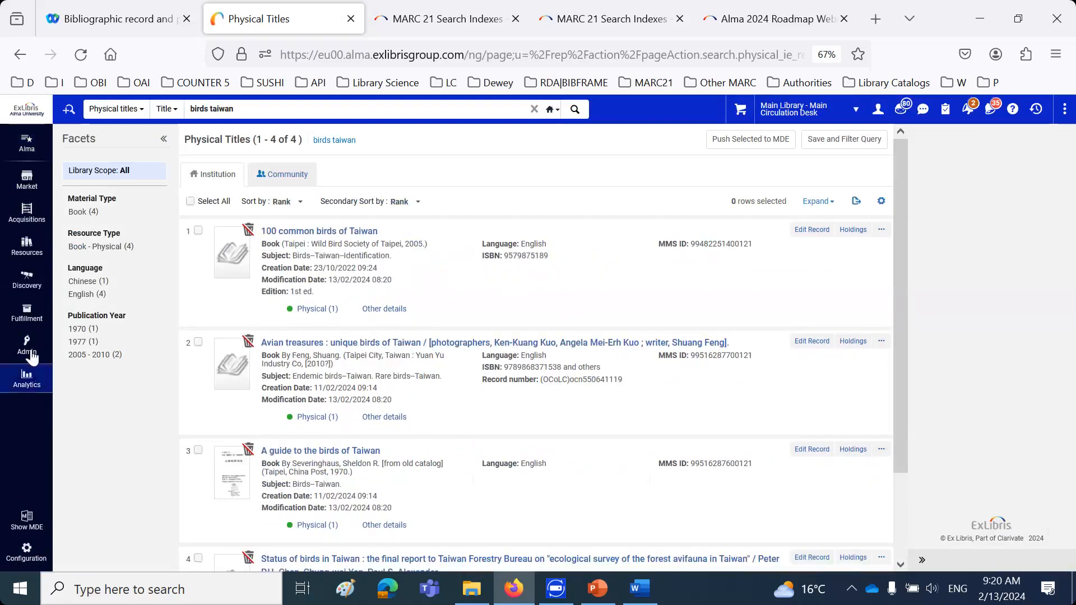
Start running a job, search the jobs by name for 583, and choose "YLK - Remove 583 Committed to retain"
left_click(28, 345)
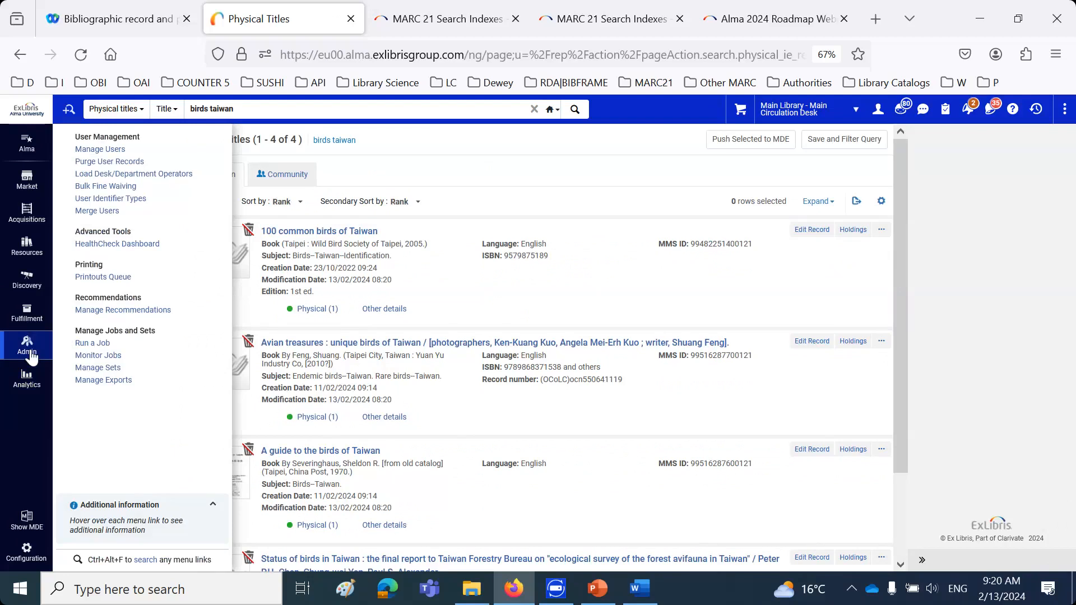
left_click(101, 344)
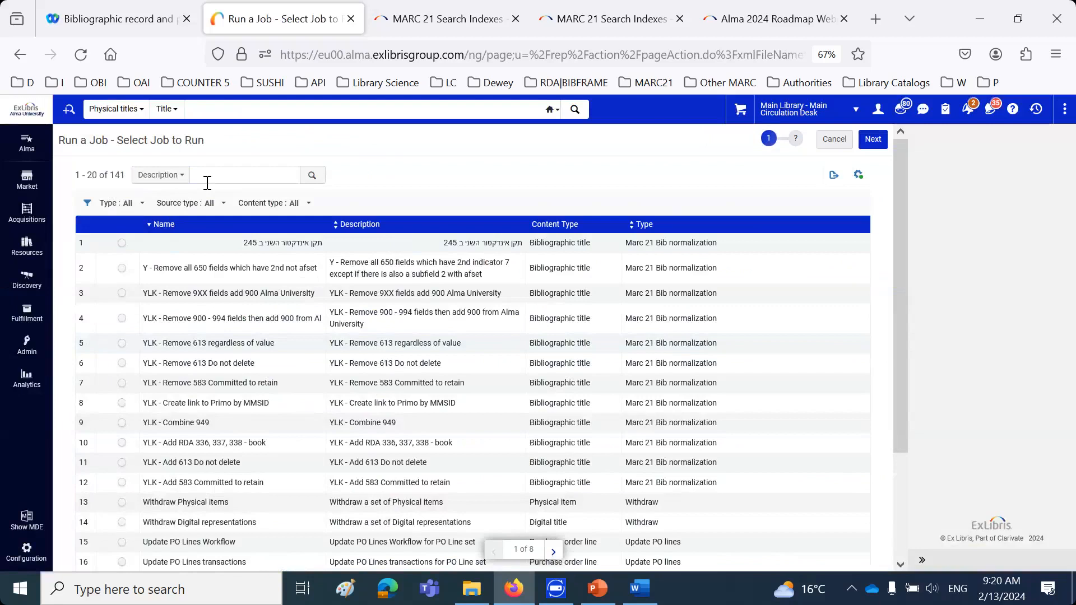
left_click(174, 175)
left_click(177, 217)
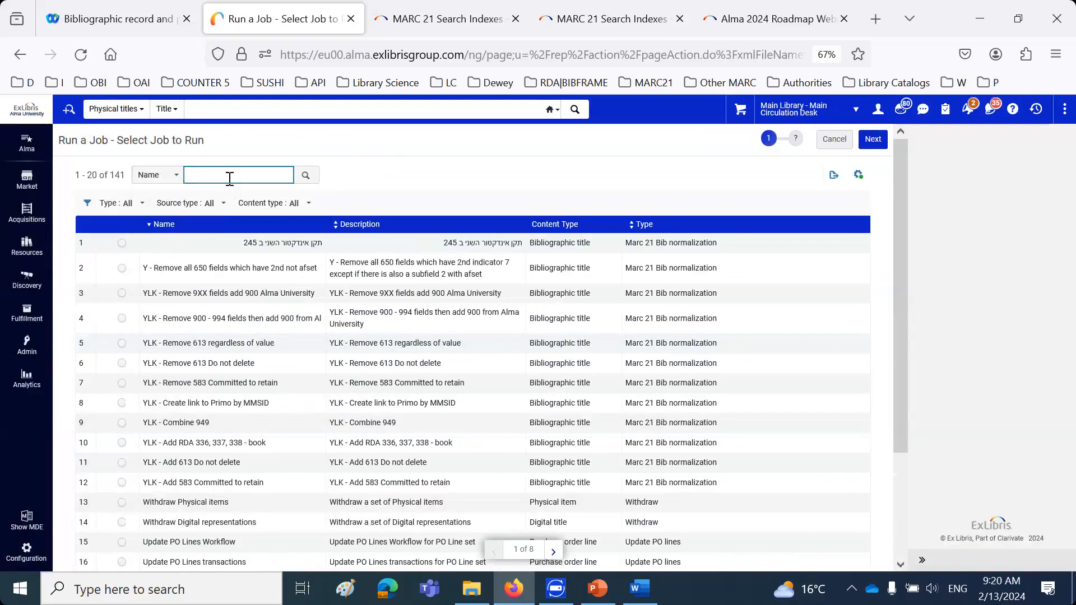
type("5")
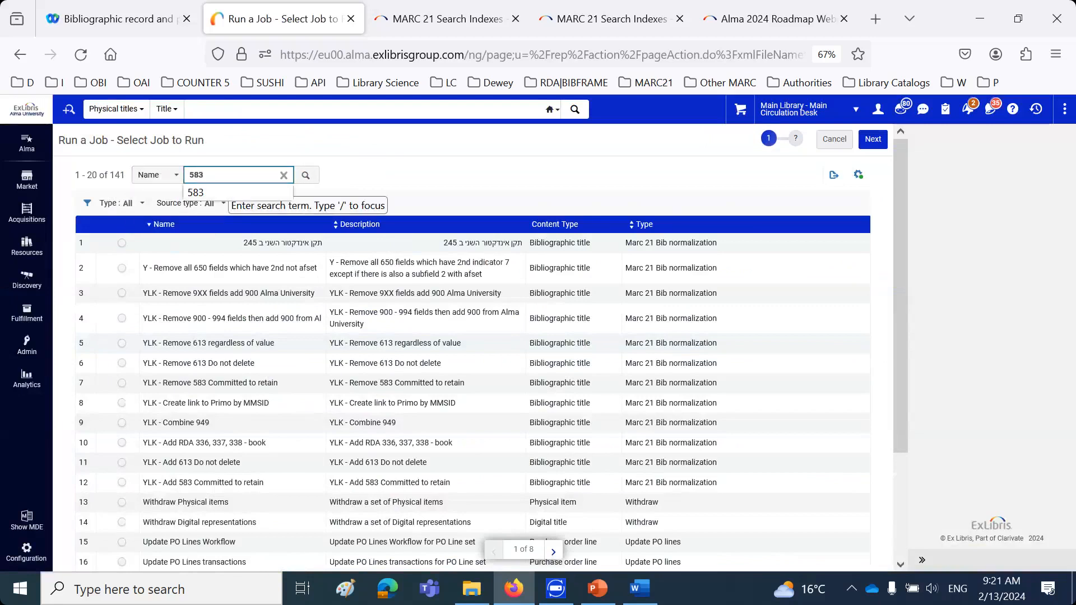
type("83")
key("Return")
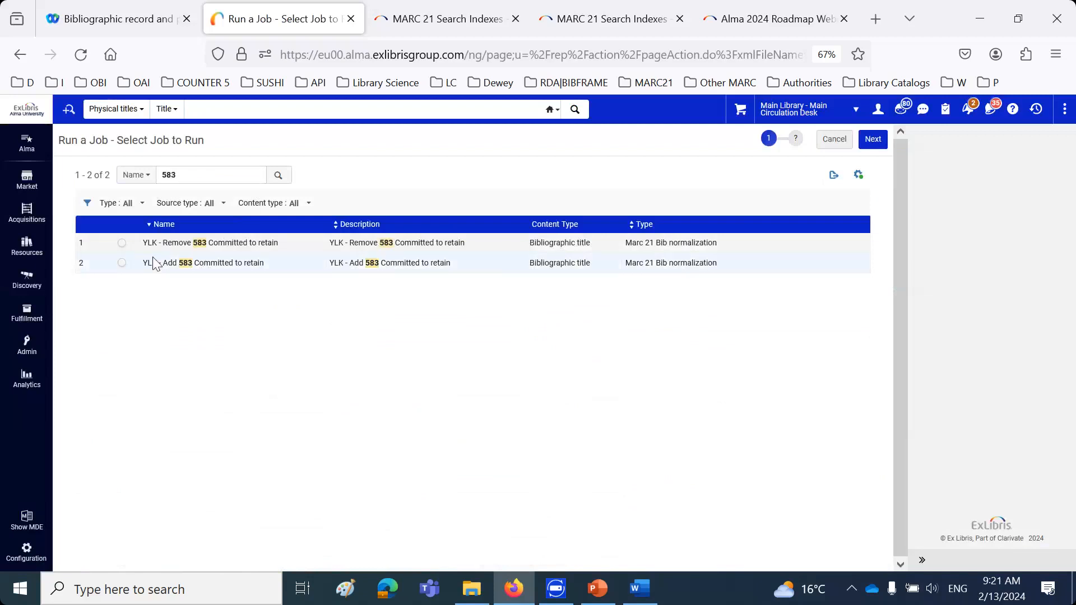
left_click(121, 242)
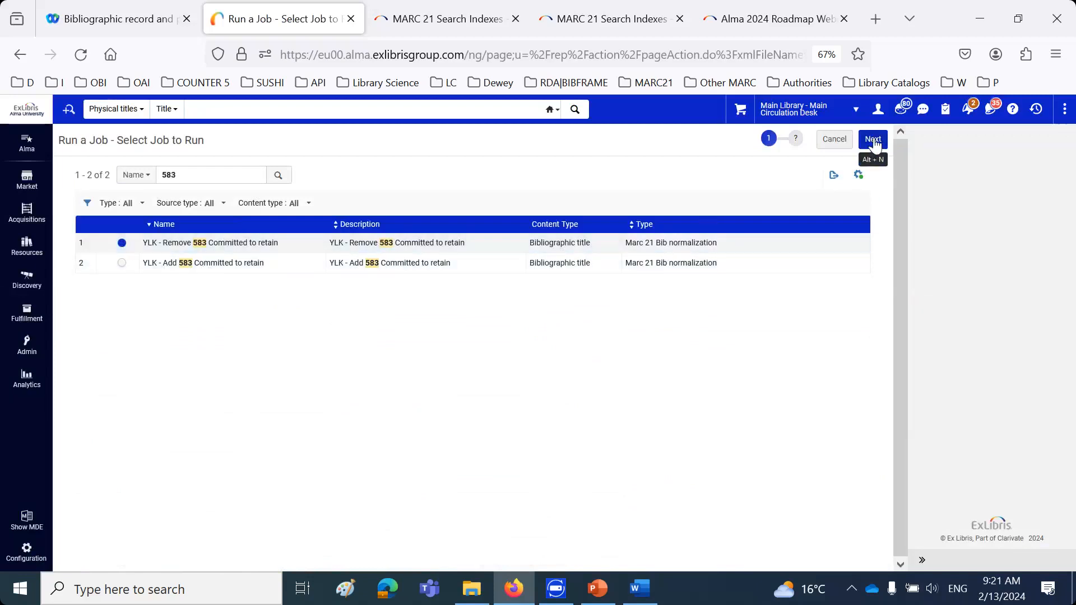
left_click(873, 140)
Run the removal job on the set "Birds Taiwan physical titles morning session", confirm it, and refresh the list of running jobs
left_click(113, 243)
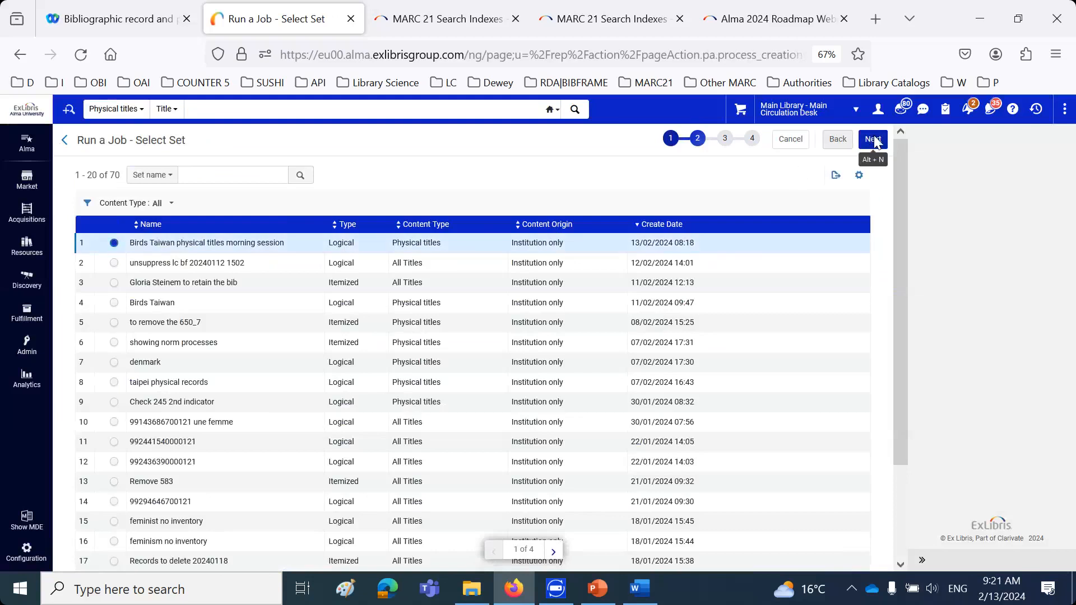
left_click(874, 141)
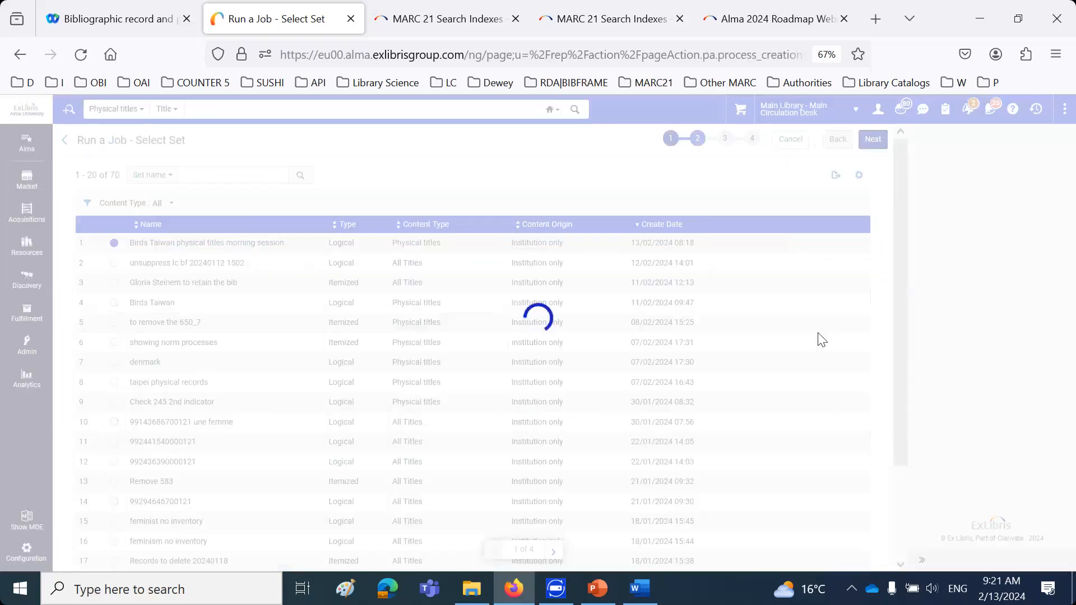
left_click(872, 139)
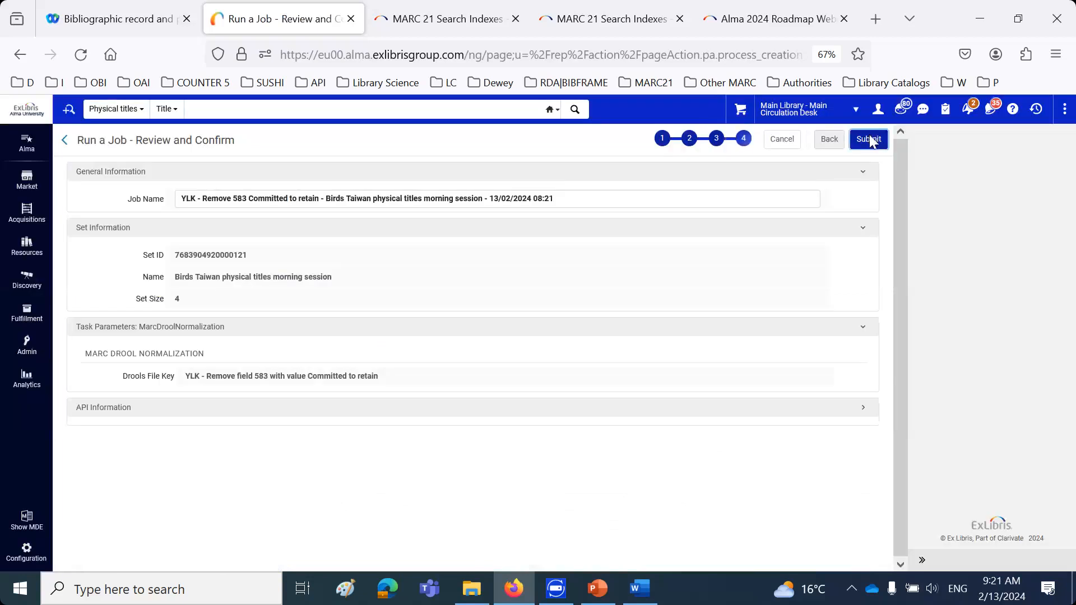
left_click(869, 139)
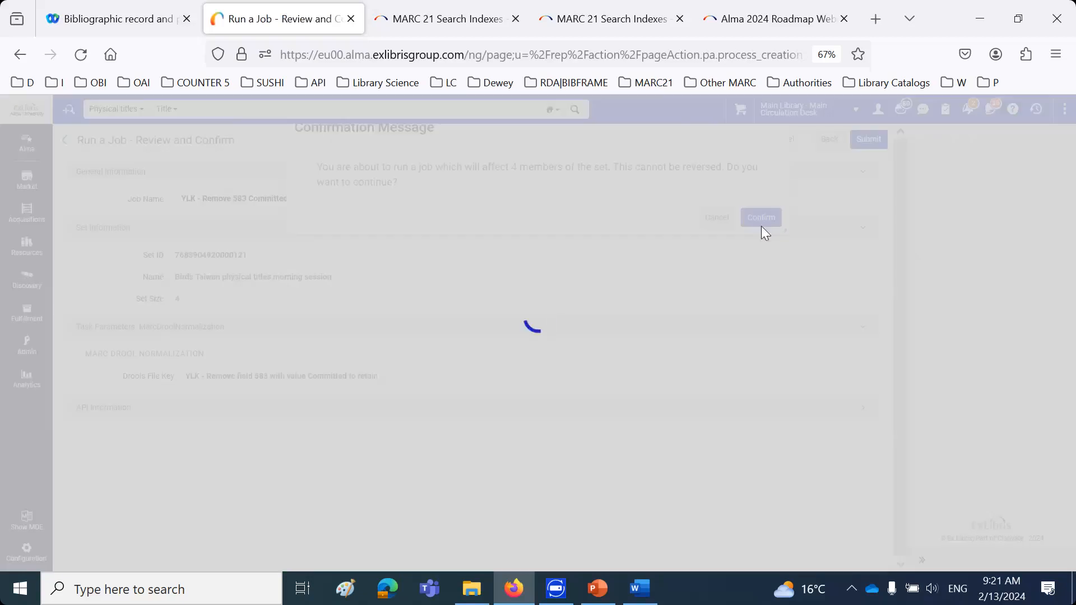
left_click(761, 223)
left_click(801, 204)
left_click(801, 203)
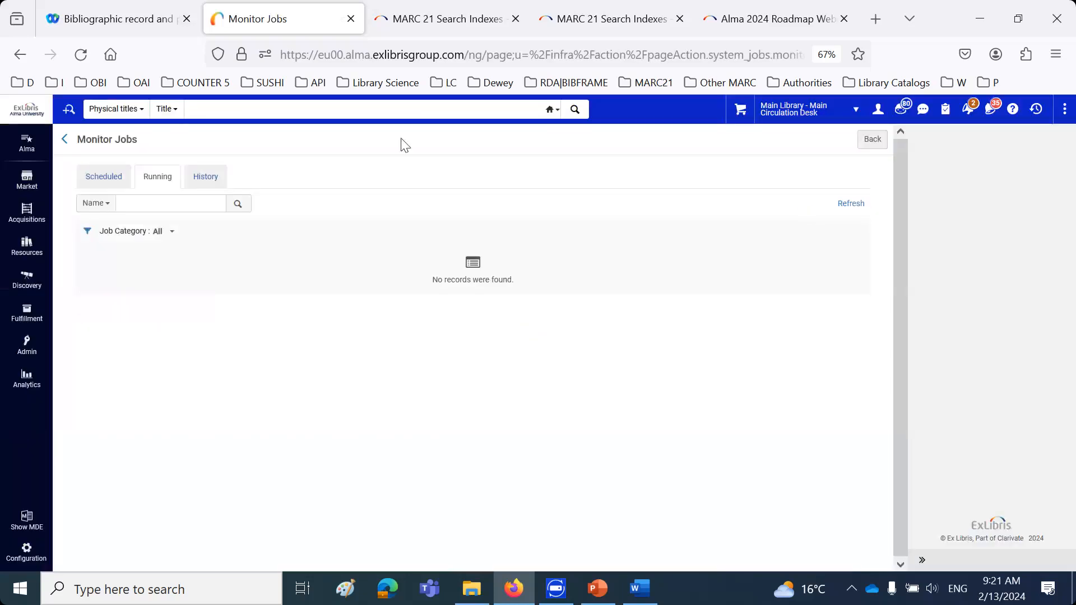
Search the physical titles for "birds taiwan" again and examine all results for the retention icon following the removal job
left_click(271, 108)
left_click(273, 133)
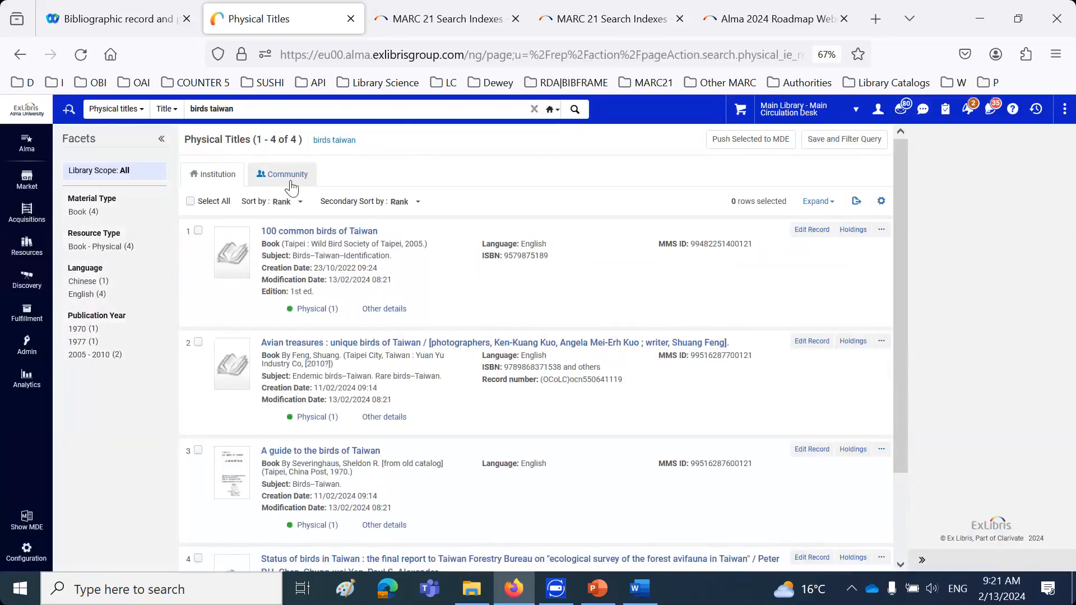
scroll(203, 317, "down", 3)
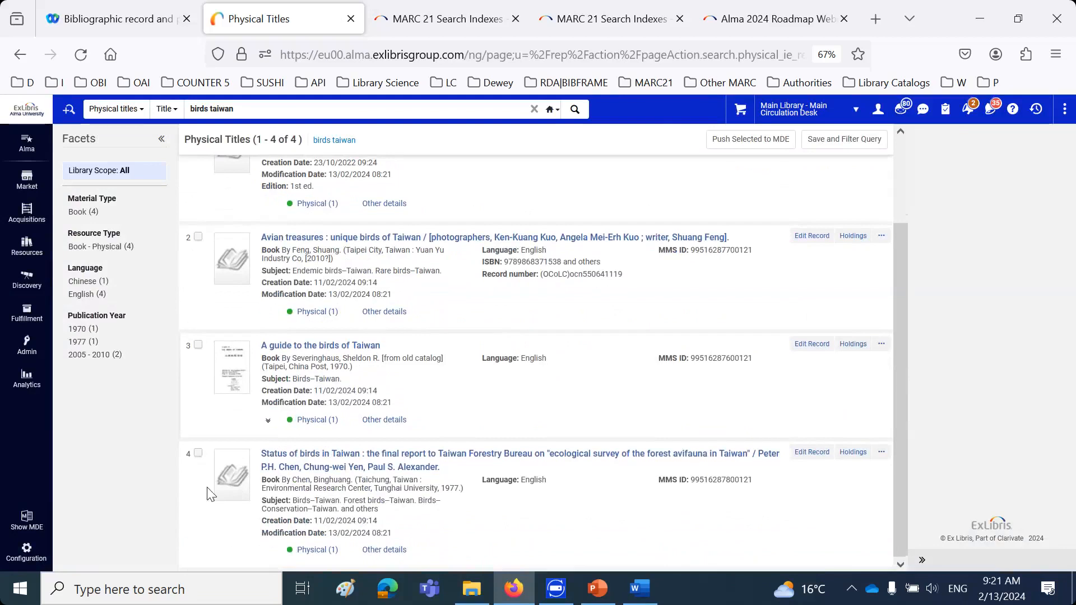
scroll(212, 468, "up", 3)
scroll(370, 391, "down", 3)
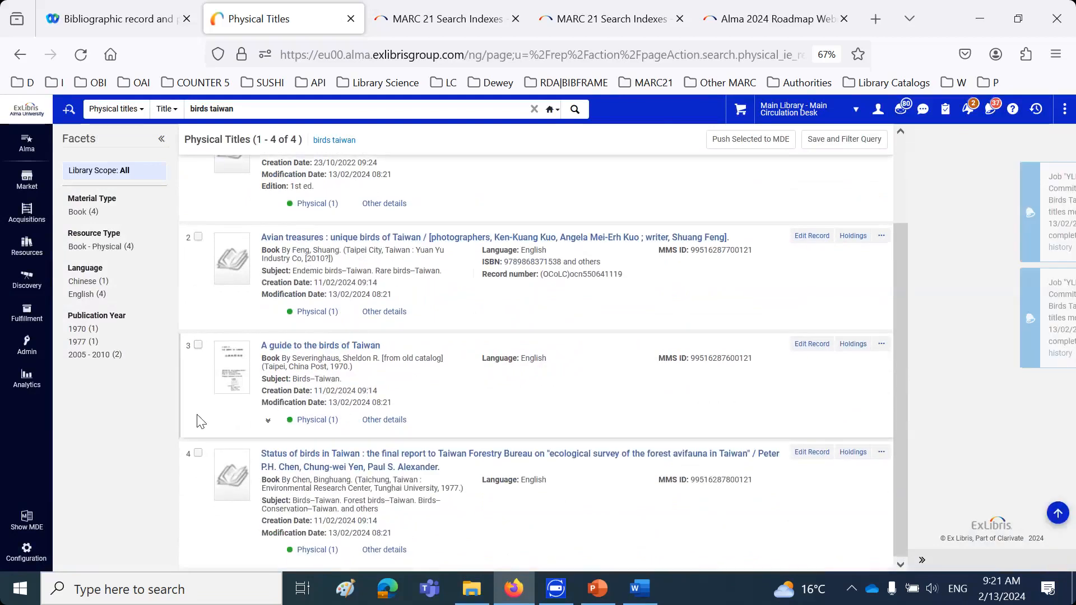
scroll(199, 420, "up", 3)
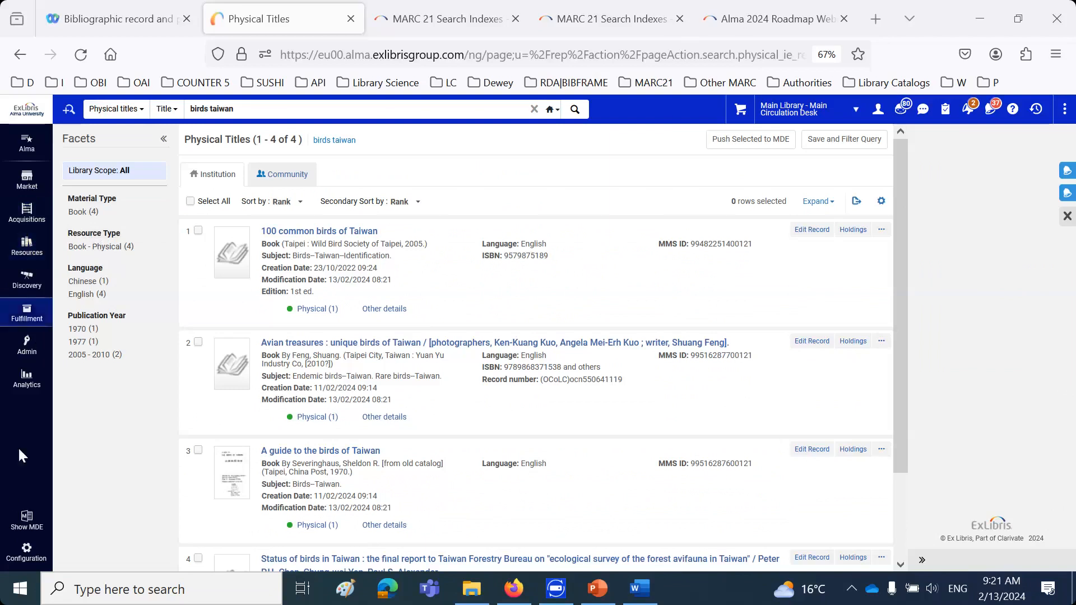
Examine the value defined for field 583 subfield a in the Bibliographic Collection Retention definition, and leave the configuration
left_click(20, 553)
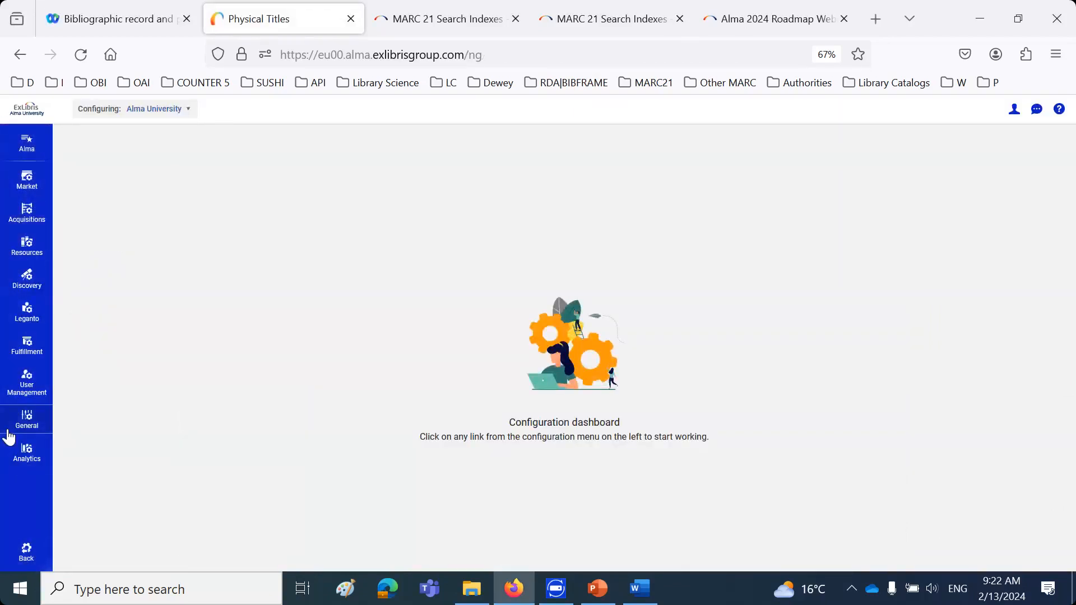
left_click(26, 247)
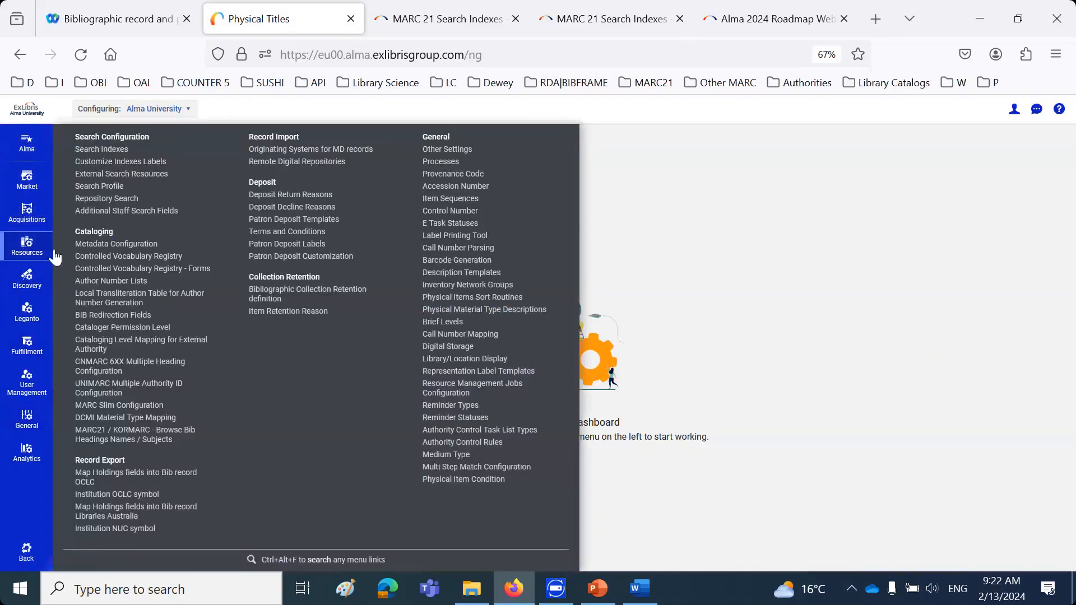
left_click(288, 289)
left_click(500, 280)
triple_click(500, 280)
key("ctrl+c")
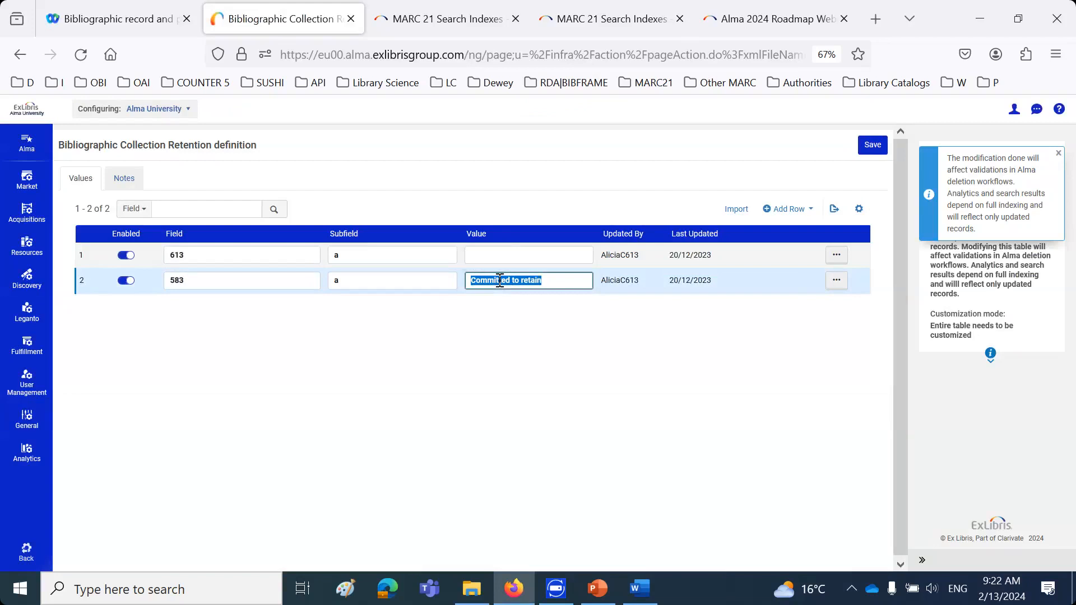
left_click(31, 557)
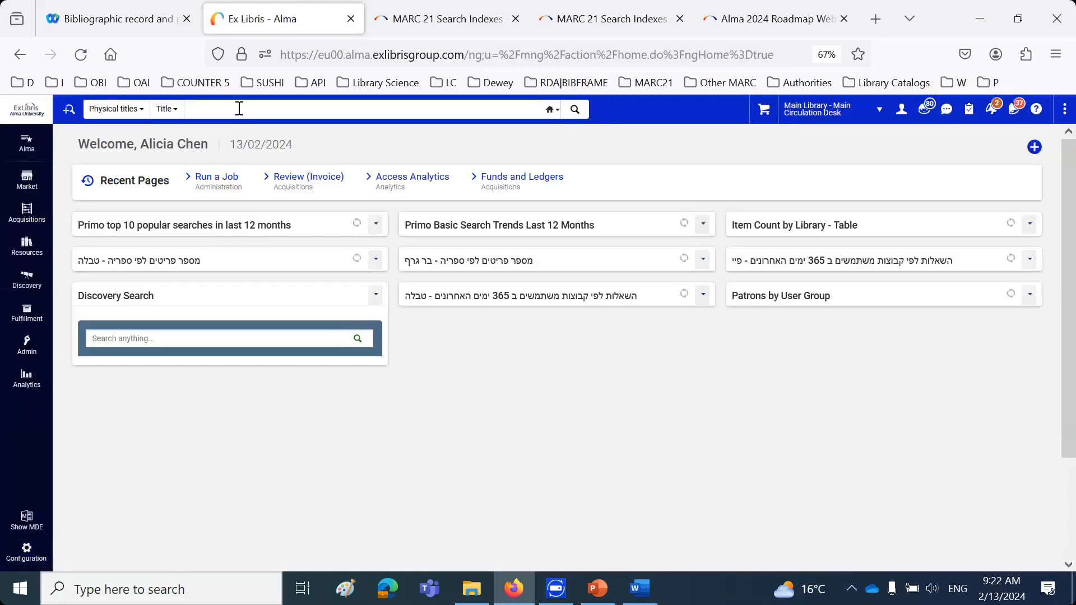
Search physical titles for "birds taiwan", push the first two results to the Metadata Editor, and open its list of records
left_click(239, 108)
left_click(245, 130)
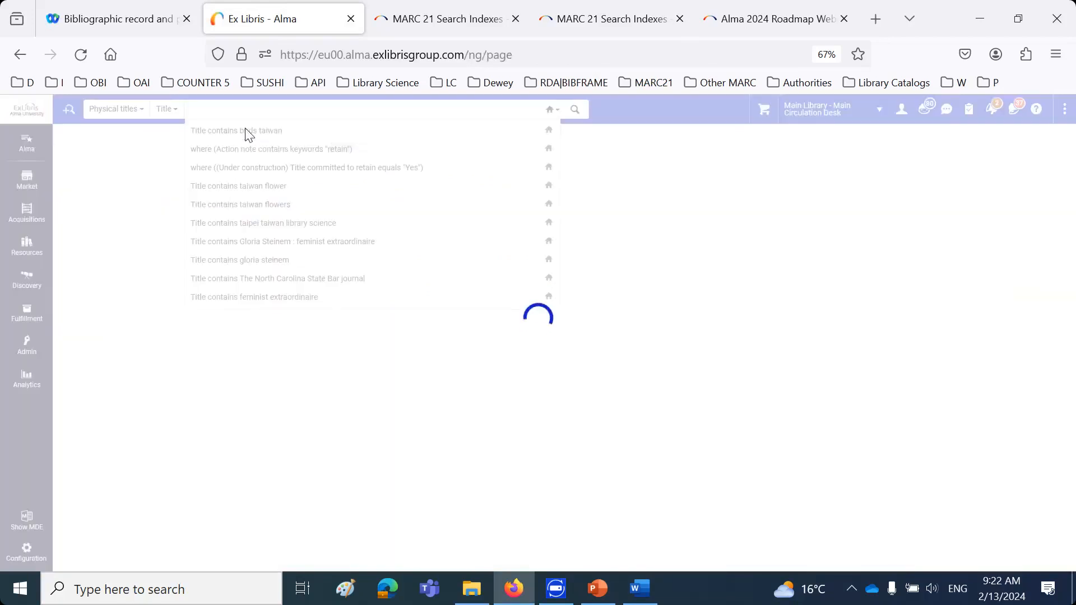
left_click(198, 230)
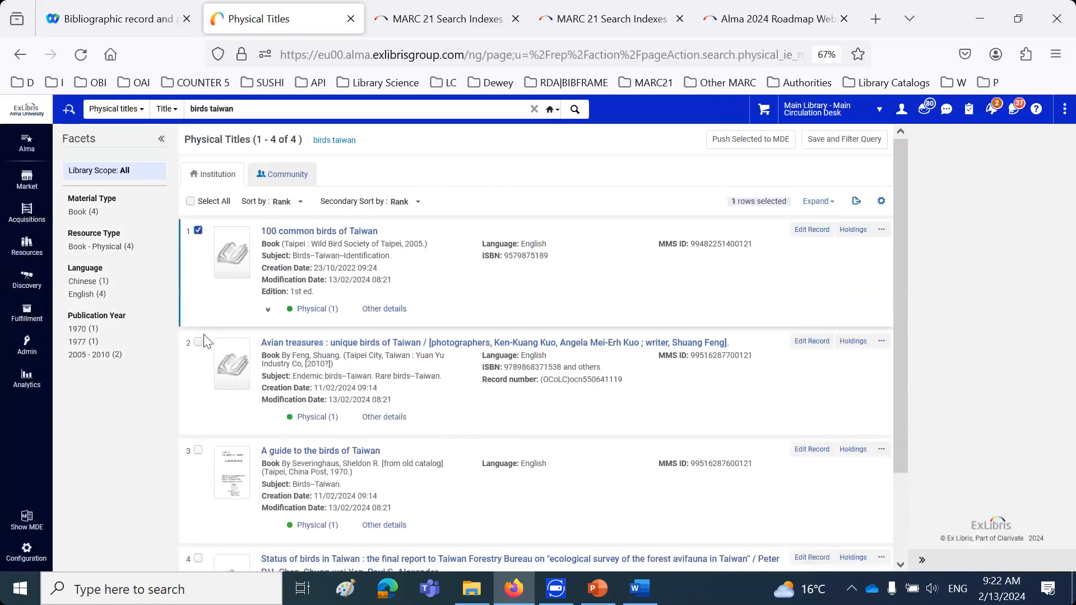
left_click(198, 343)
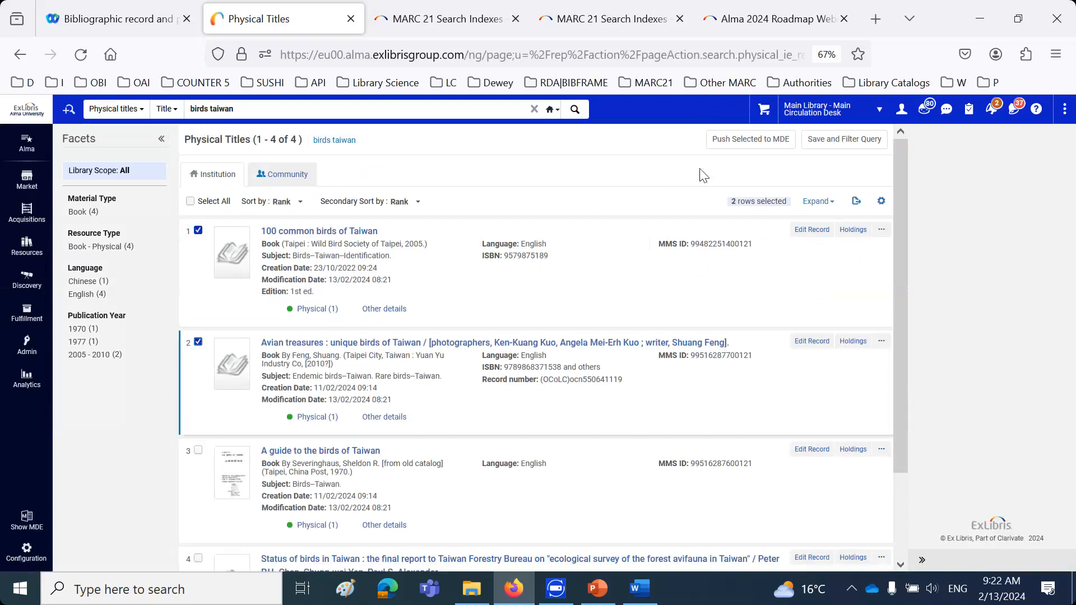
left_click(731, 140)
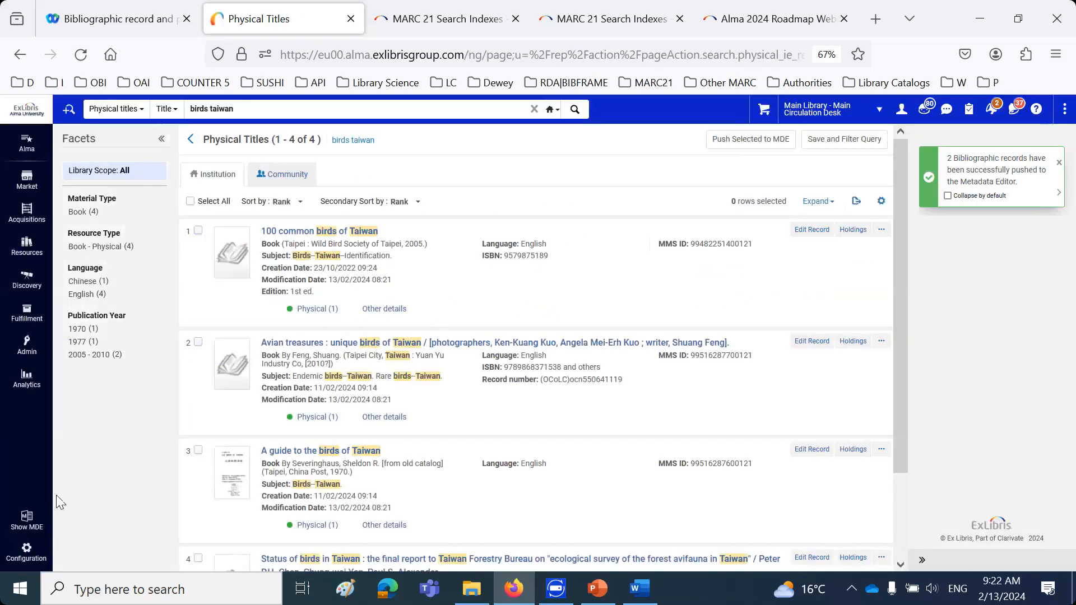
left_click(27, 519)
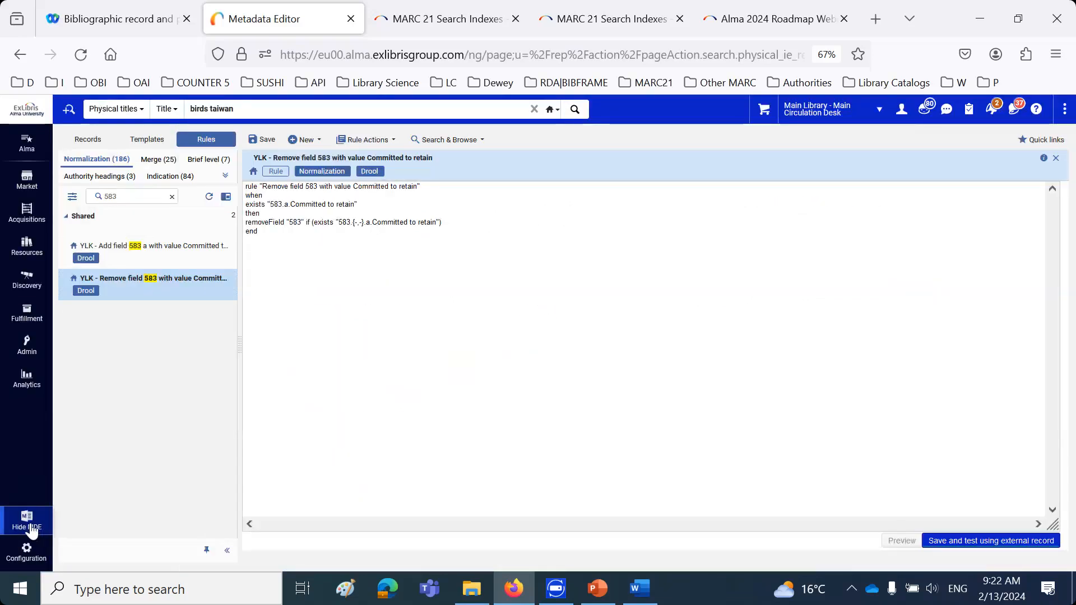
left_click(88, 139)
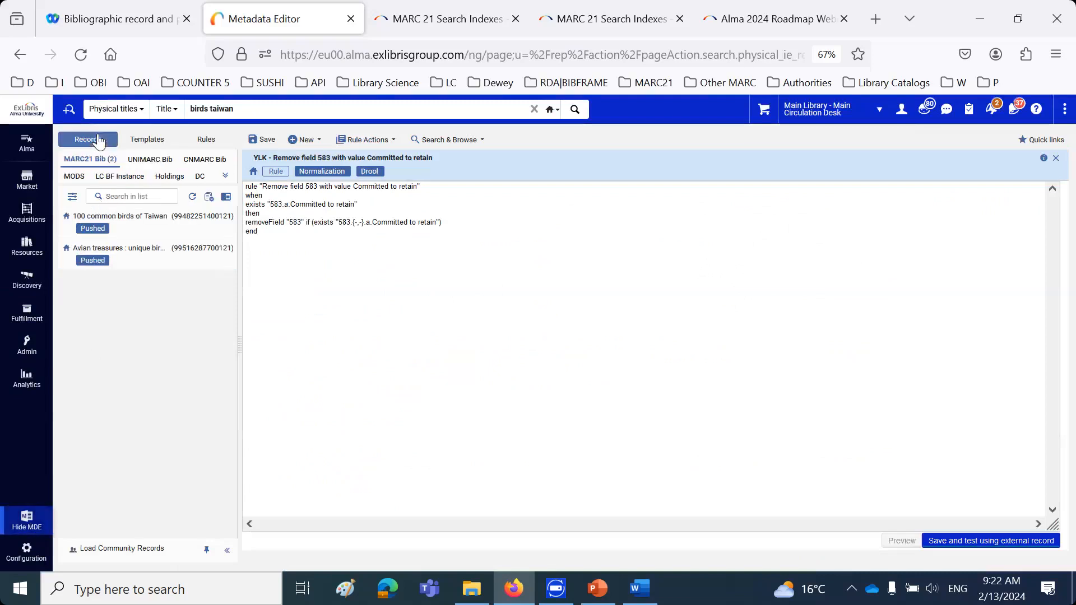
Add a 583 field with subfield a "Committed to retain" after field 504 in "100 common birds of Taiwan", and save the record
left_click(144, 221)
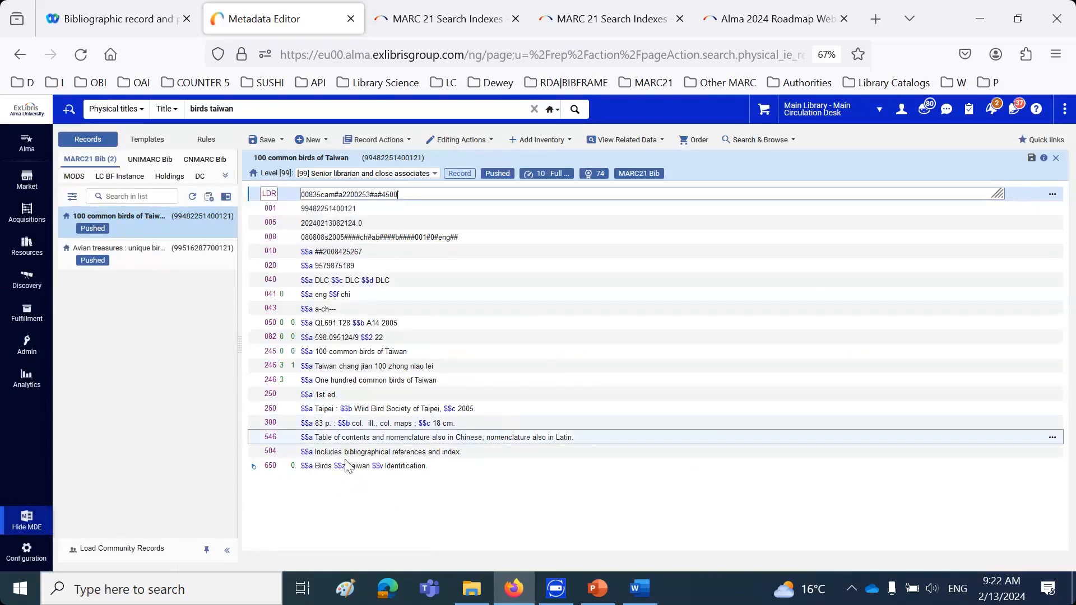
left_click(483, 453)
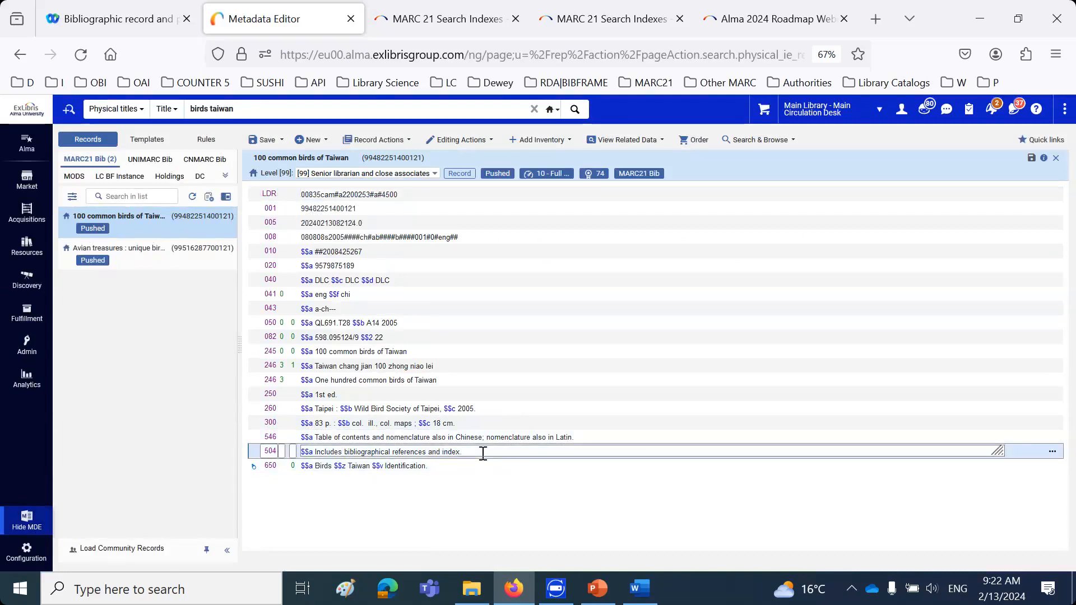
key("F8")
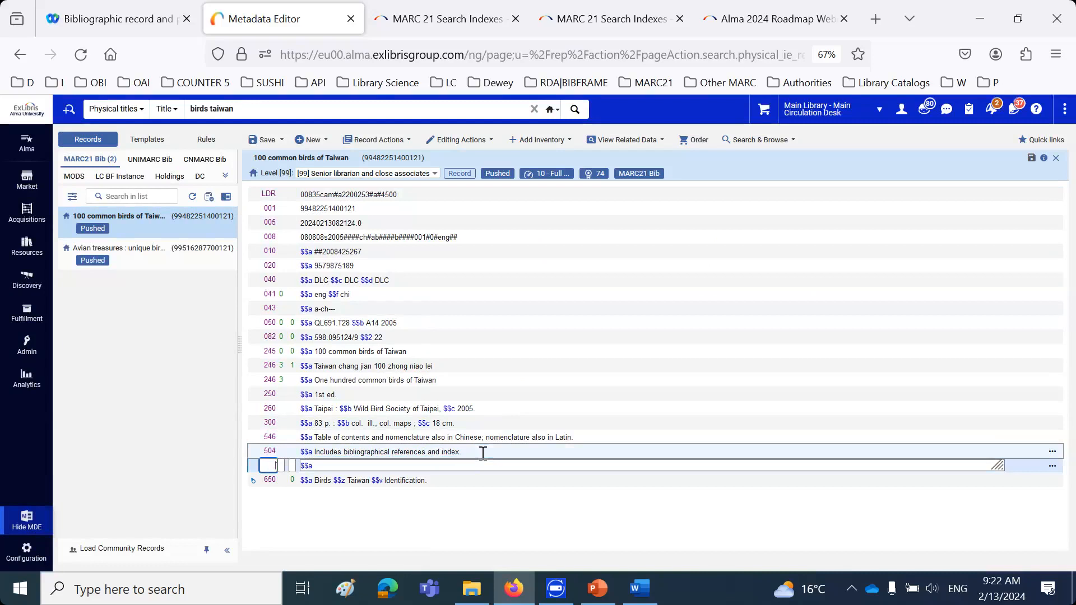
type("583")
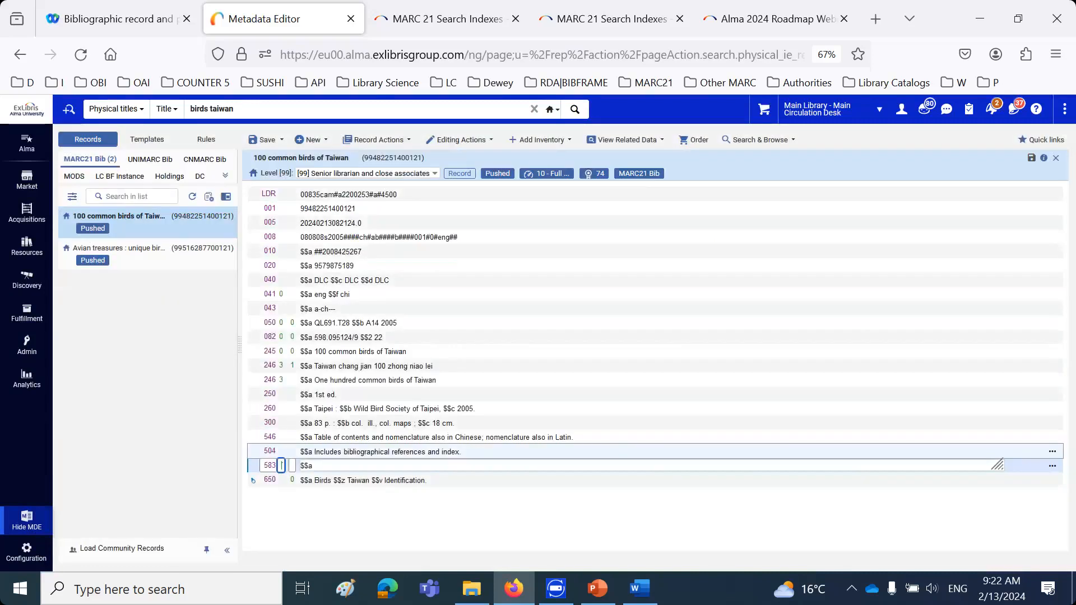
key("Tab")
key("Tab")
type("Committed to retain")
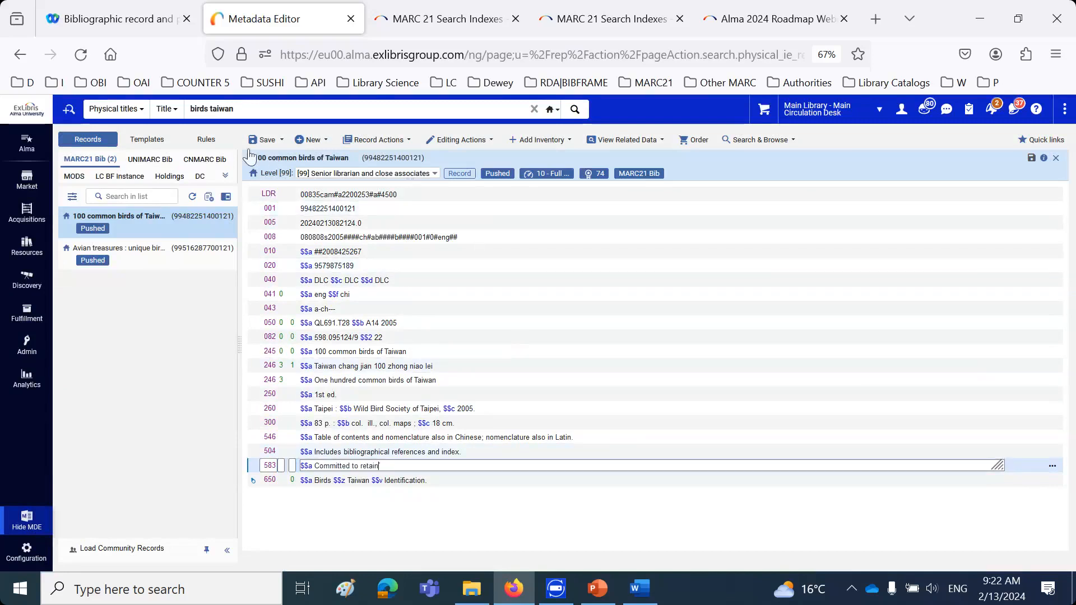
left_click(263, 140)
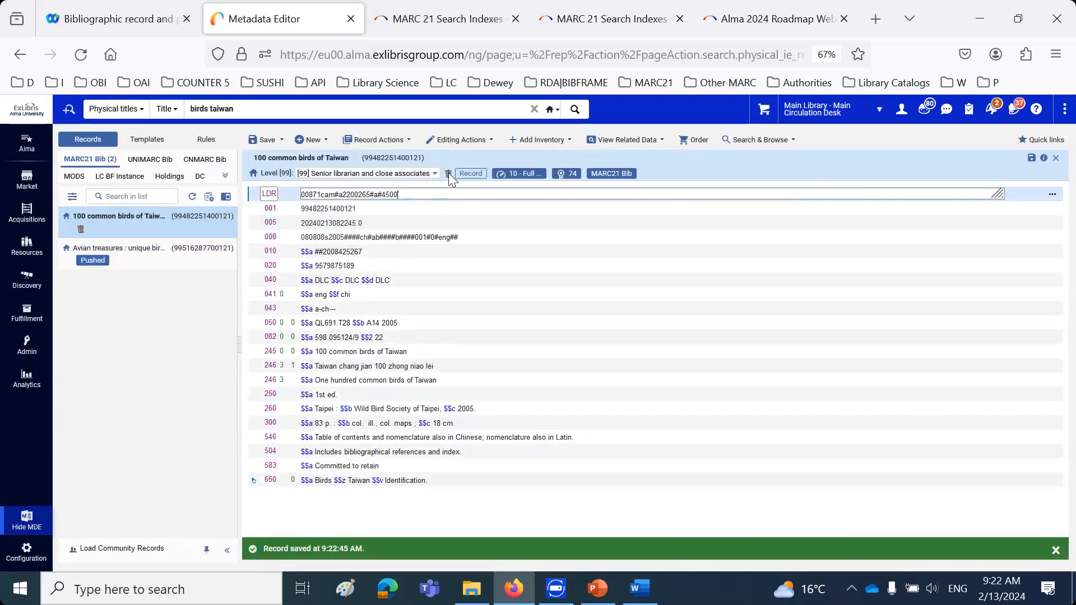
Open the "Avian treasures" record and add a 583 field with subfield a "Committed to retain" after field 504
left_click(164, 258)
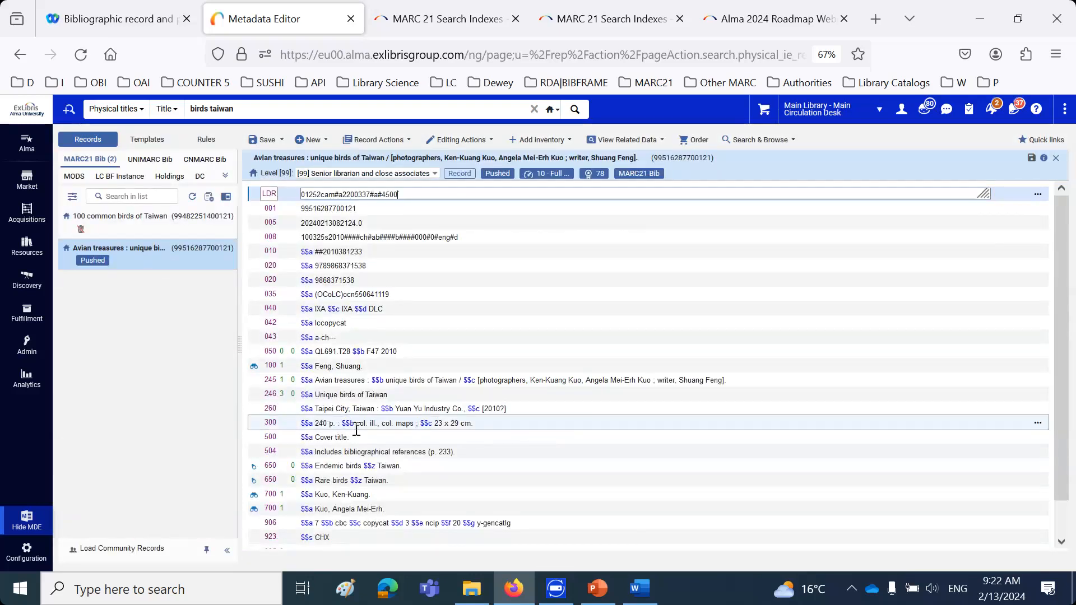
left_click(473, 453)
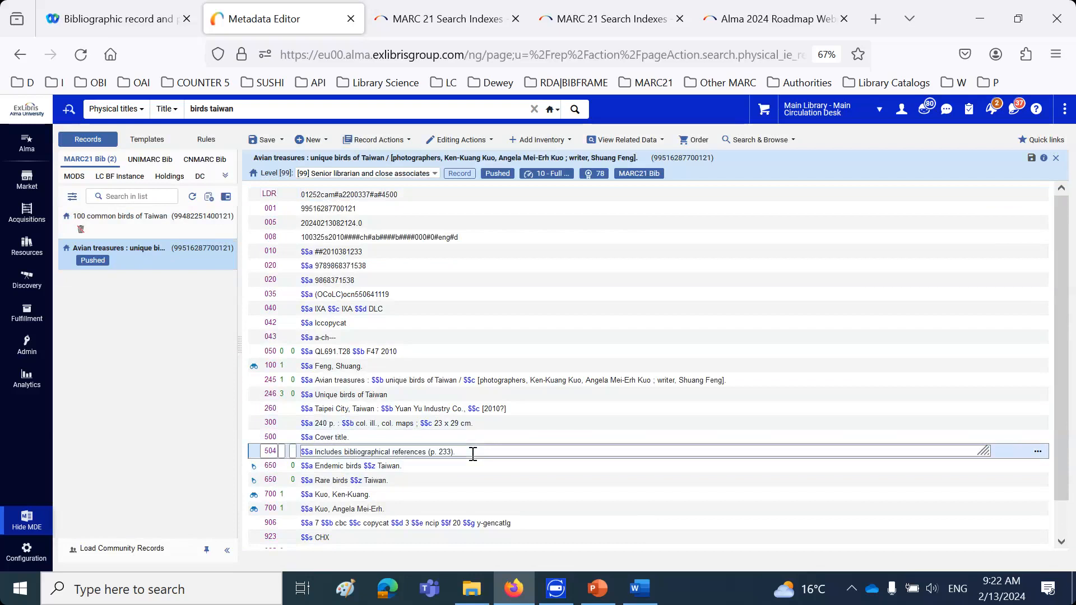
key("F8")
type("583")
left_click(408, 466)
key("ctrl+v")
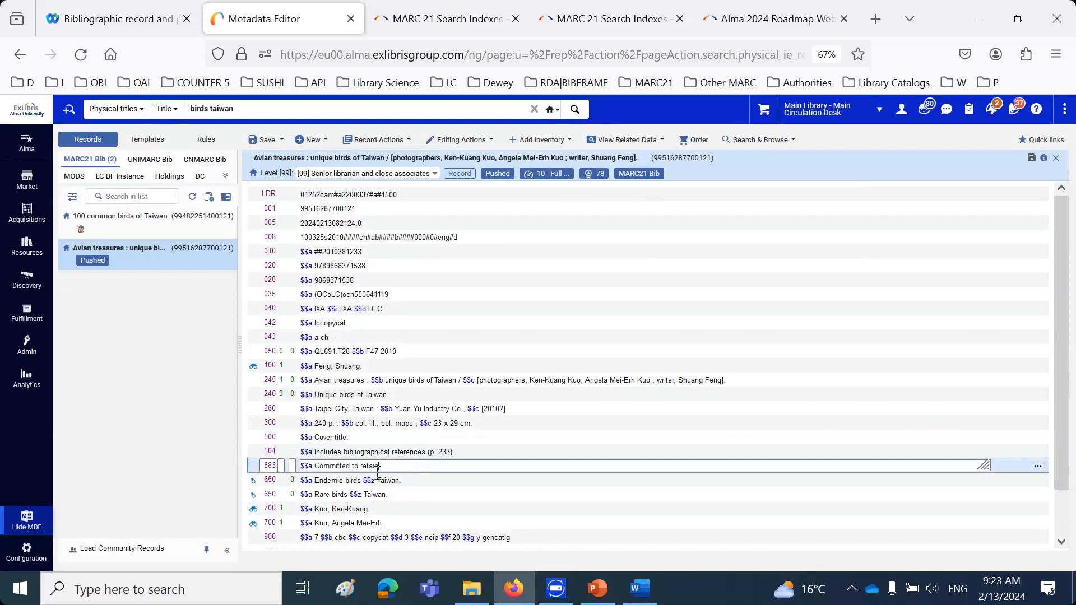
Change the capitalization of the 583 subfield a to "committed to Retain" in the "Avian treasures" record and save it
left_click_drag(316, 465, 319, 465)
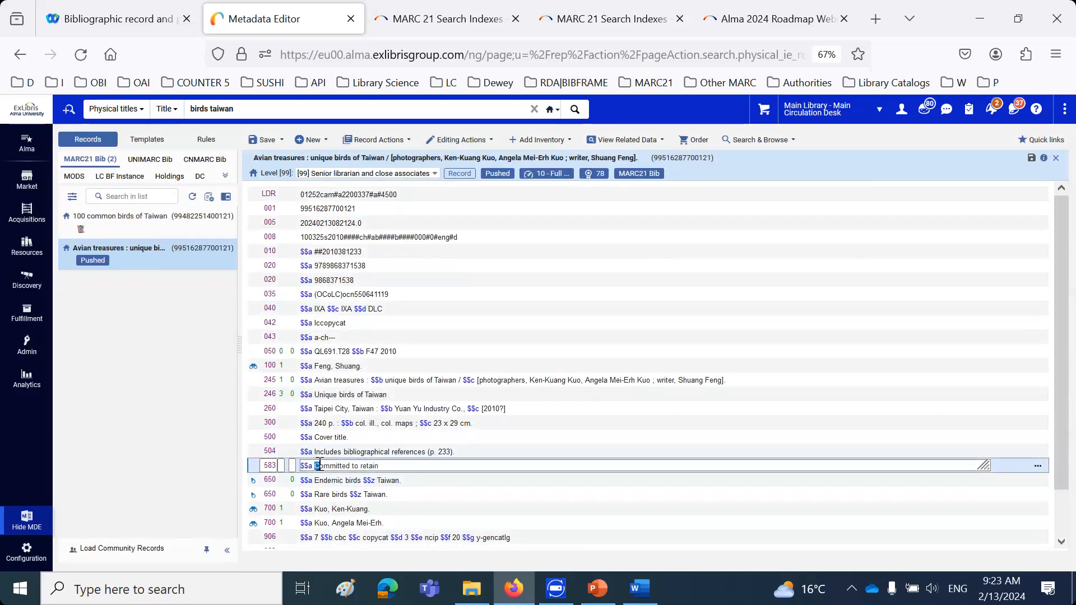
type("c")
left_click_drag(360, 466, 363, 465)
type("R")
left_click(264, 137)
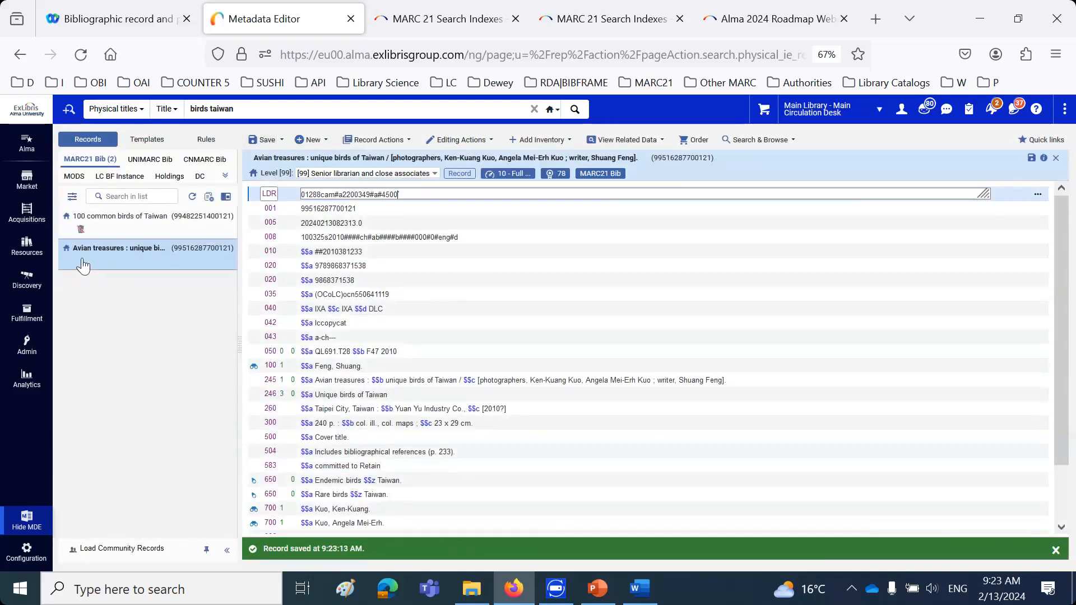
Set the 583 subfield a of the "Avian treasures" record back to "Committed to retain" and save it
mouse_move(95, 264)
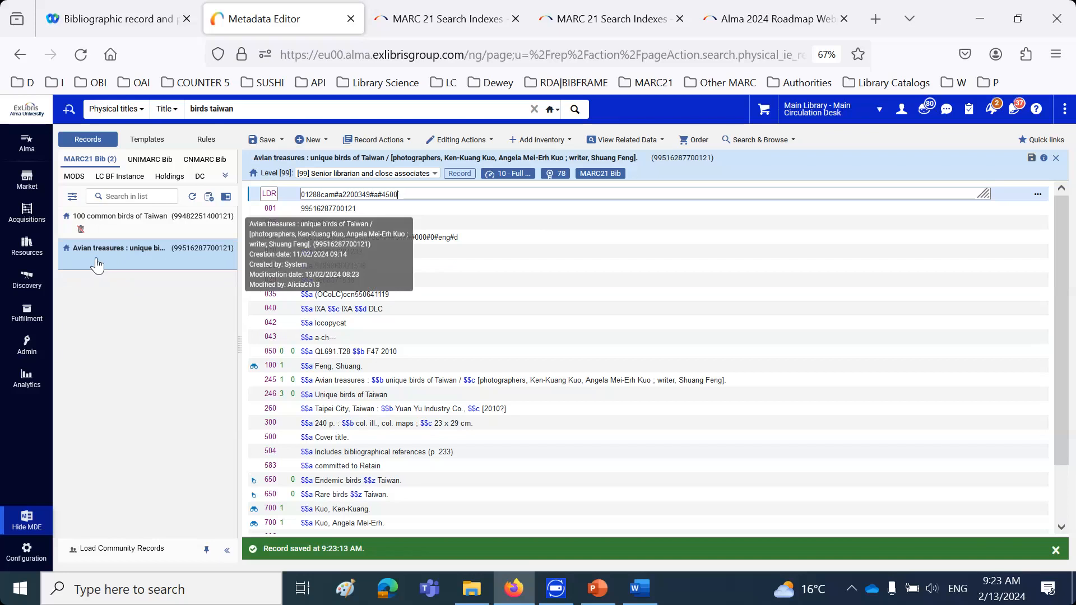
left_click(315, 466)
key("BackSpace")
type("C")
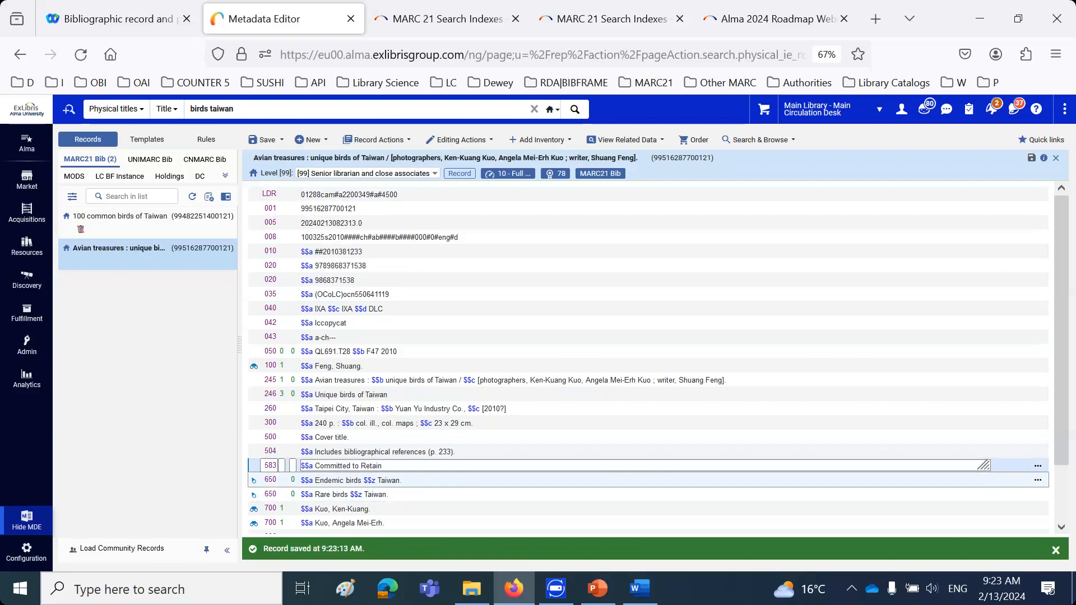
left_click(366, 466)
key("BackSpace")
type("r")
left_click(258, 140)
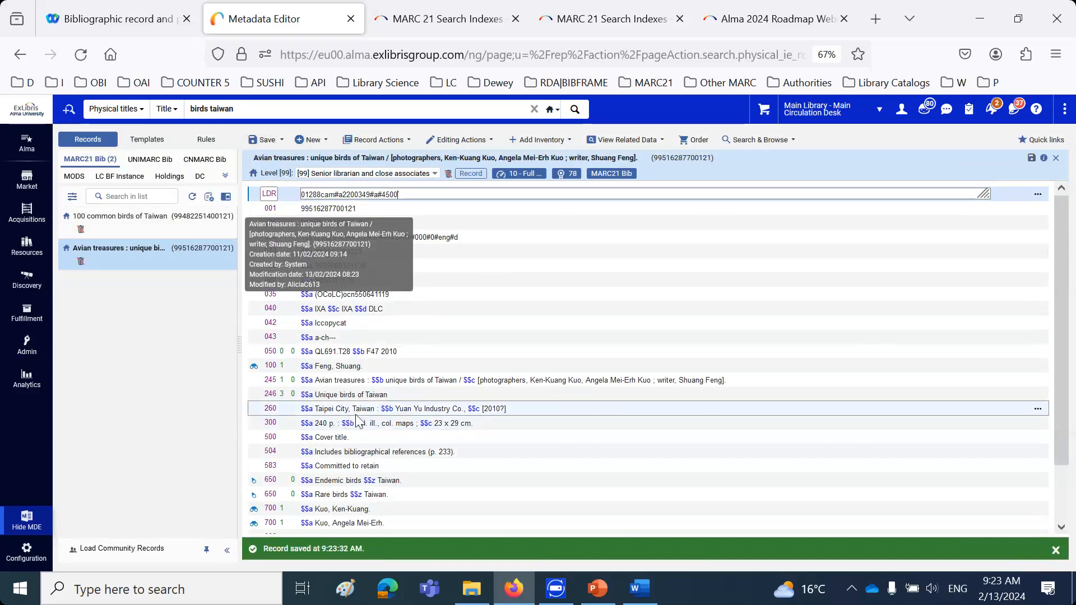
Remove the 583 field and the blank field below it from the "Avian treasures" record, and save it
left_click(402, 468)
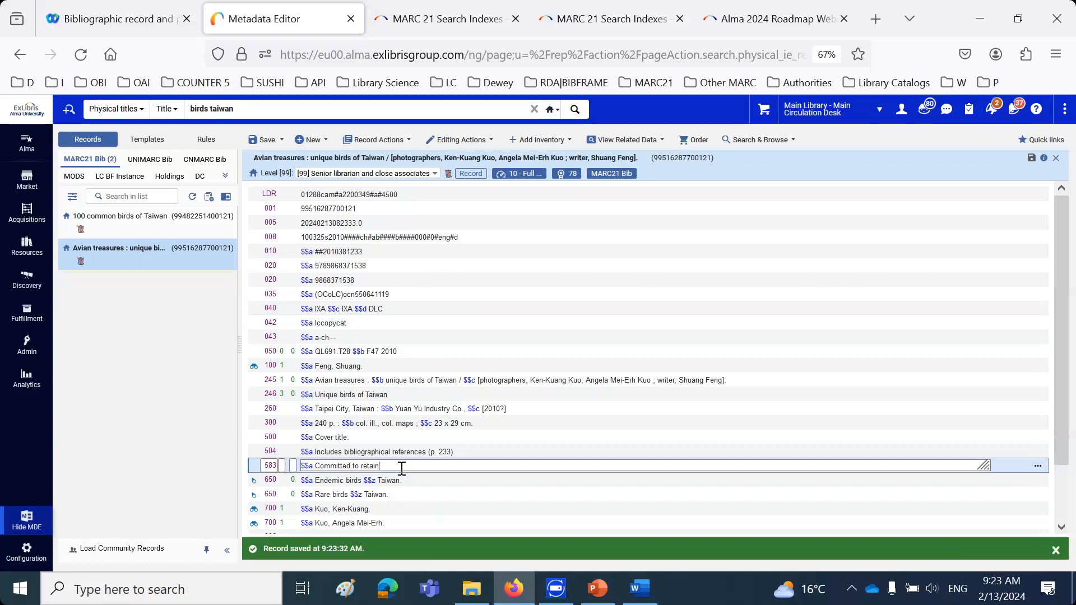
key("F8")
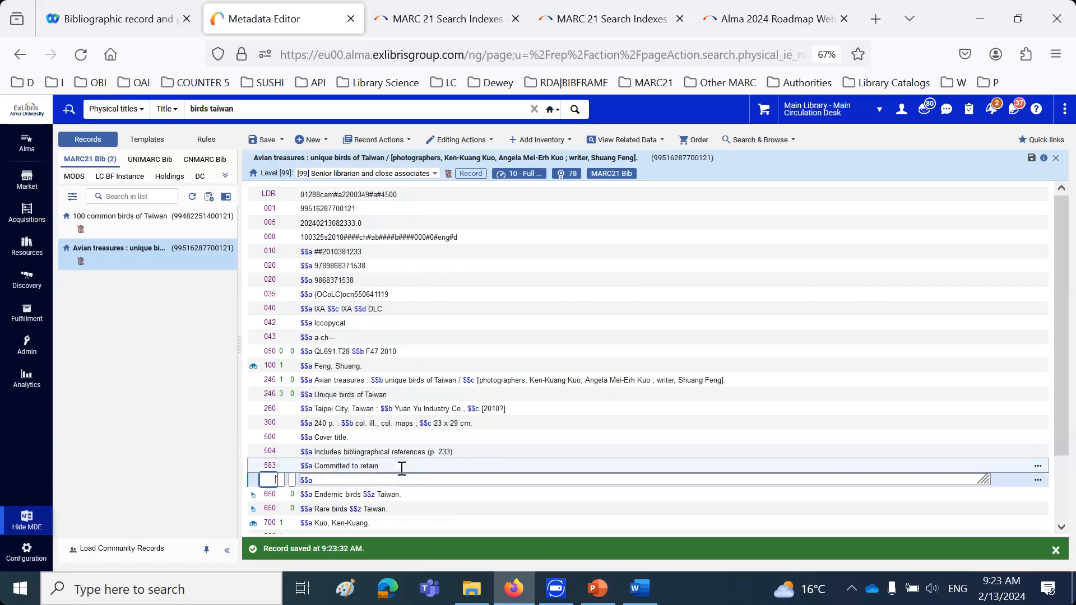
left_click(402, 468)
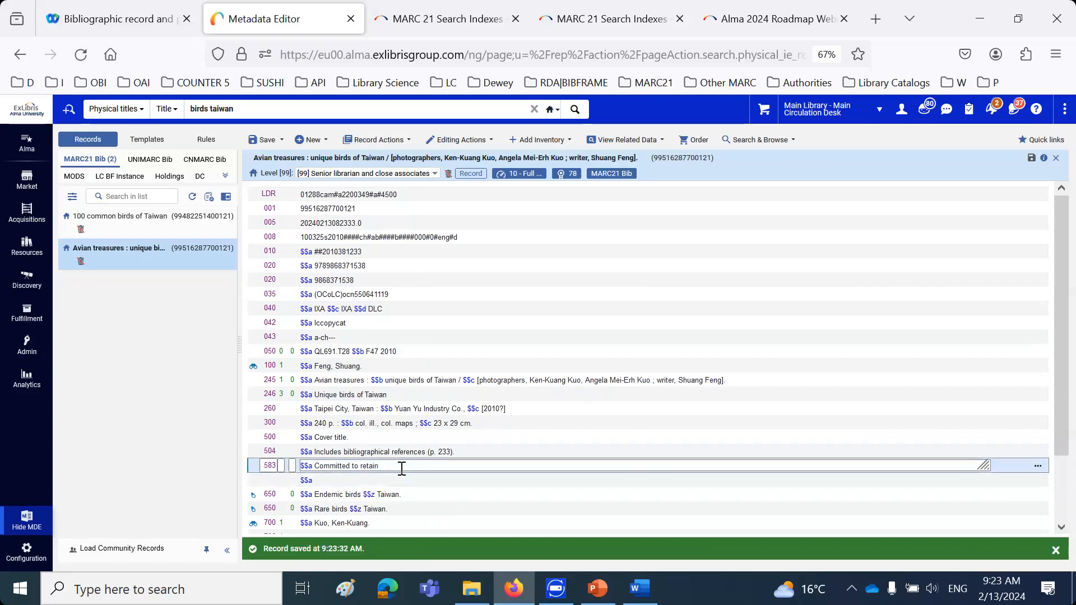
key("ctrl+F6")
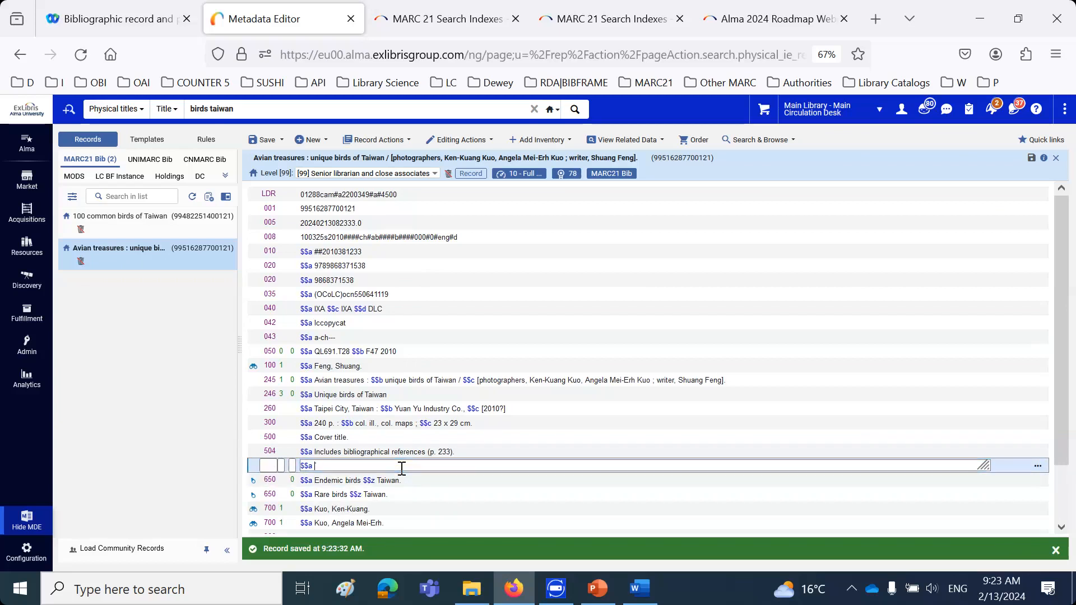
key("ctrl+F6")
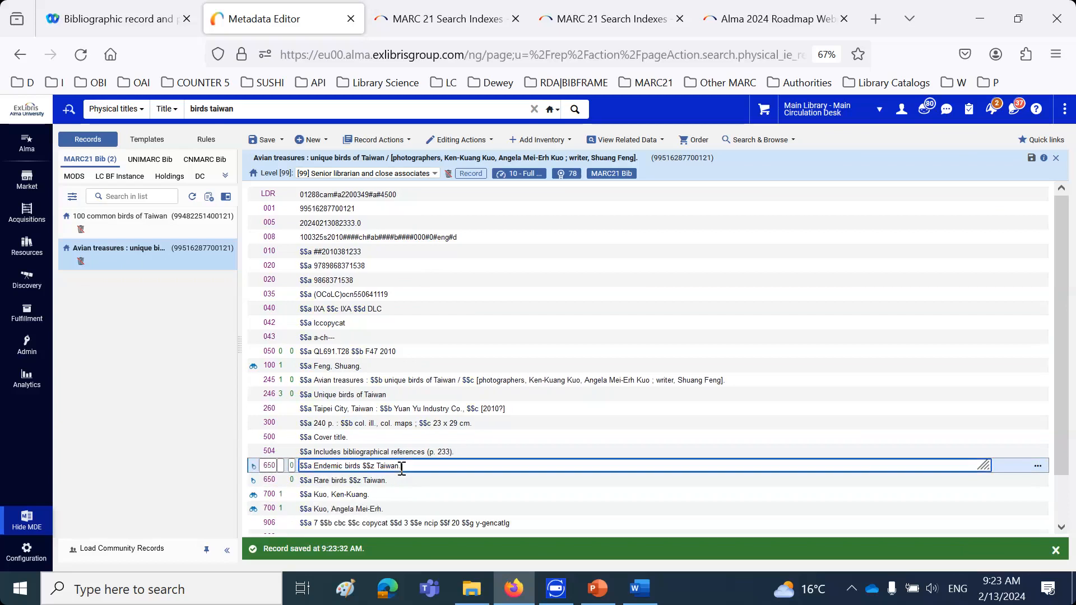
left_click(263, 141)
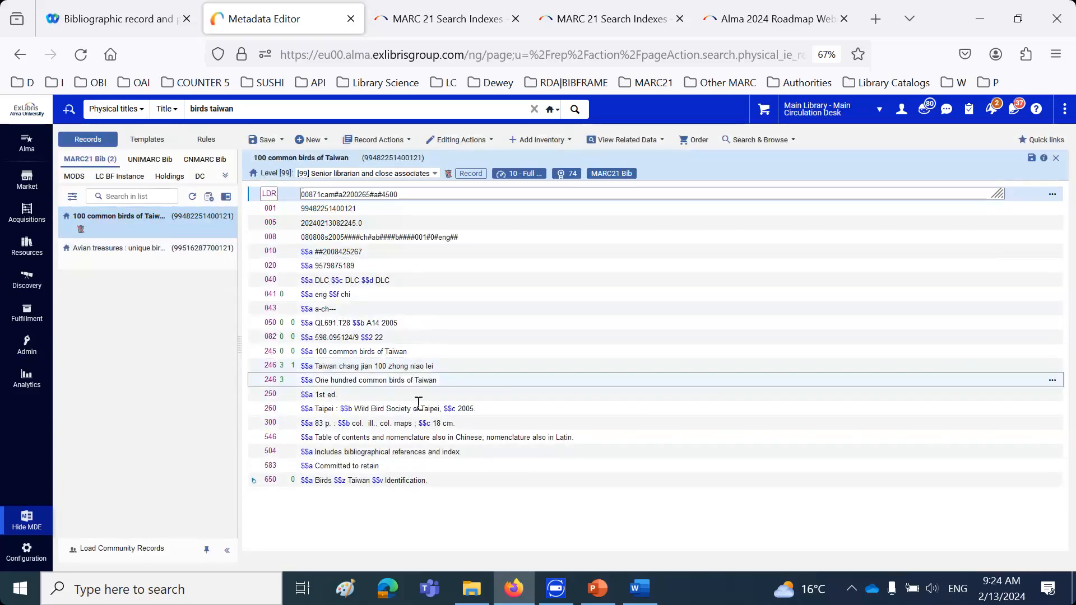
Remove field 583 from "100 common birds of Taiwan", save the record, and release all records from the MARC21 bibliographic list
left_click(419, 466)
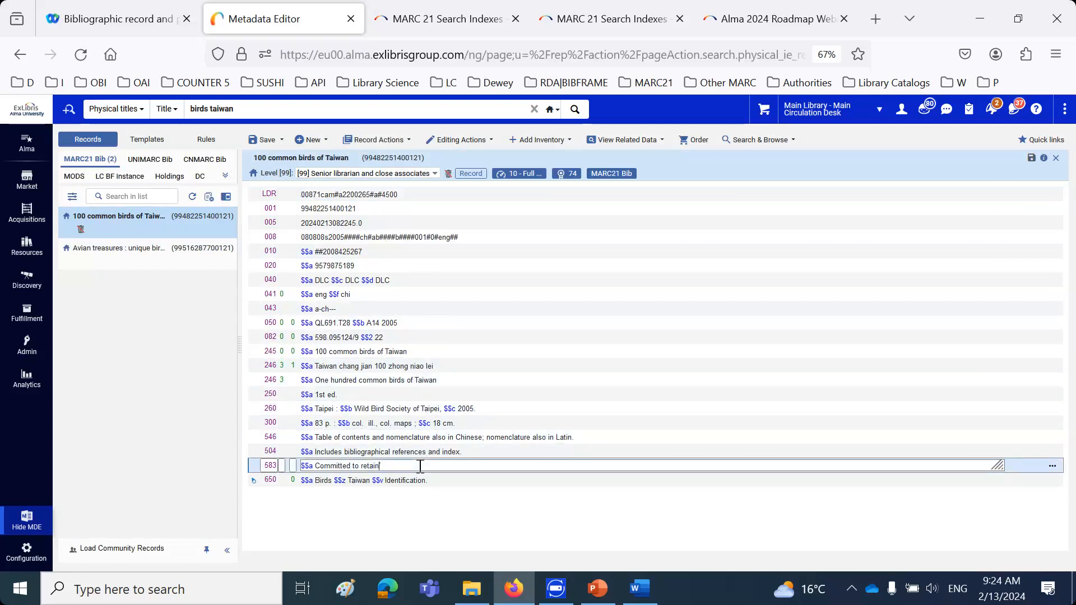
key("ctrl+F6")
left_click(266, 138)
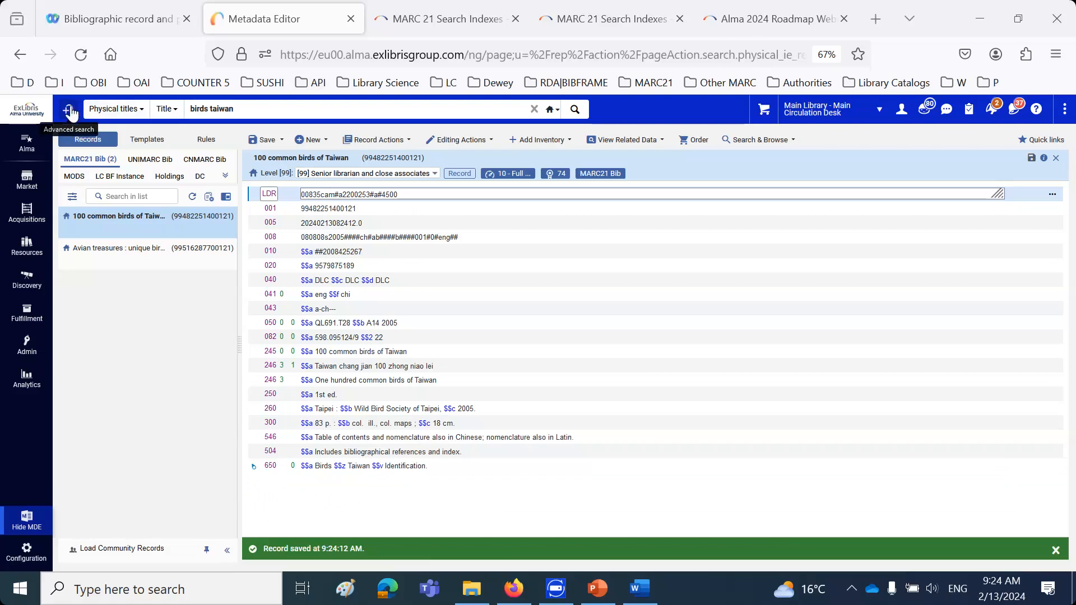
left_click(209, 197)
left_click(704, 383)
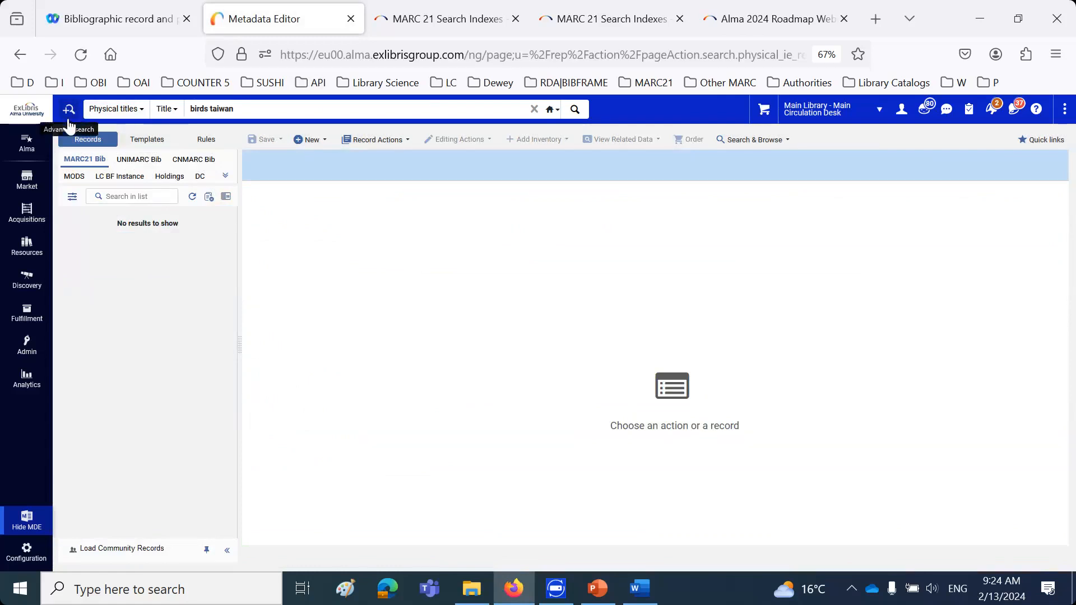
Switch to the PowerPoint presentation and read the slides on defining Bibliographic Record Retention for fields 613 and 583 and testing record deletion
left_click(597, 589)
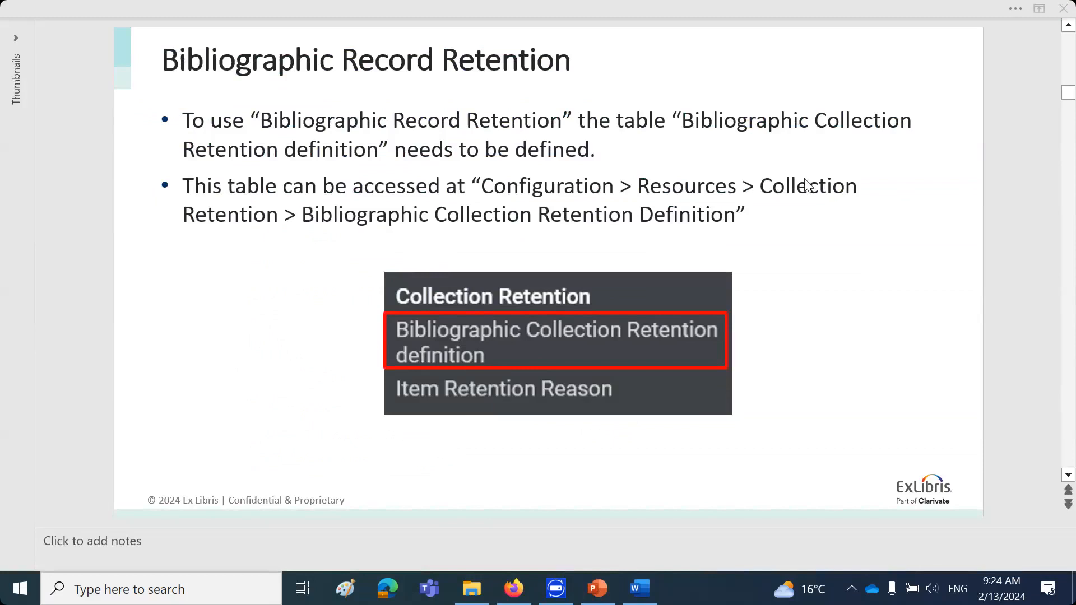
left_click(836, 305)
key("Page_Down")
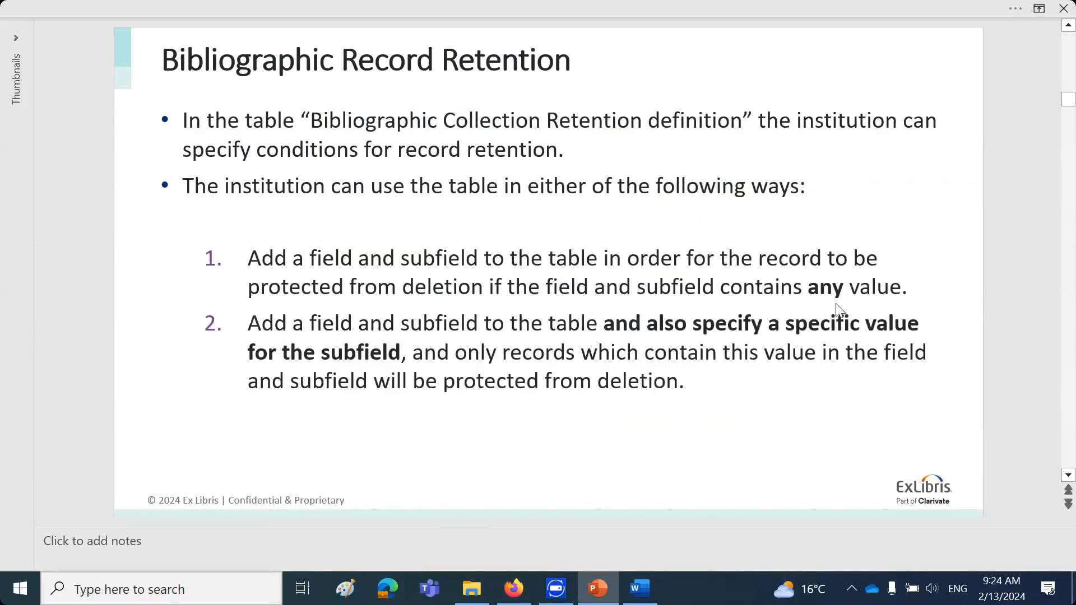
key("Page_Down")
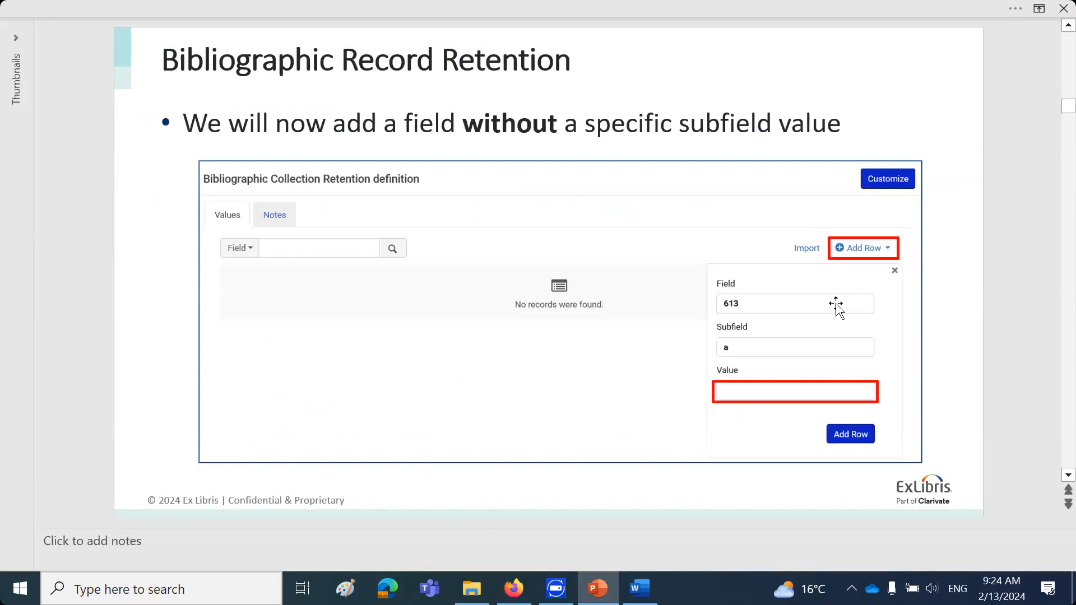
key("Page_Down")
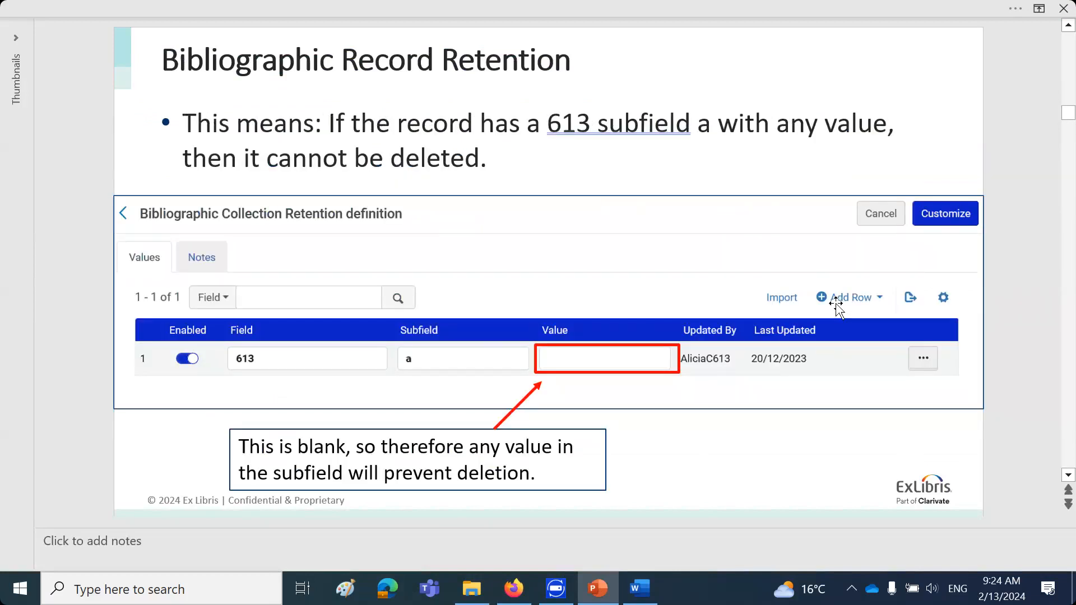
key("Page_Down")
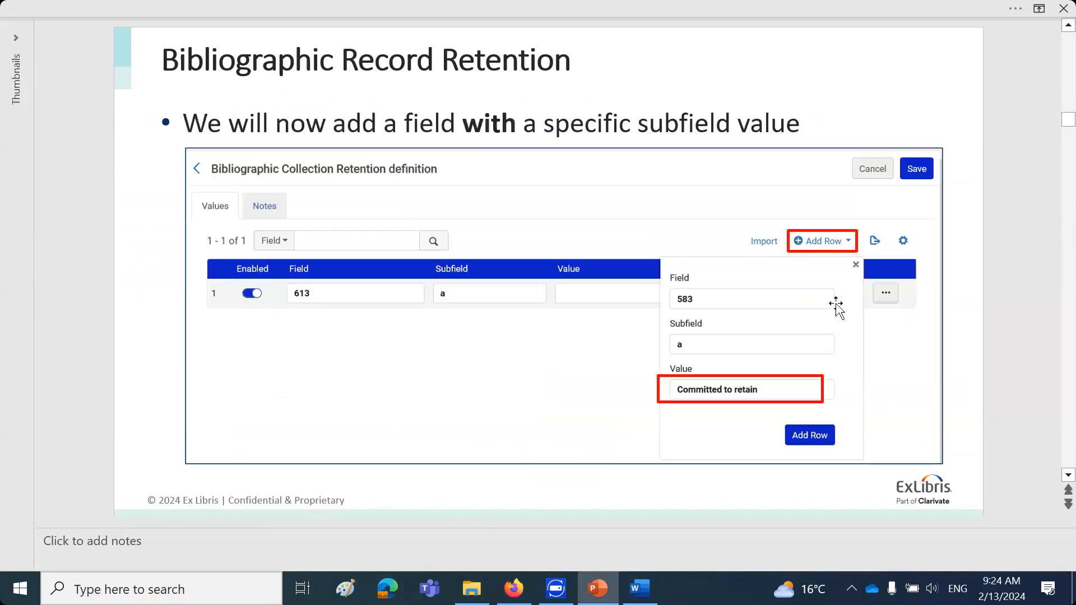
key("Page_Down")
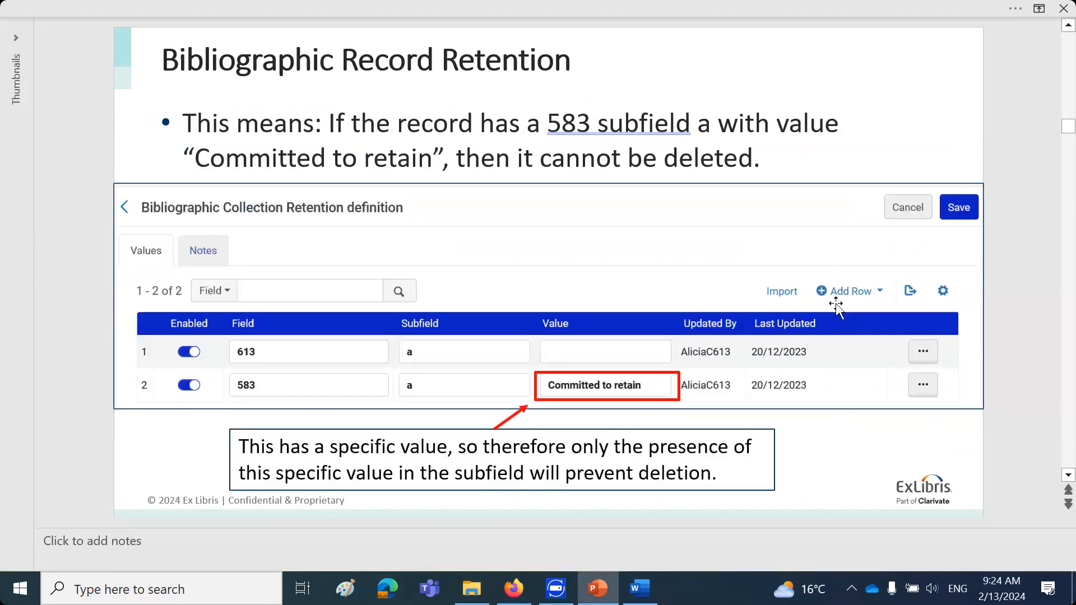
key("Page_Up")
key("Page_Down")
key("Page_Down")
key("Page_Down")
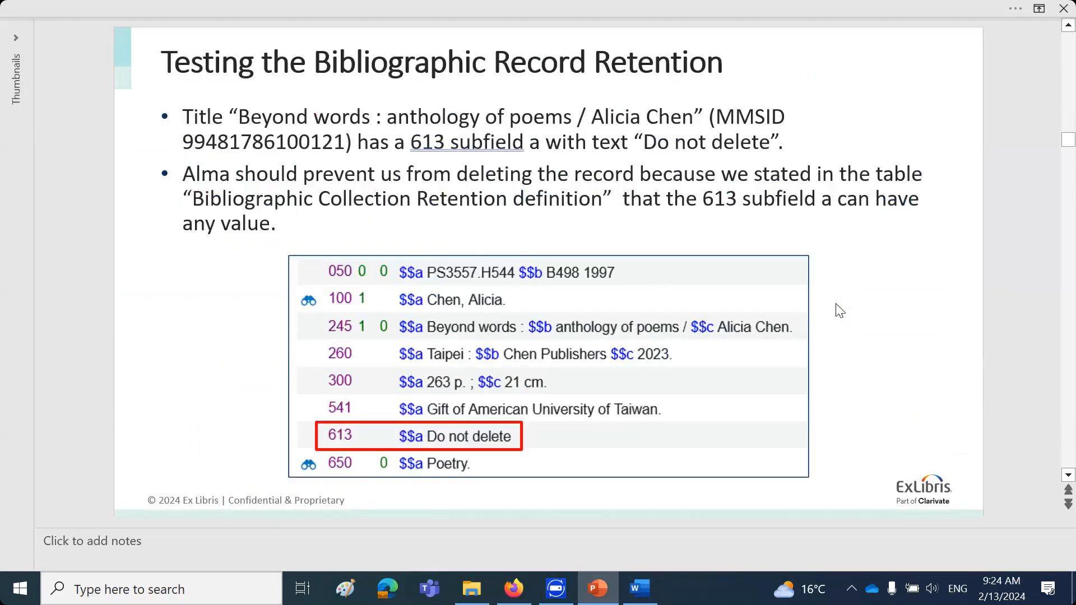
key("Page_Down")
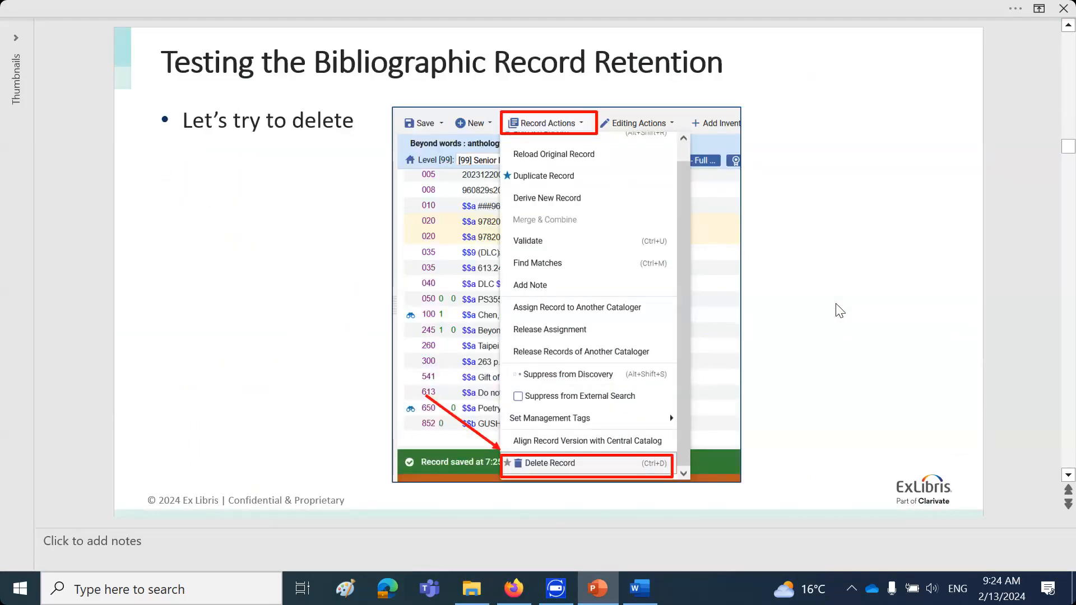
key("Page_Down")
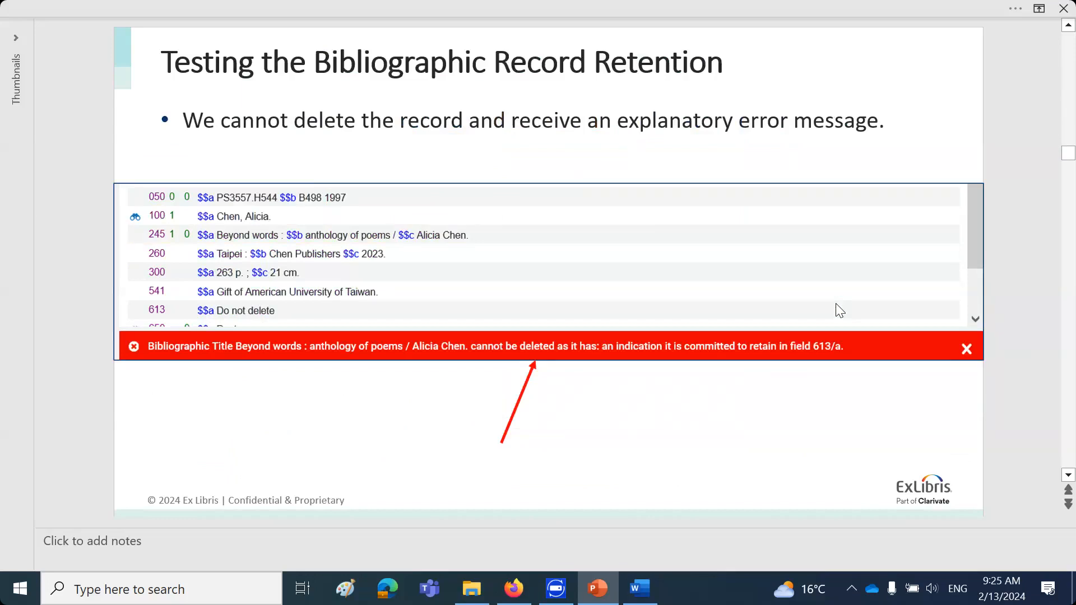
key("Page_Down")
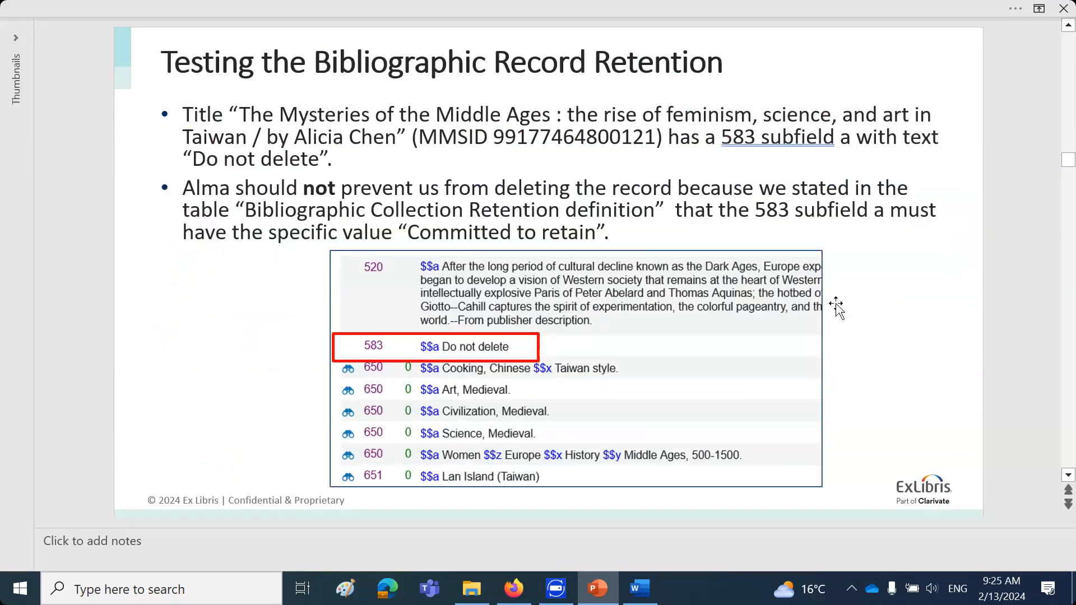
key("Page_Down")
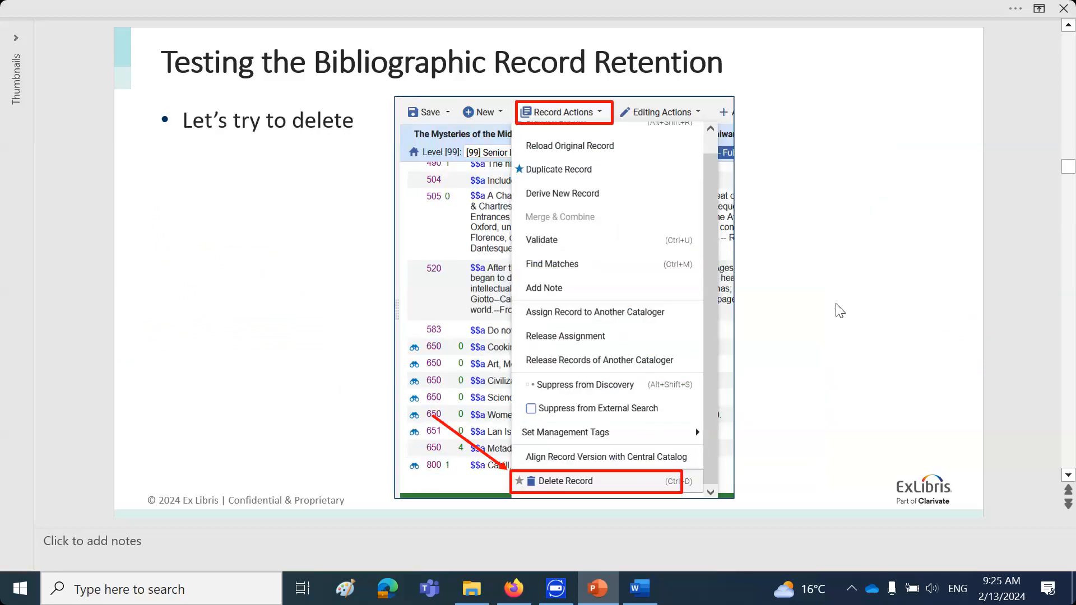
key("Page_Down")
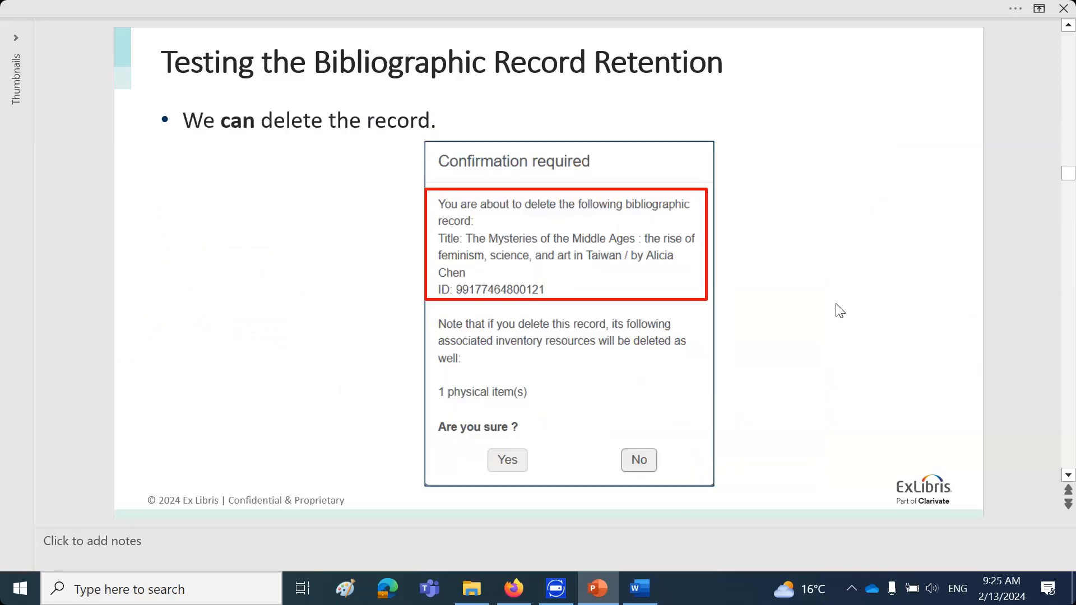
Review the slides on testing record deletion with different 583 subfield a values, through the summary of the two retention table lines
key("Page_Up")
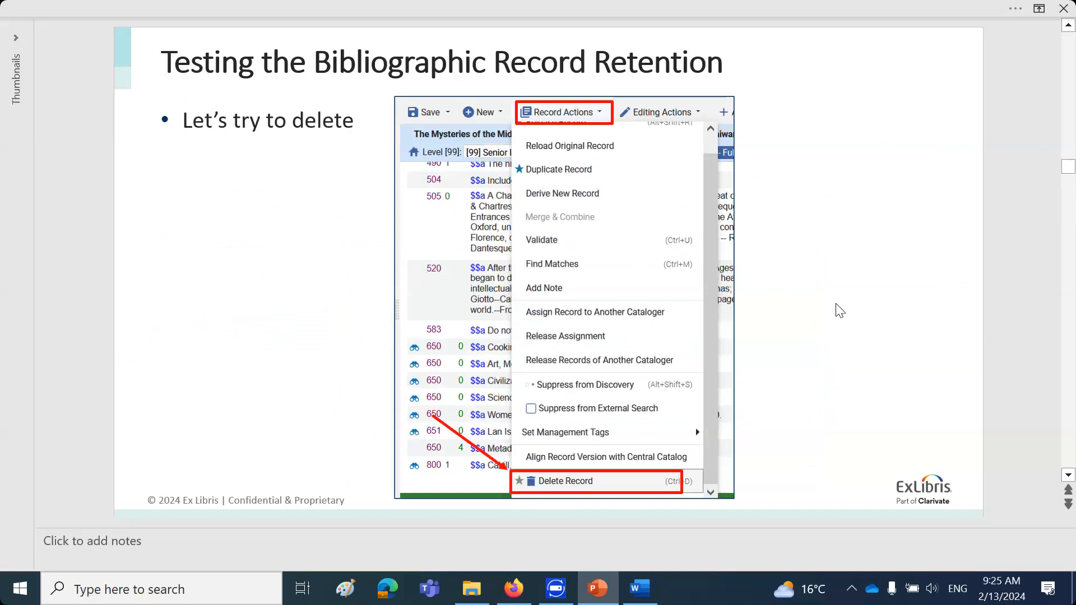
key("Page_Up")
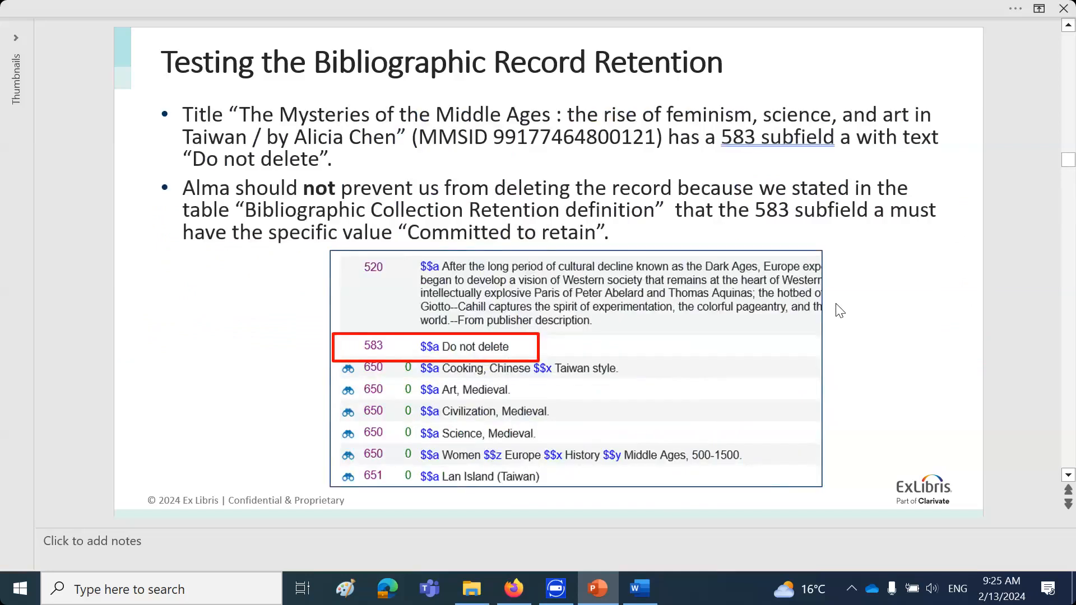
key("Page_Down")
key("Page_Down")
key("Page_Down")
key("Page_Down")
key("Page_Down")
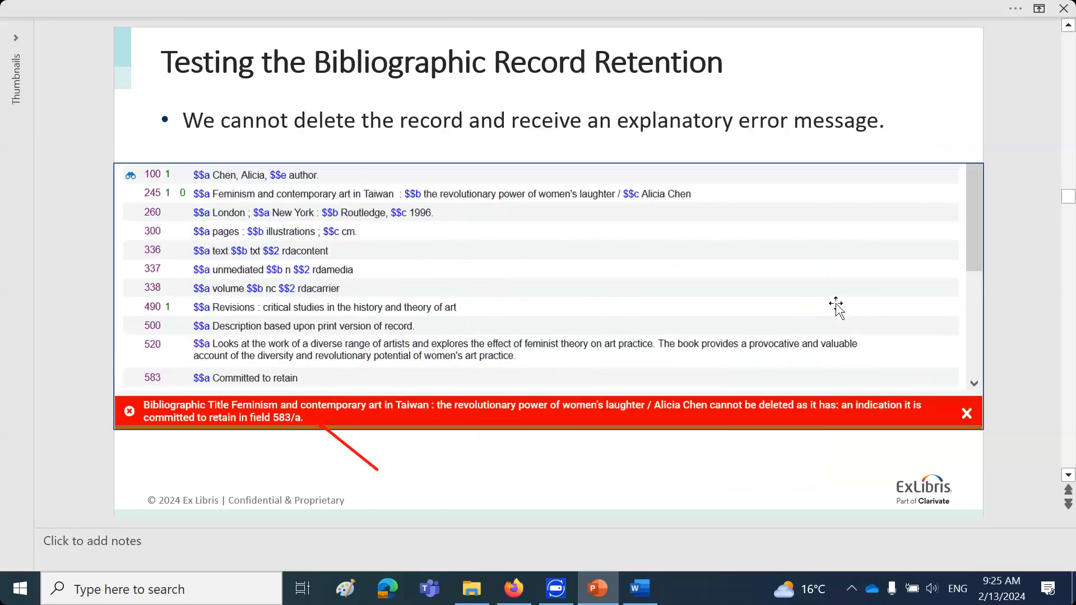
key("Page_Down")
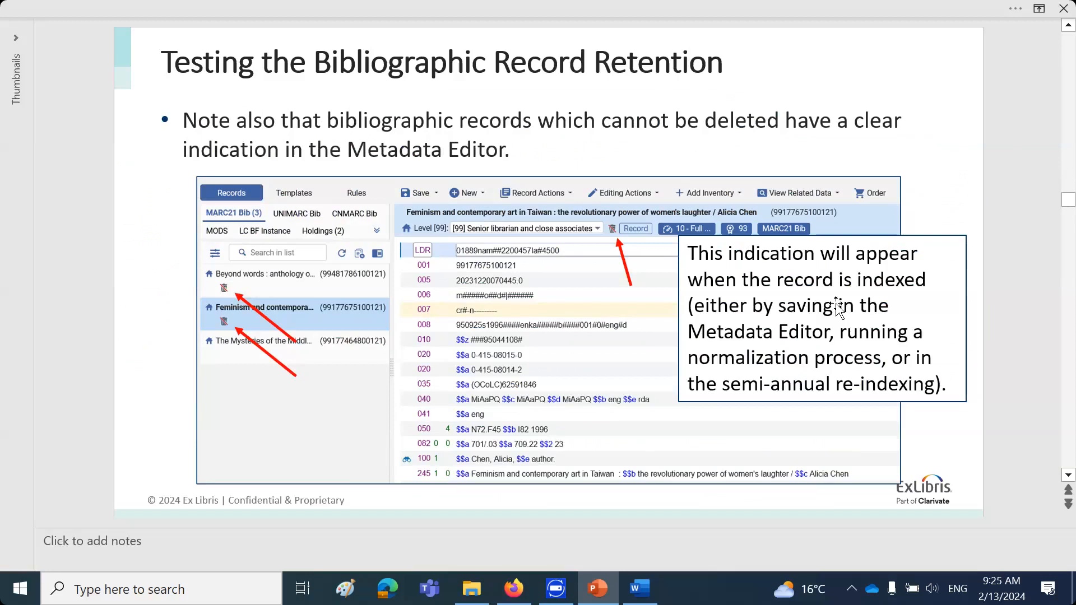
key("Page_Down")
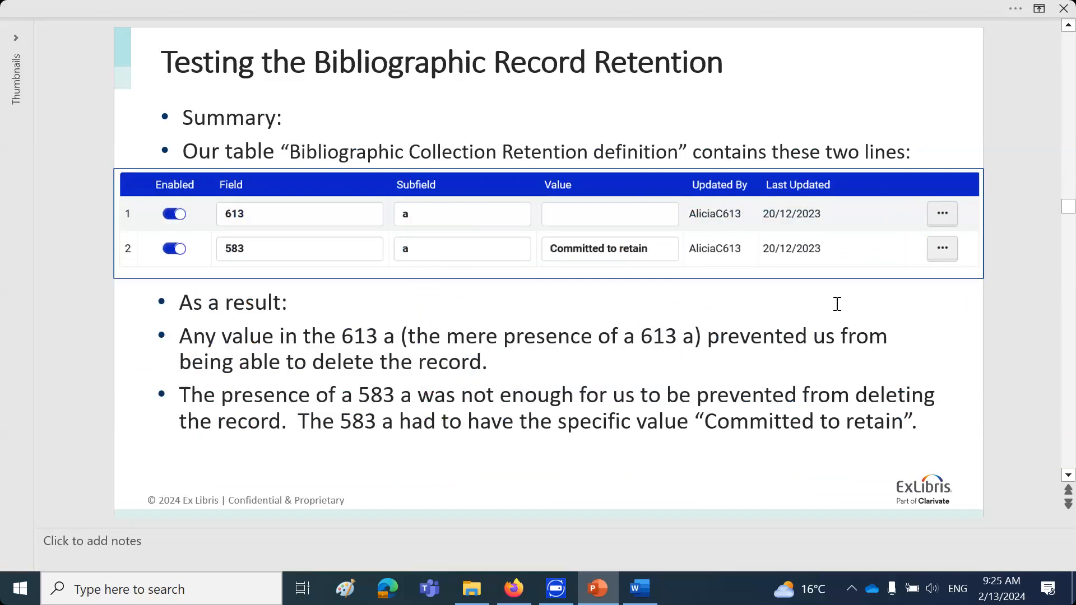
Read the slides on globally updating records for Bibliographic Record Retention, up to the one on searching for committed-to-retain records
scroll(837, 304, "down", 1)
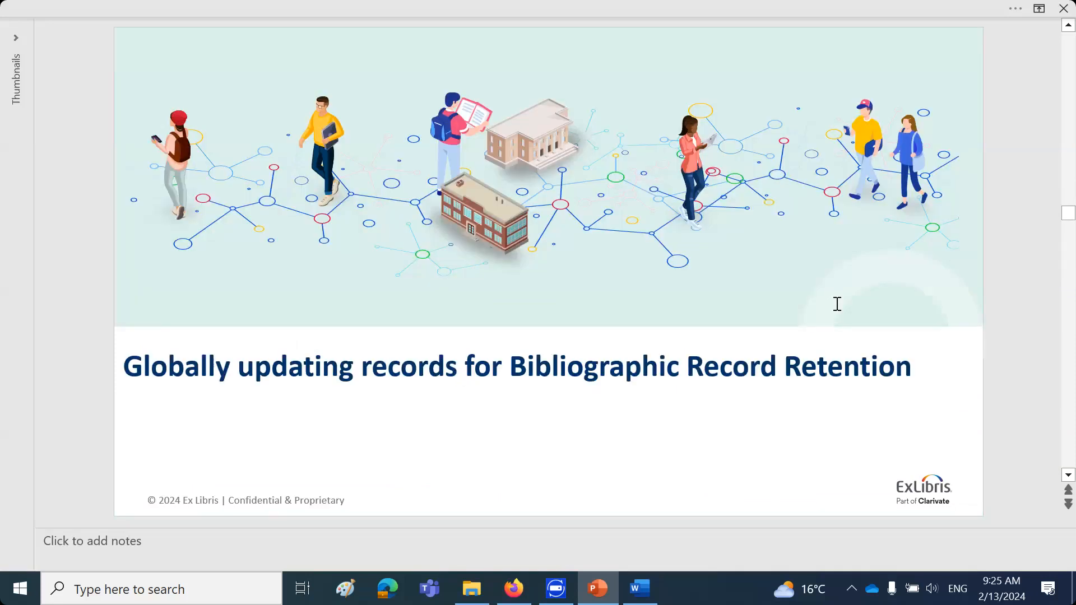
scroll(838, 304, "down", 1)
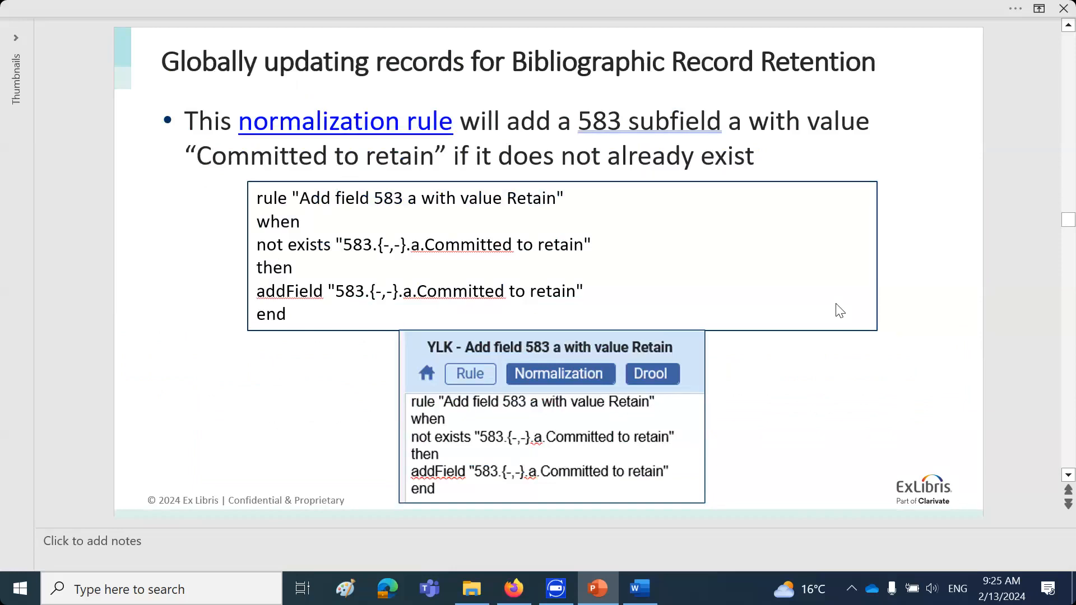
scroll(839, 310, "down", 1)
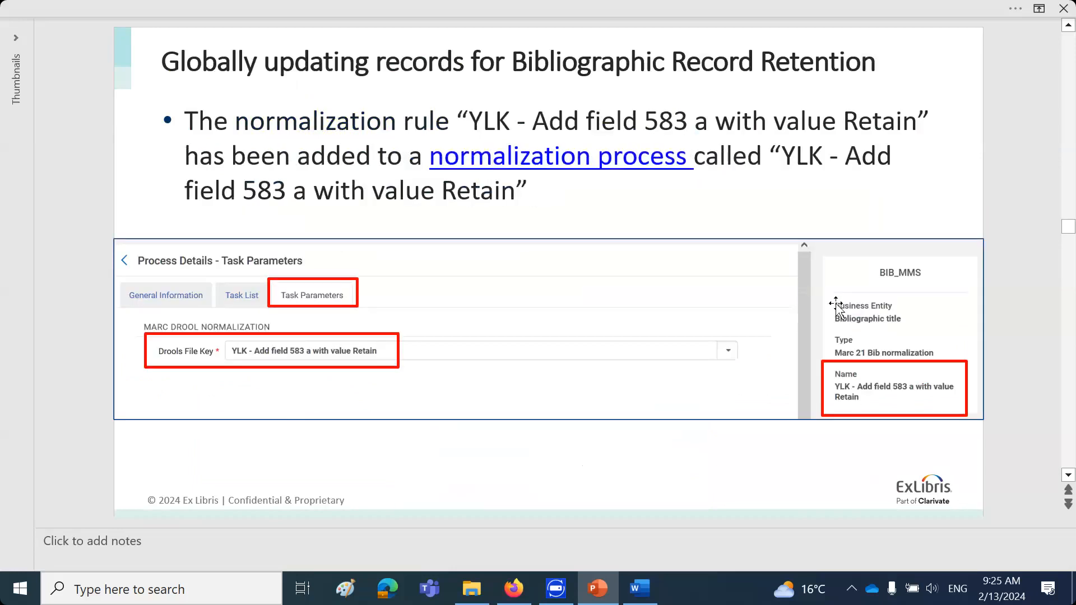
scroll(837, 304, "down", 2)
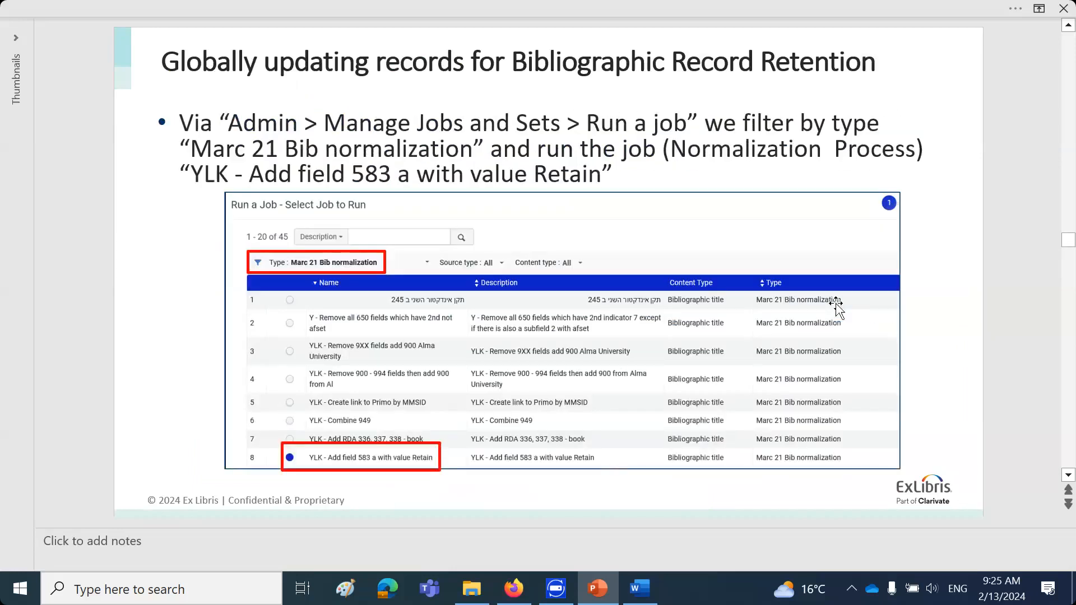
scroll(837, 305, "down", 2)
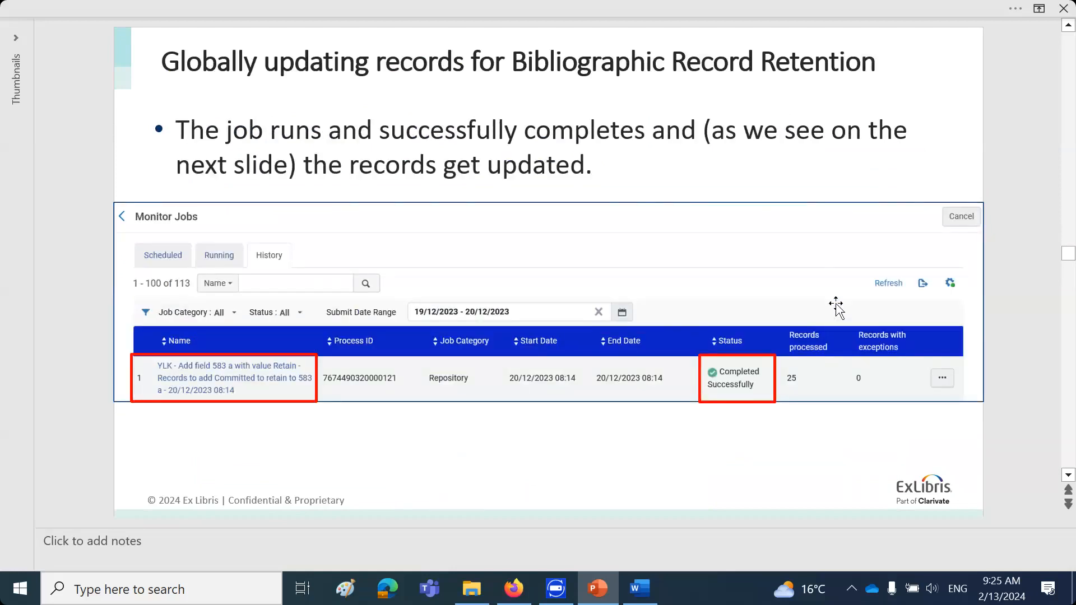
scroll(837, 305, "down", 1)
scroll(837, 306, "down", 1)
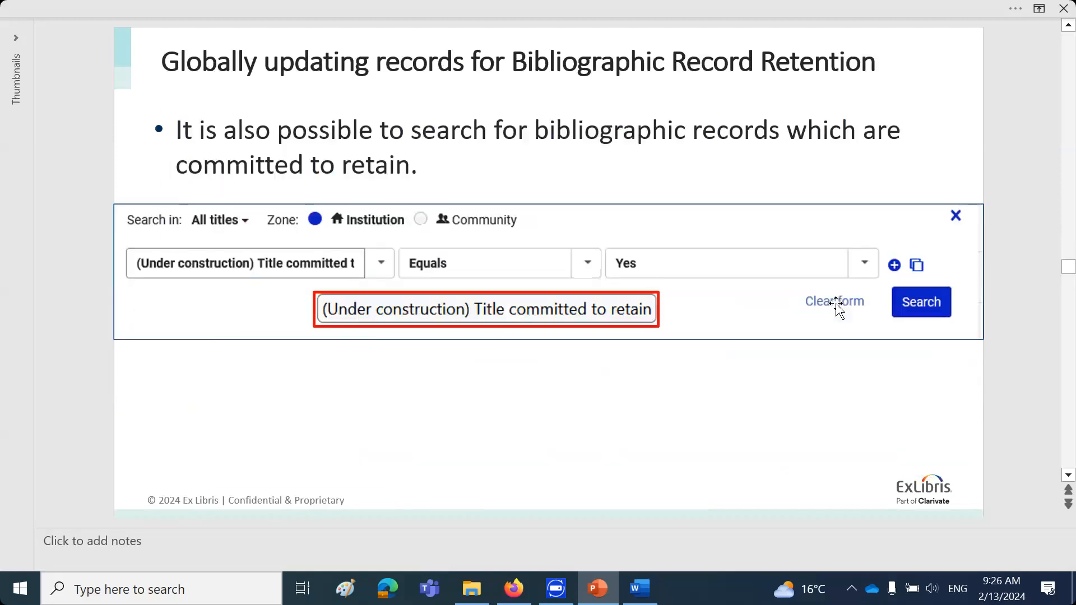
scroll(837, 306, "down", 1)
scroll(837, 306, "up", 1)
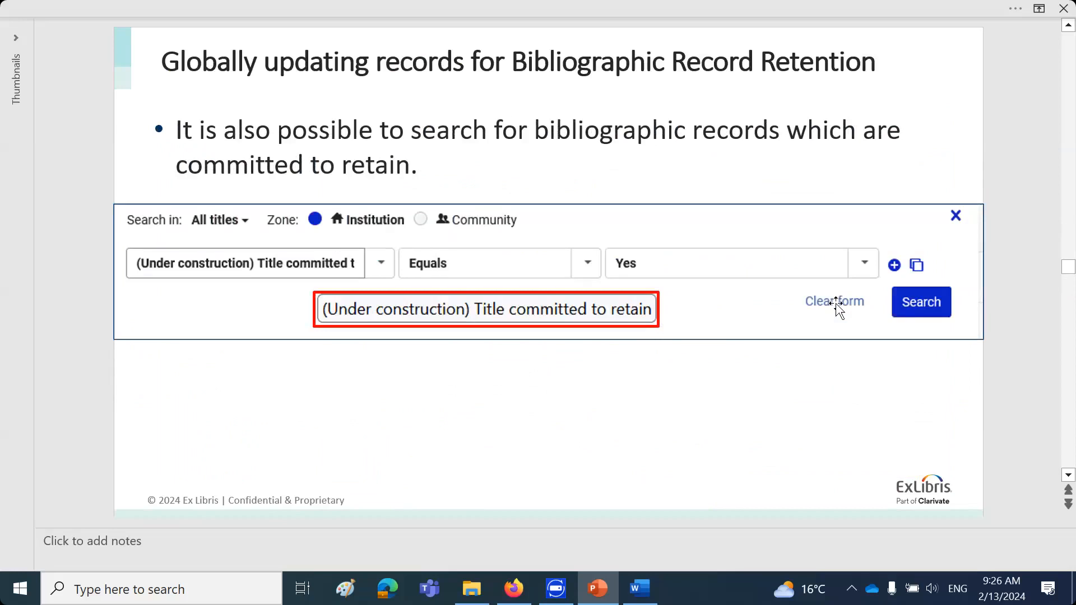
Switch to Alma in Firefox and run an advanced physical titles search where "(Under construction) Title committed to retain" equals Yes
left_click(531, 600)
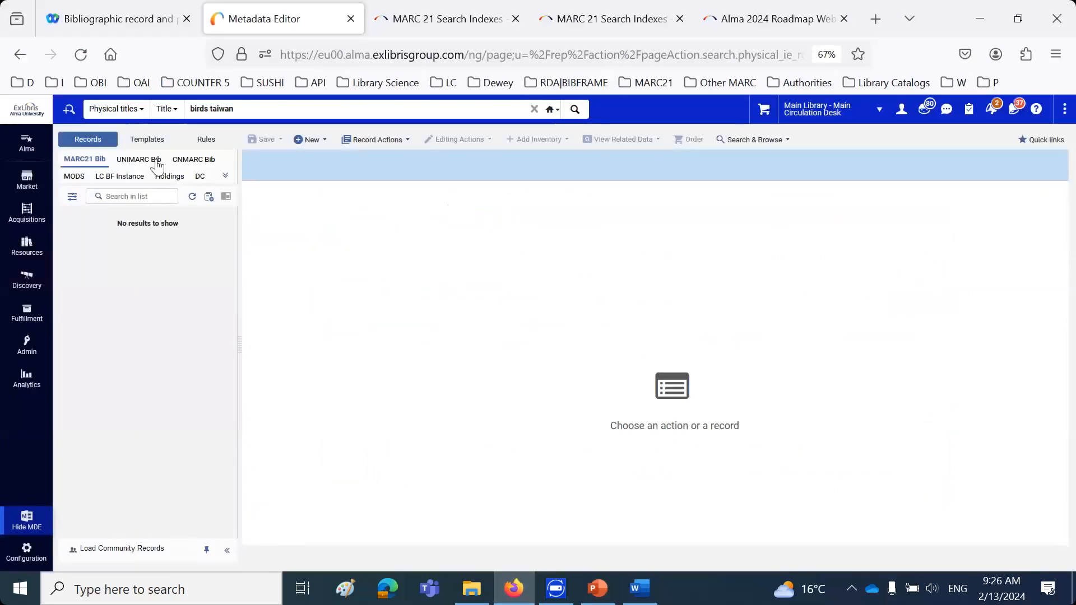
left_click(70, 110)
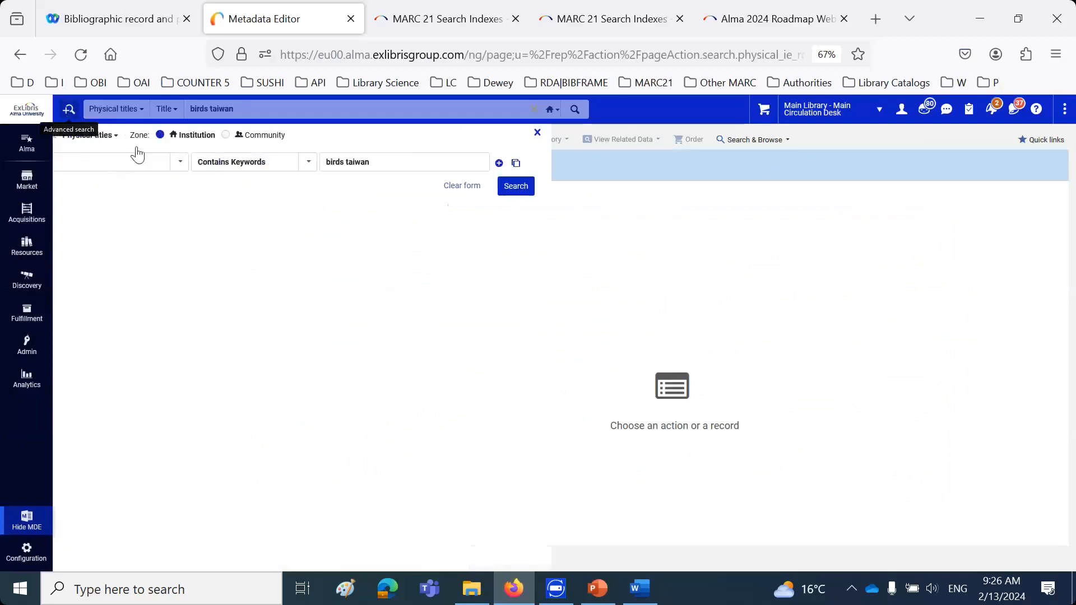
left_click(163, 159)
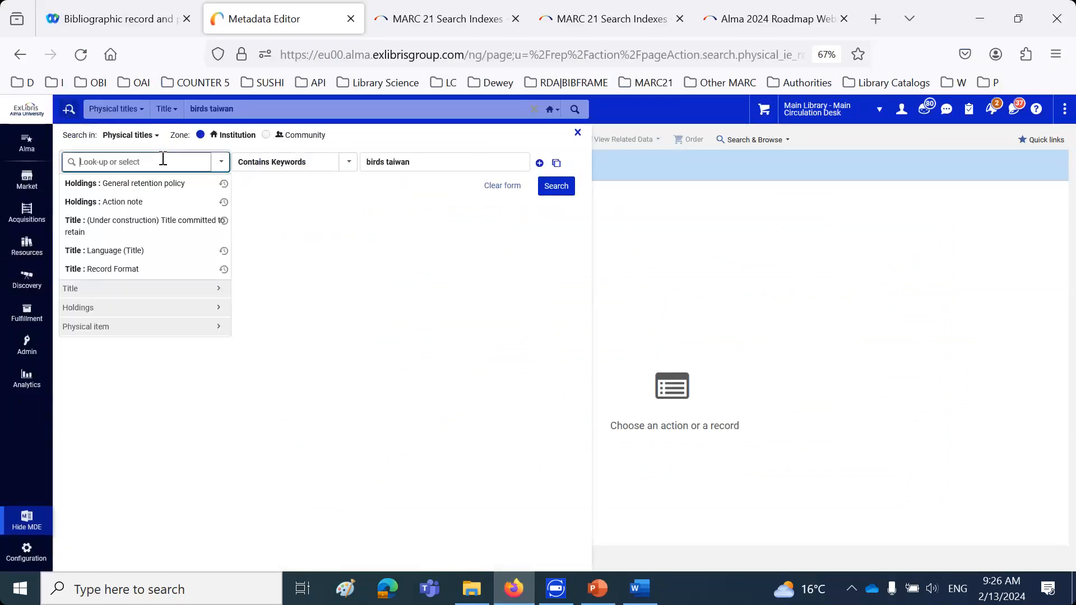
type("retain")
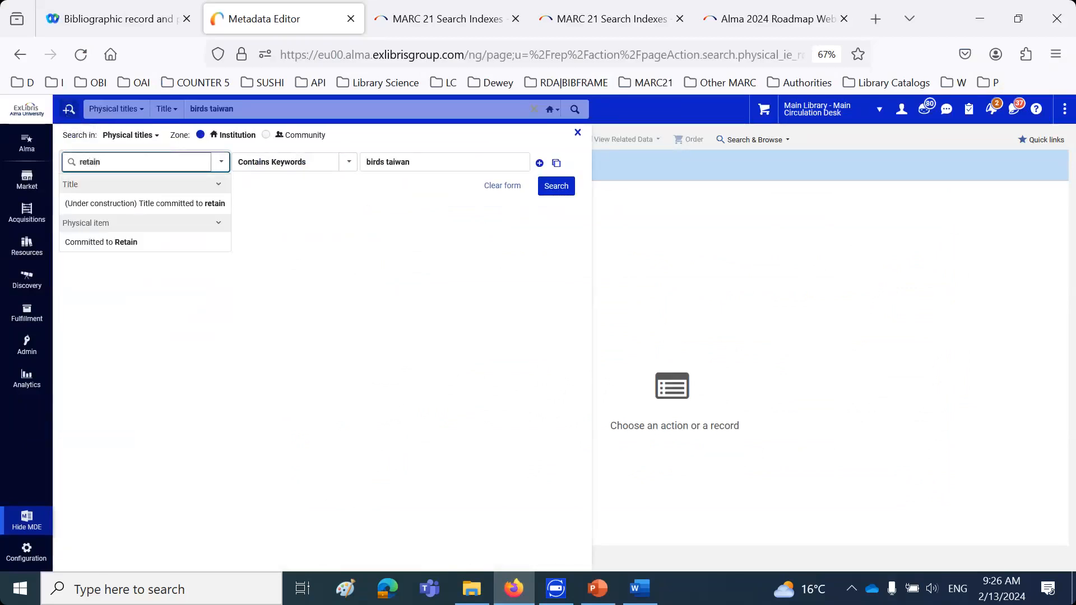
left_click(115, 204)
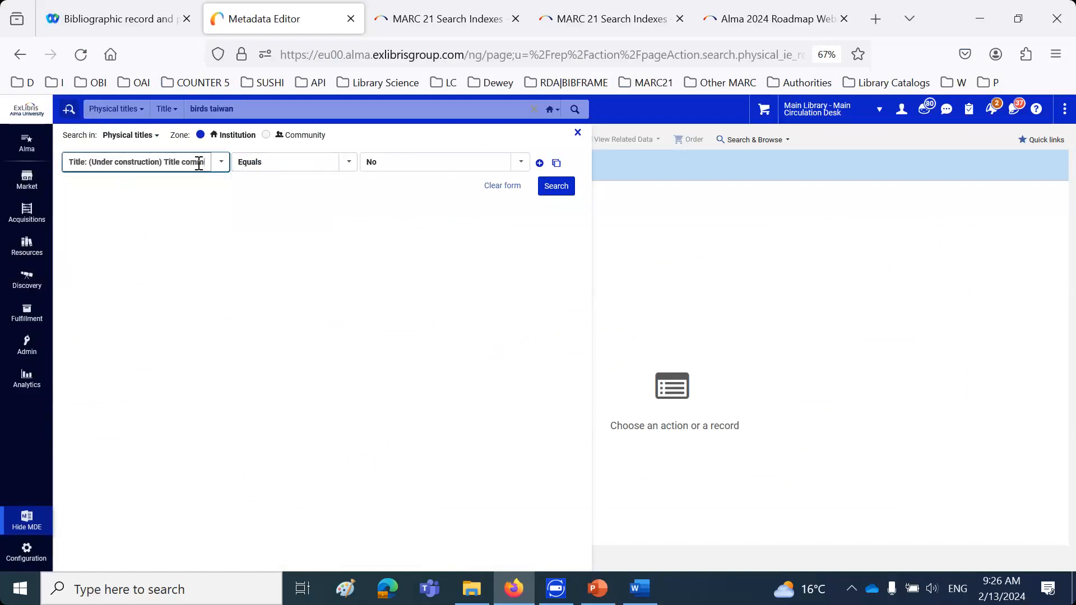
left_click_drag(164, 162, 240, 166)
left_click(246, 212)
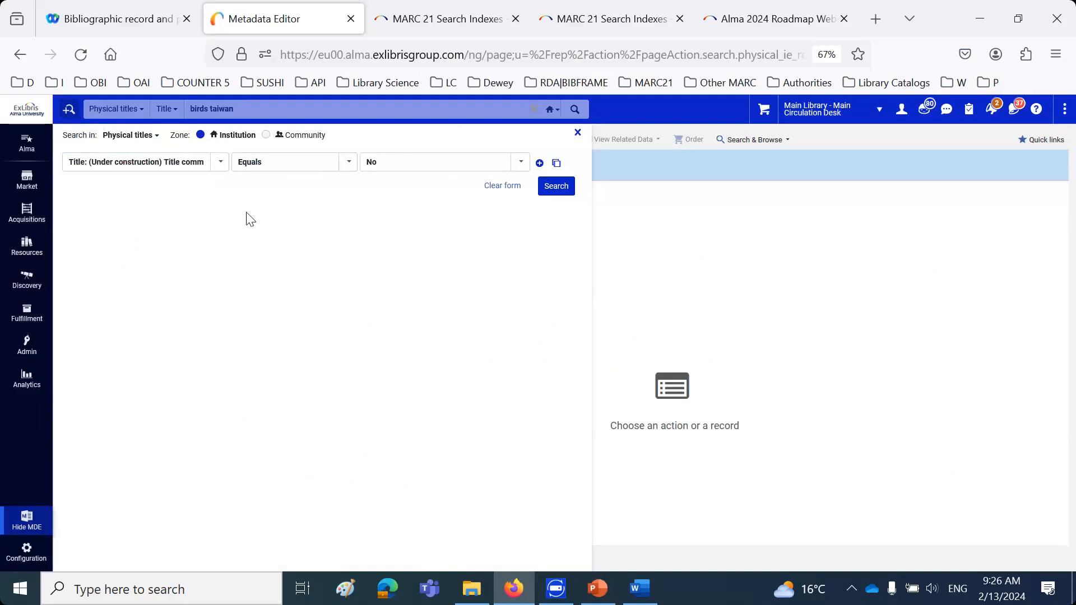
left_click(414, 161)
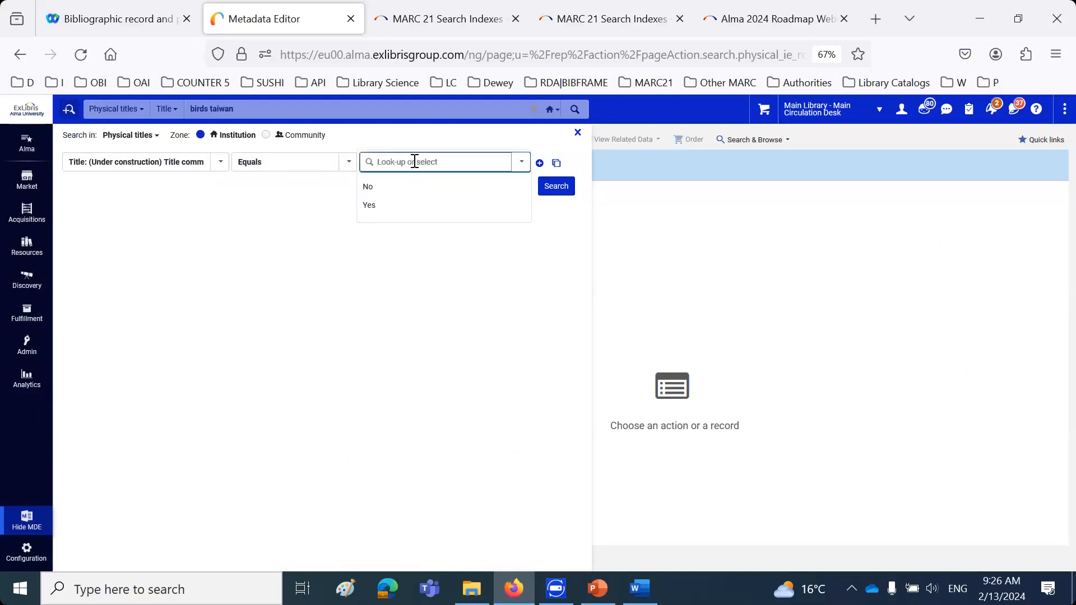
left_click(393, 207)
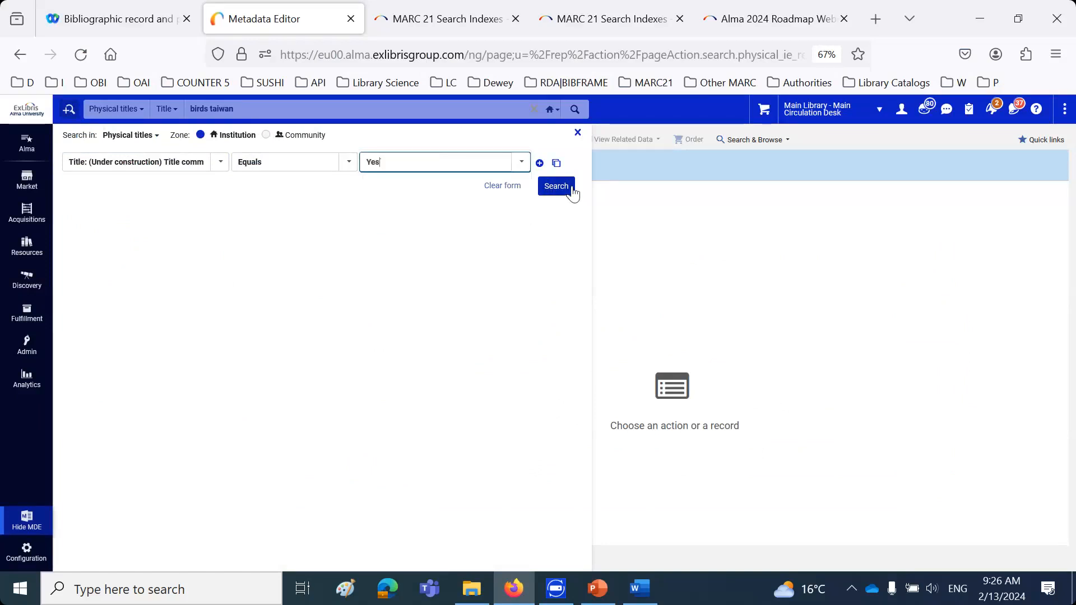
left_click(552, 191)
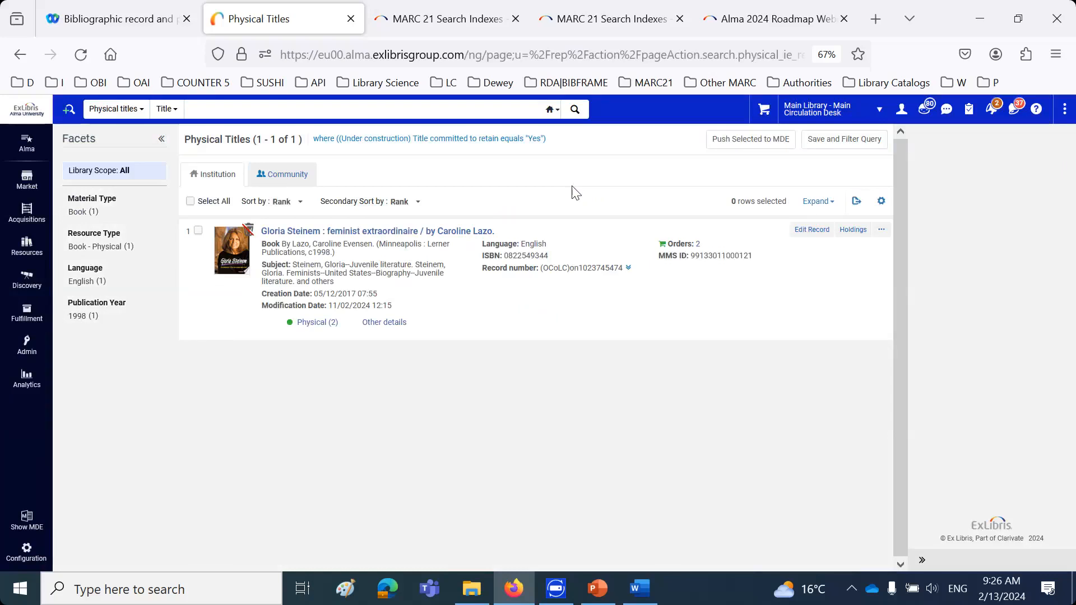
Run an advanced search in All titles where "(Under construction) Title committed to retain" equals Yes
left_click(119, 109)
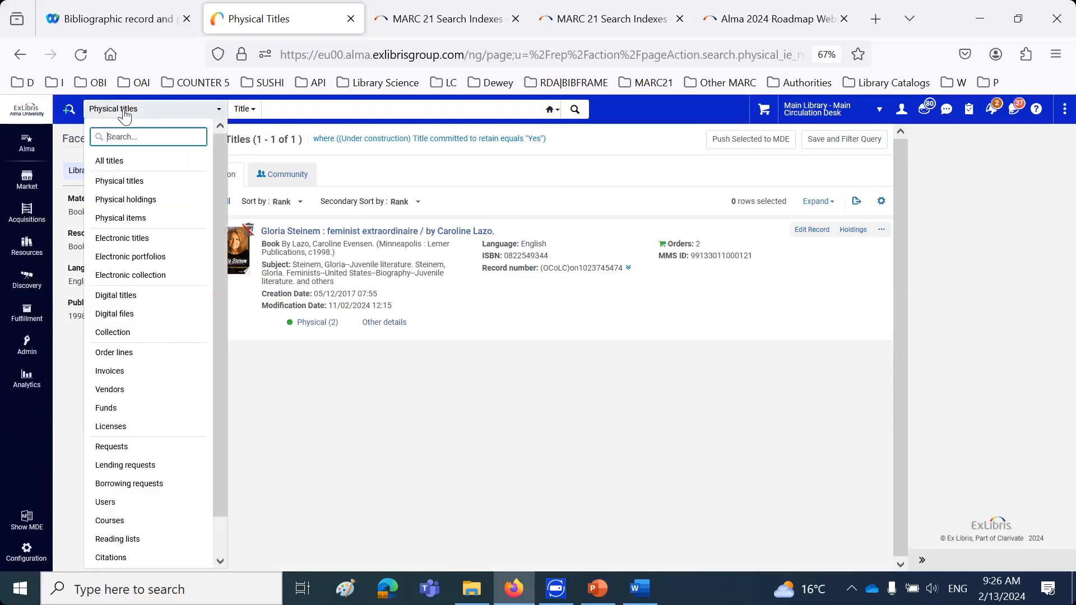
left_click(110, 160)
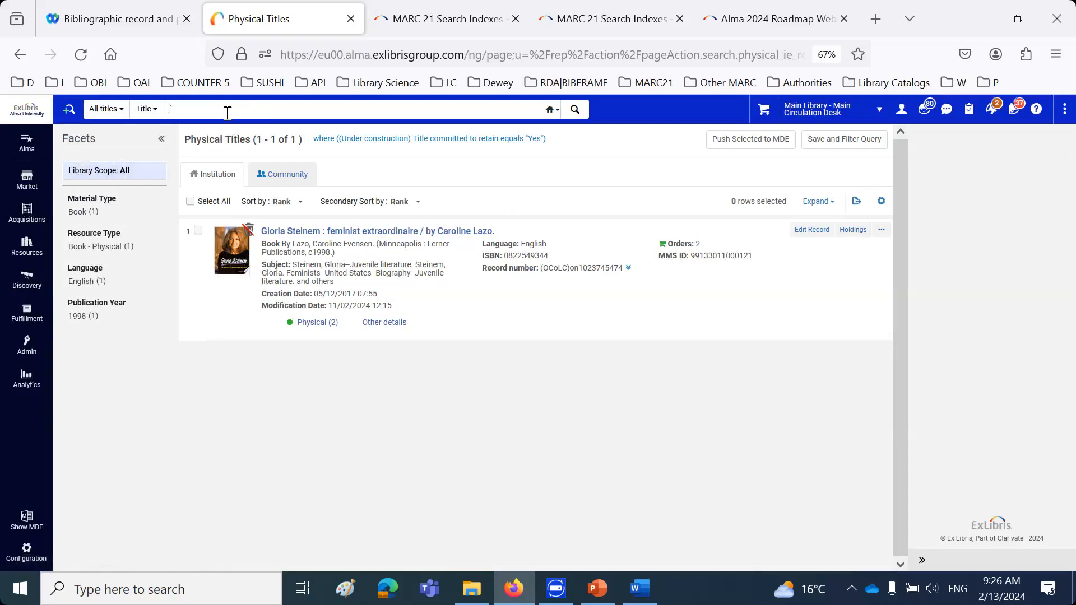
left_click(69, 108)
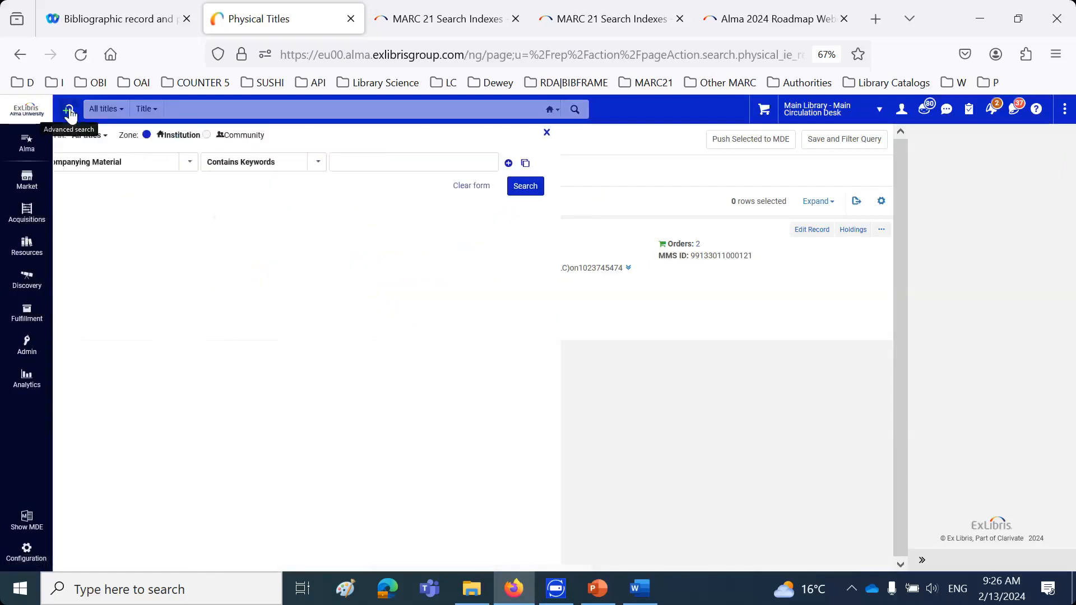
left_click(175, 162)
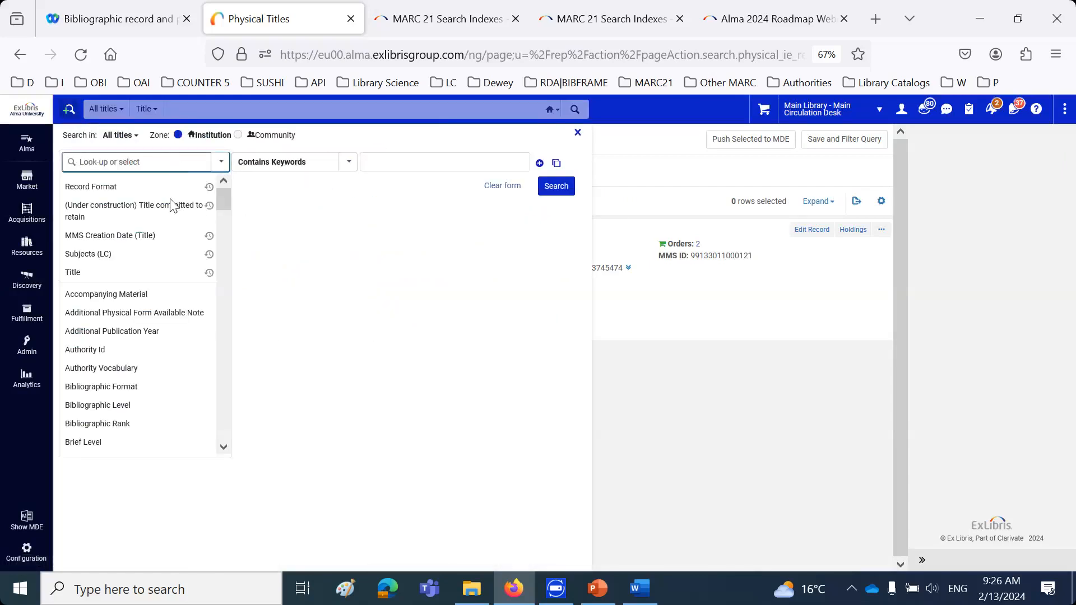
left_click(169, 203)
left_click(384, 161)
left_click(404, 207)
left_click(559, 191)
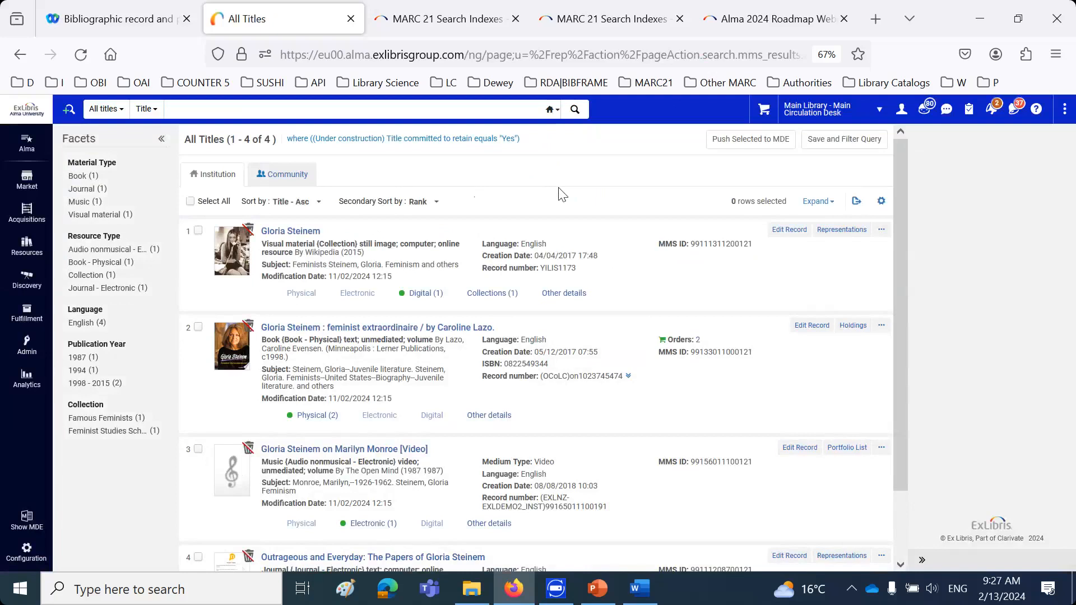
Look through the search results, check field 583 in the "Gloria Steinem" visual material record, and return to the results
scroll(549, 274, "down", 3)
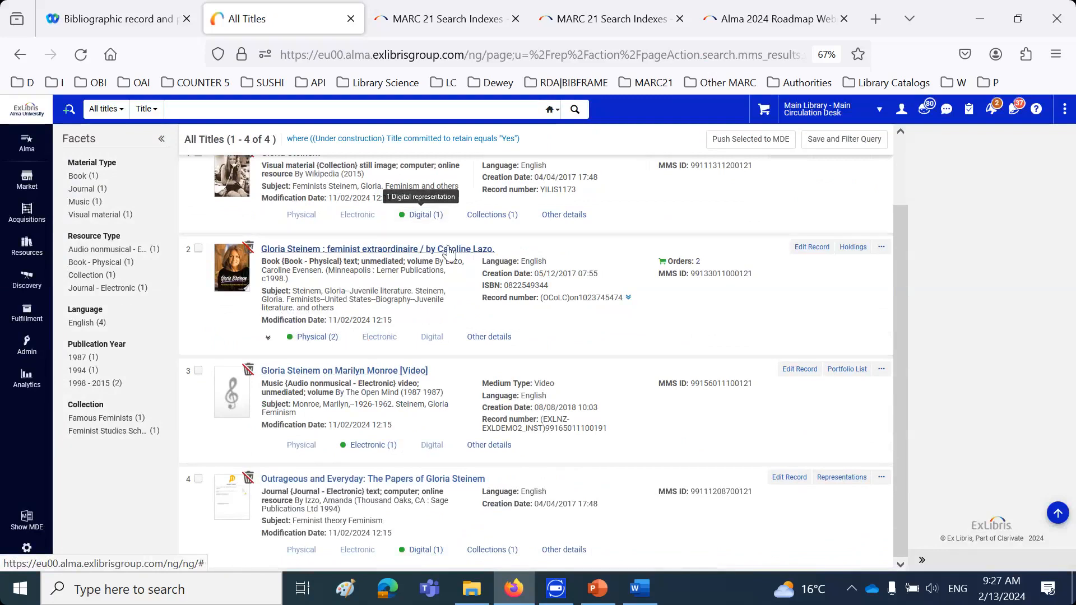
scroll(445, 238, "up", 1)
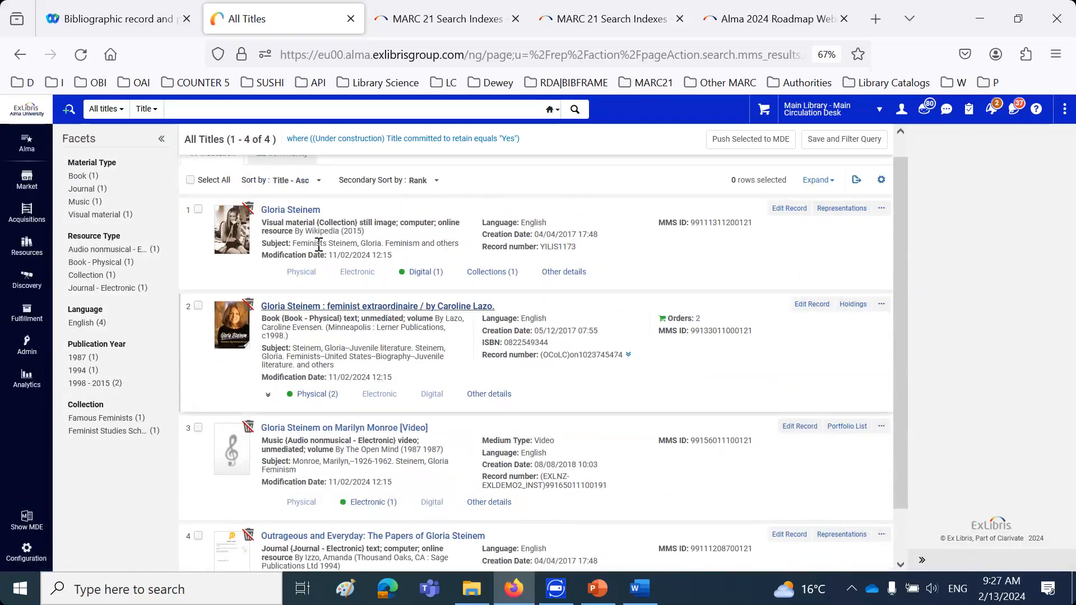
left_click(301, 213)
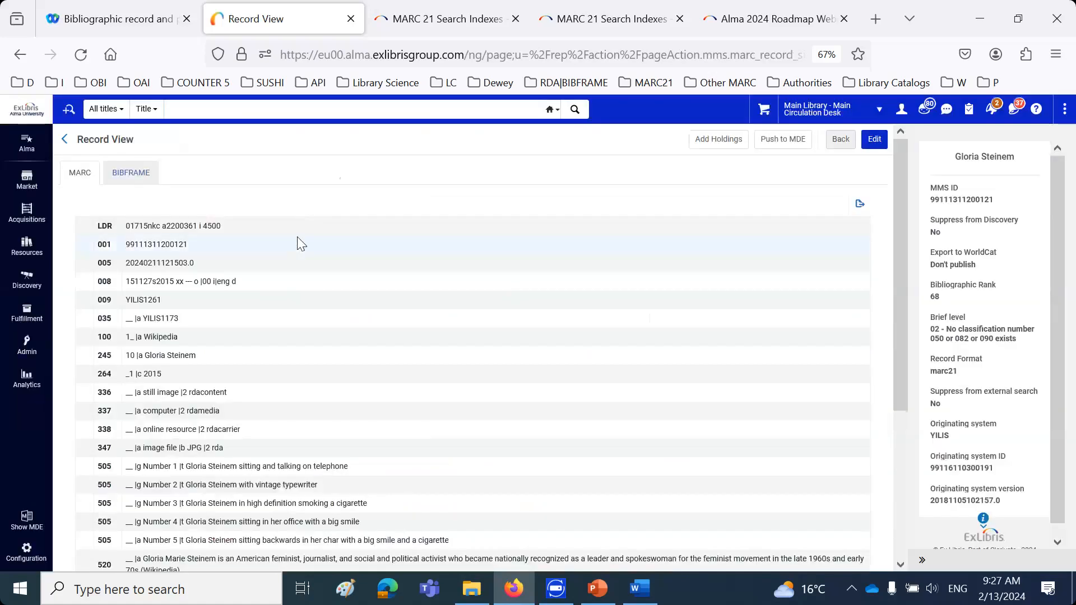
scroll(297, 236, "down", 5)
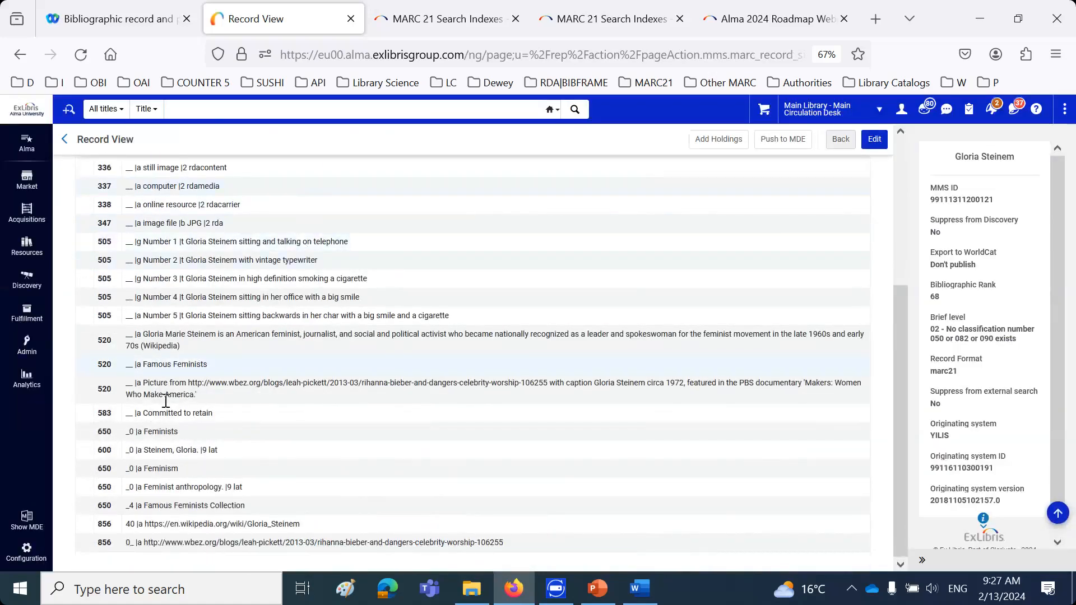
left_click_drag(145, 413, 250, 416)
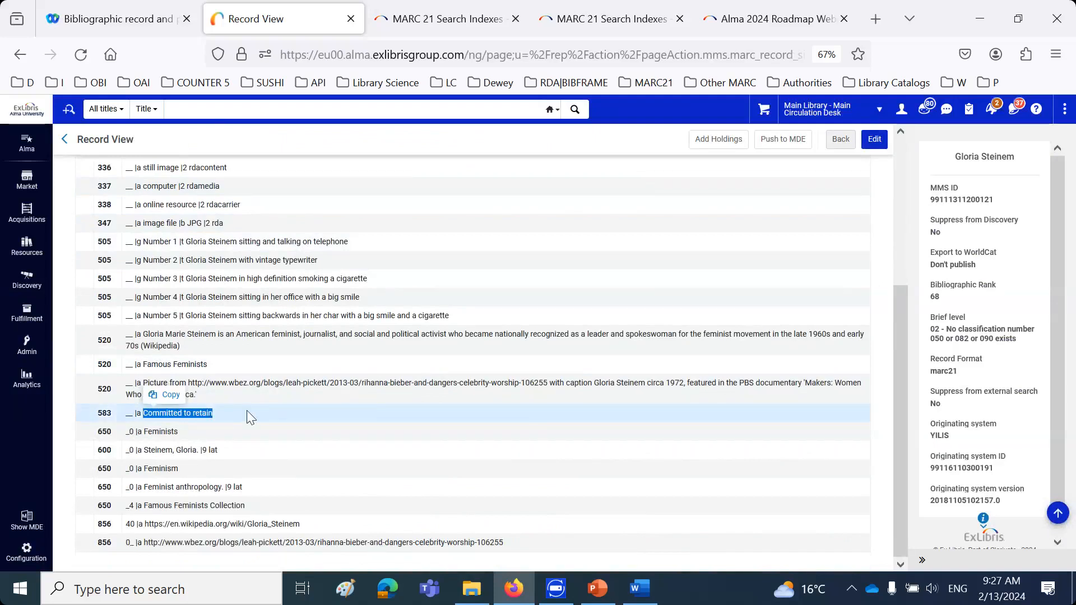
left_click(835, 141)
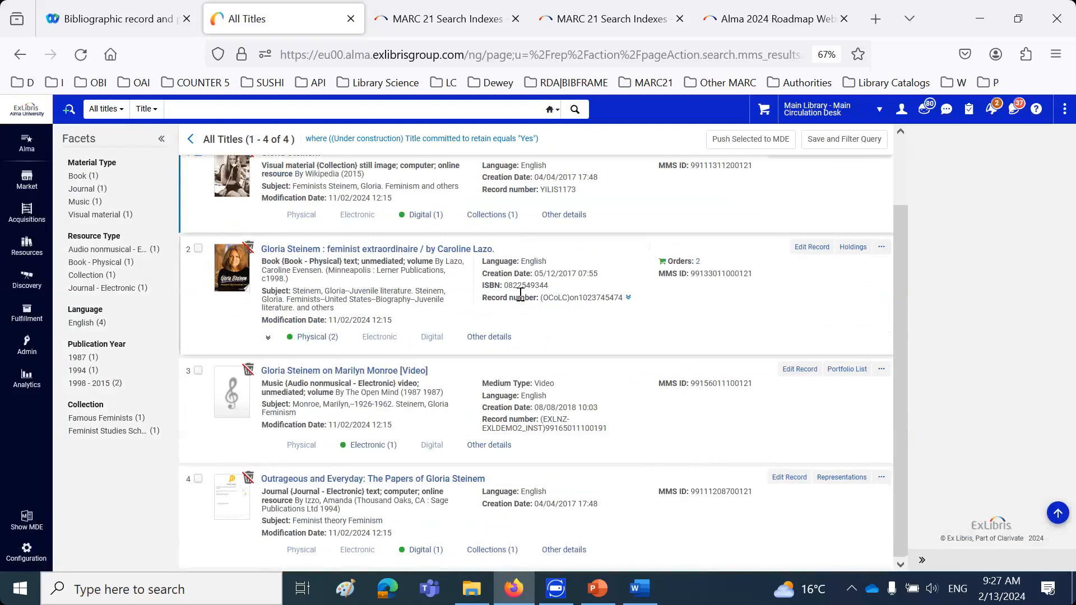
Check field 583 in the "Gloria Steinem on Marilyn Monroe [Video]" record and return to the results
left_click(372, 372)
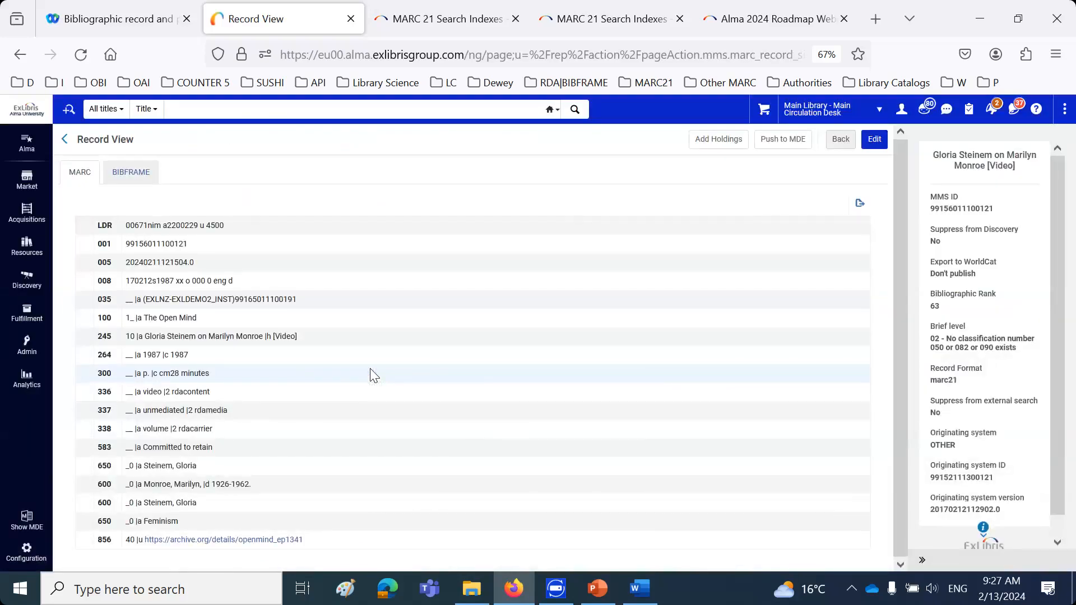
left_click_drag(142, 447, 245, 447)
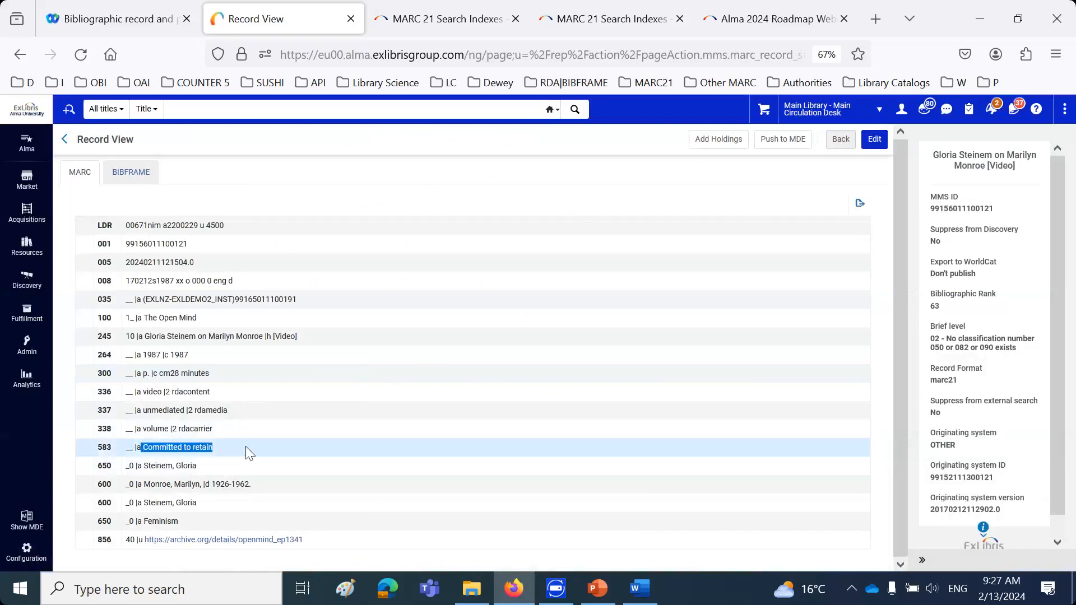
left_click(841, 140)
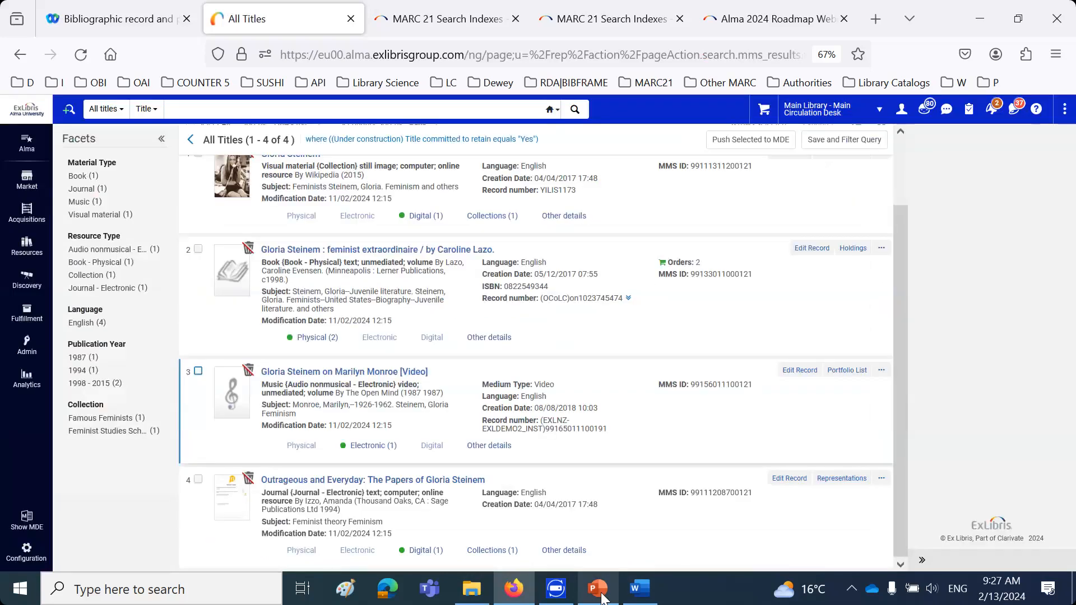
Switch to the PowerPoint presentation and read the slide on the committed-to-retain icon in repository search results
left_click(598, 594)
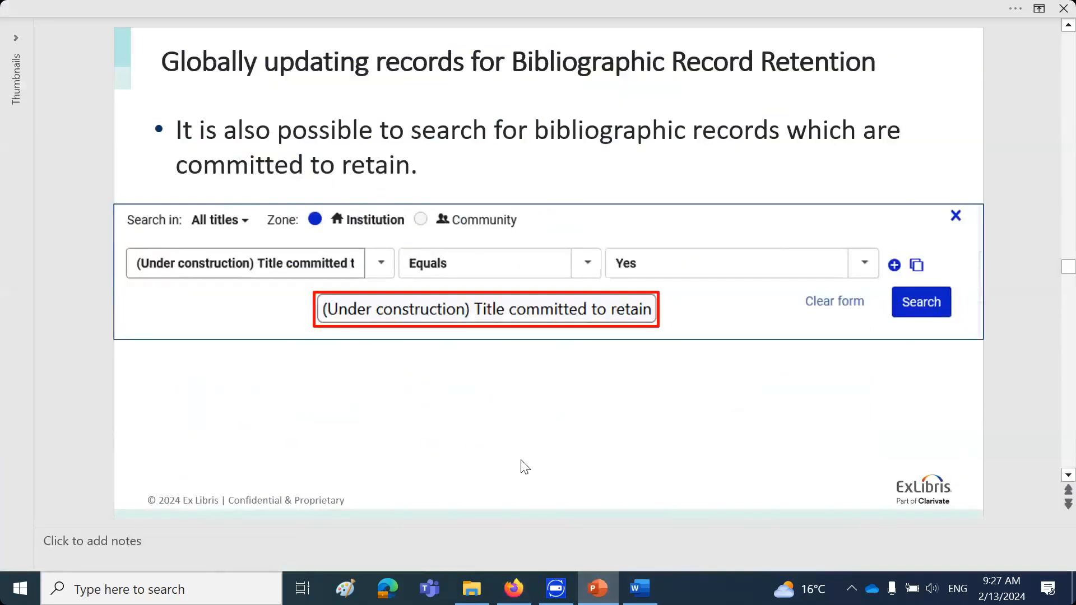
scroll(525, 467, "down", 2)
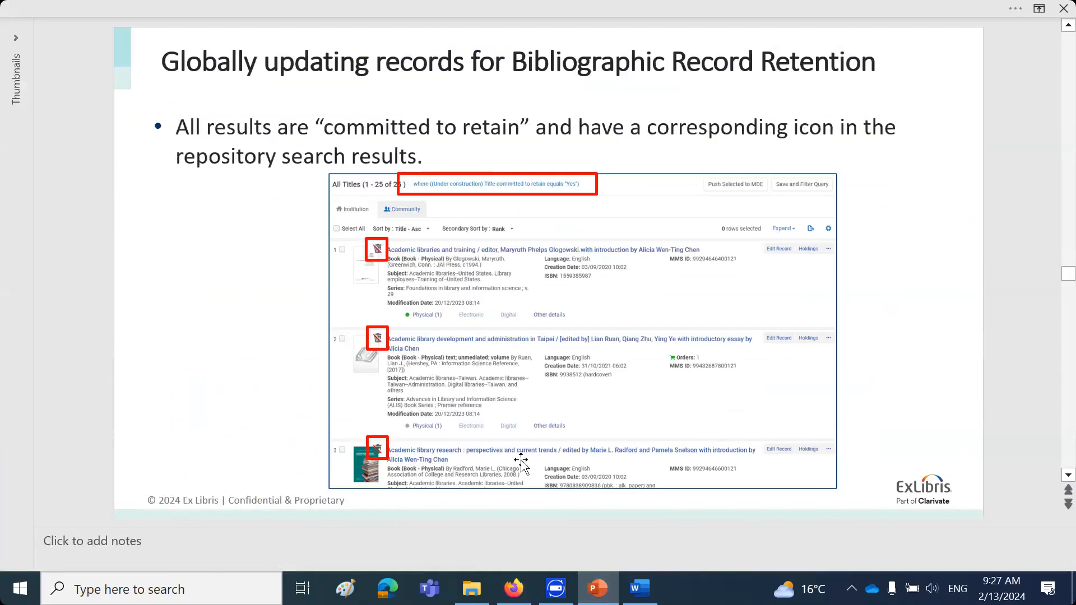
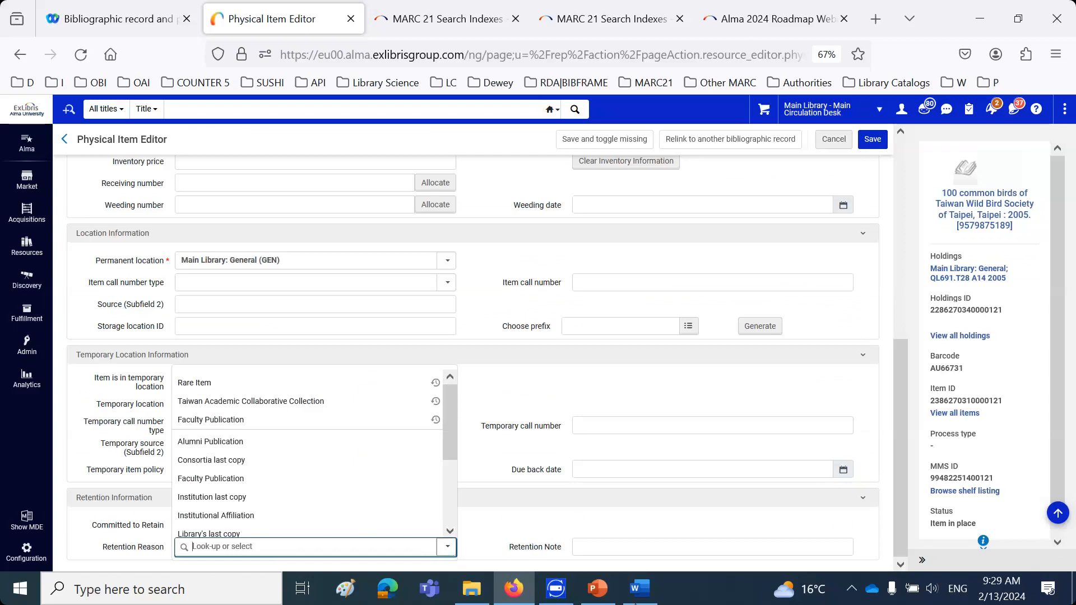
Switch to the PowerPoint presentation, read the physical inventory retention slides, and return to Alma in Firefox
left_click(612, 598)
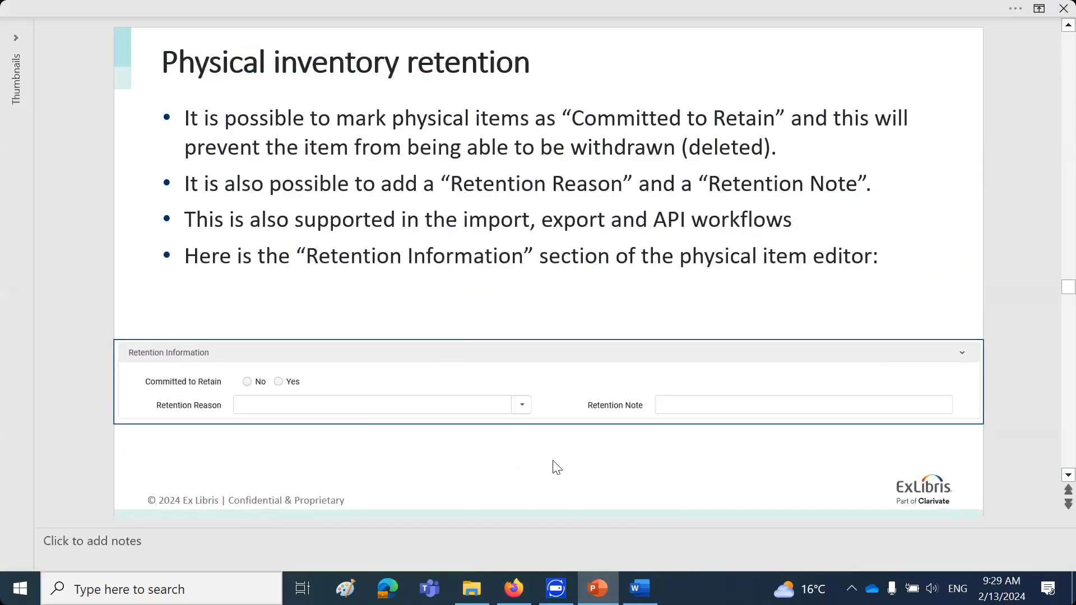
scroll(553, 467, "down", 1)
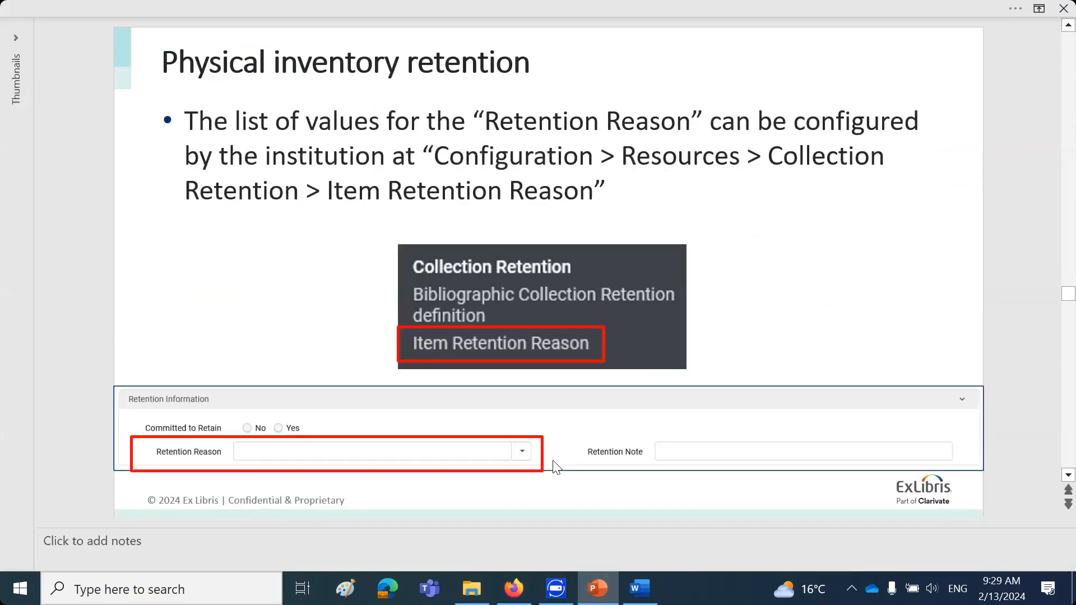
left_click(520, 597)
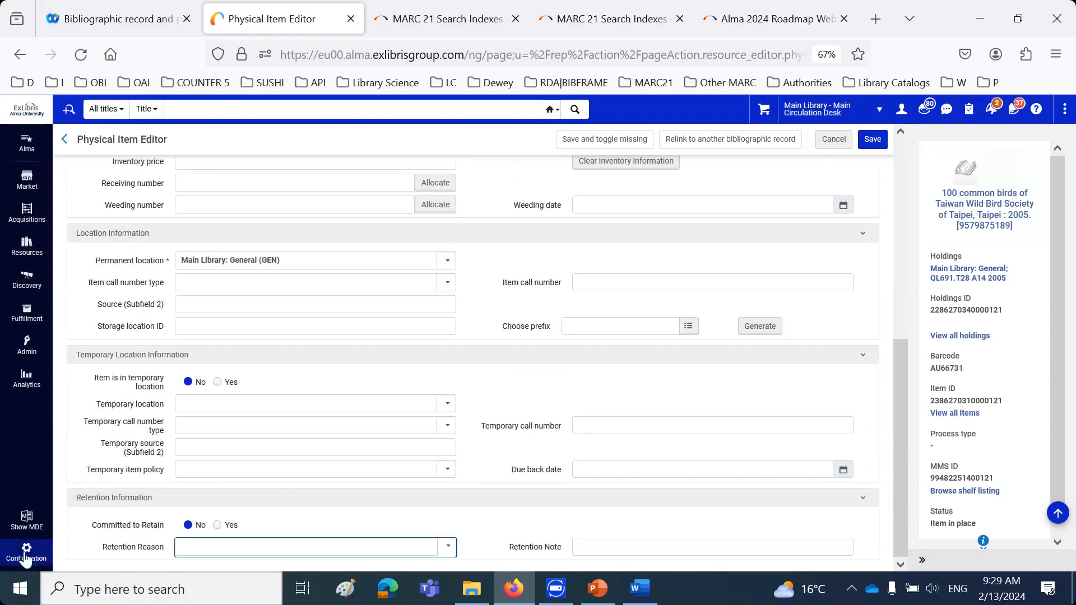
Cancel editing the physical item and open the Item Retention Reason table in the Resources configuration under Collection Retention
left_click(833, 140)
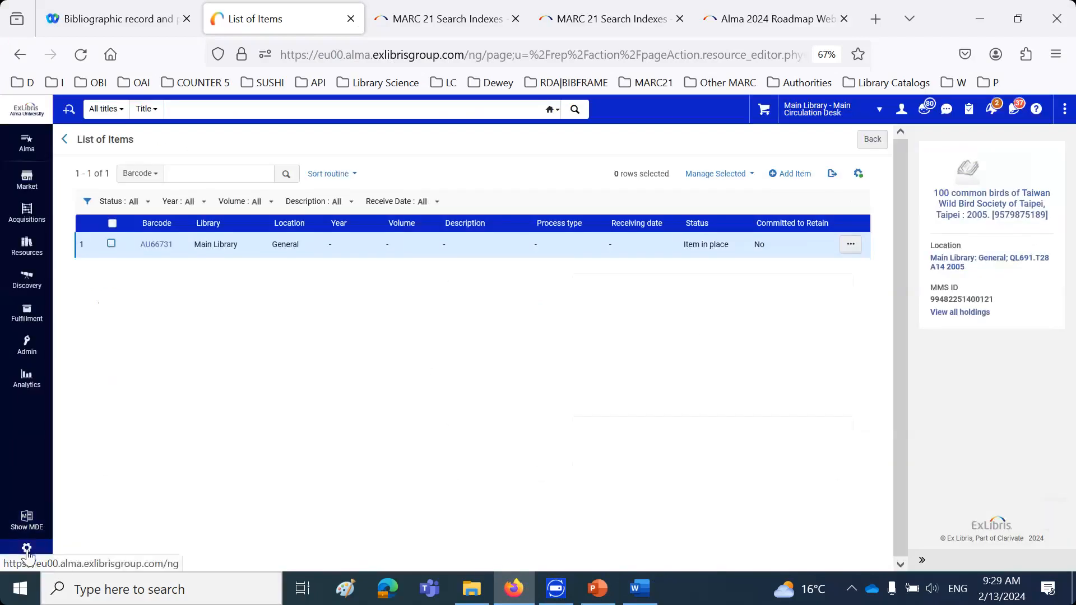
left_click(26, 551)
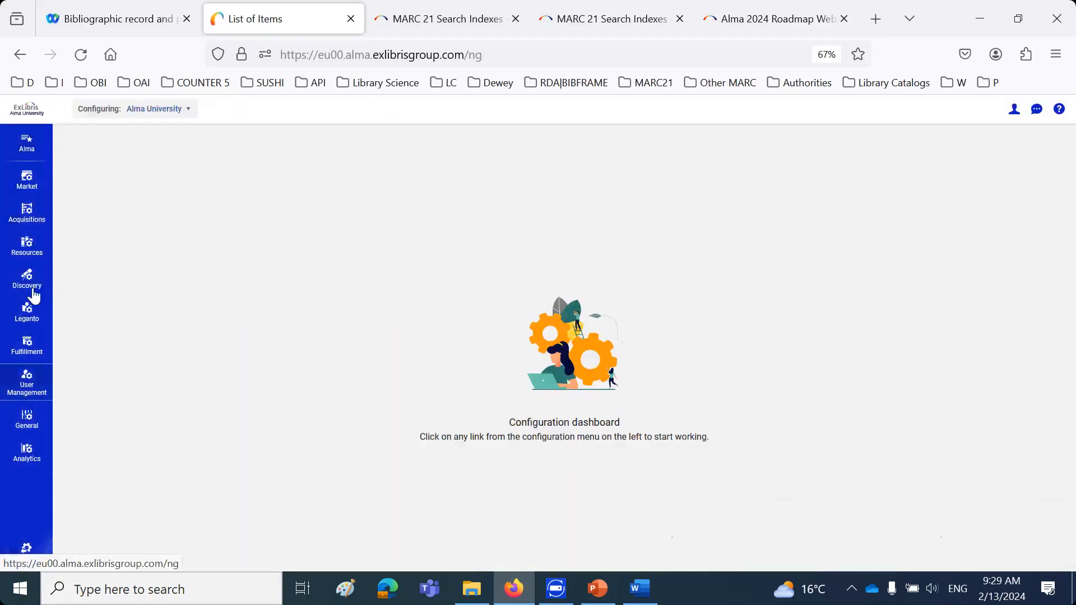
left_click(31, 246)
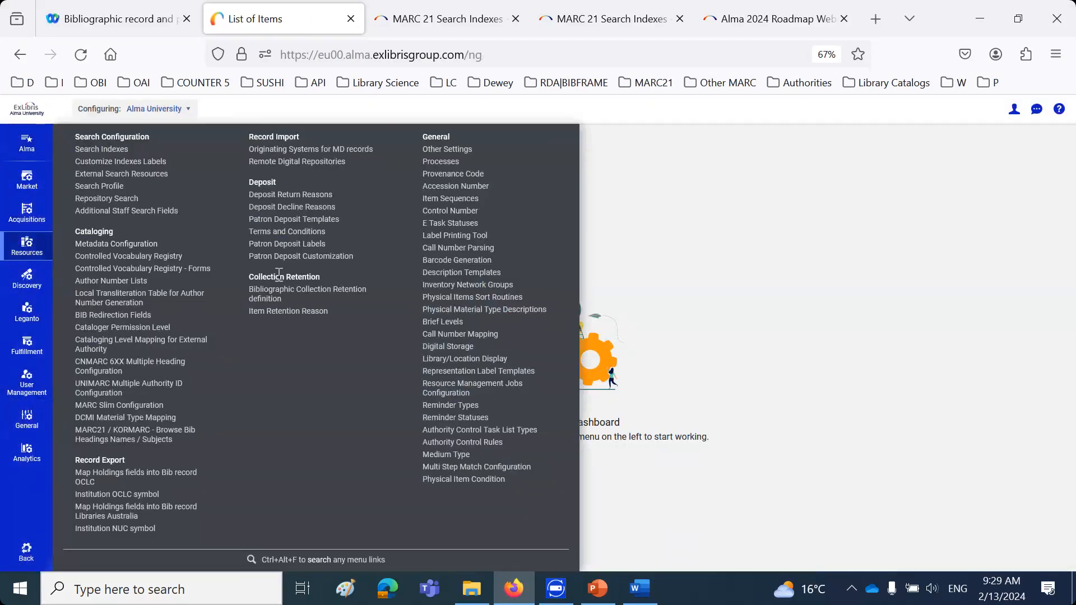
left_click_drag(249, 277, 321, 276)
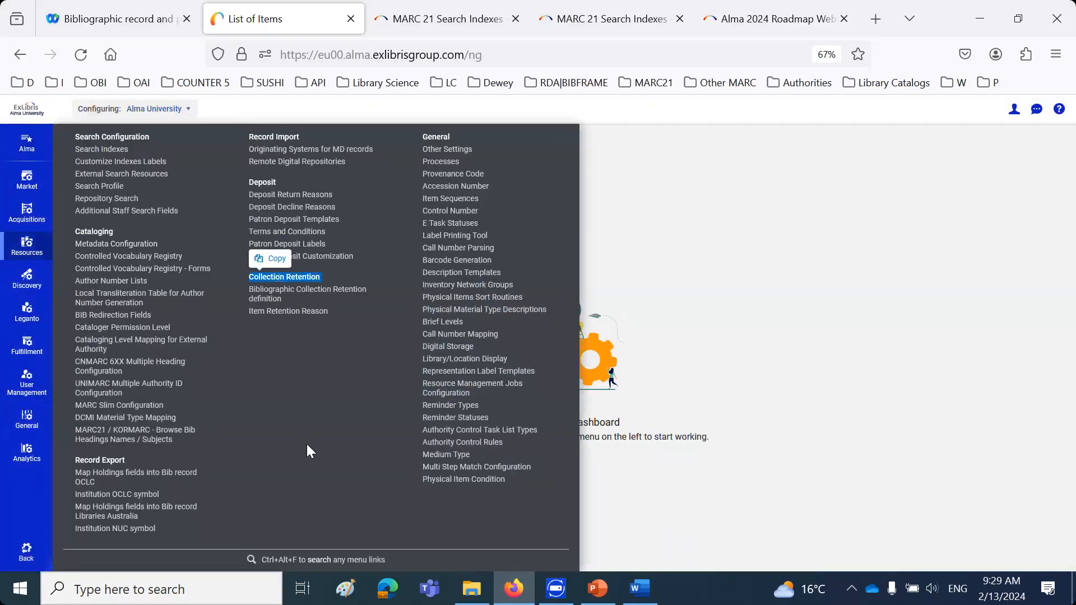
left_click(281, 311)
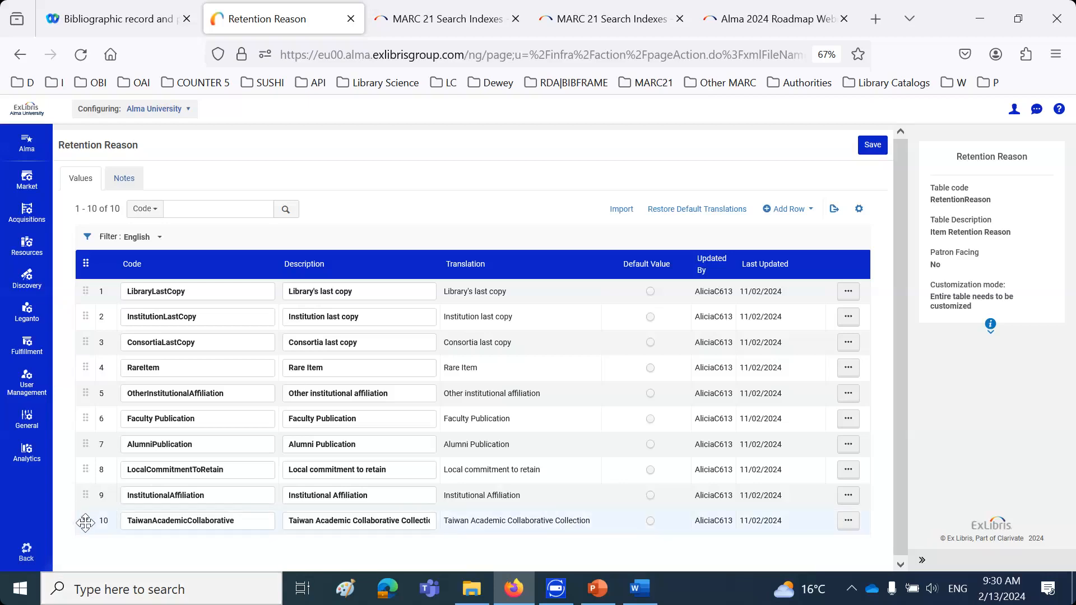
Move the TaiwanAcademicCollaborative row to the first place, widen the Description and Translation columns to fit, and save the table
left_click_drag(85, 522, 89, 294)
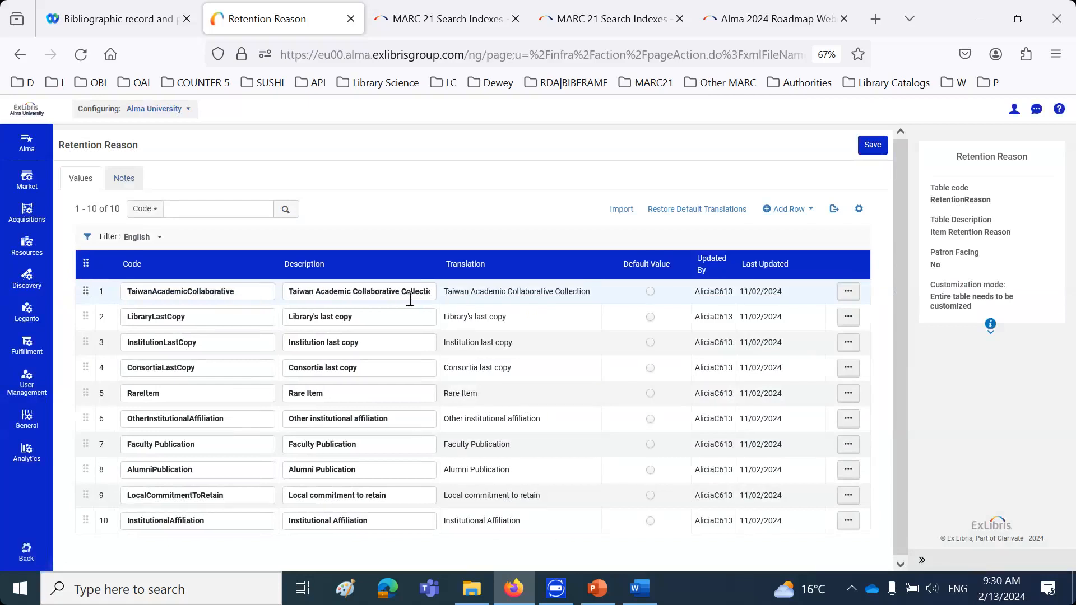
mouse_move(440, 264)
left_mouse_down()
mouse_move(486, 263)
mouse_move(455, 264)
left_mouse_up()
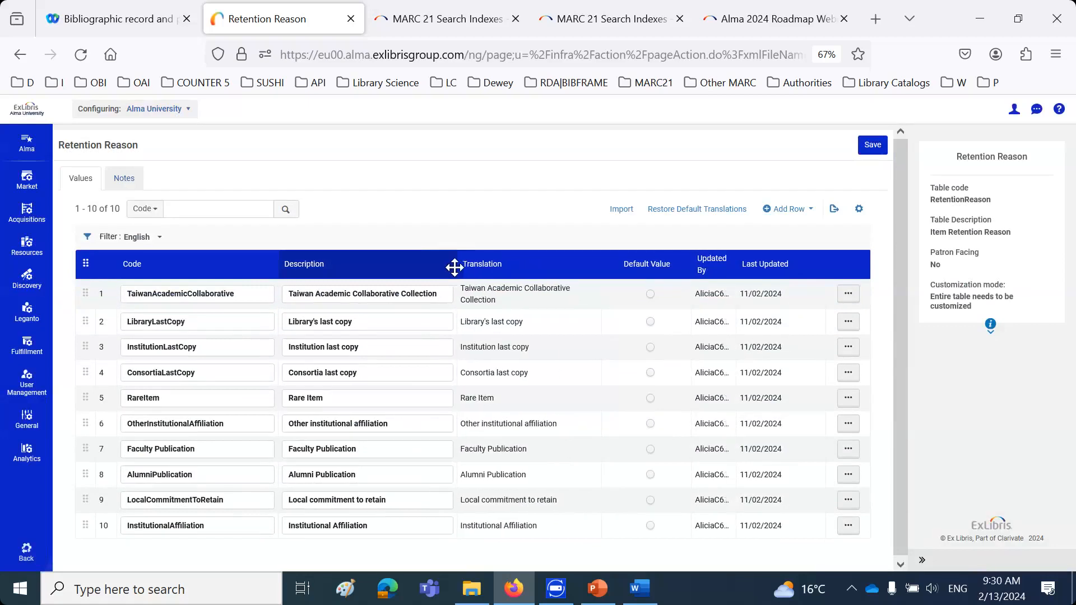
left_click_drag(607, 263, 620, 487)
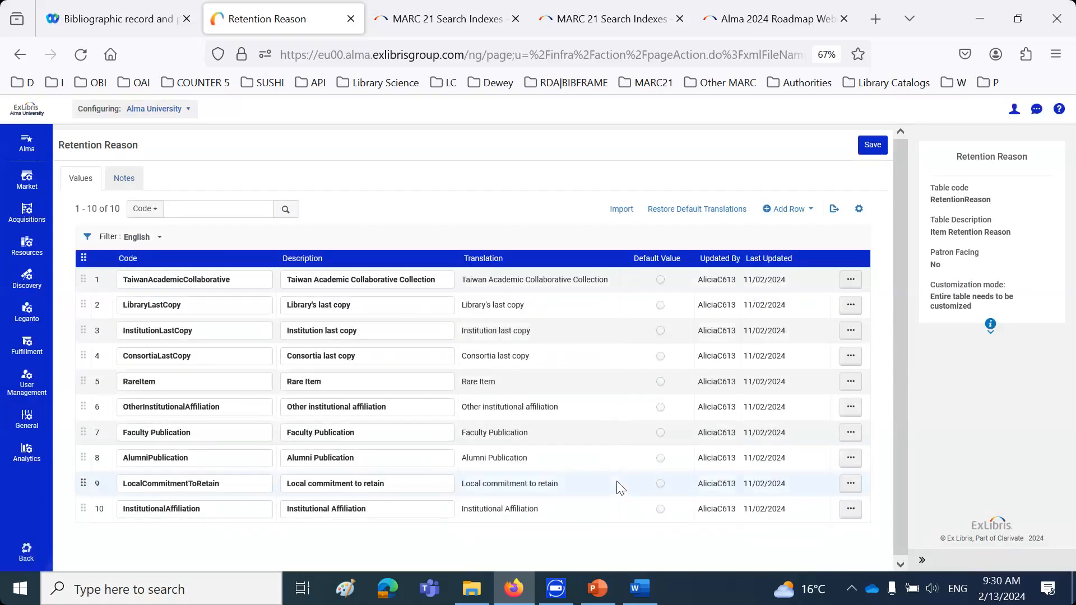
left_click(874, 145)
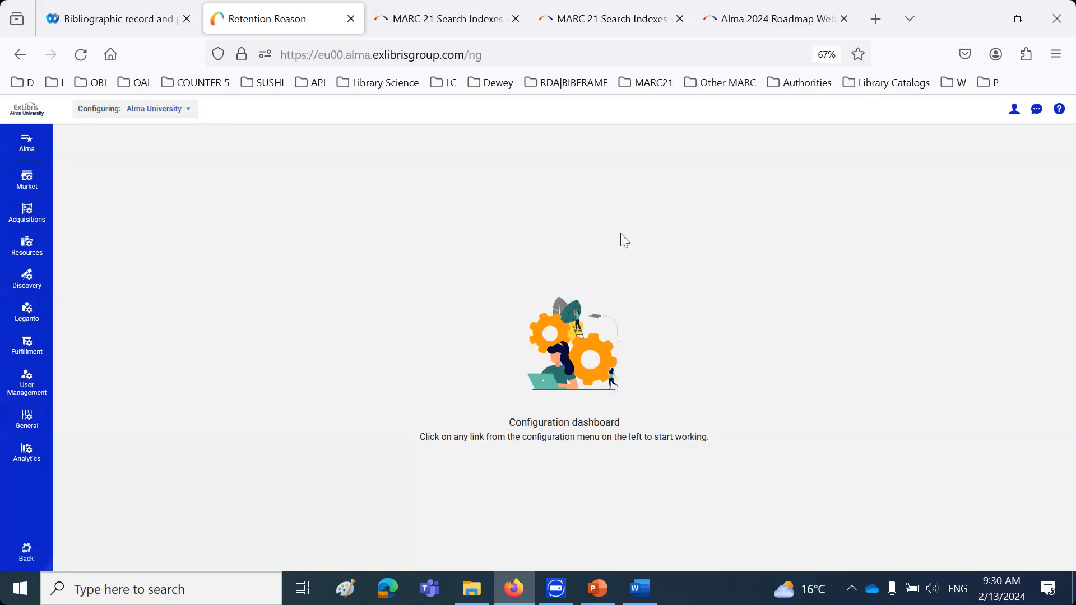
Leave configuration, rerun the recent Physical titles search for "birds taiwan", and open the items of "100 common birds of Taiwan"
left_click(23, 550)
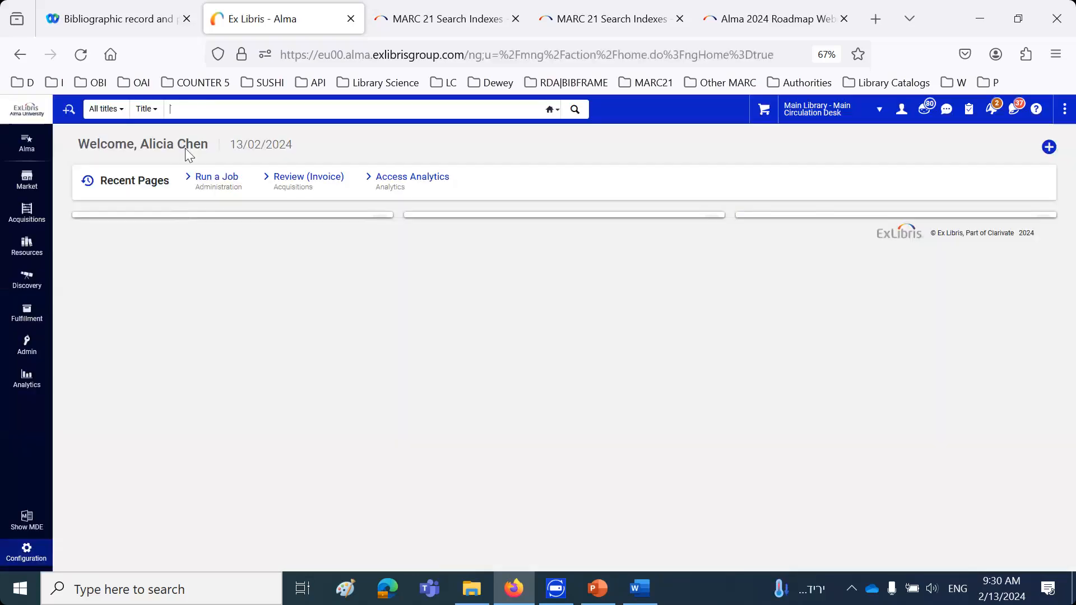
left_click(191, 109)
left_click(211, 131)
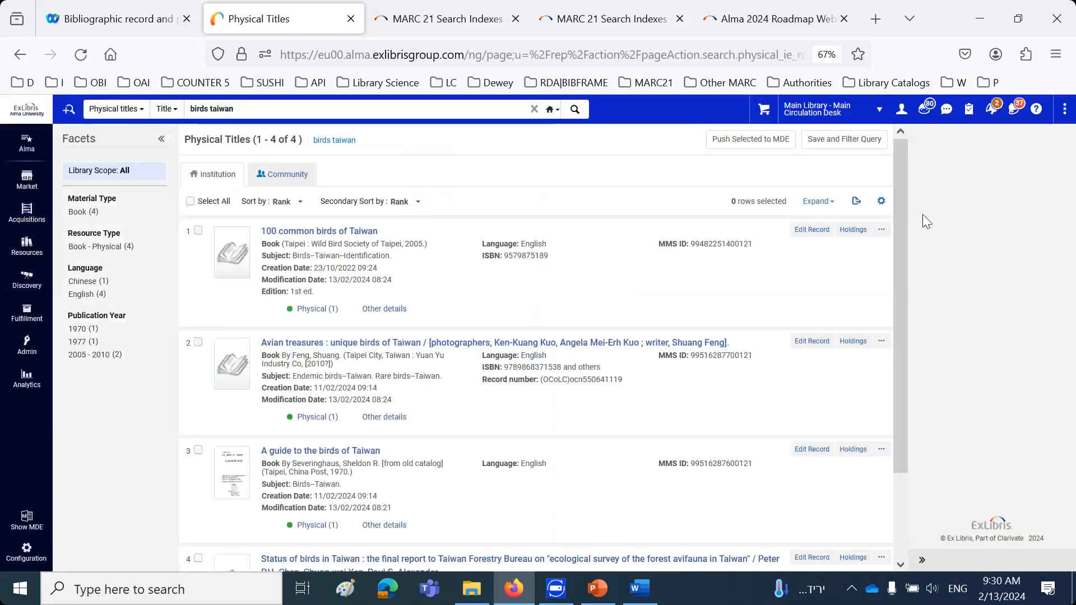
left_click(881, 230)
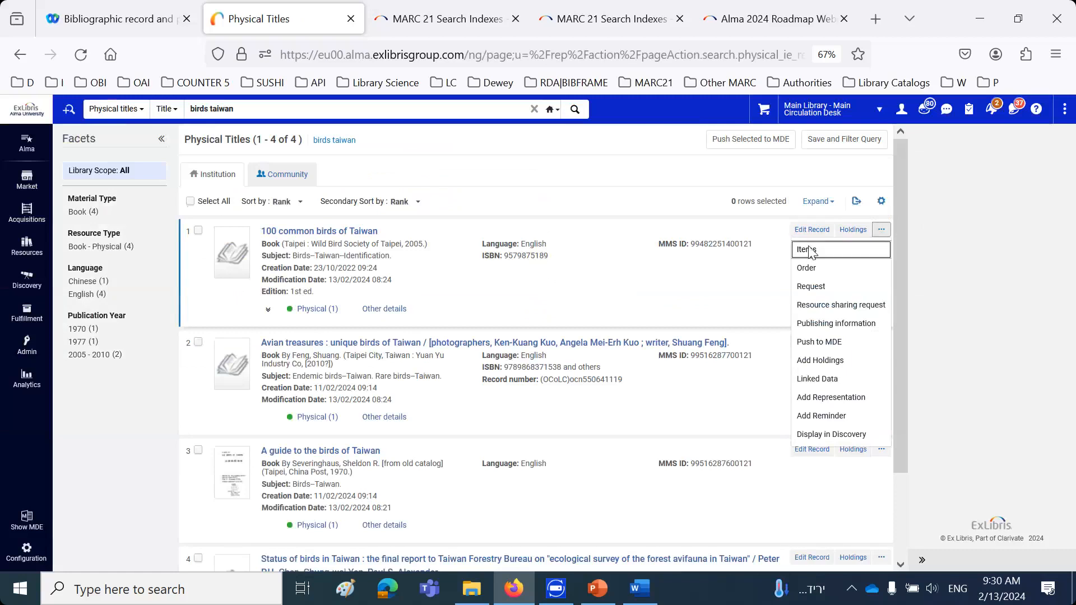
left_click(812, 246)
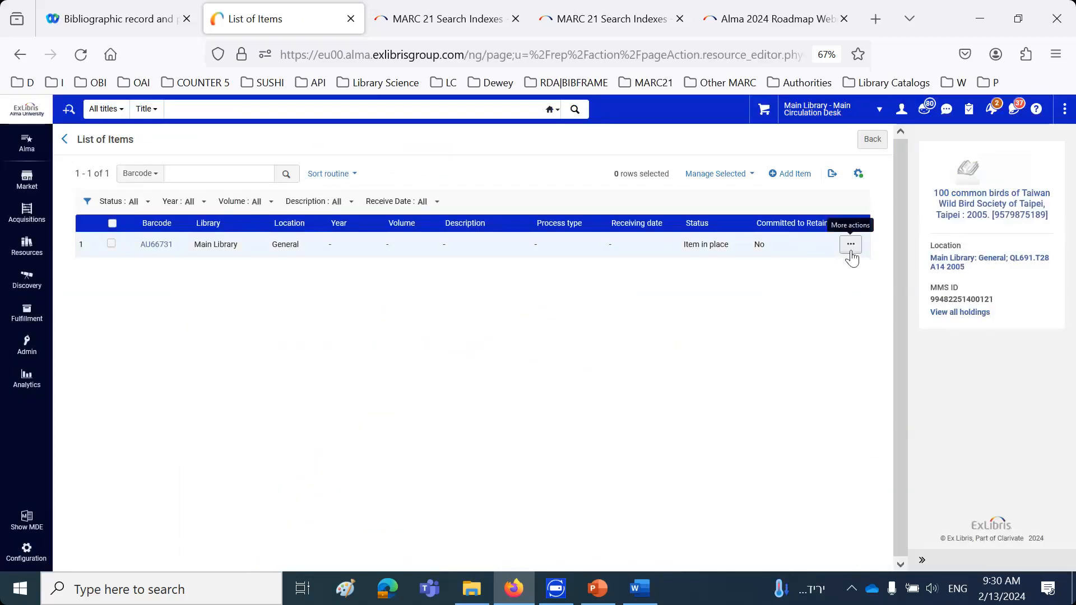
Edit item AU66731, set Committed to Retain to Yes with retention reason "Taiwan Academic Collaborative Collection", and save it
left_click(850, 245)
left_click(785, 285)
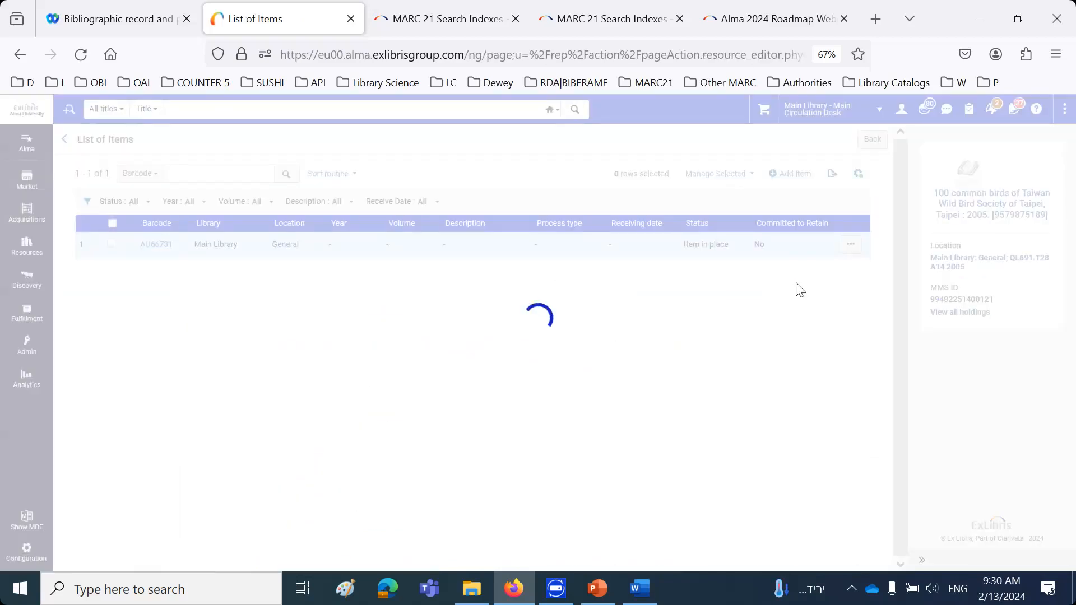
scroll(445, 424, "down", 5)
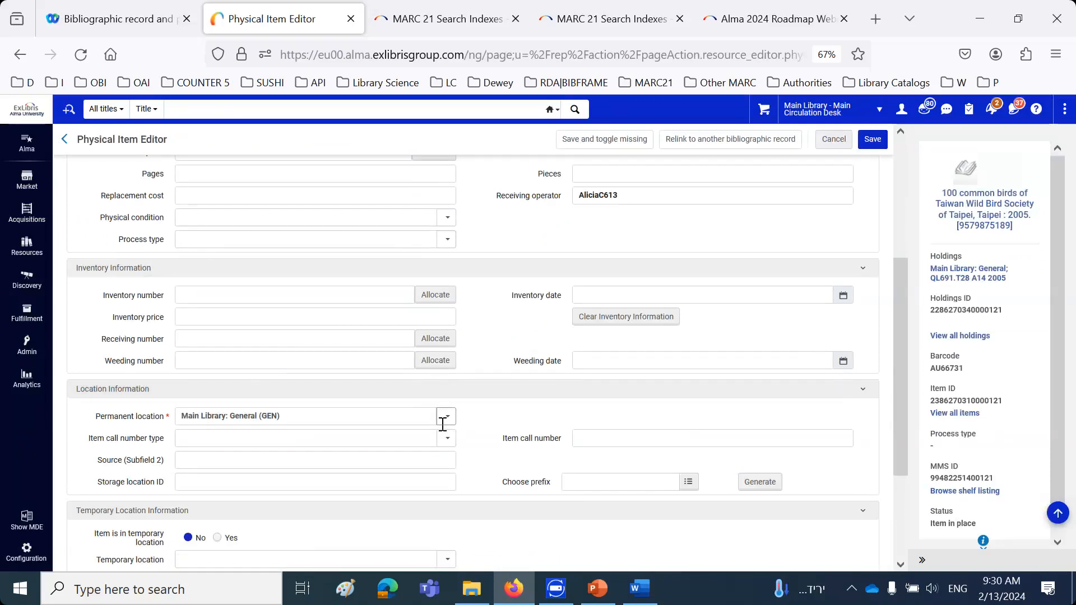
scroll(443, 429, "down", 3)
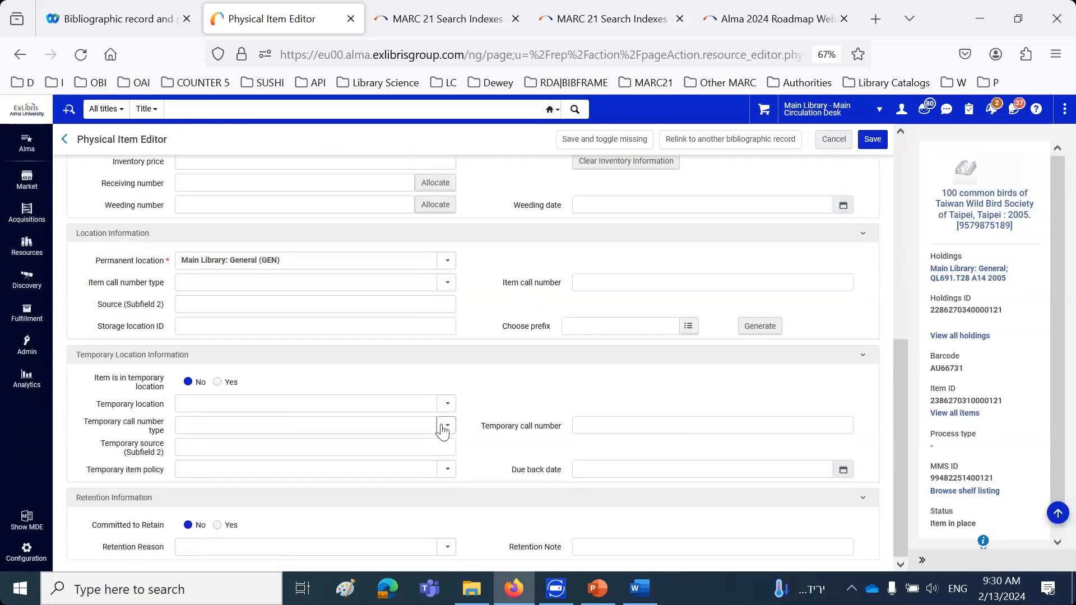
left_click(217, 526)
left_click(448, 552)
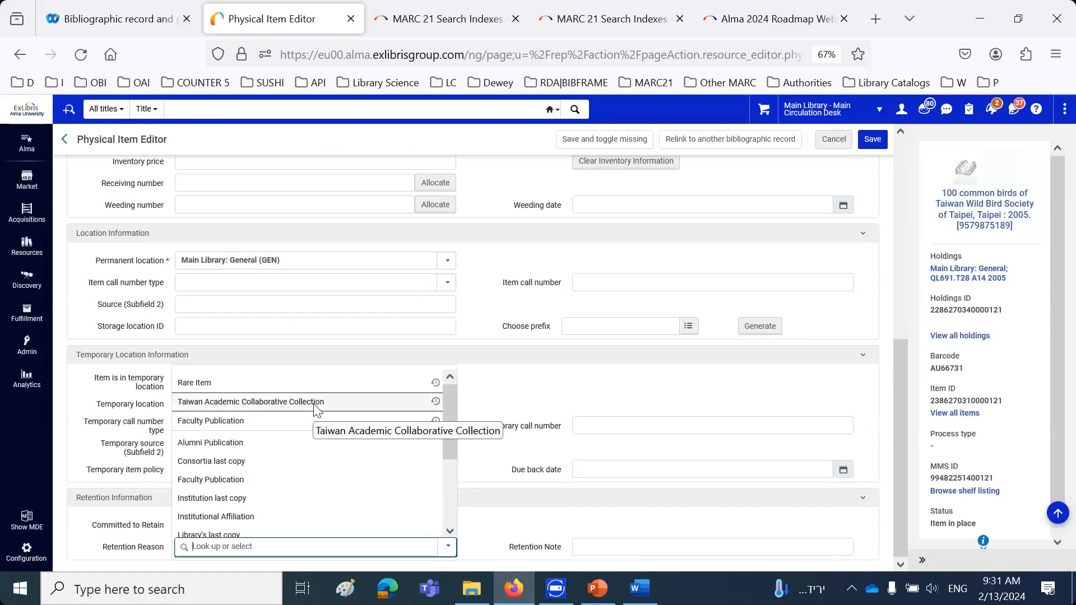
left_click(317, 410)
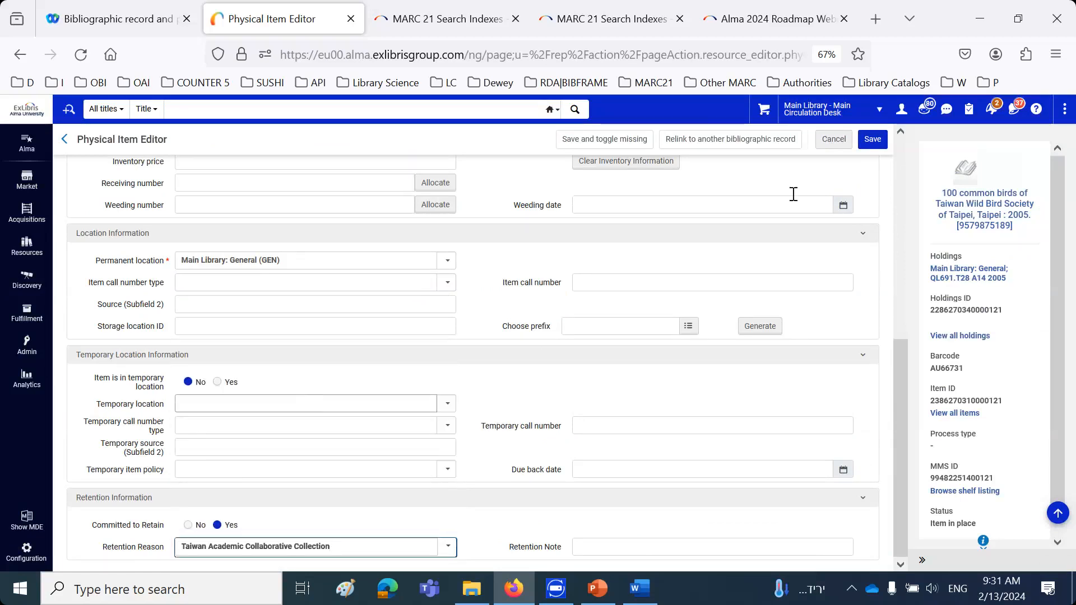
left_click(873, 139)
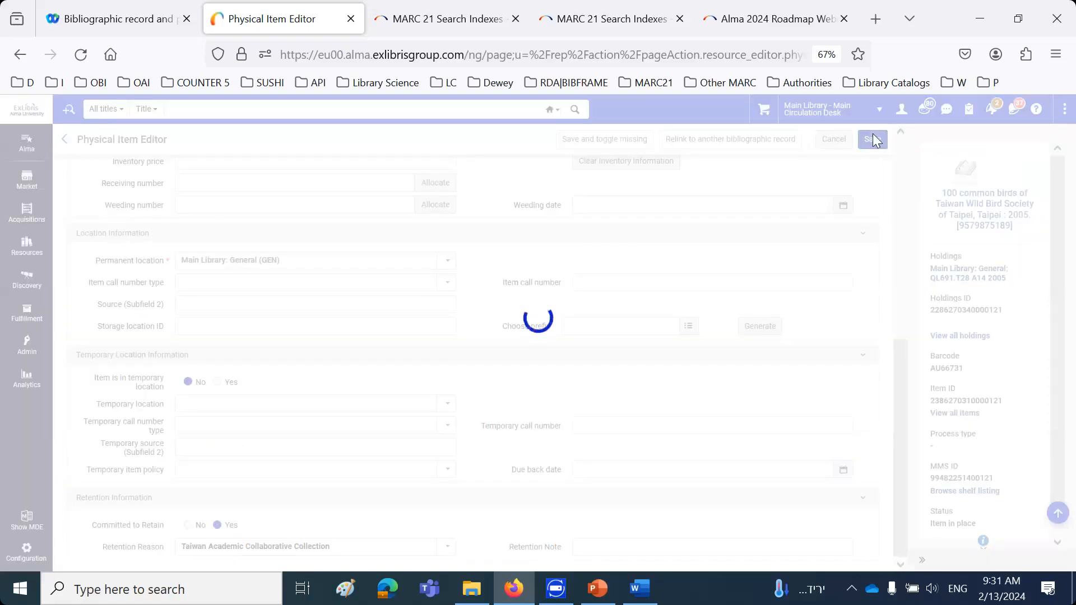
Sign out of Alma and log back in with the saved user name and password
left_click(902, 109)
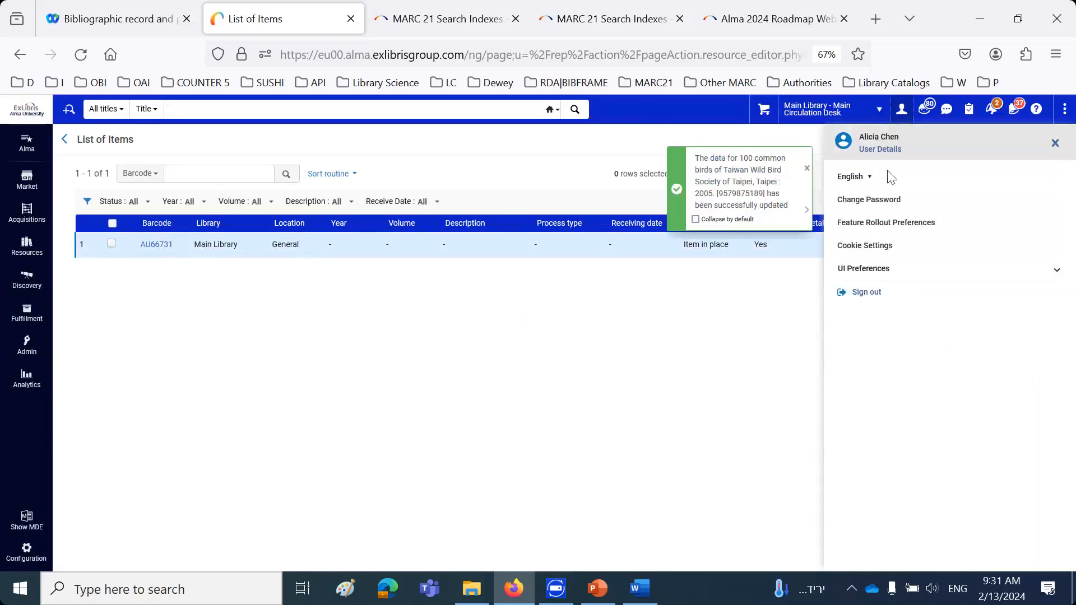
left_click(866, 292)
left_click(679, 169)
left_click(677, 170)
left_click(681, 226)
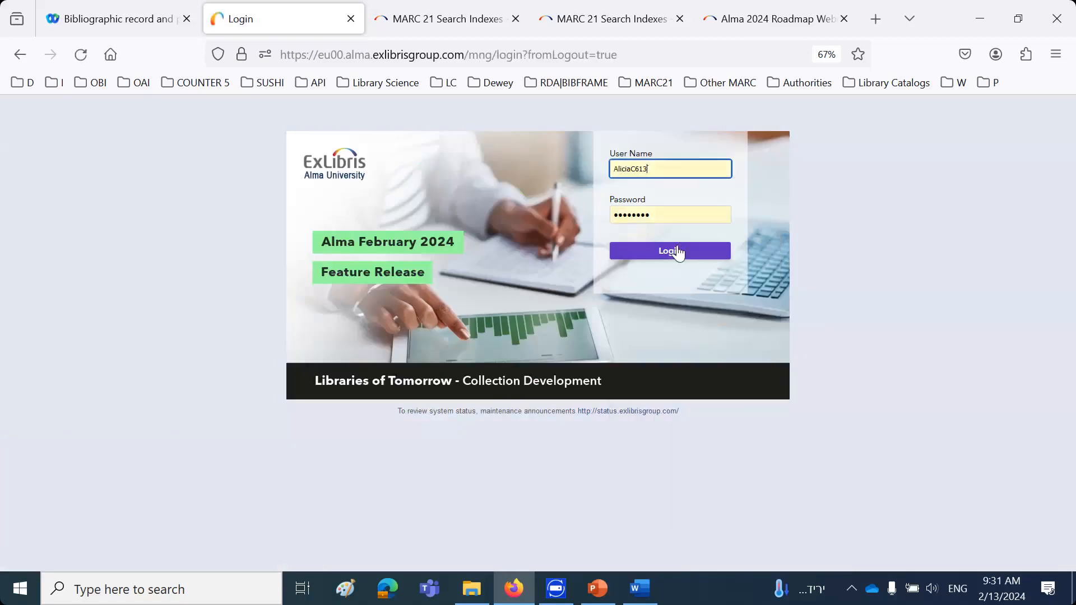
left_click(678, 252)
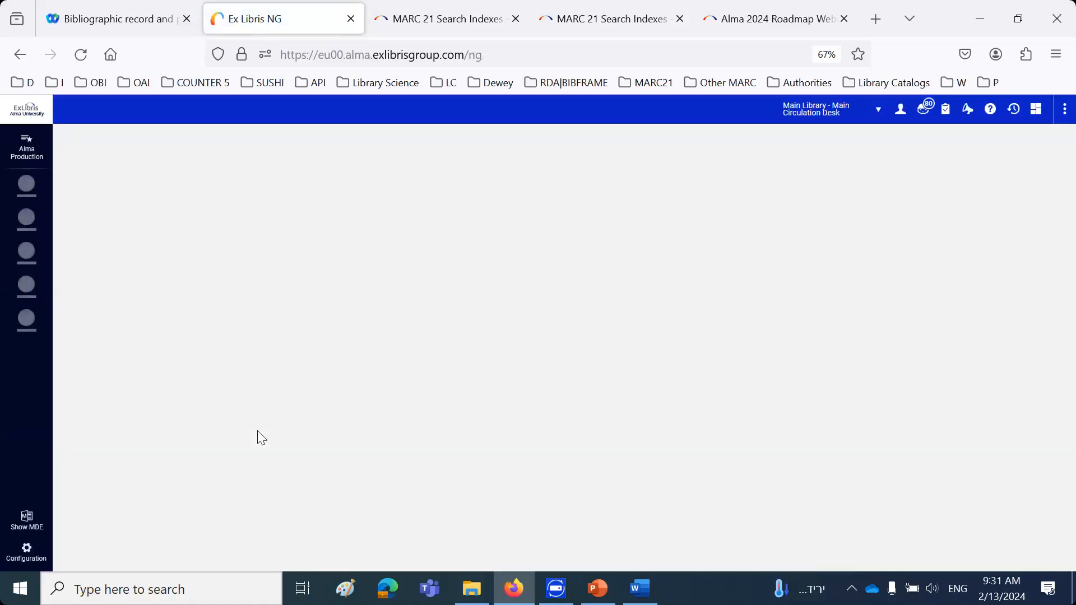
Find "ret" among the configuration links, open the Item Retention Reason table, and save it
left_click(26, 552)
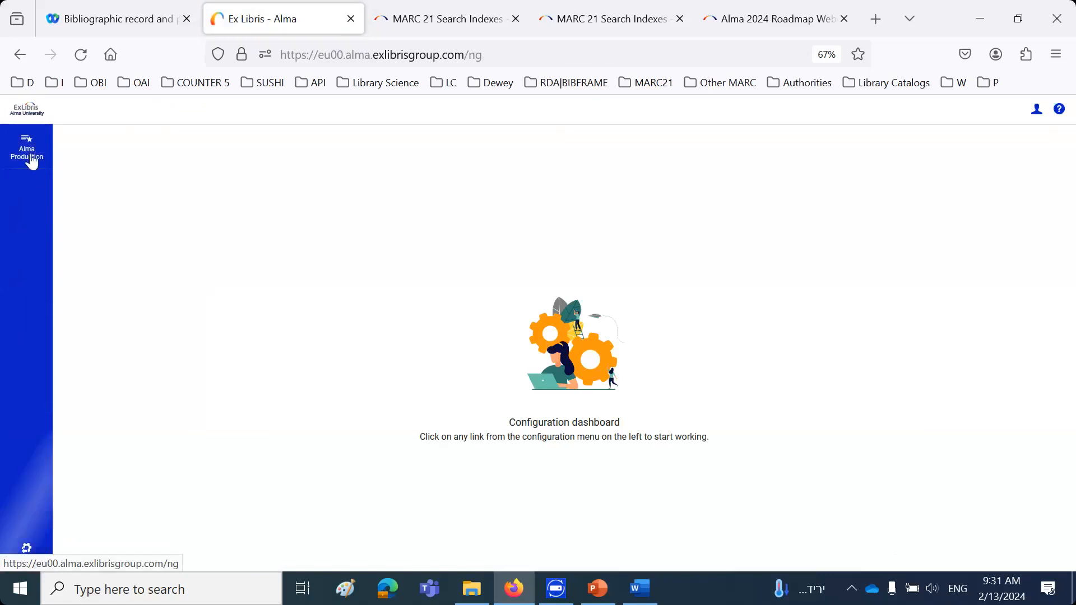
left_click(26, 147)
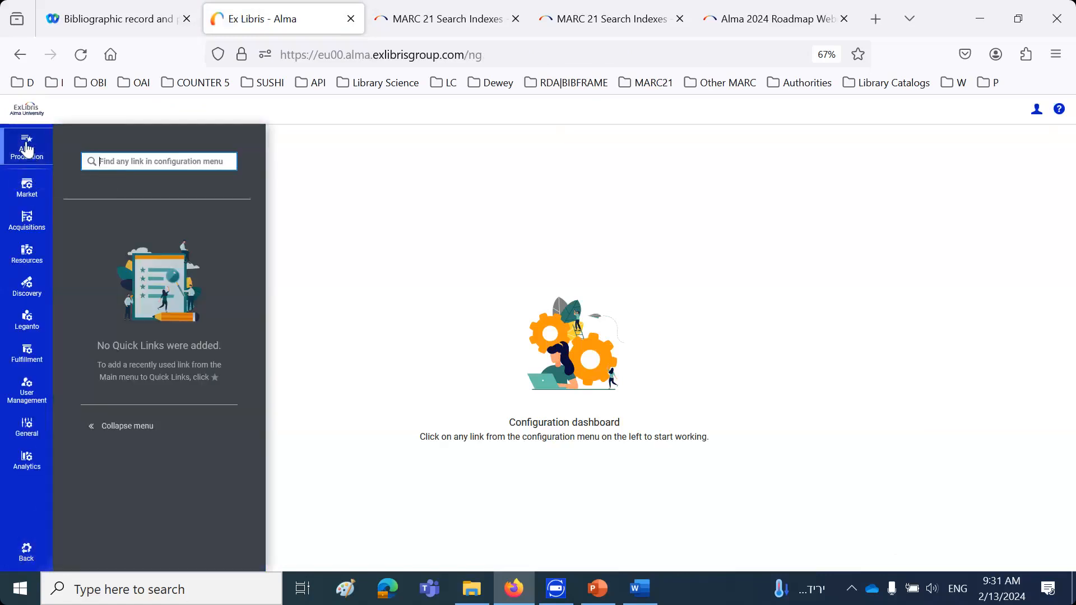
type("ret")
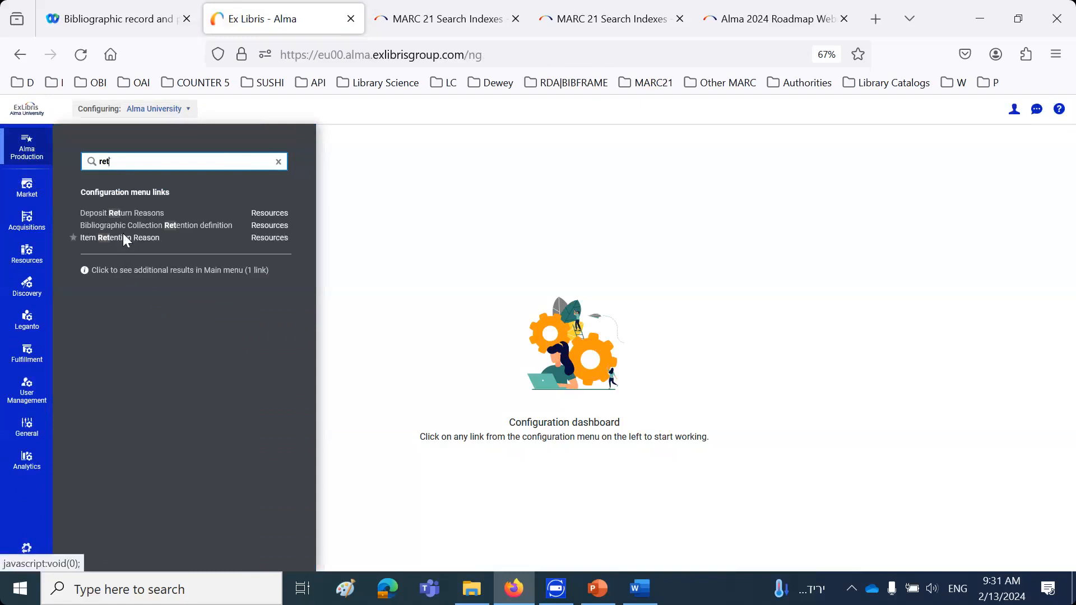
left_click(124, 240)
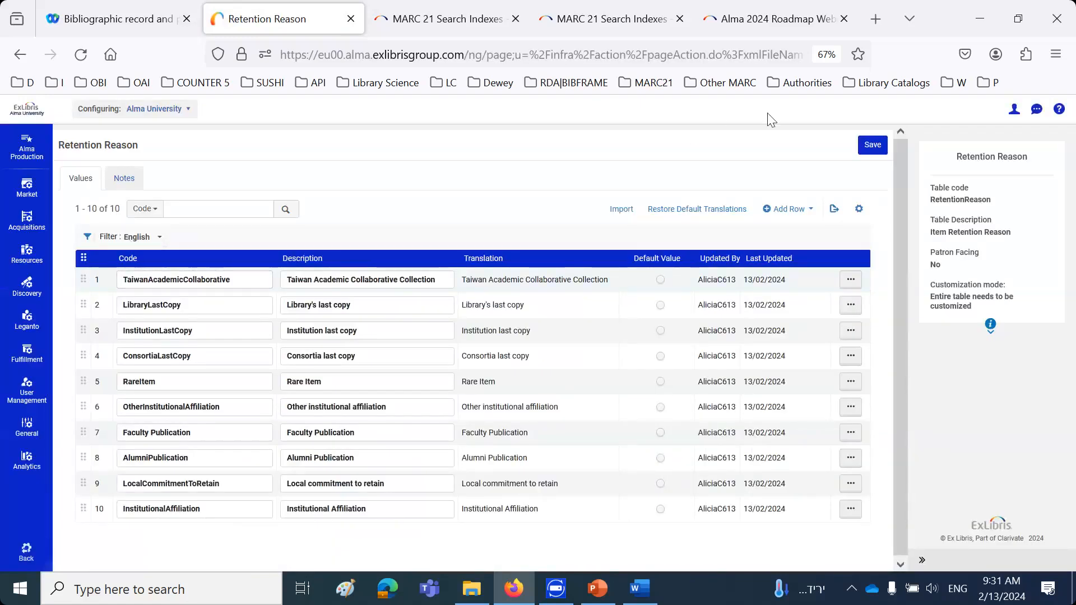
left_click(873, 147)
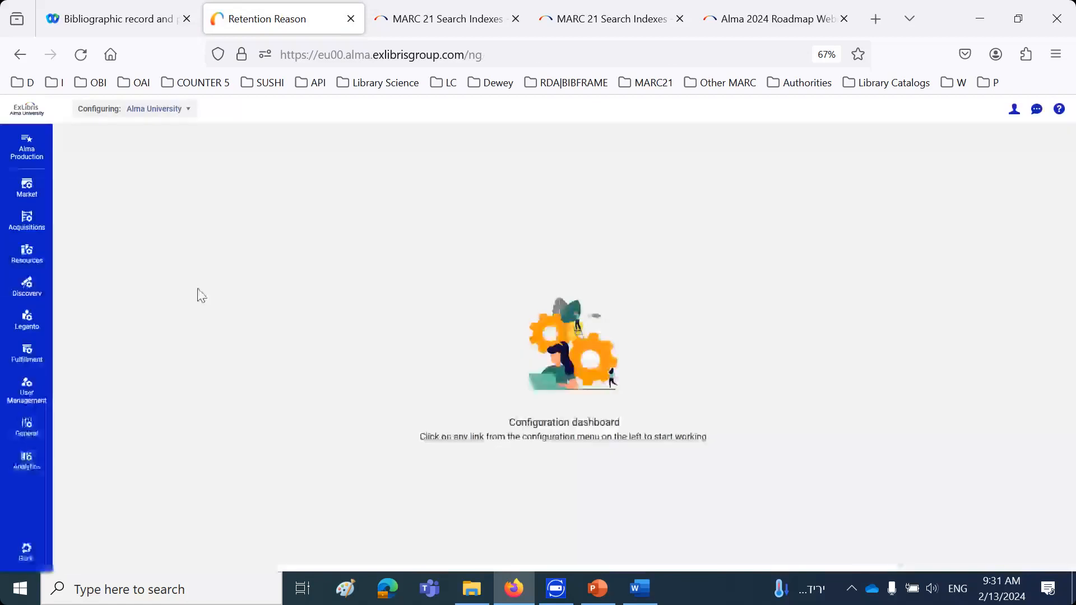
Return from configuration, repeat the recent "birds taiwan" search, and display the item list of "100 common birds of Taiwan"
left_click(29, 555)
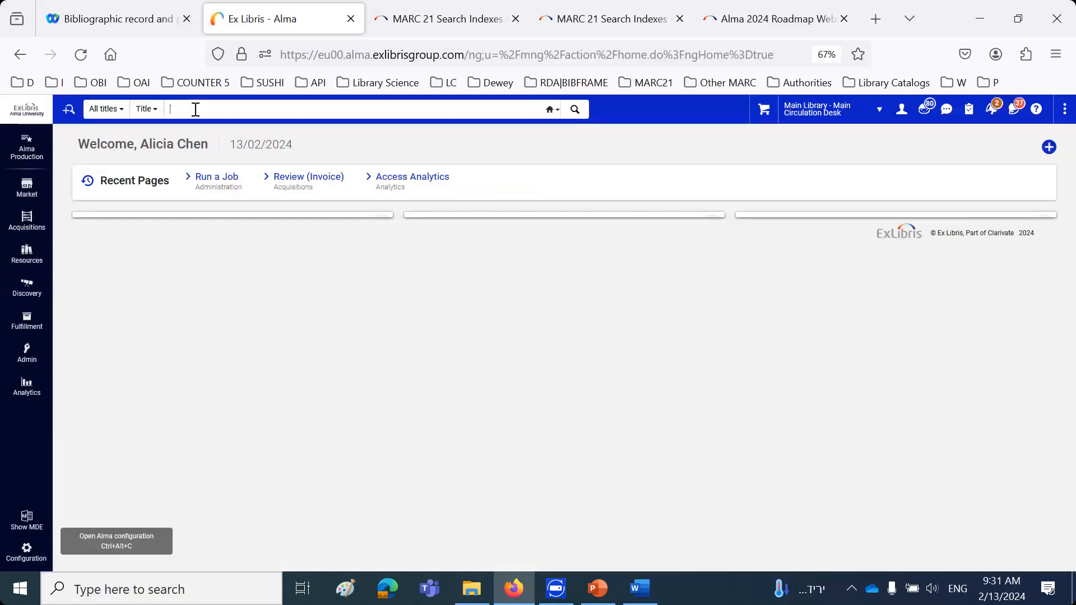
left_click(195, 109)
left_click(188, 134)
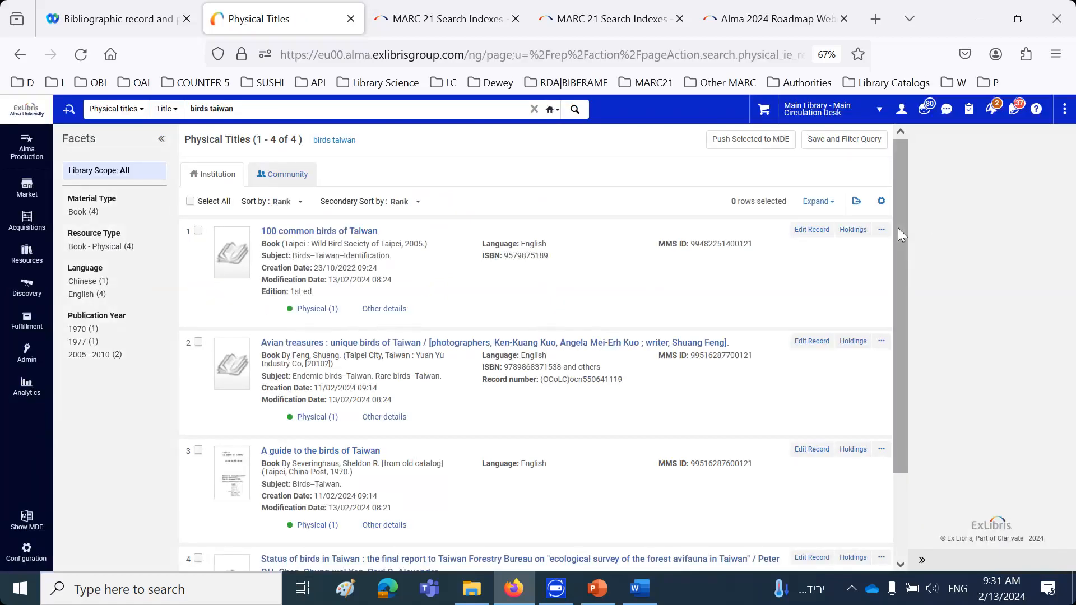
left_click(883, 343)
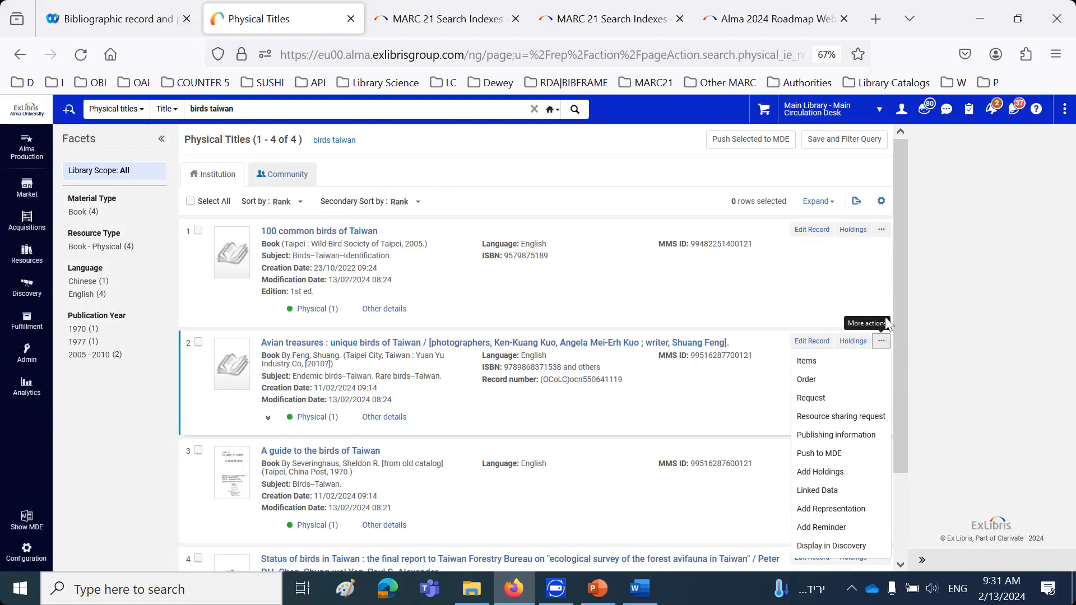
left_click(881, 229)
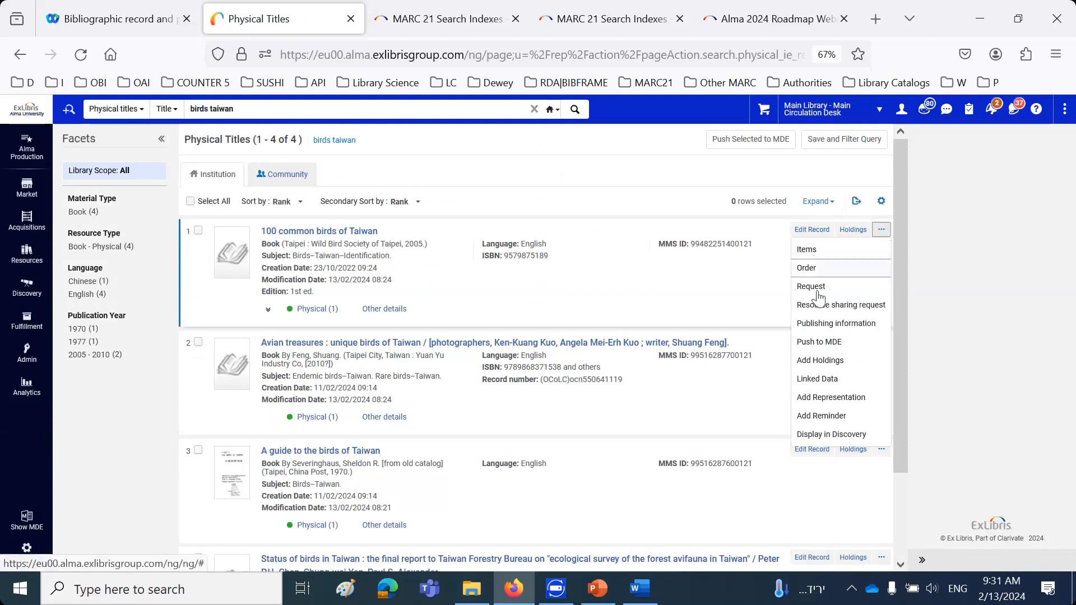
left_click(810, 254)
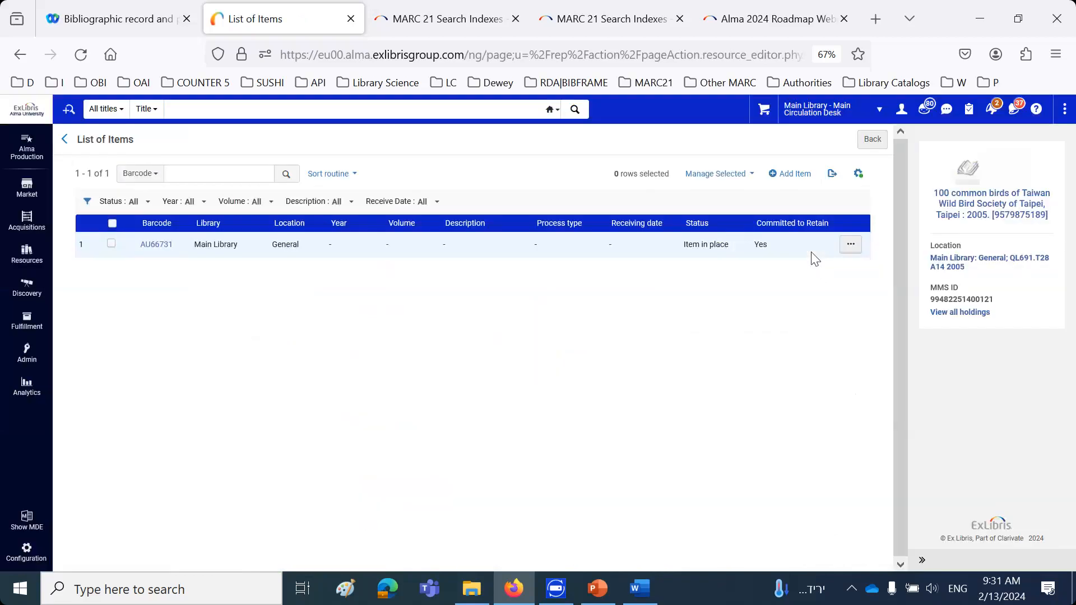
Edit item AU66731, enter the retention note "This is used by the consortium", and save the item
left_click(850, 244)
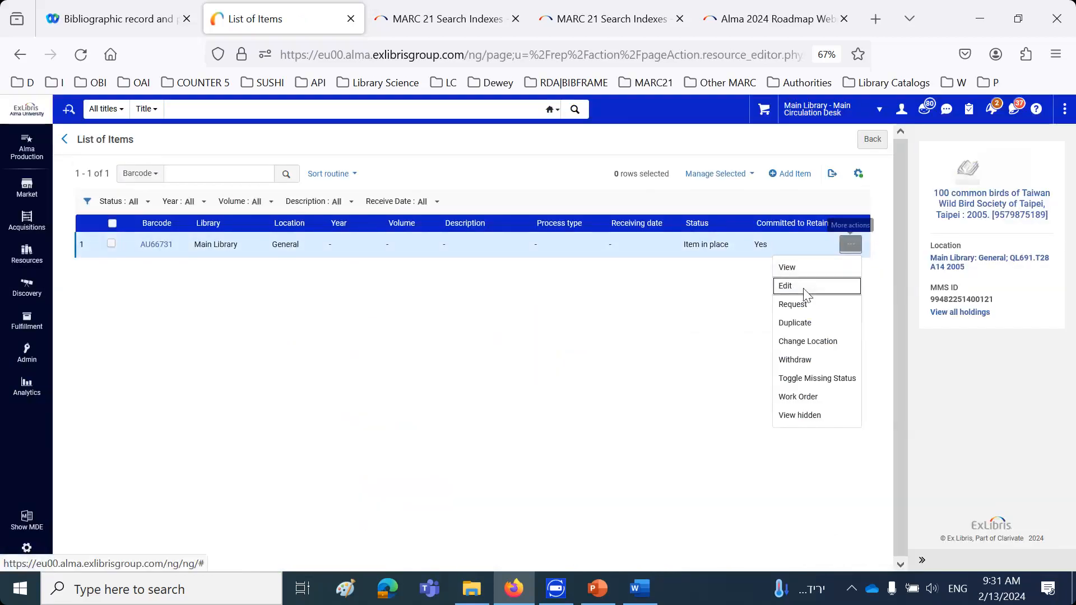
left_click(796, 286)
scroll(783, 305, "down", 7)
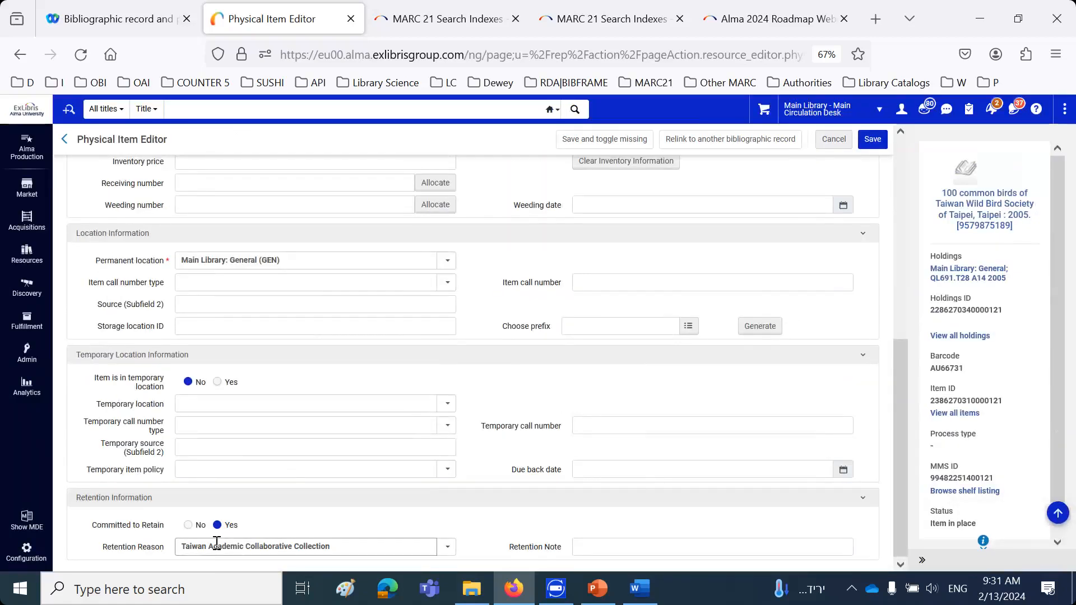
left_click(596, 548)
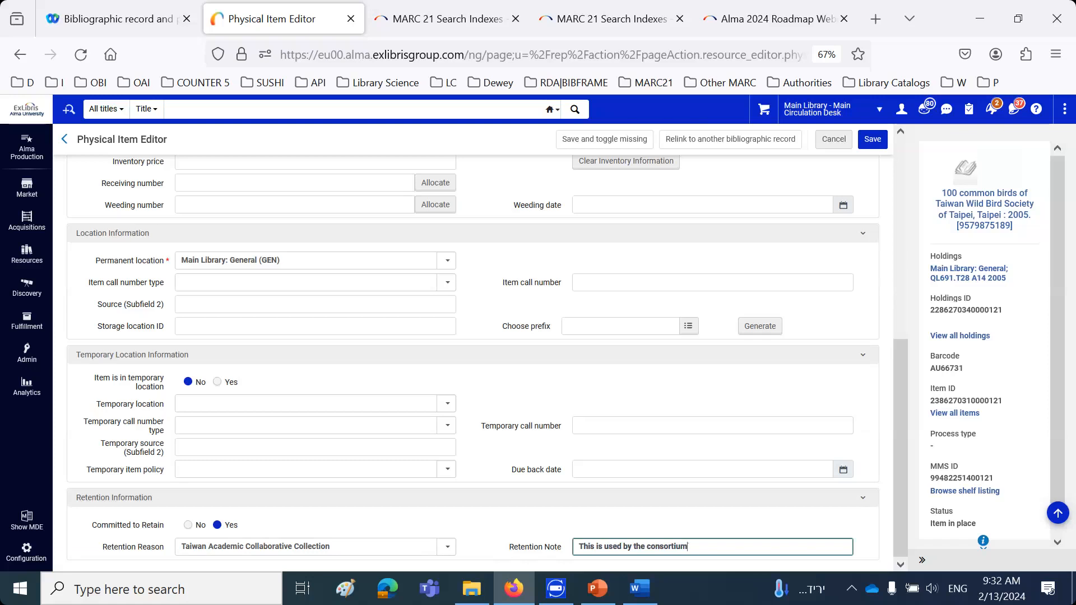
left_click(872, 143)
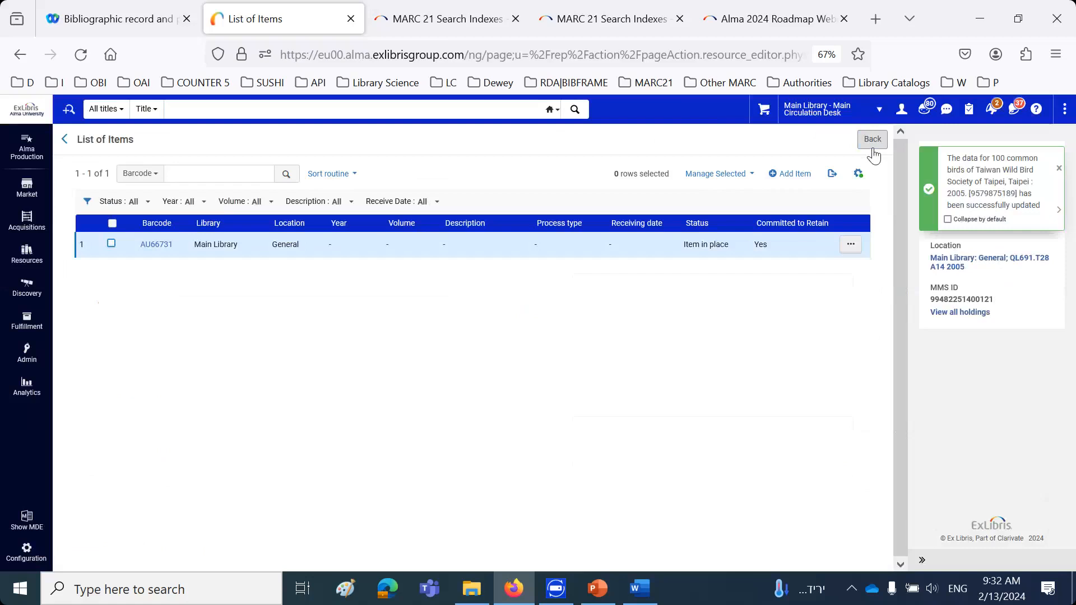
Repeat the recent physical titles search for "birds taiwan" and display the item list of "Avian treasures : unique birds of Taiwan"
left_click(275, 110)
left_click(249, 134)
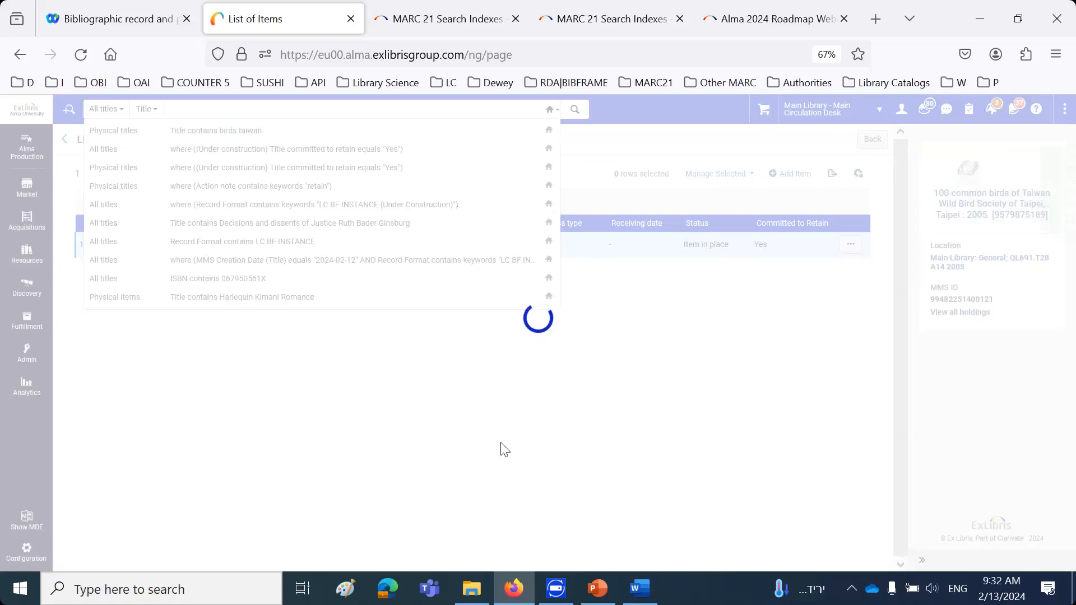
left_click(880, 344)
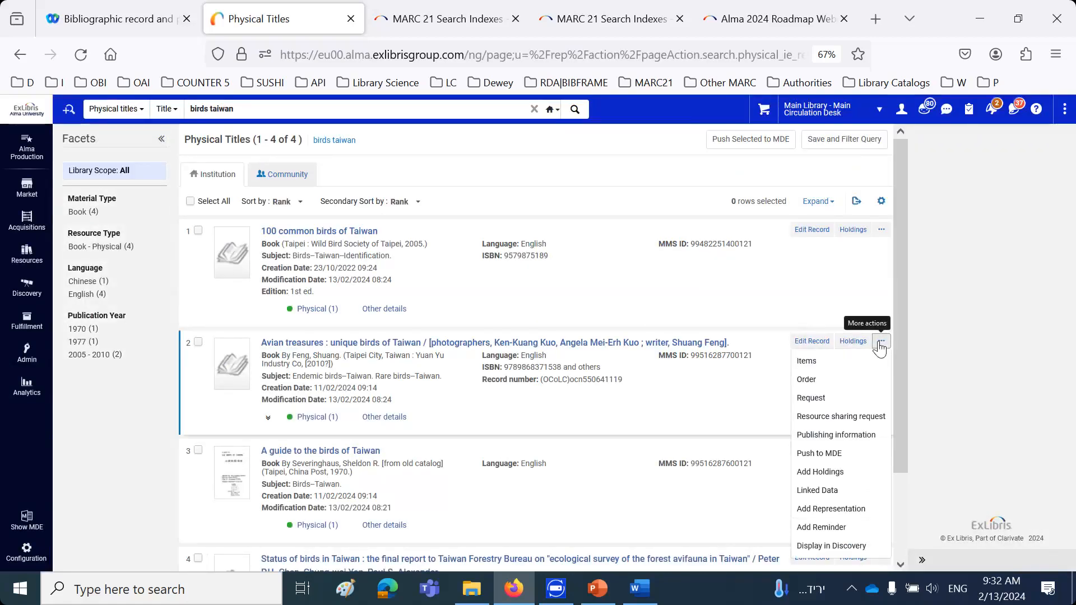
left_click(807, 363)
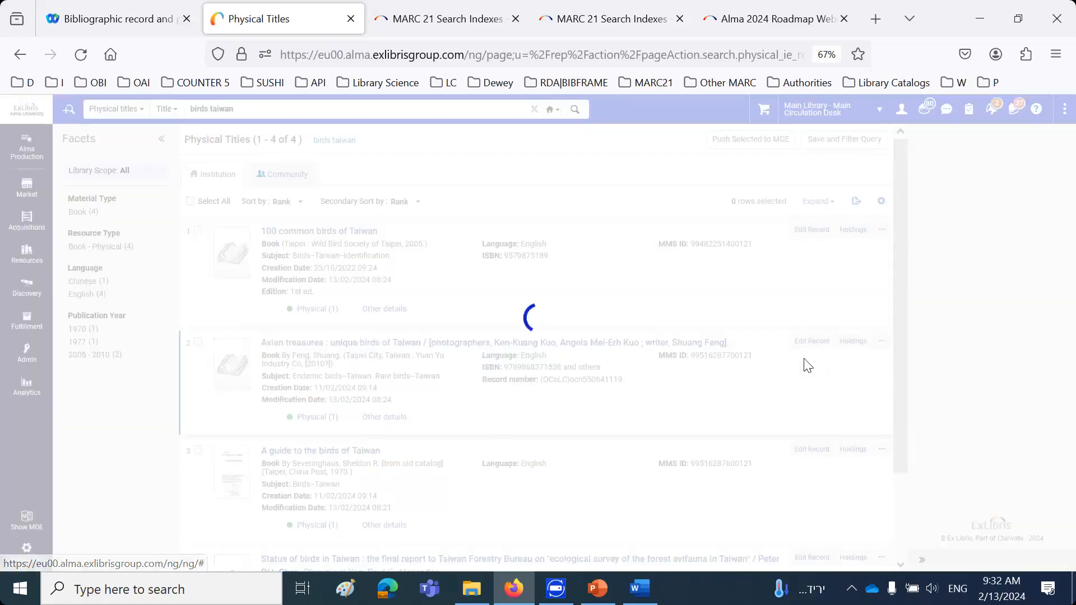
Edit item AU66728 and set Committed to Retain to Yes with the retention reason "Faculty Publication"
left_click(850, 245)
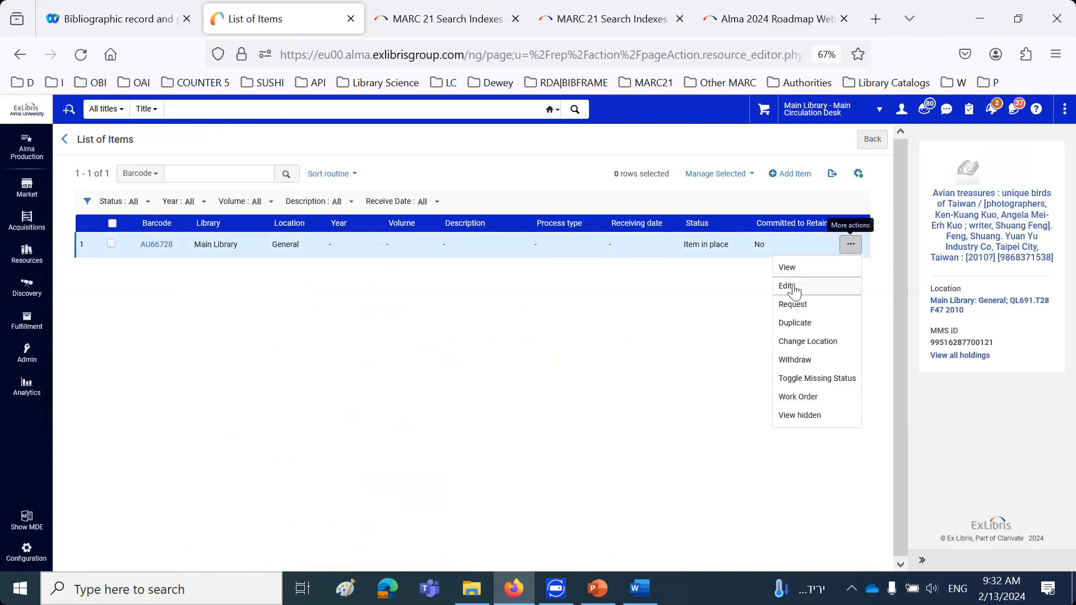
left_click(791, 287)
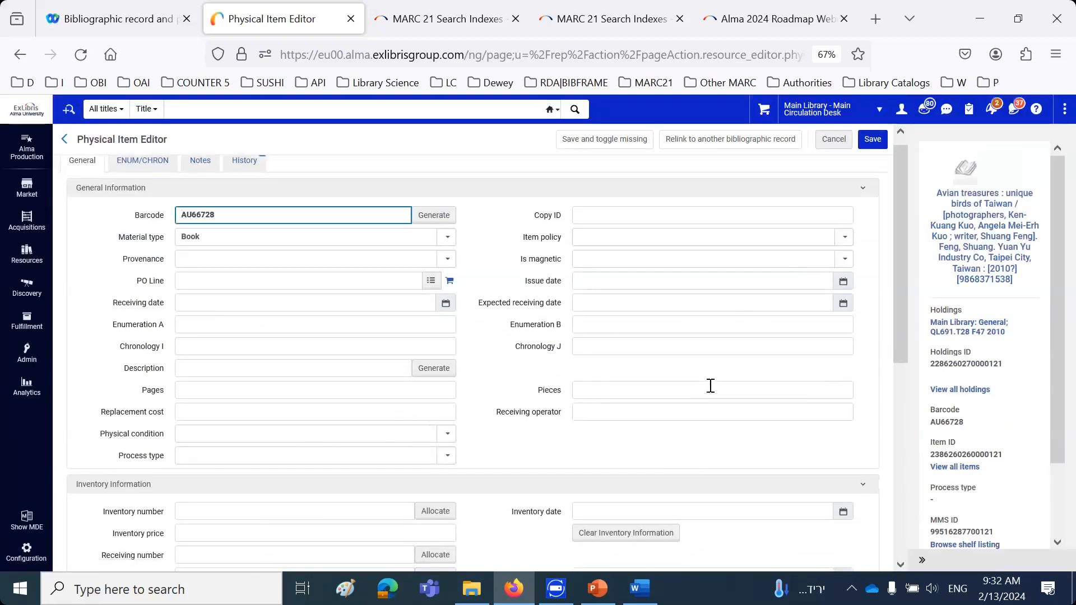
scroll(711, 387, "down", 6)
left_click(449, 548)
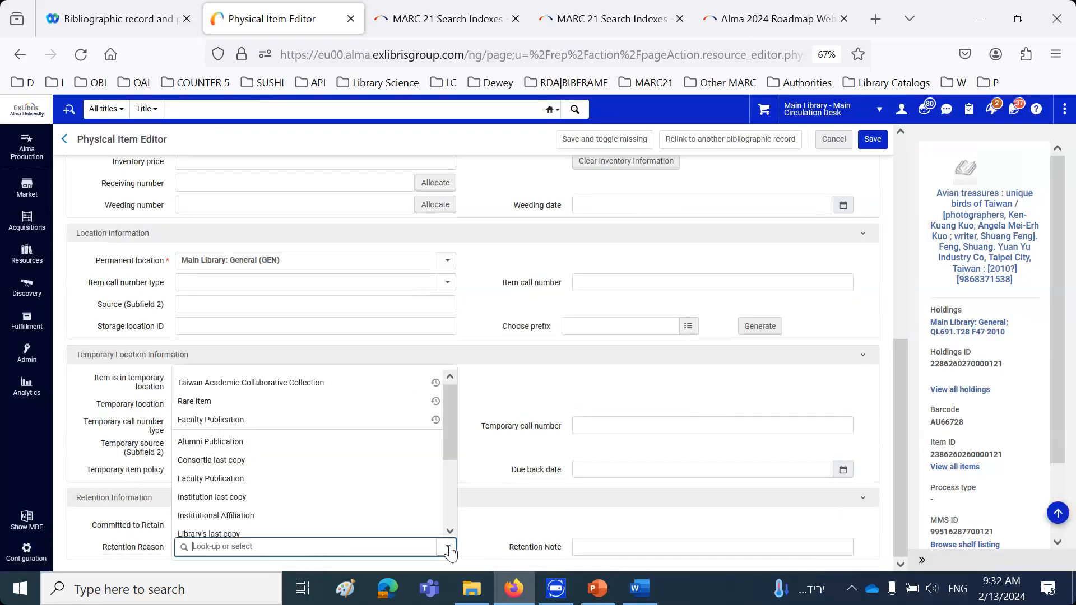
scroll(417, 516, "down", 3)
scroll(415, 517, "up", 3)
left_click(335, 384)
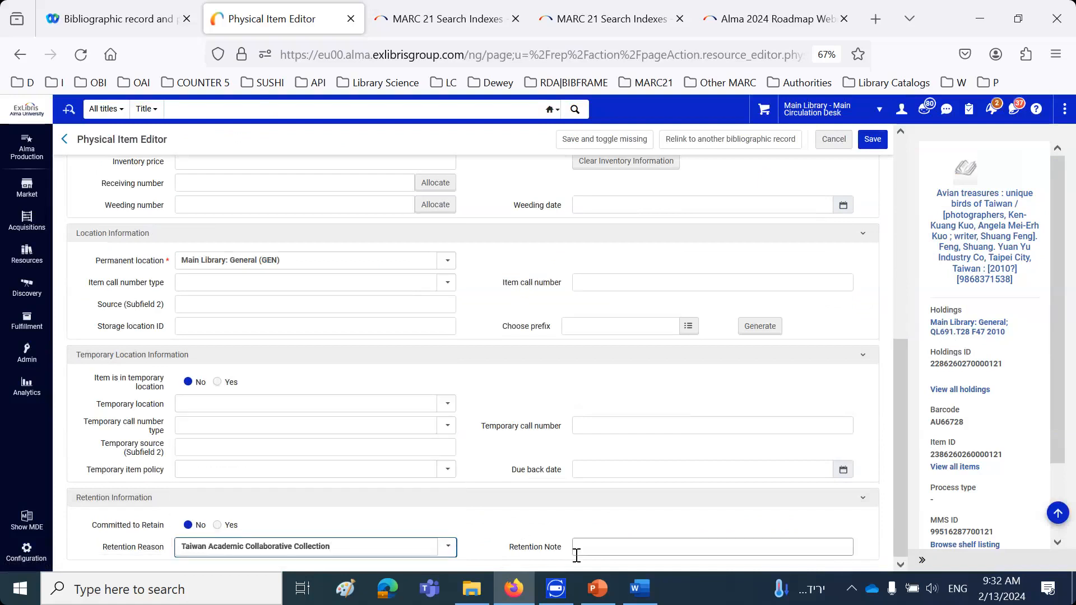
left_click(216, 526)
left_click(452, 551)
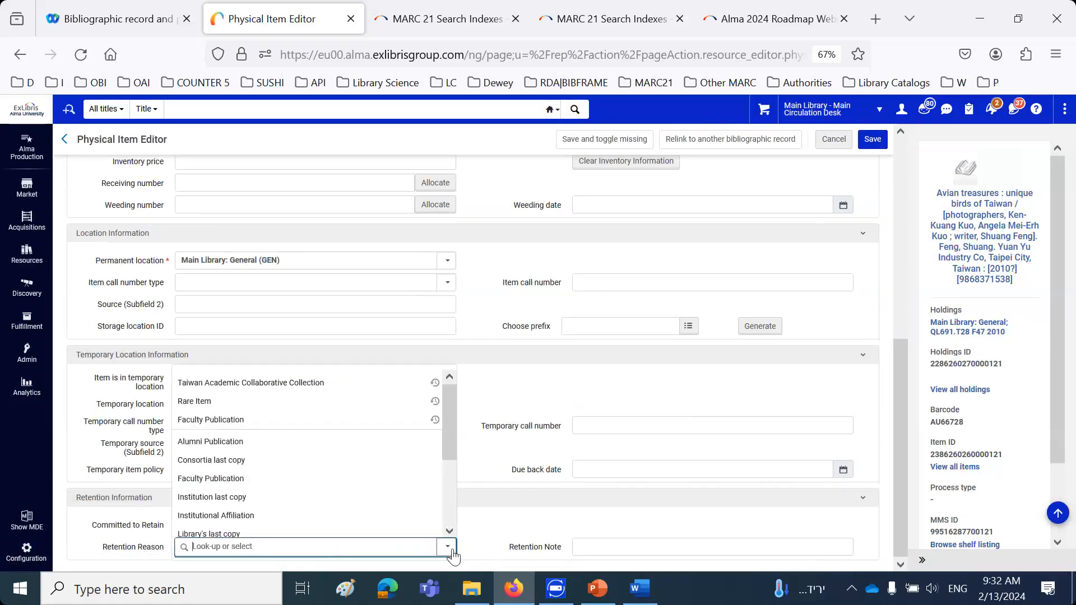
left_click(311, 469)
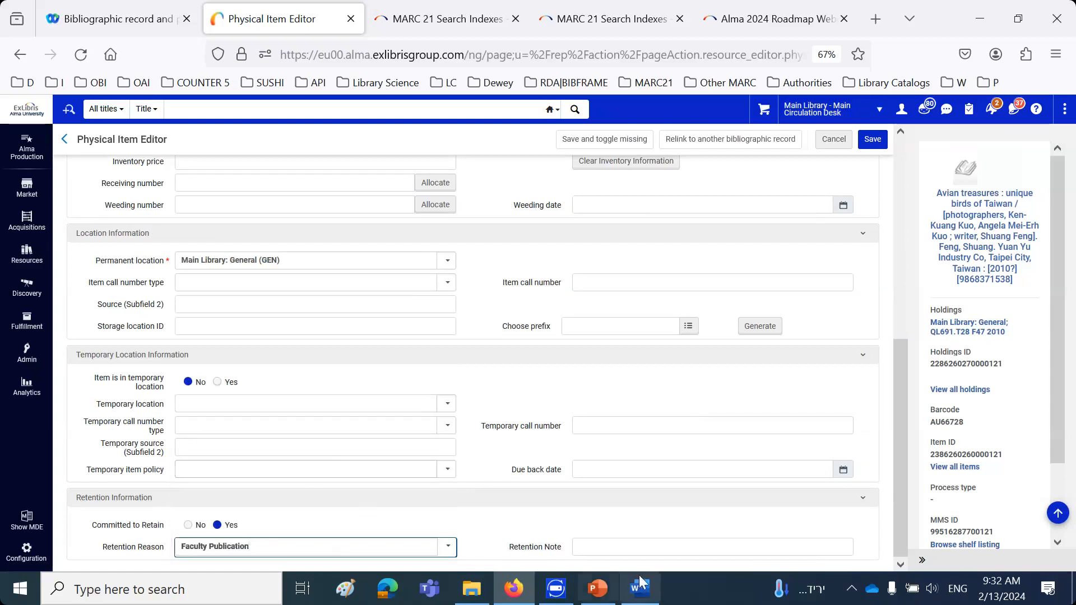
Enter a retention note beginning "This is authored by faculty member" followed by the professor's full name, and save the item
left_click(619, 550)
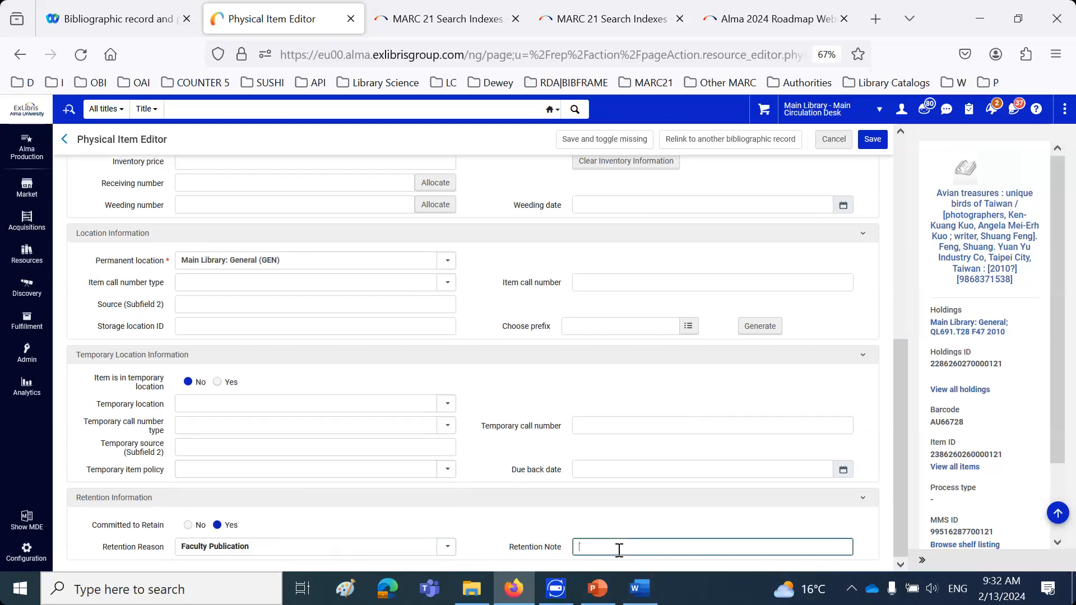
type("This is ")
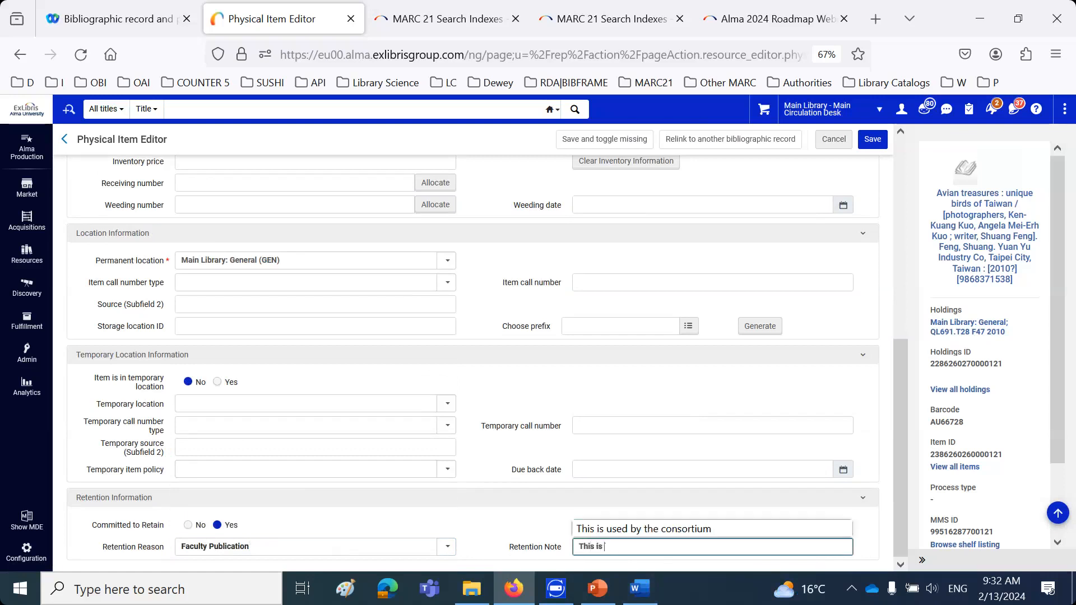
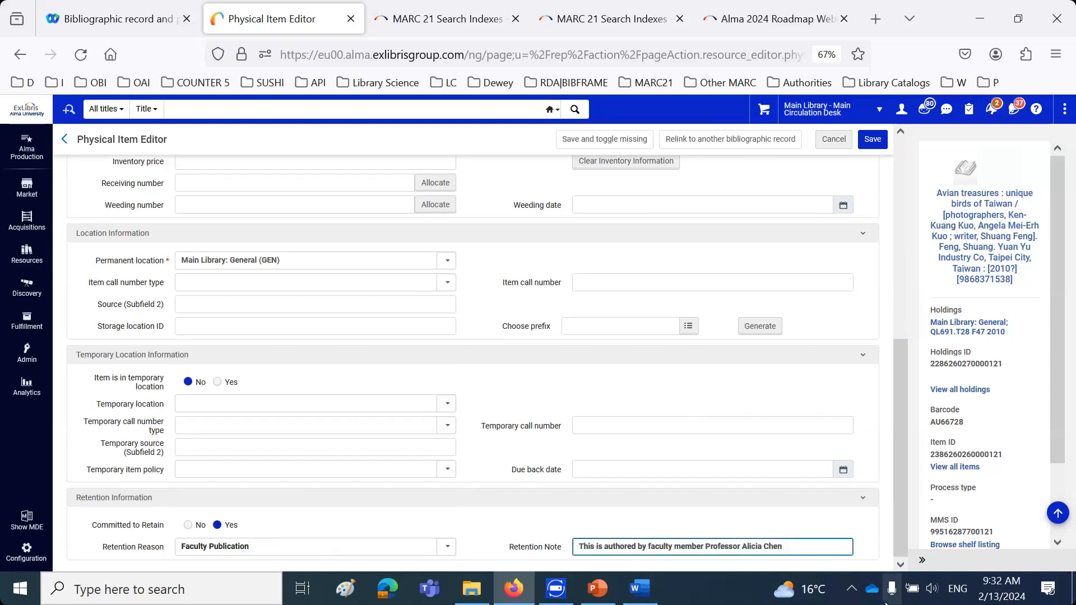
left_click(881, 143)
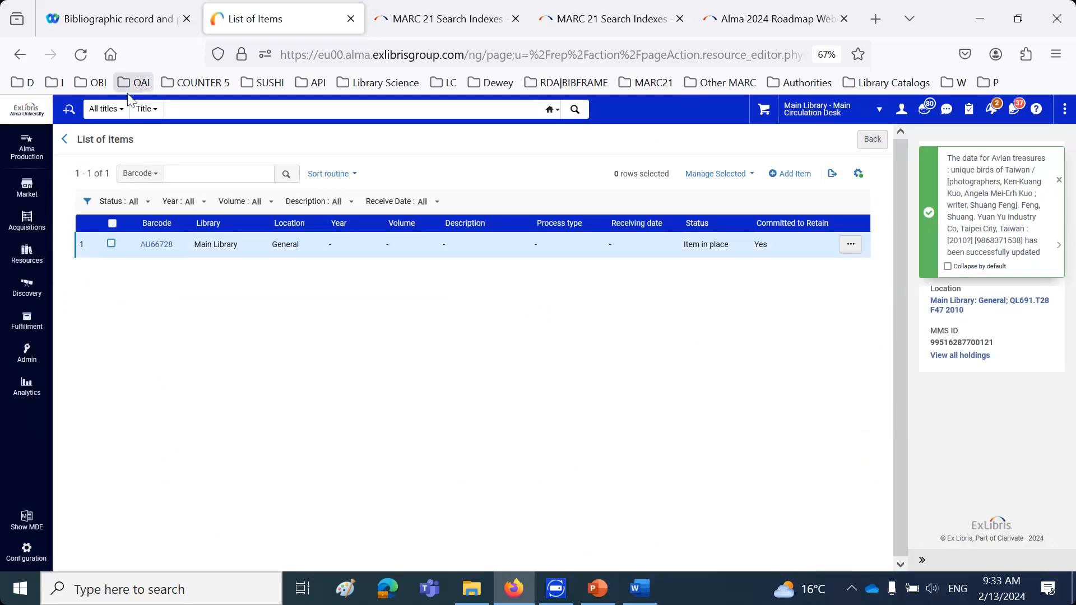
Search physical items by title for "birds taiwan"
left_click(106, 110)
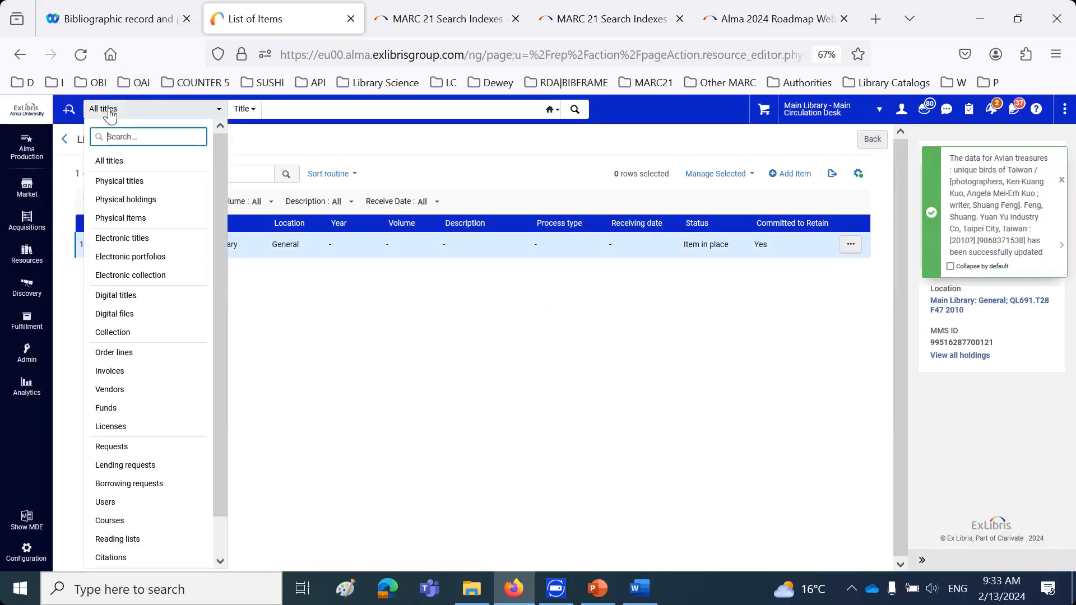
left_click(133, 217)
type("burd")
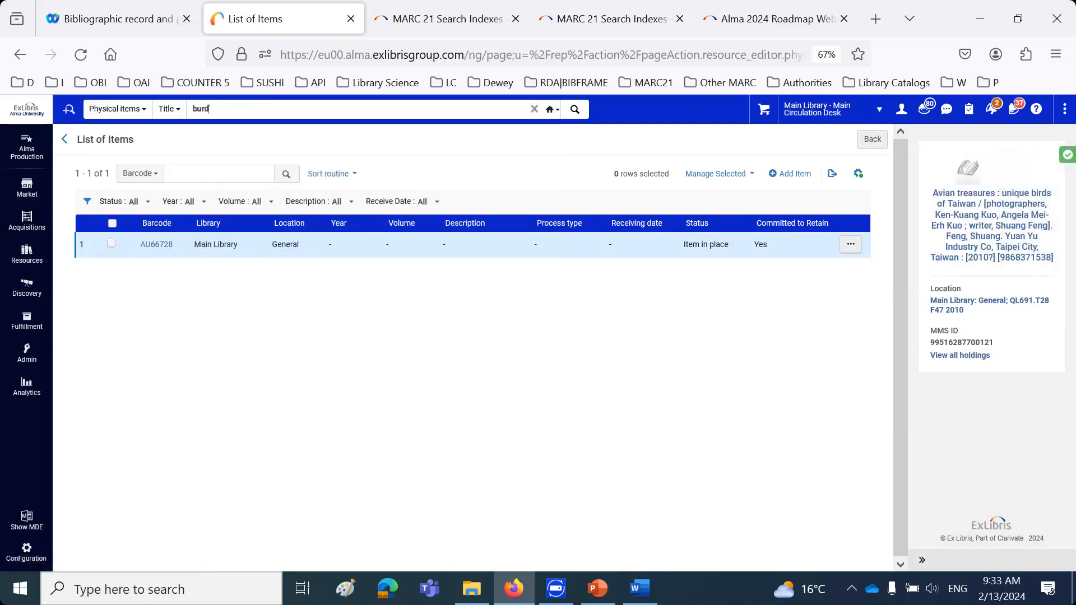
key("BackSpace")
key("BackSpace")
key("BackSpace")
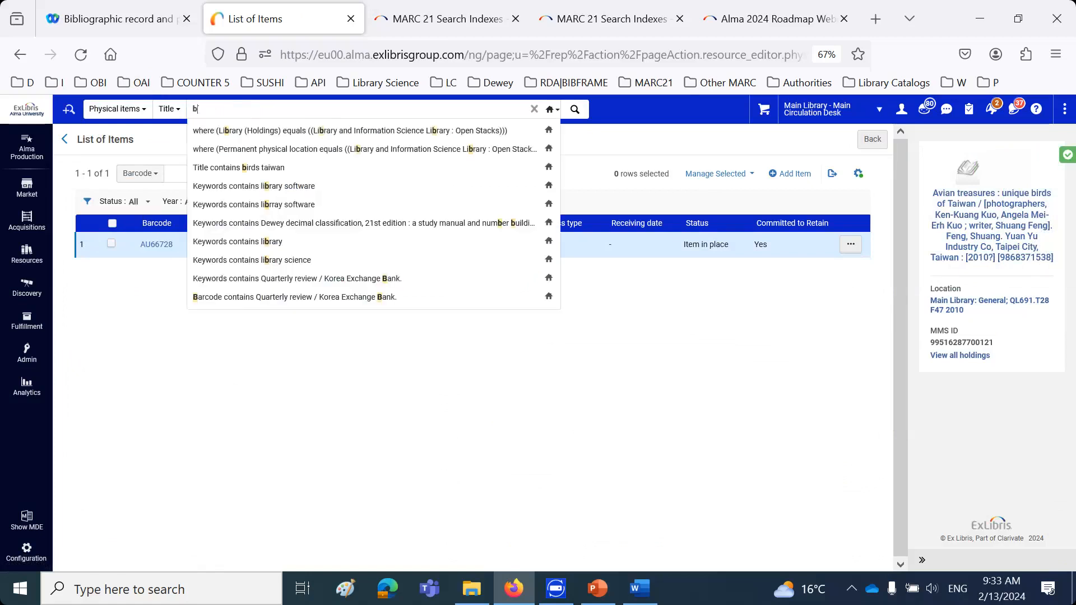
type("irds taiwan")
key("Return")
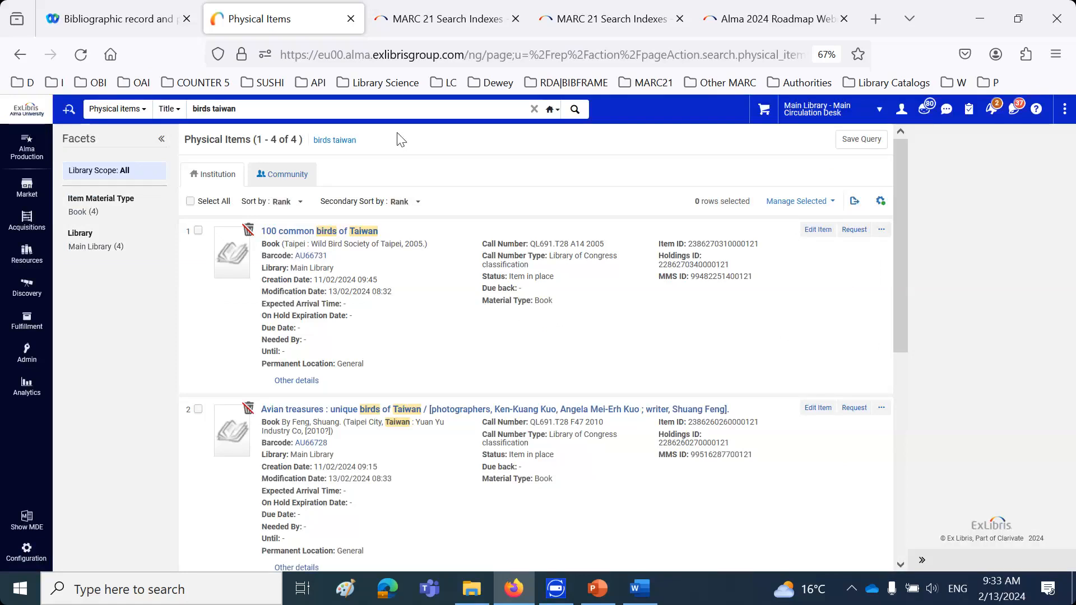
Edit the item of "100 common birds of Taiwan", set Committed to Retain to No, and save it
left_click(819, 230)
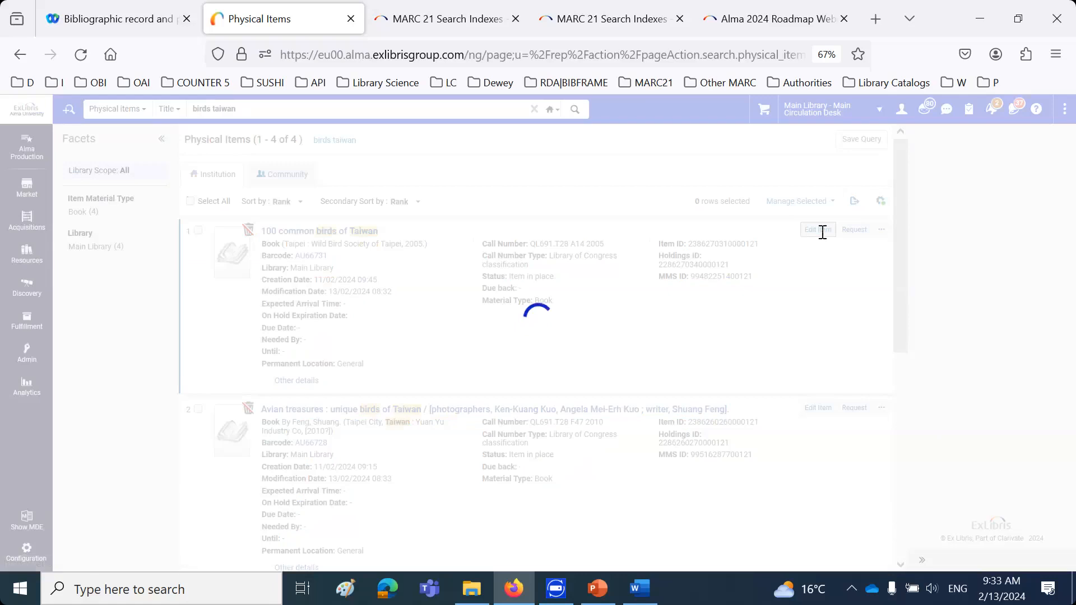
scroll(746, 286, "down", 6)
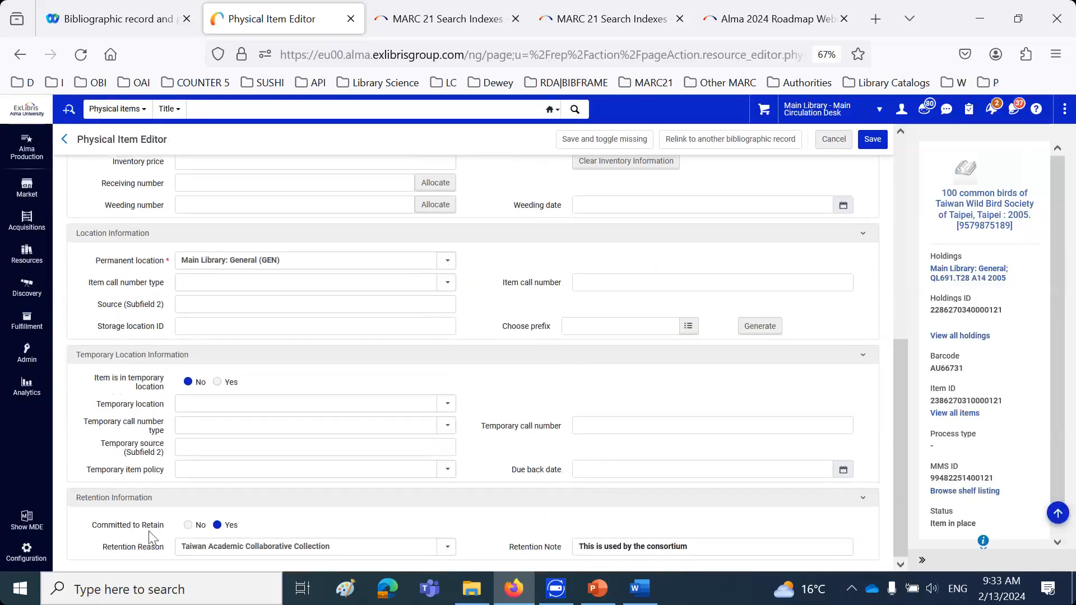
left_click(188, 525)
left_click(872, 146)
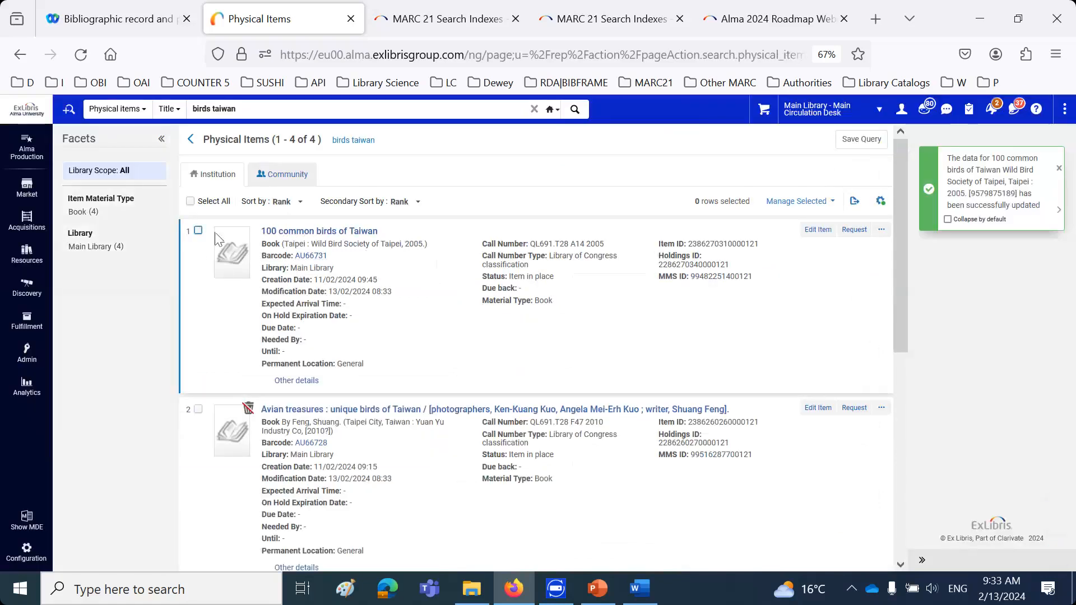
Edit the item of "Avian treasures", set Committed to Retain to No, and save it
left_click(822, 413)
scroll(268, 544, "down", 10)
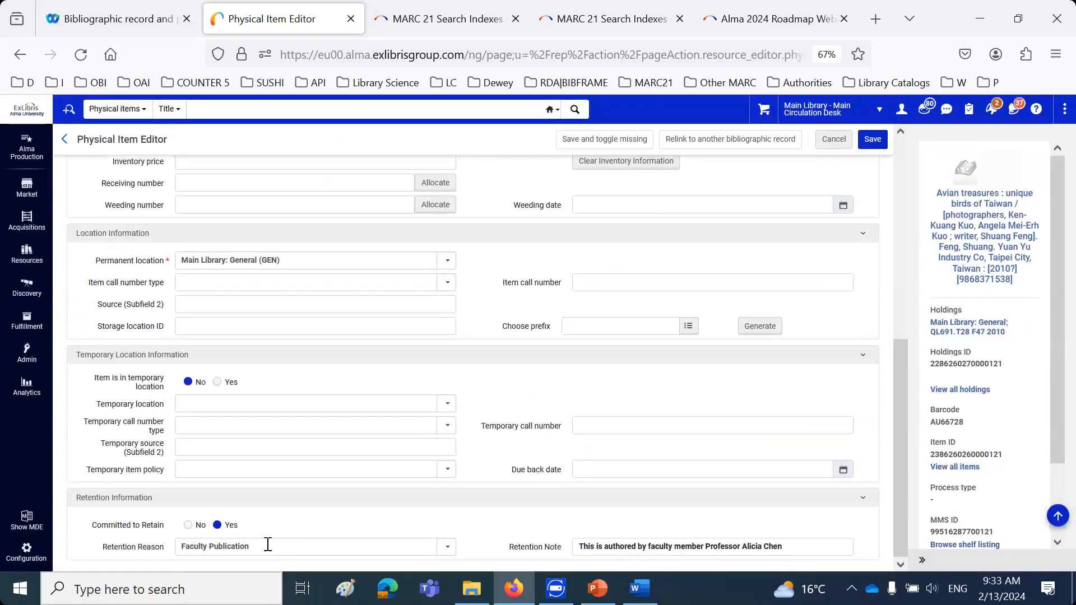
left_click(190, 526)
left_click(873, 140)
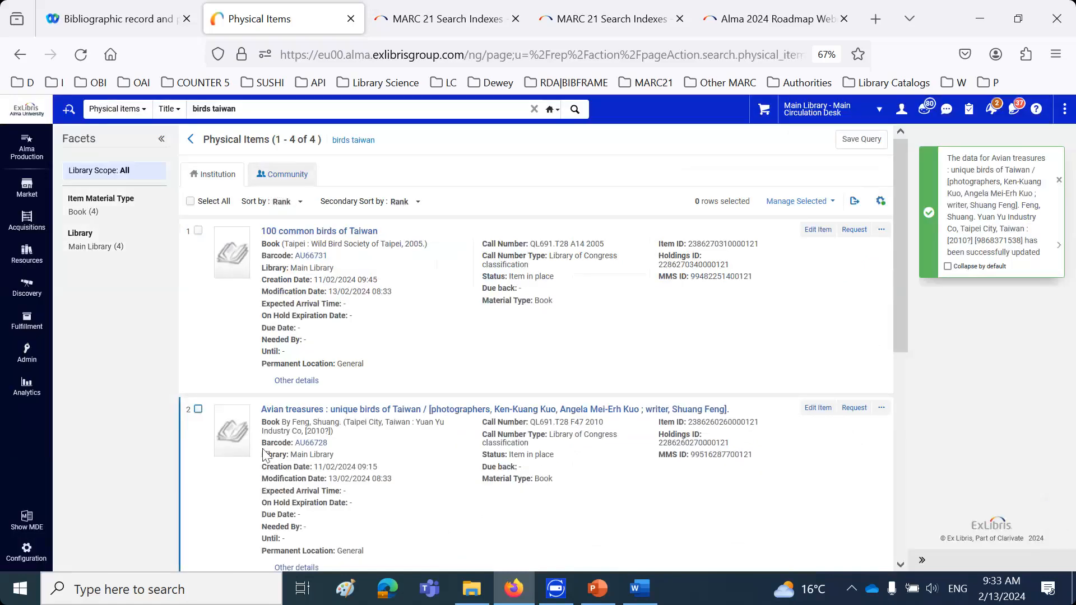
Reopen the item of "100 common birds of Taiwan", clear its retention reason and retention note, and save it
left_click(818, 230)
scroll(640, 355, "down", 5)
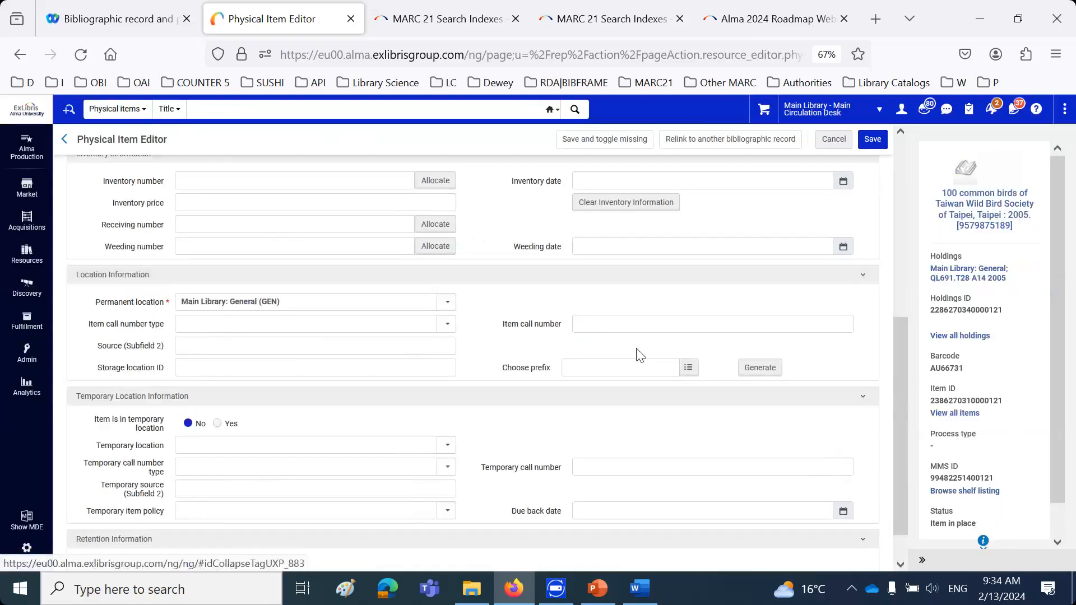
scroll(640, 355, "down", 1)
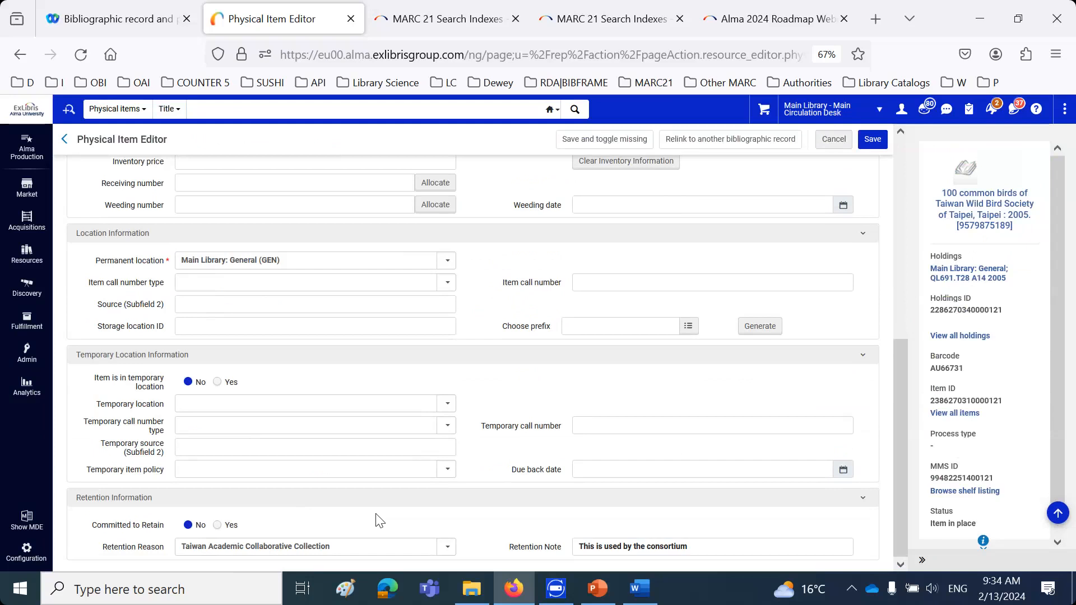
left_click(448, 547)
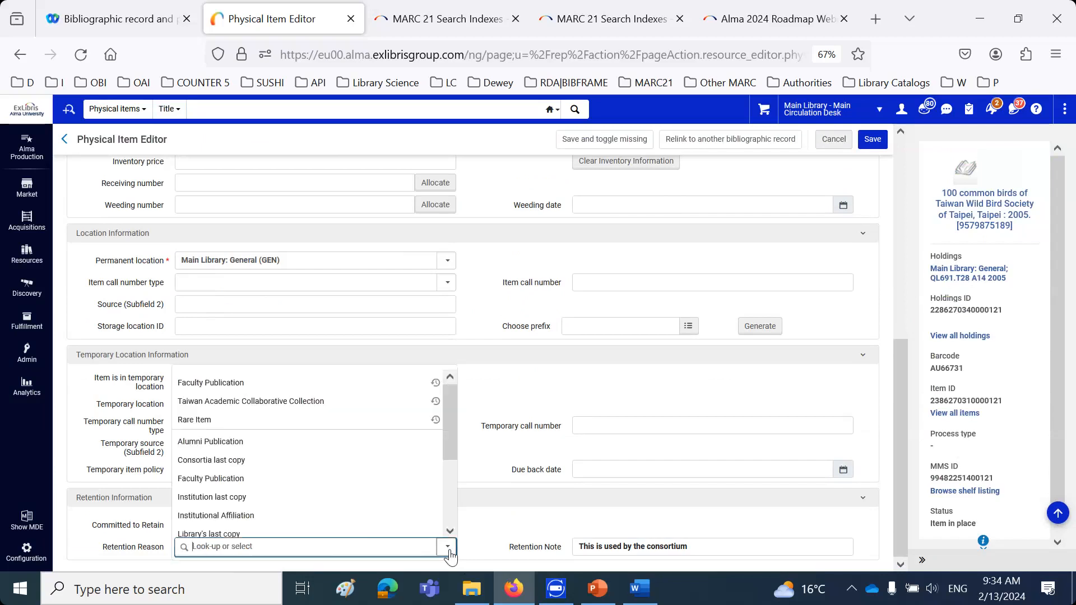
scroll(396, 502, "down", 5)
left_click(375, 518)
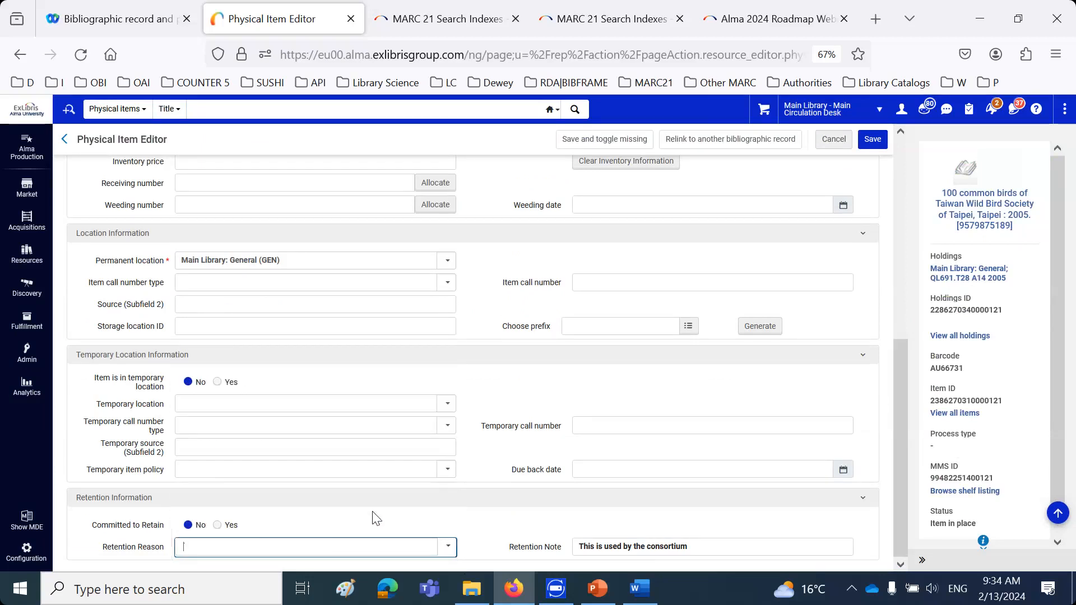
left_click_drag(764, 548, 530, 559)
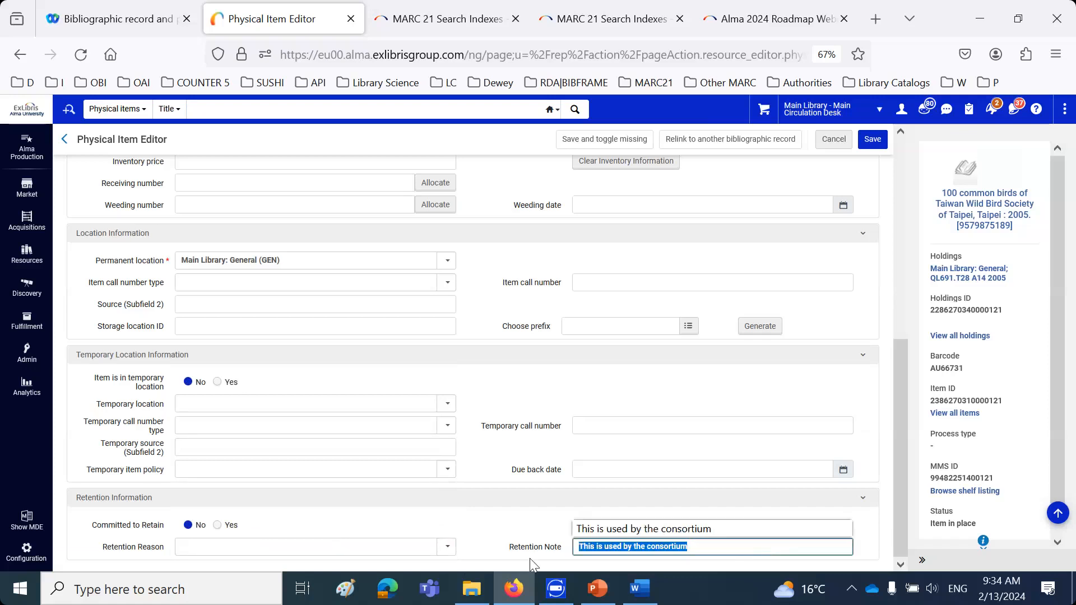
key("Delete")
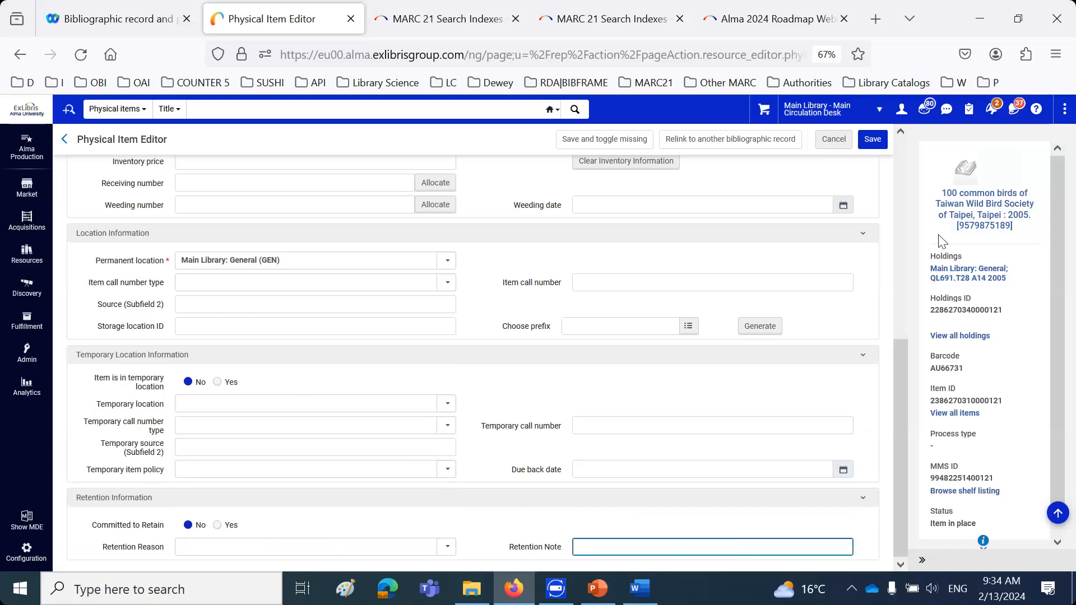
left_click(871, 141)
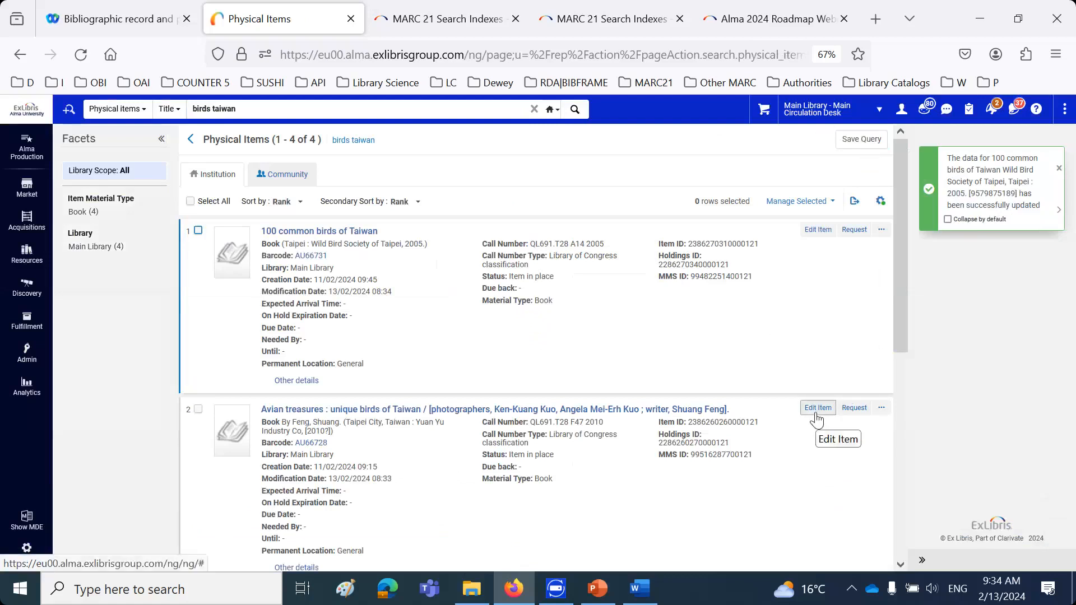
Edit the item of "Avian treasures", clear its retention reason and retention note, and save it
left_click(817, 408)
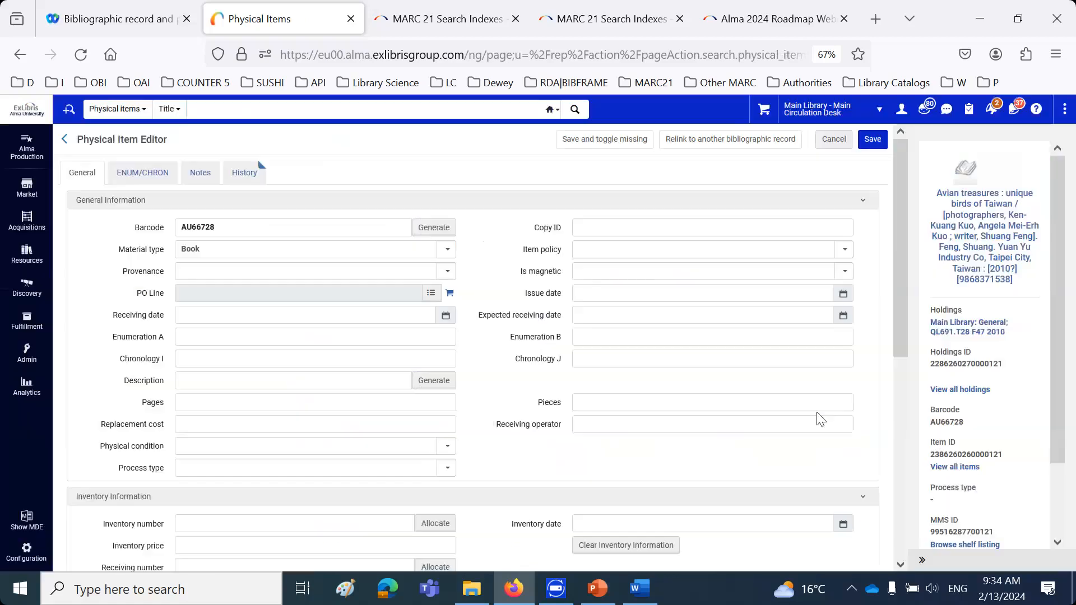
scroll(805, 460, "down", 7)
left_click(290, 547)
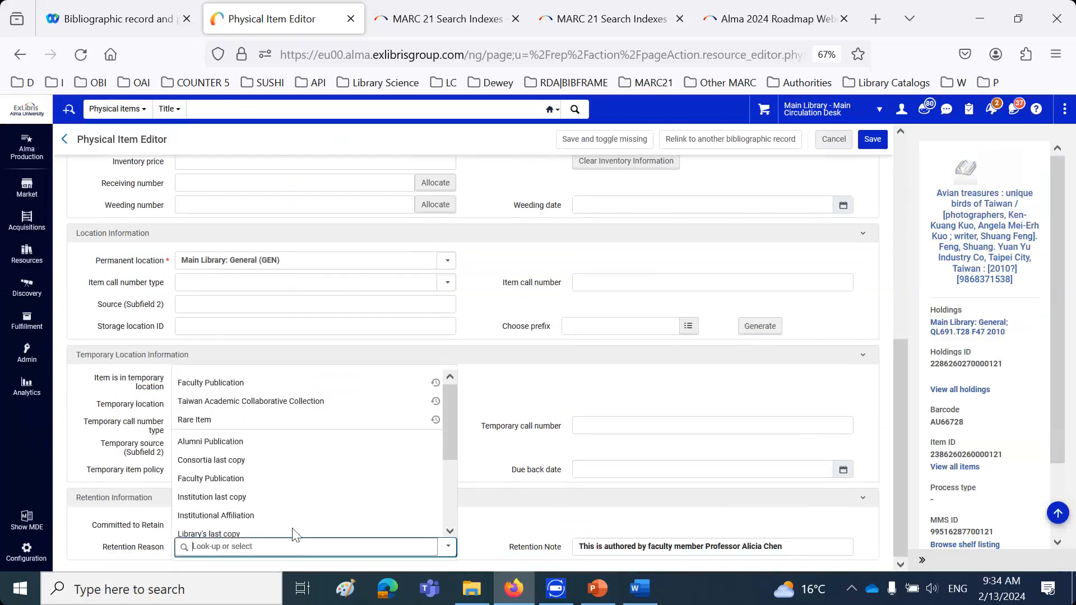
scroll(302, 521, "down", 3)
left_click(306, 514)
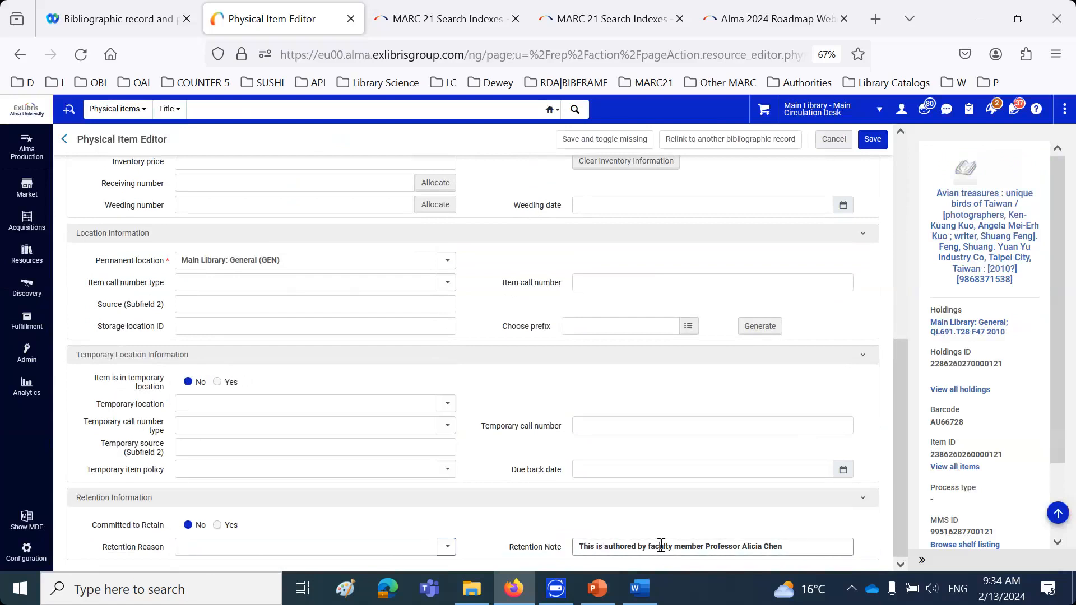
triple_click(657, 547)
key("Delete")
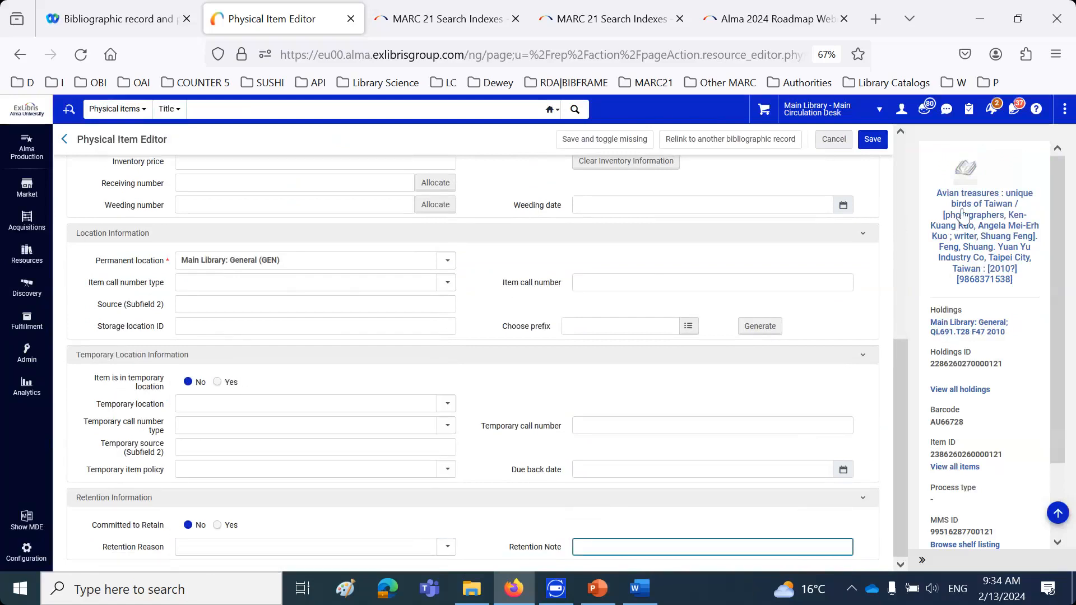
left_click(871, 140)
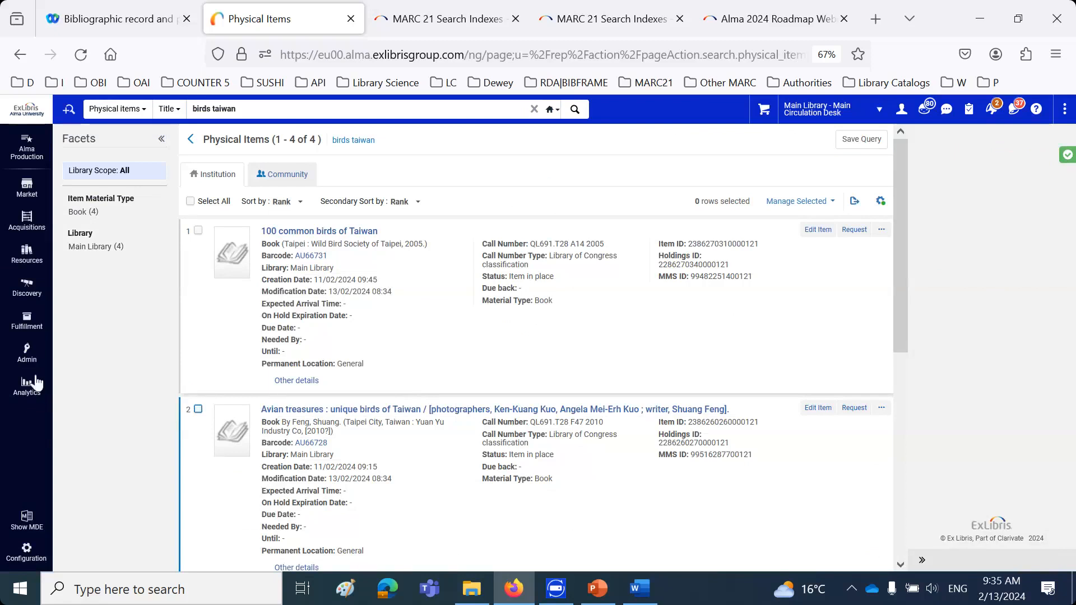
Set up the Information Update job Change Physical items information for the set "Birds Taiwan physical titles morning session"
left_click(27, 359)
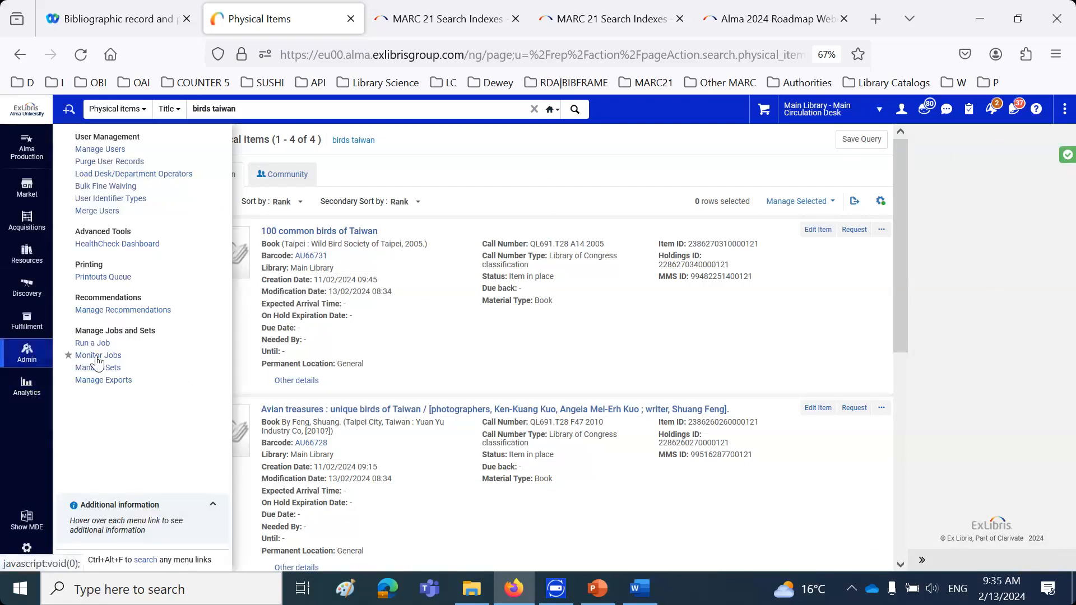
left_click(92, 343)
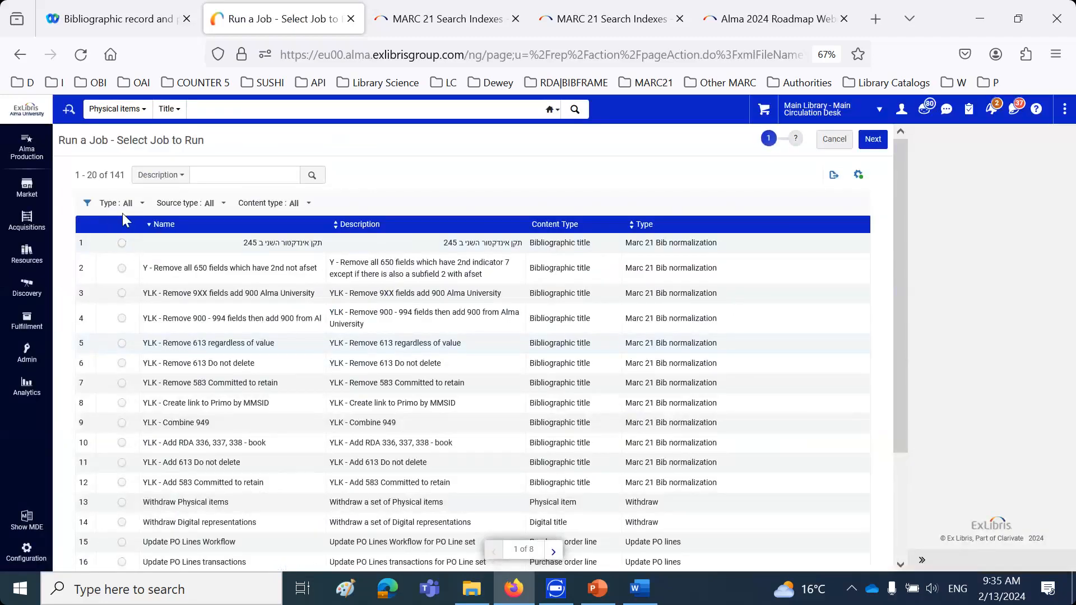
left_click(136, 204)
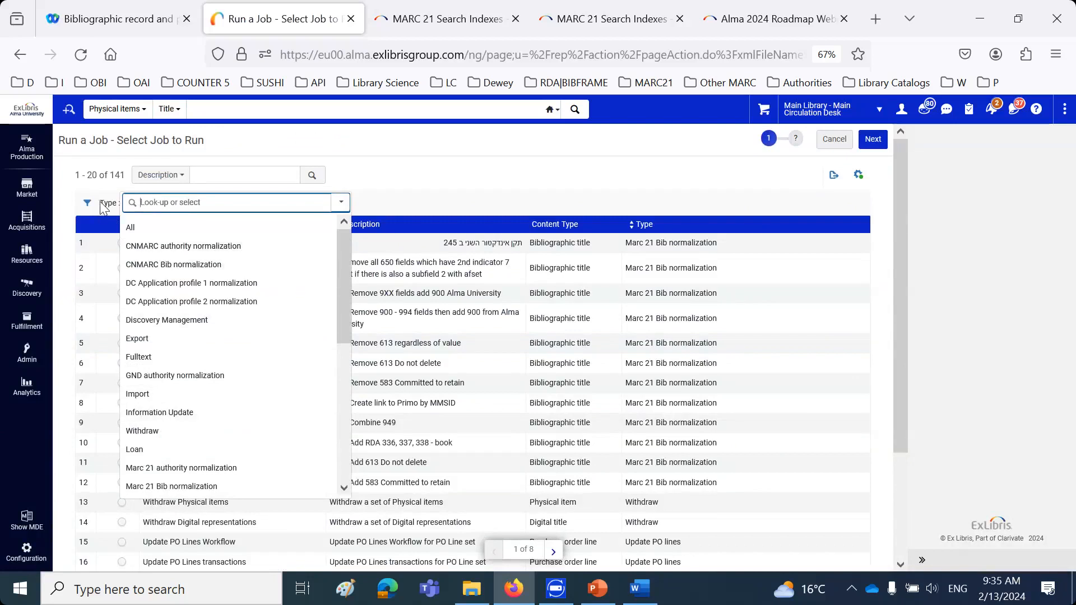
left_click(177, 420)
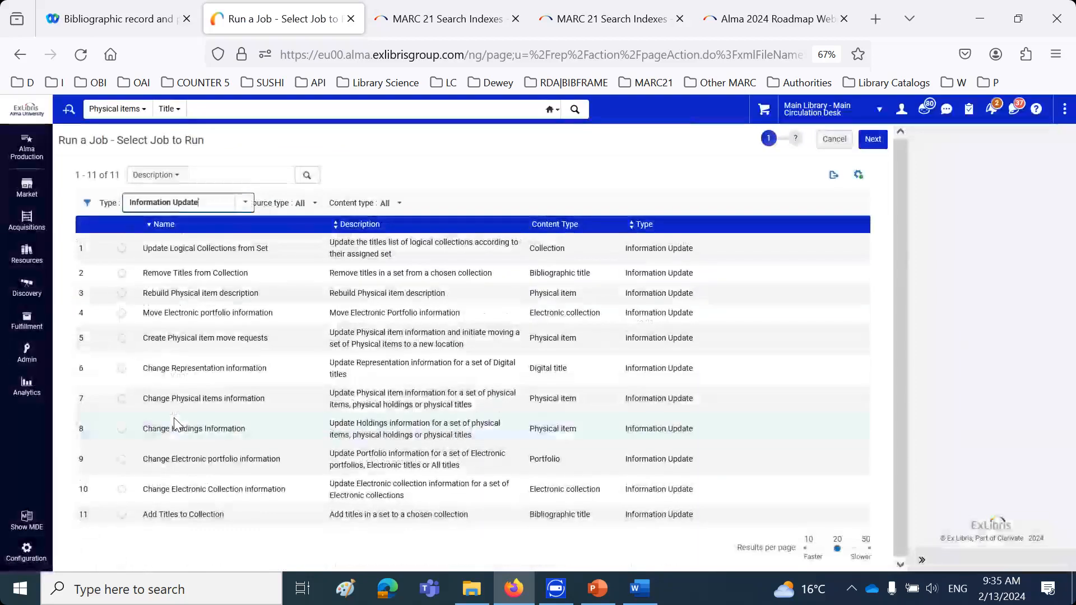
left_click(122, 399)
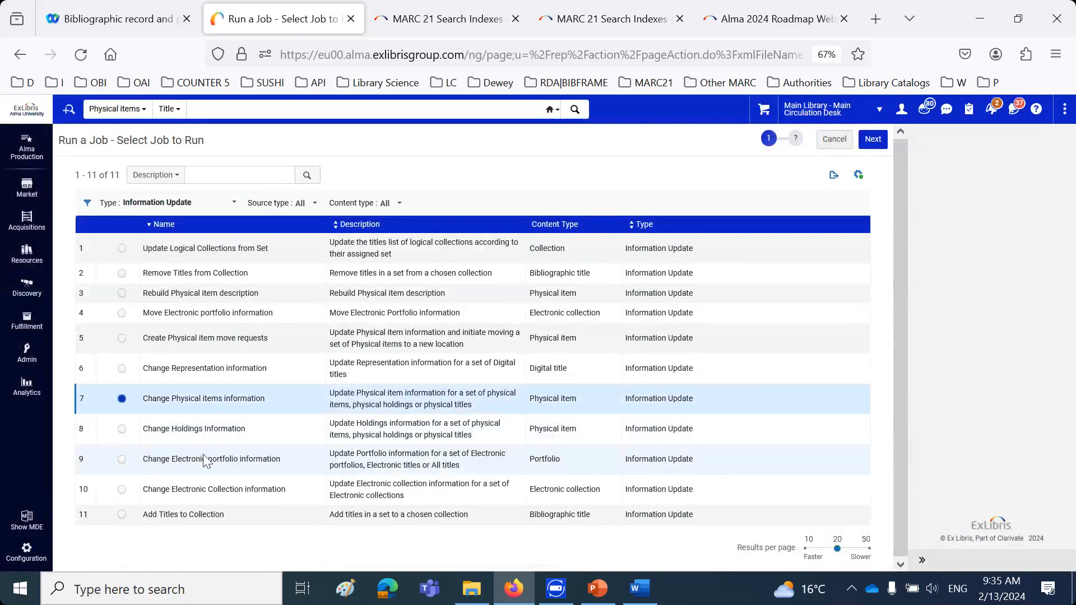
left_click(875, 144)
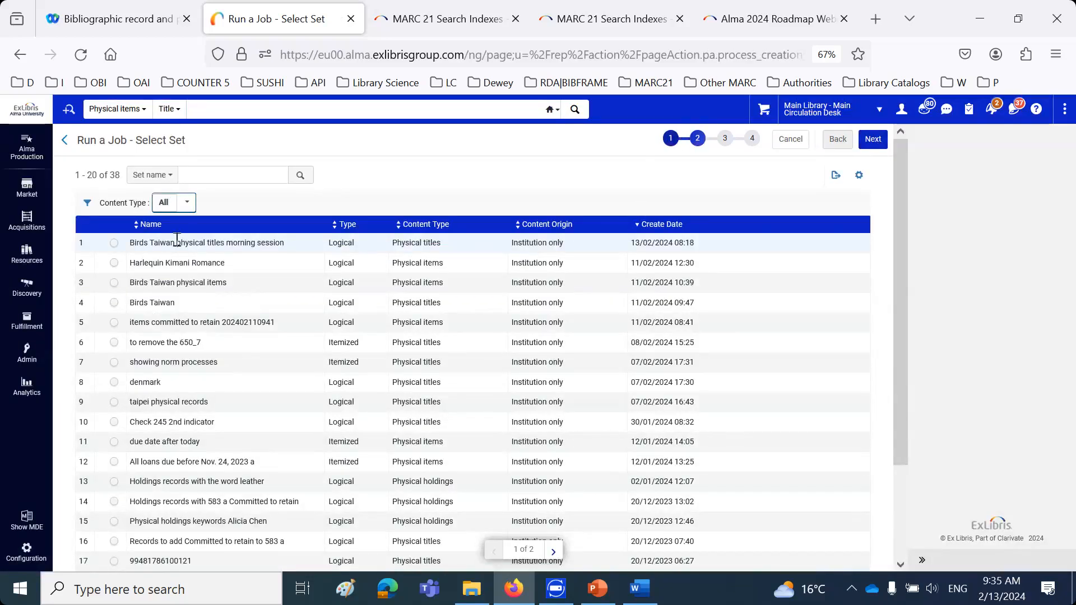
left_click(114, 243)
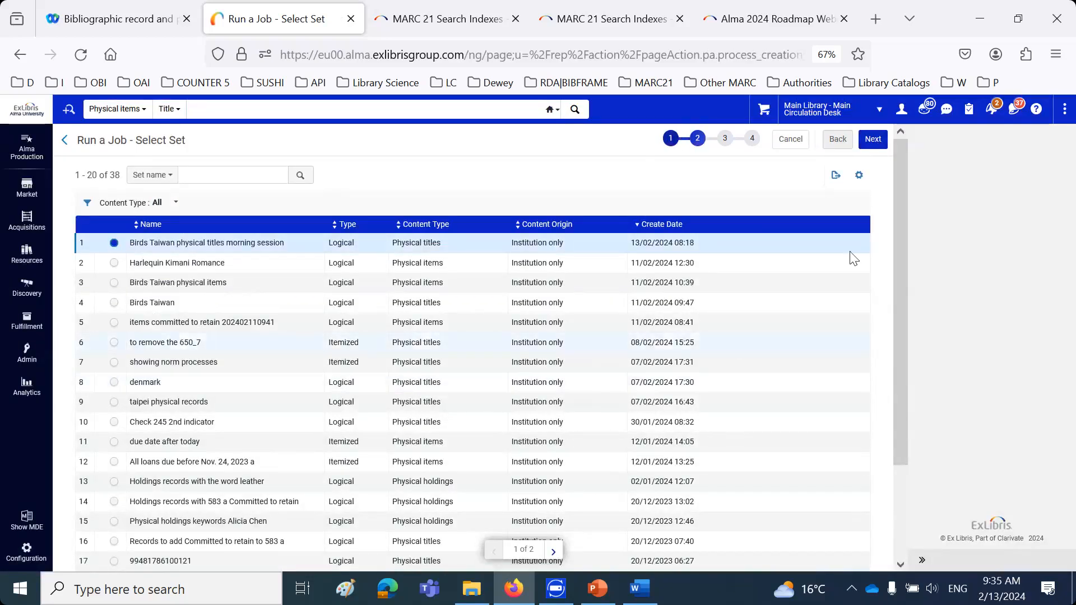
left_click(875, 140)
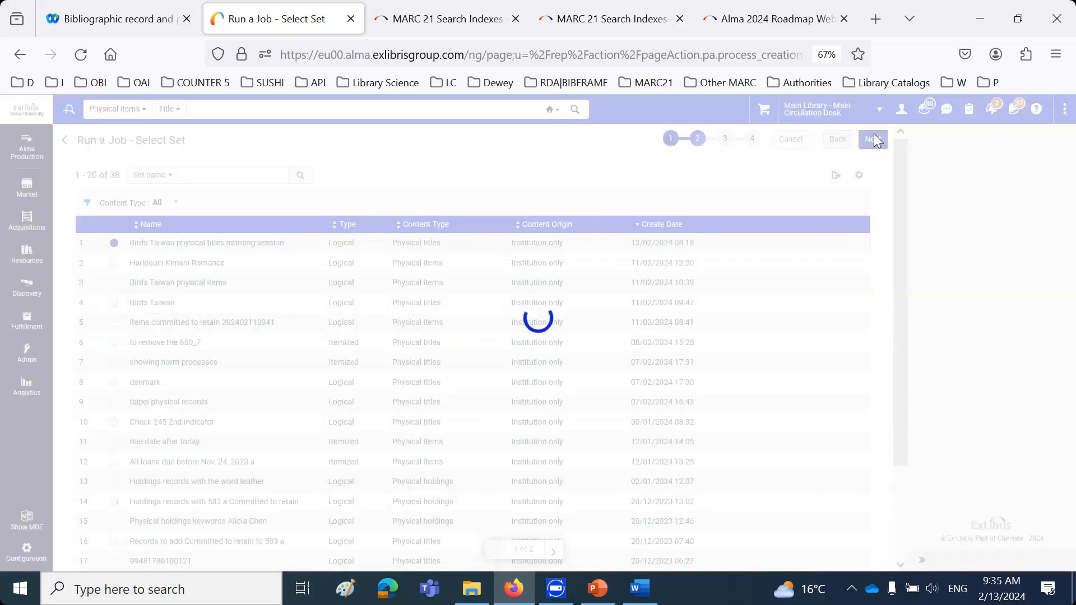
In the job's retention parameters, enable committed to retain as Yes and choose the retention reason Taiwan Academic Collaborative Collection
scroll(556, 364, "down", 10)
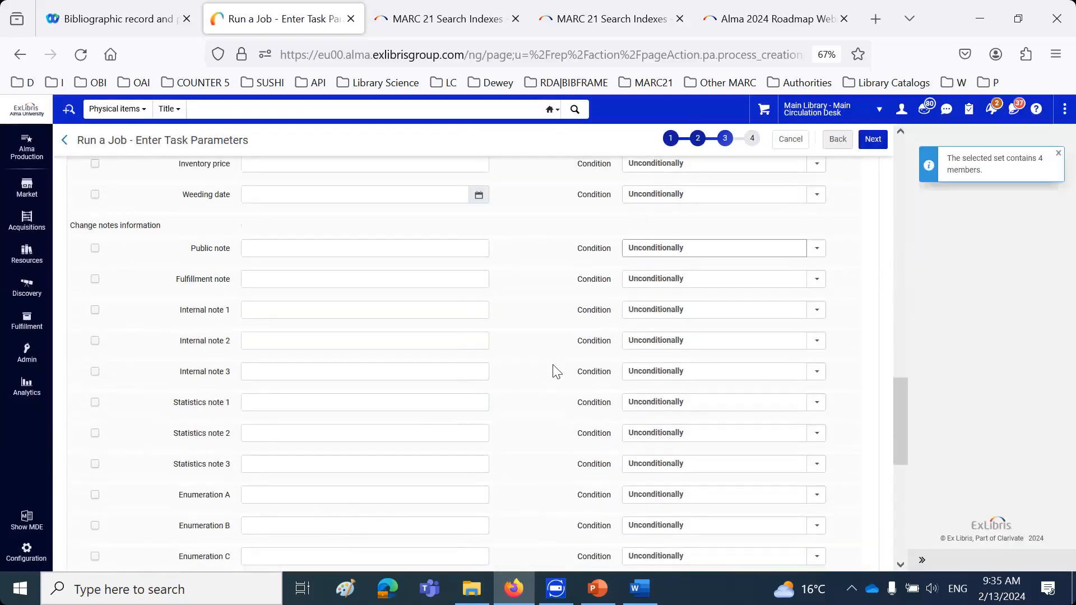
scroll(556, 370, "down", 8)
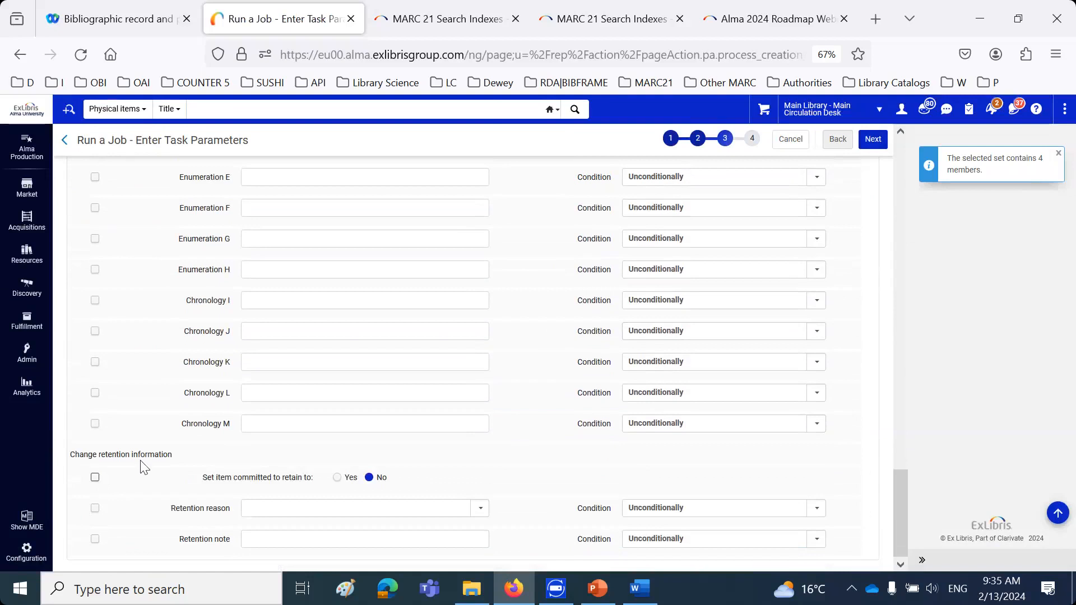
triple_click(141, 459)
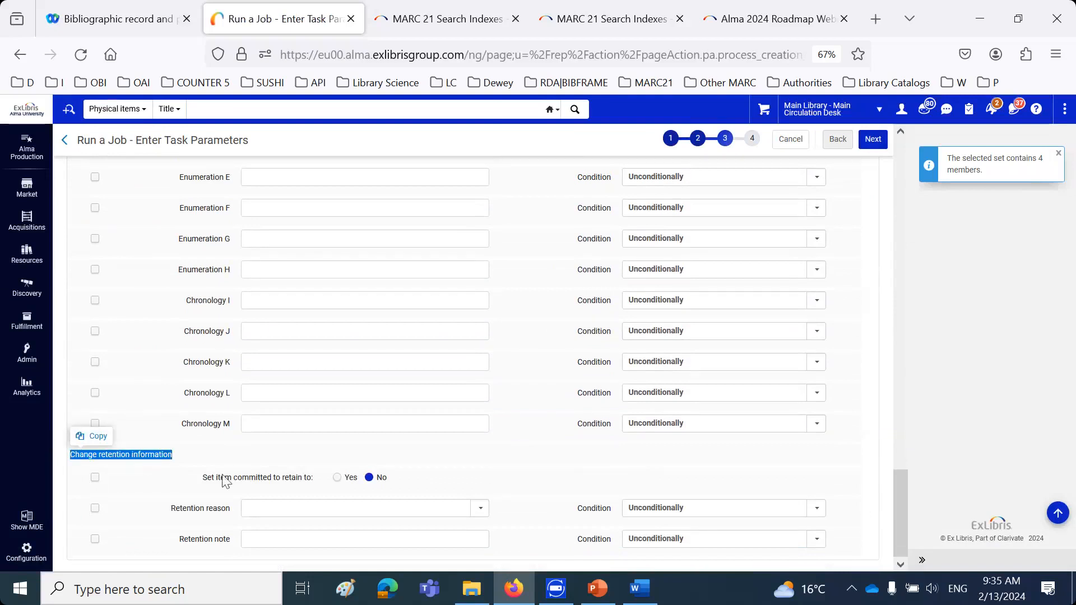
left_click(336, 477)
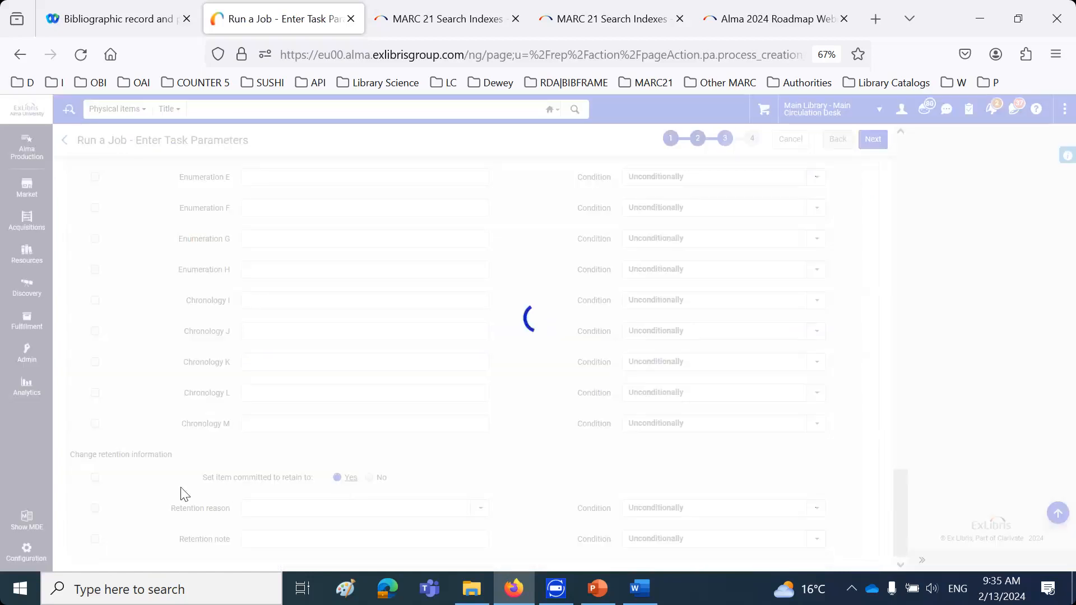
left_click(94, 477)
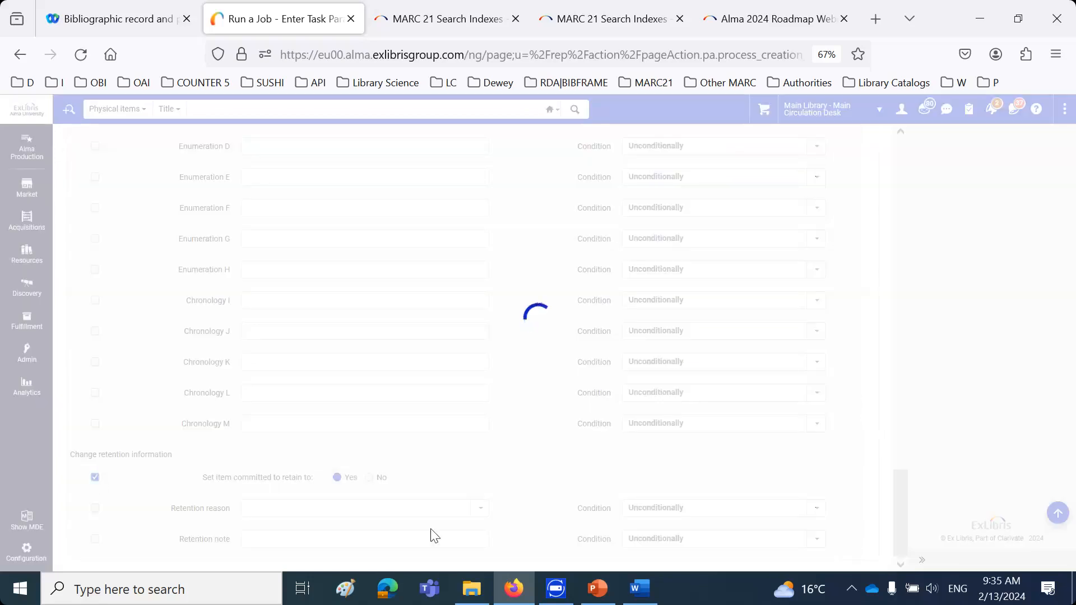
left_click(480, 508)
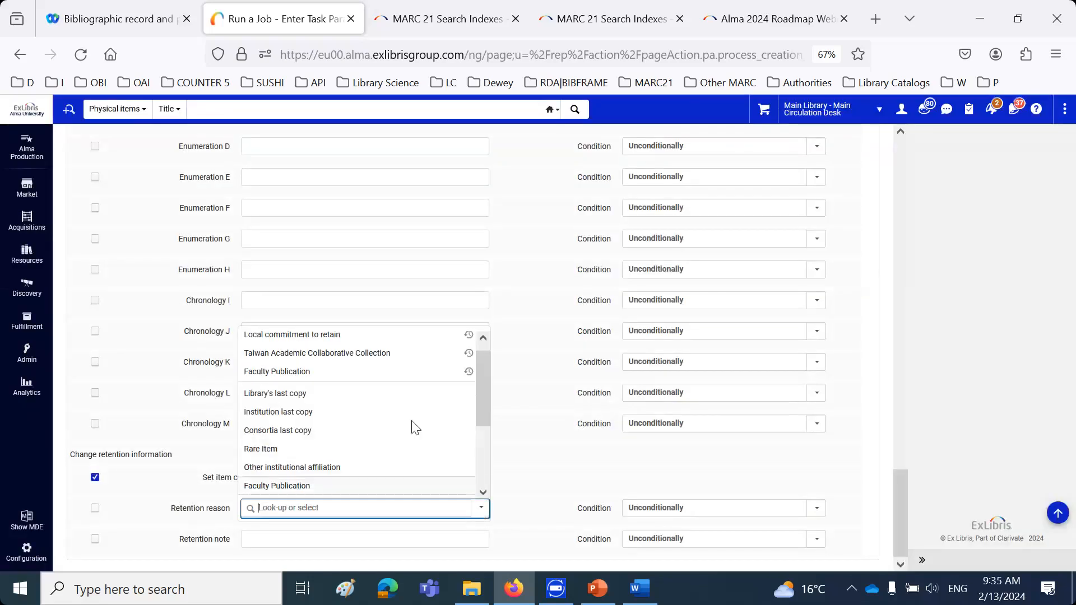
left_click(396, 362)
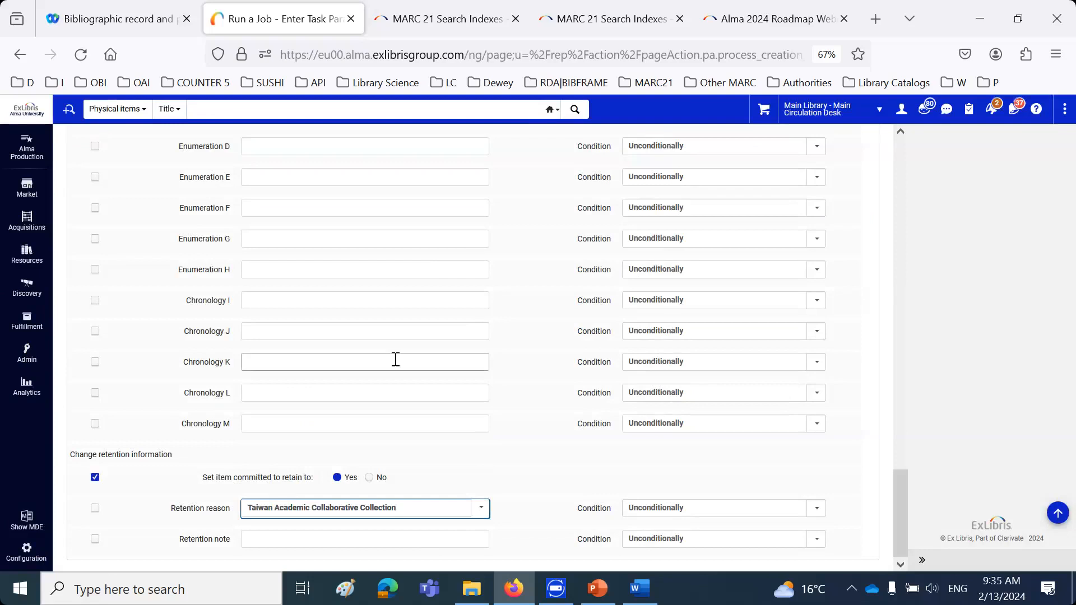
Try the condition If field empty for the retention reason and return it to Unconditionally
left_click(678, 507)
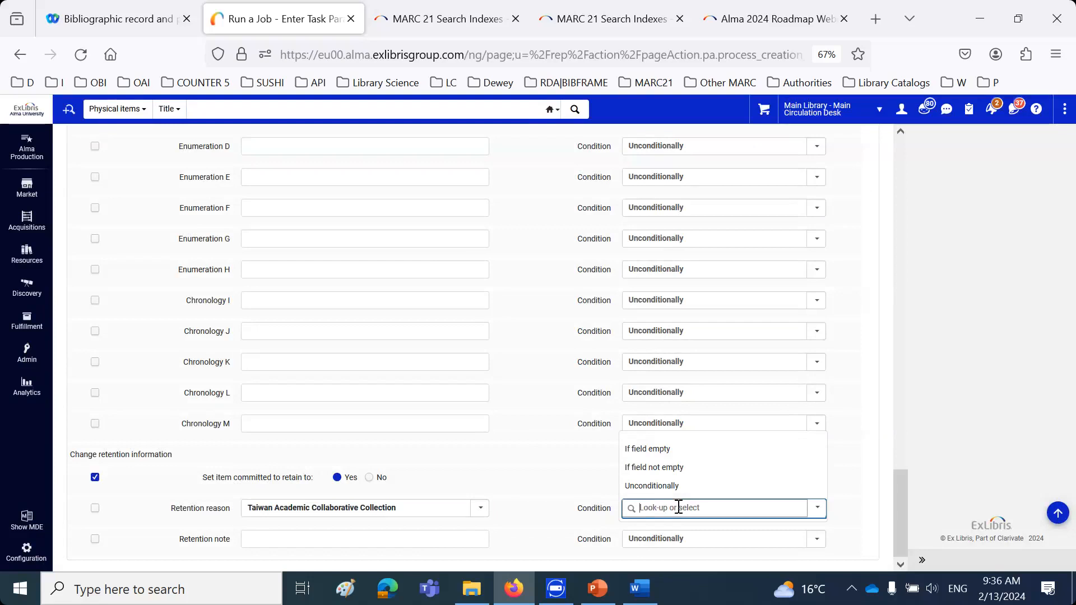
left_click(641, 453)
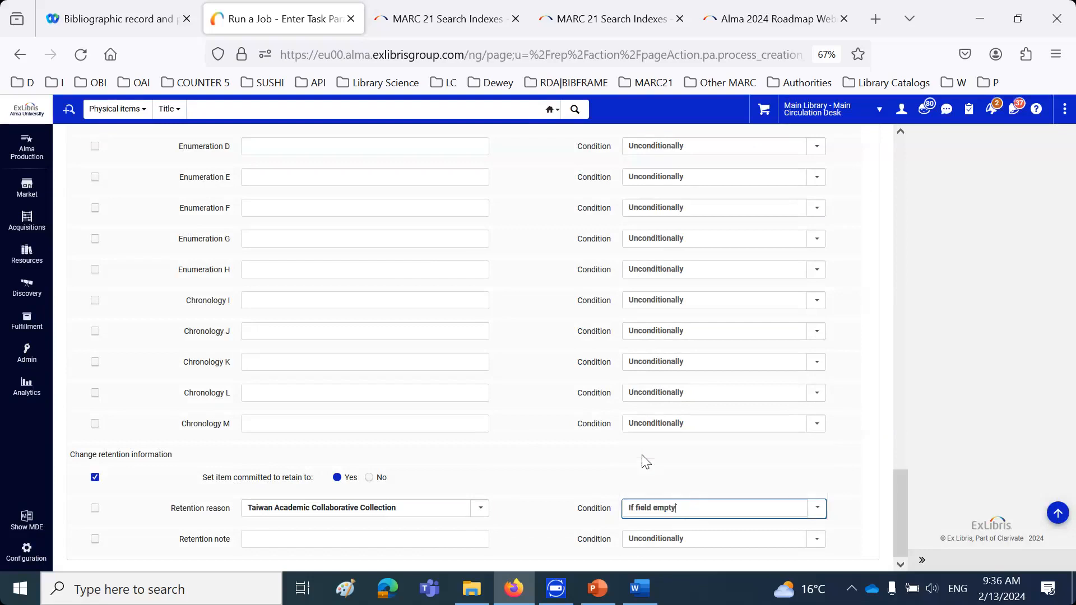
left_click(694, 510)
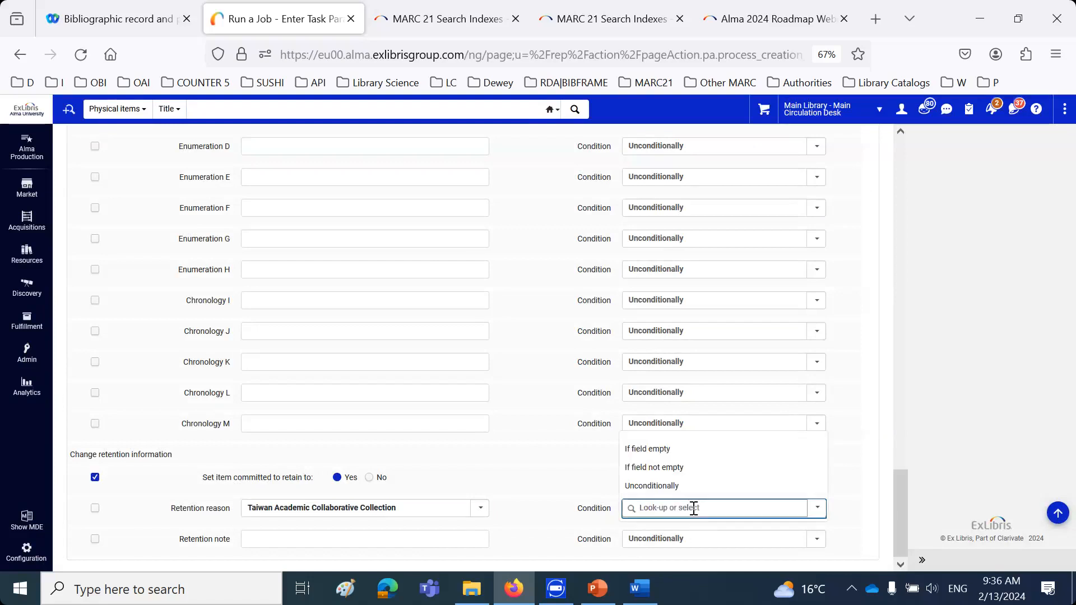
left_click(667, 487)
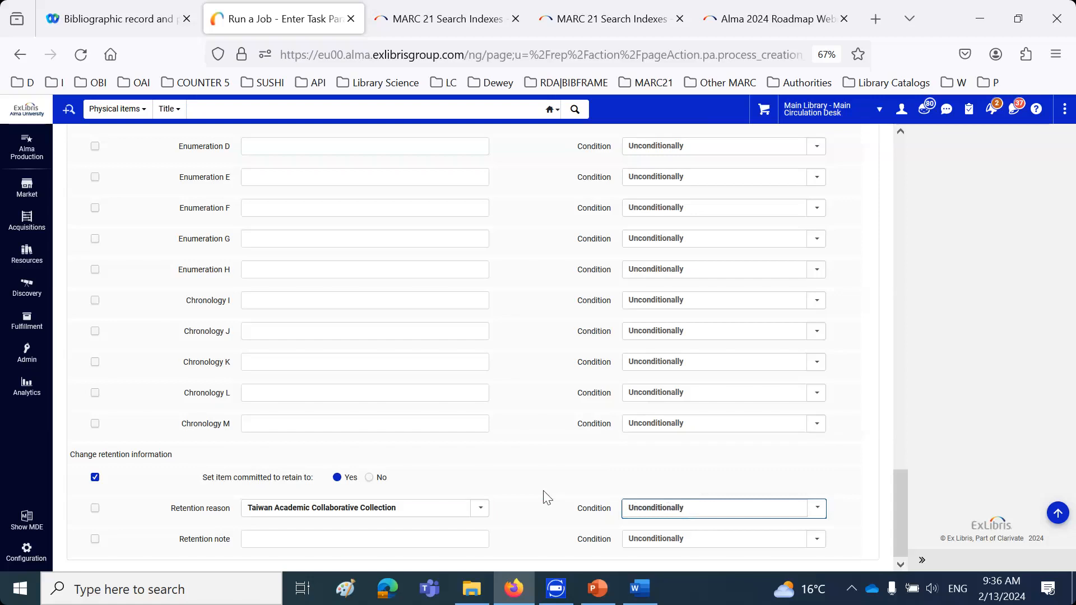
Enable the retention reason and retention note changes, and enter the note "This is a cross-institution agreement"
left_click(95, 508)
left_click(96, 539)
left_click(270, 538)
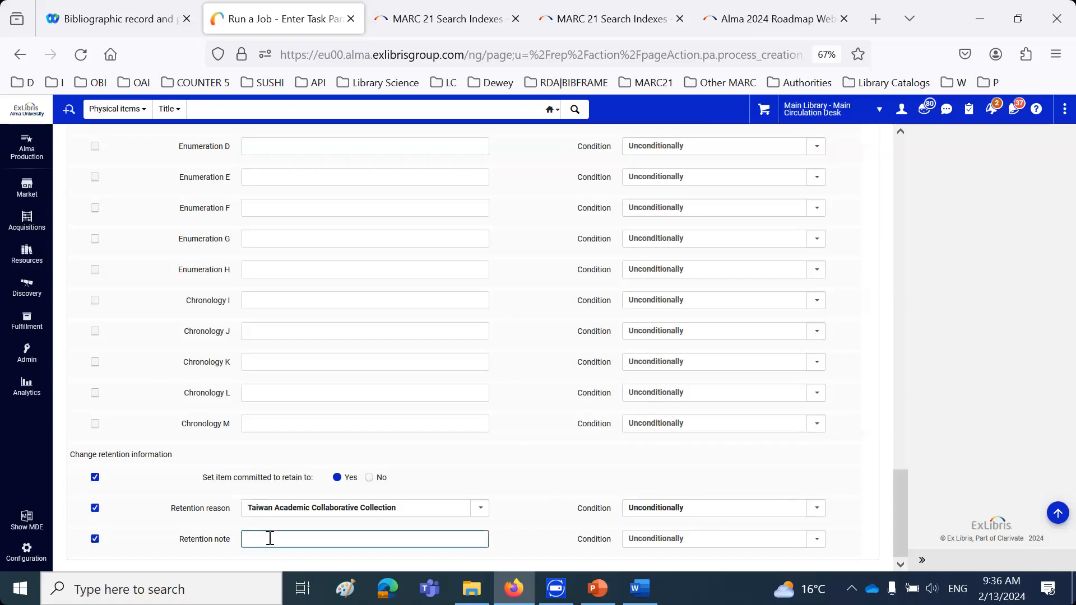
type("This is a corss institution agreement")
double_click(285, 539)
type("cross-")
Submit the Change Physical items information job and refresh the list of running jobs
scroll(661, 424, "up", 10)
left_click(873, 139)
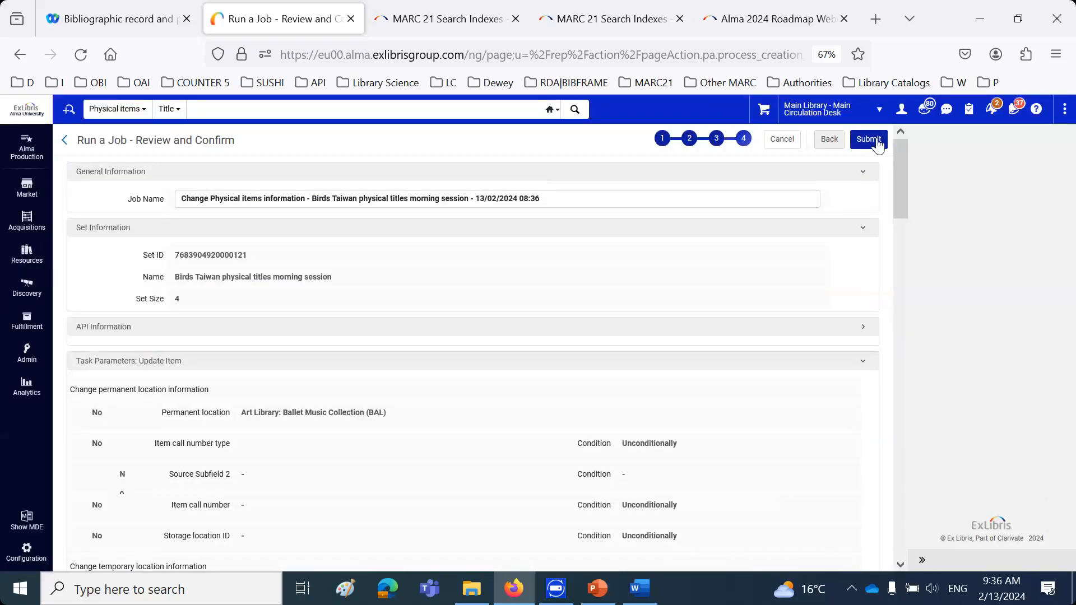
left_click(870, 140)
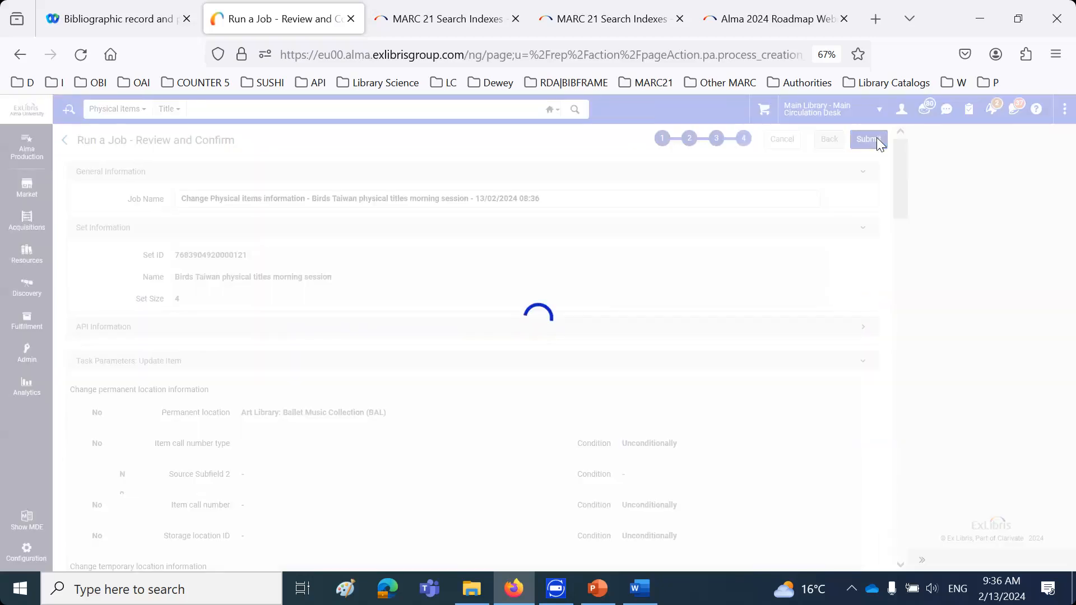
left_click(773, 217)
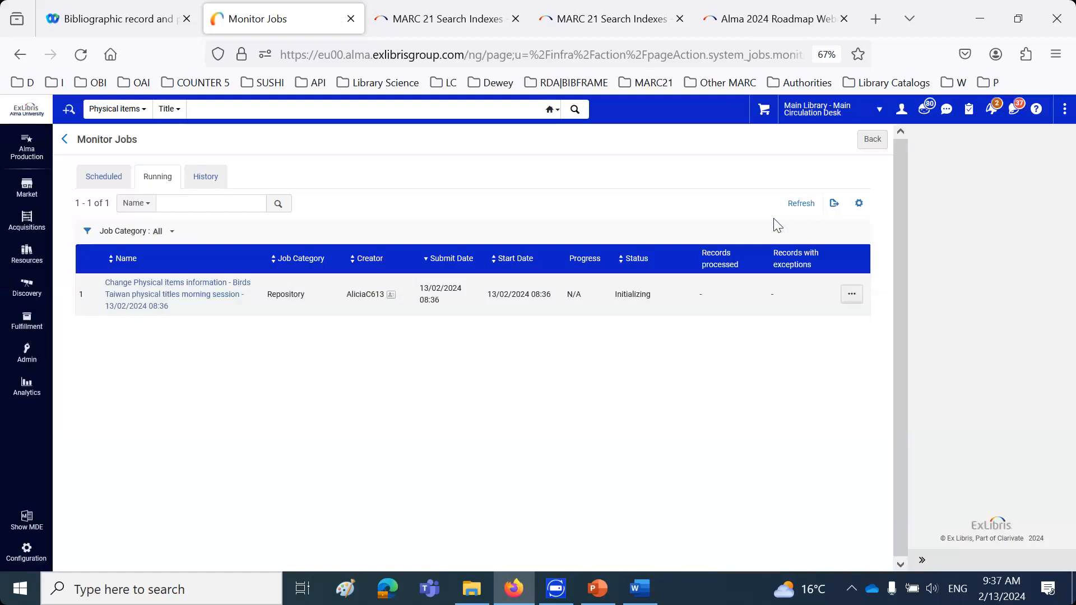
left_click(800, 204)
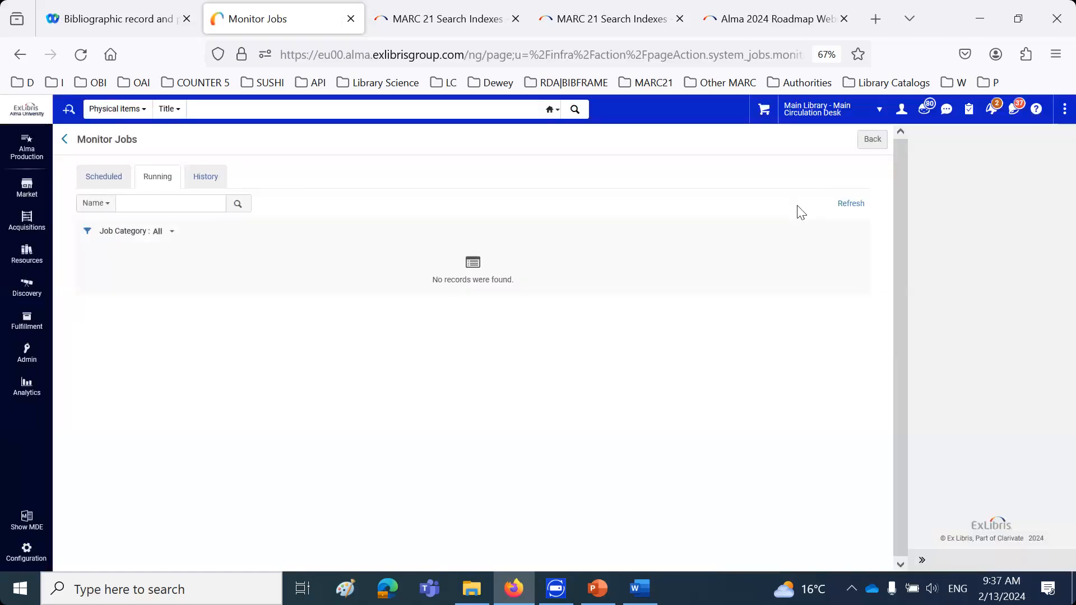
left_click(851, 203)
Rerun the title search for "birds taiwan" and open the item of "A guide to the birds of Taiwan" to examine its retention information
left_click(206, 110)
left_click(222, 133)
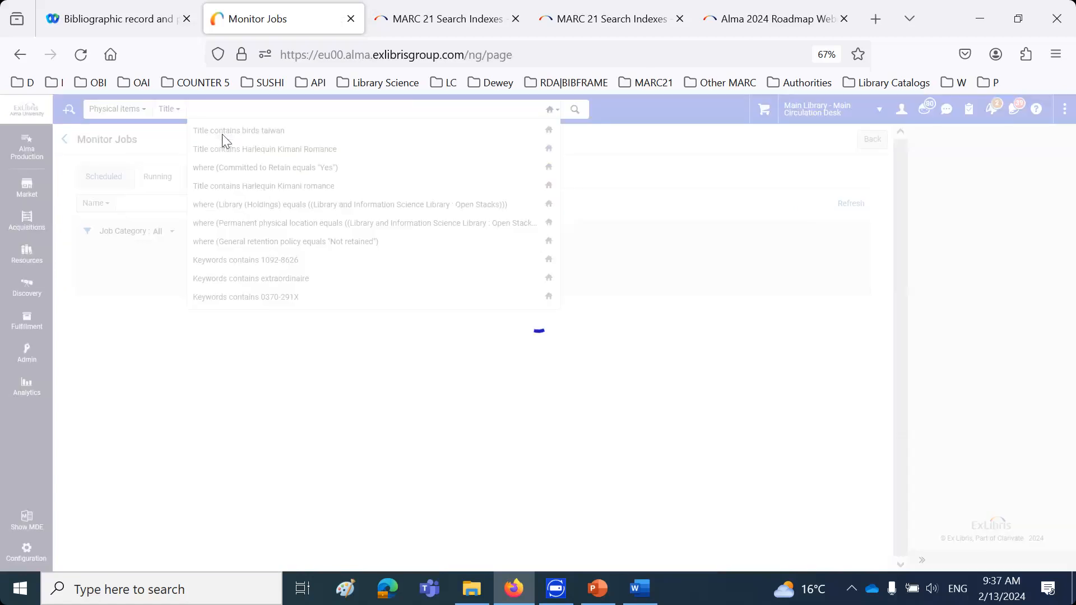
scroll(400, 325, "down", 8)
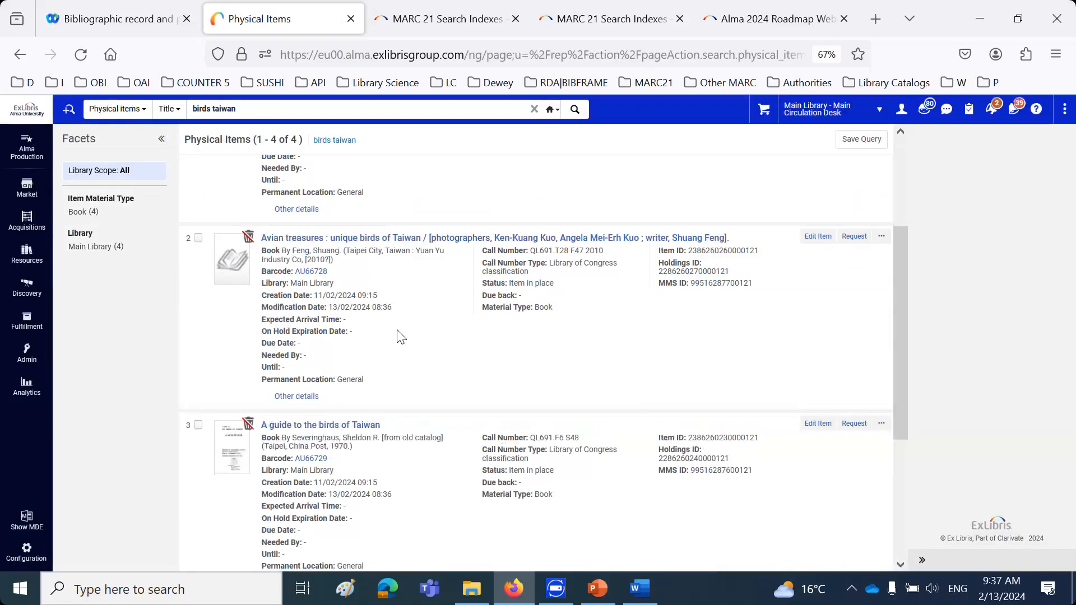
scroll(252, 222, "up", 4)
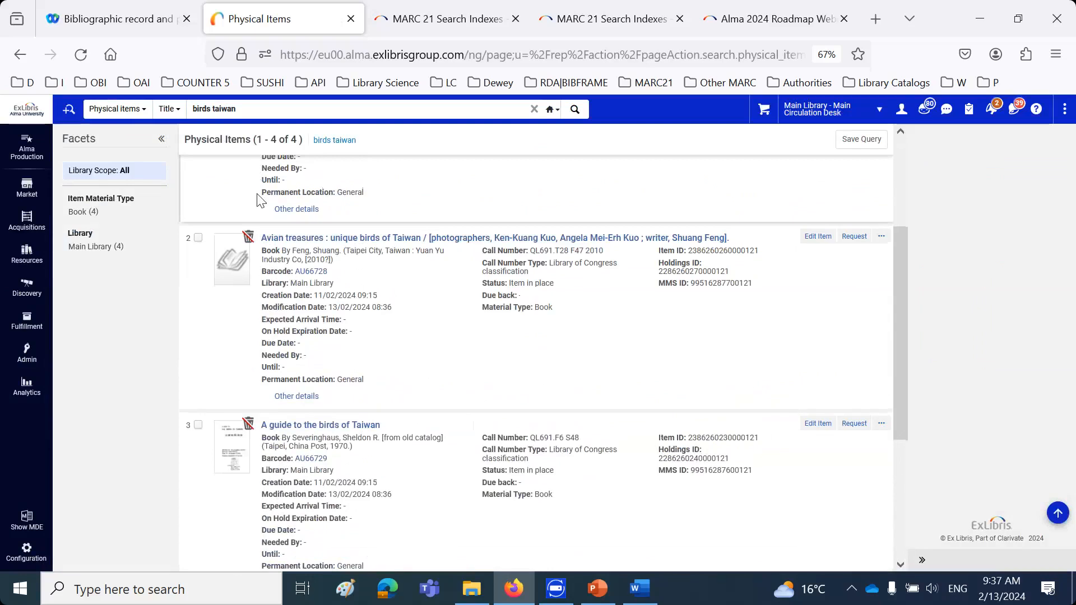
scroll(257, 201, "down", 4)
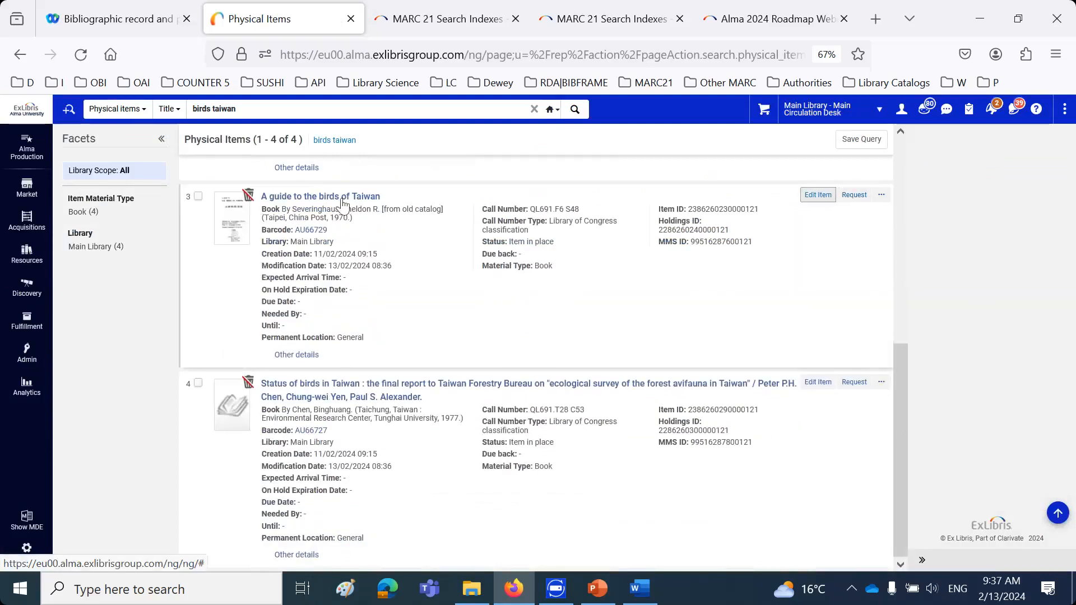
left_click(817, 196)
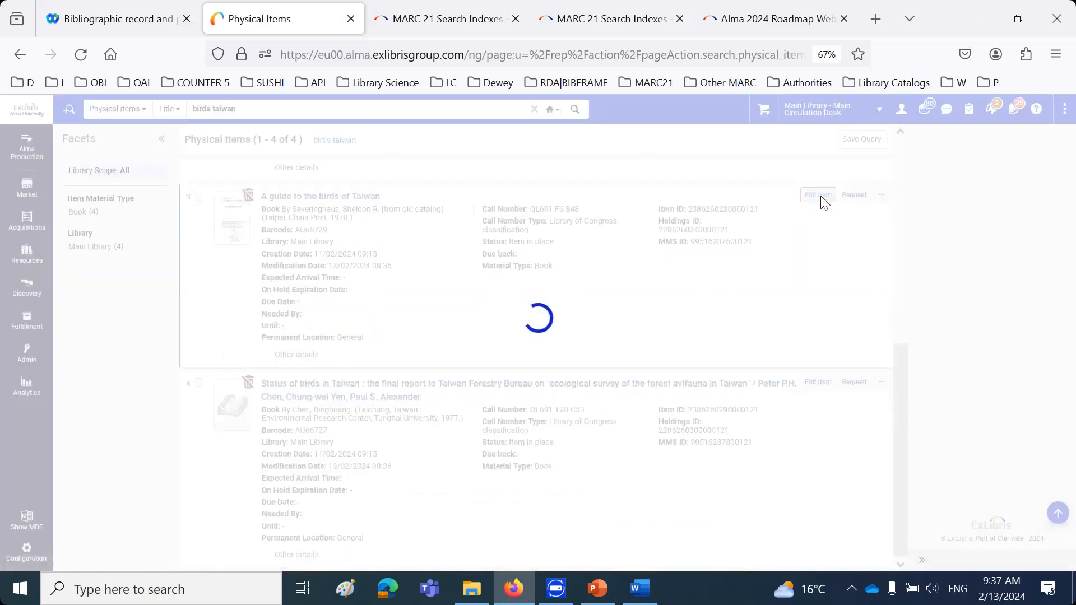
scroll(824, 207, "down", 7)
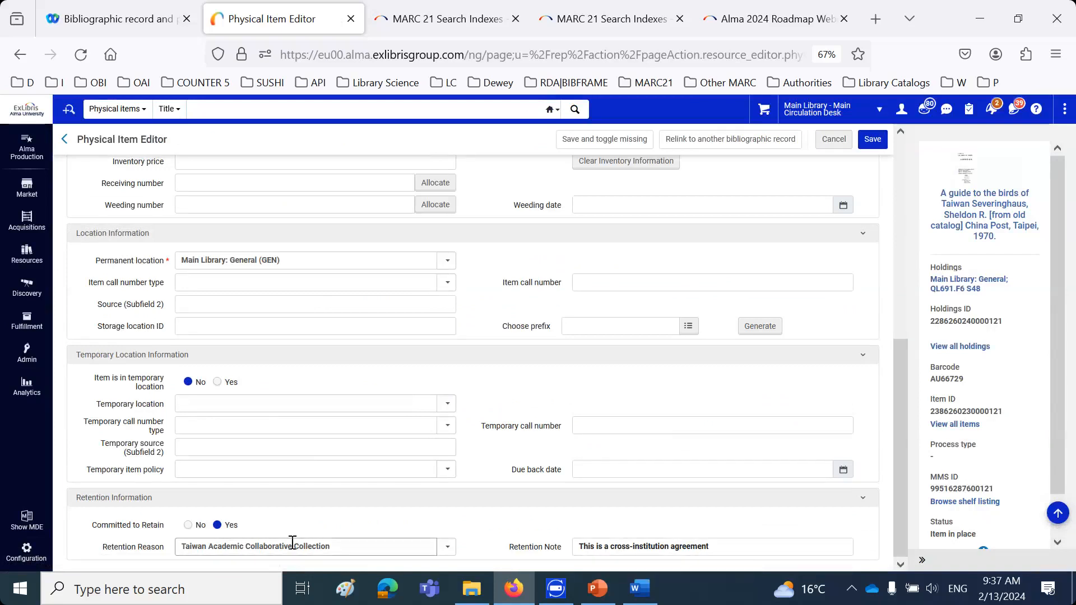
Leave the item editor without saving and try to withdraw the item "A guide to the birds of Taiwan"
left_click(832, 141)
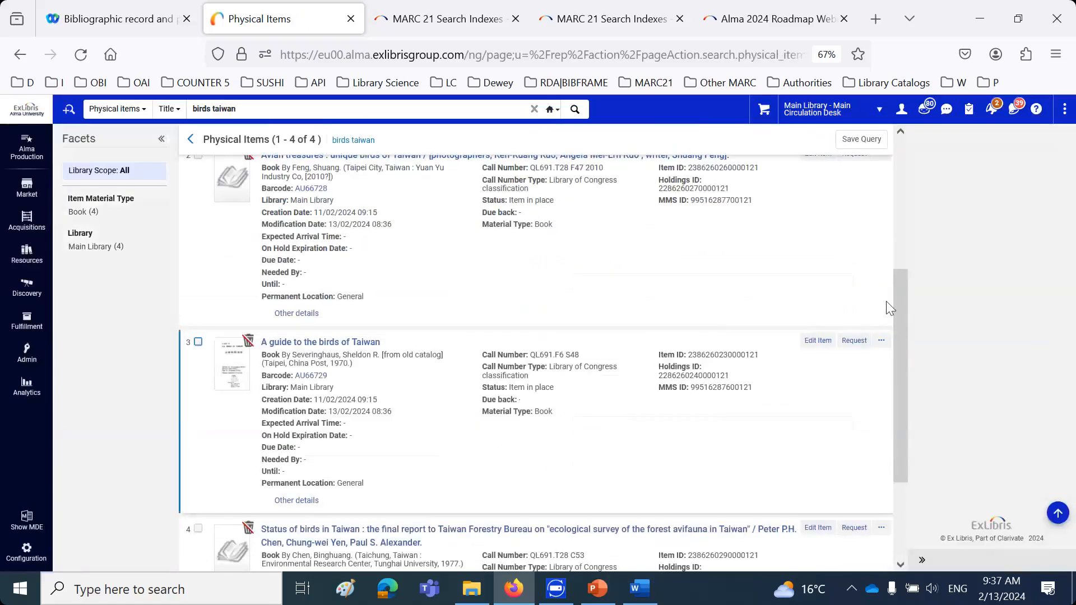
left_click(881, 340)
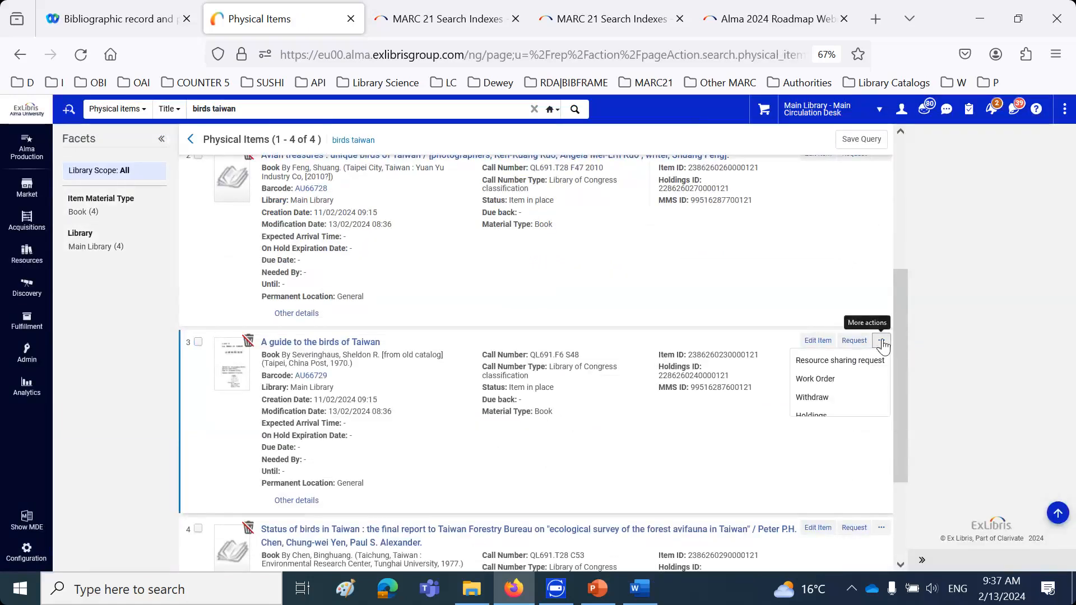
left_click(821, 399)
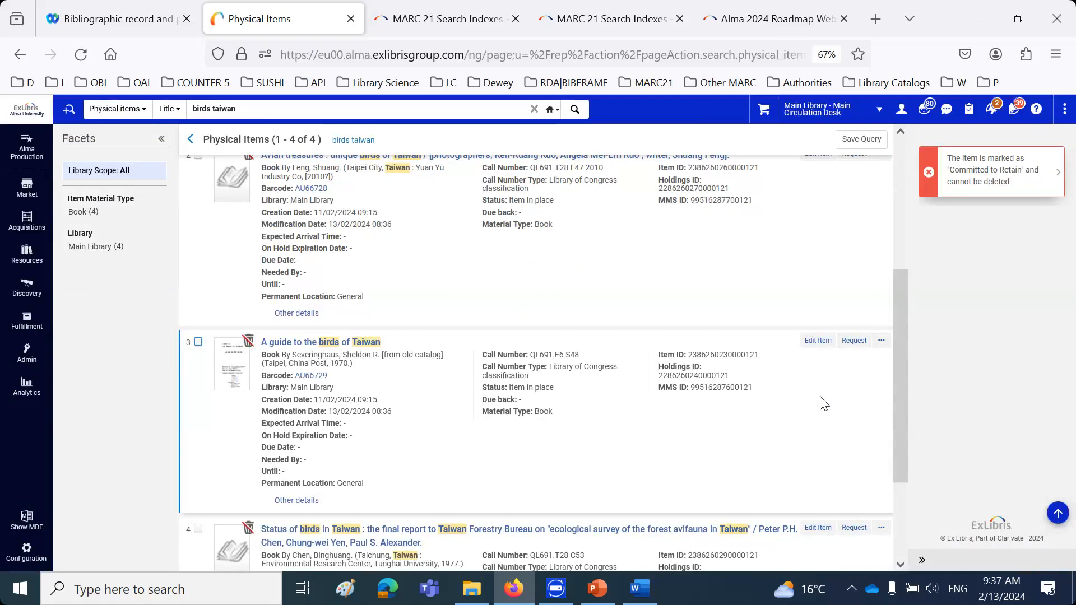
left_click(26, 361)
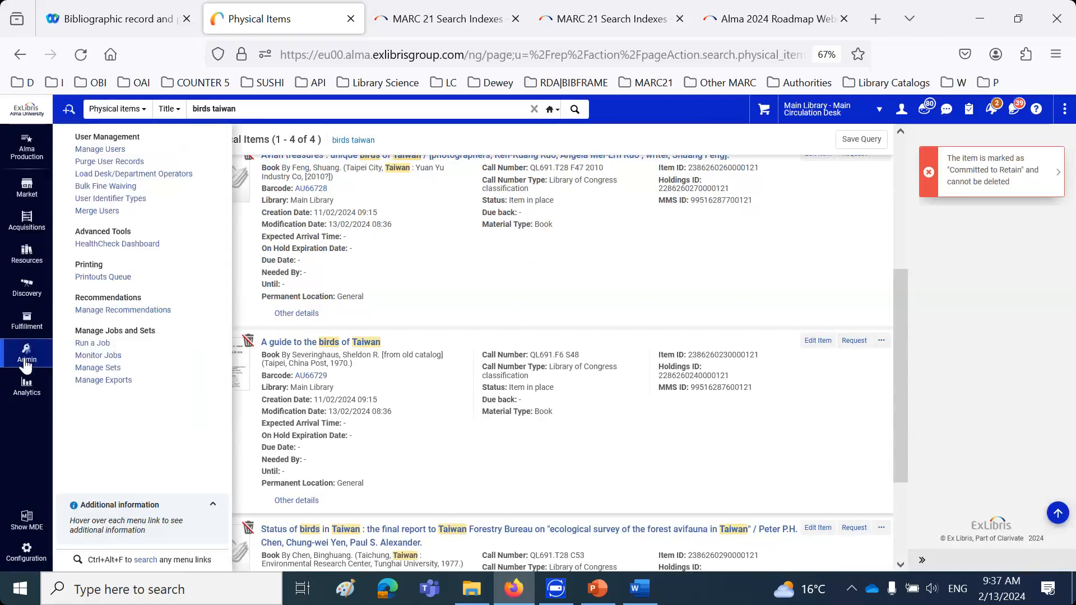
left_click(89, 356)
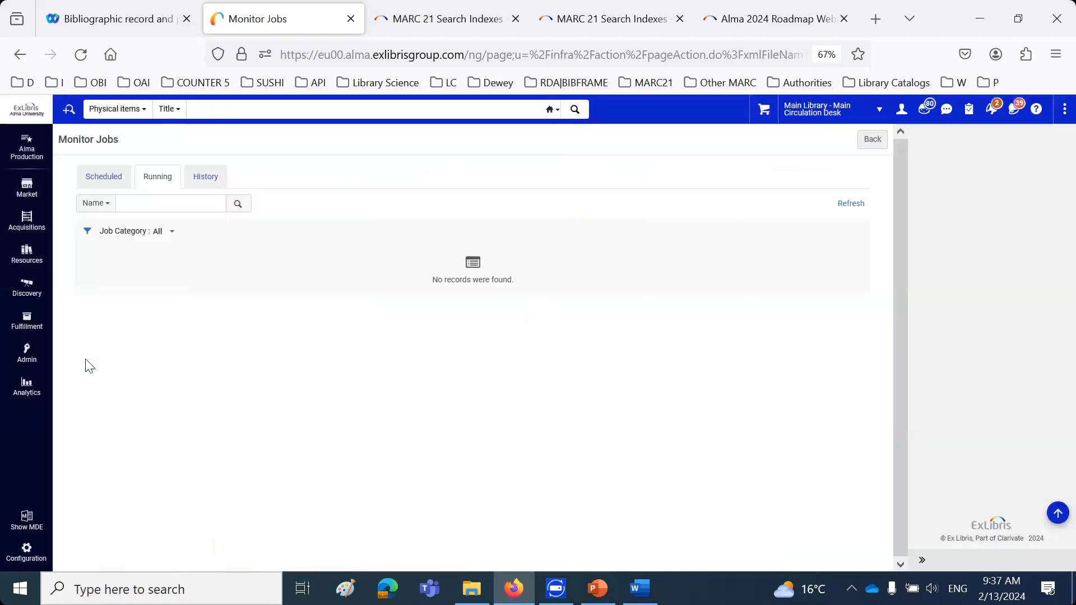
left_click(85, 179)
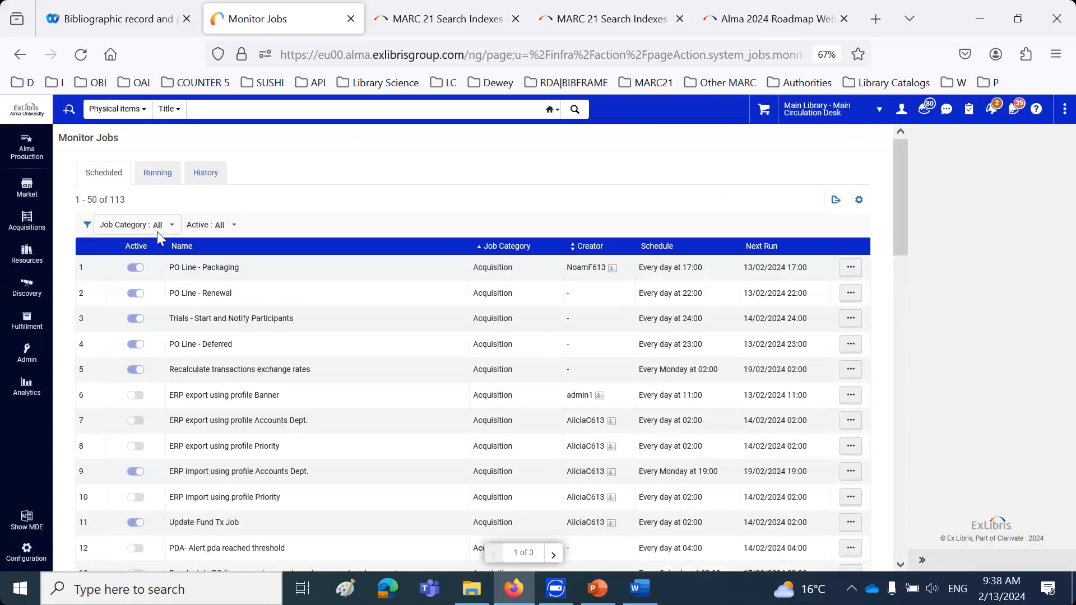
left_click(161, 227)
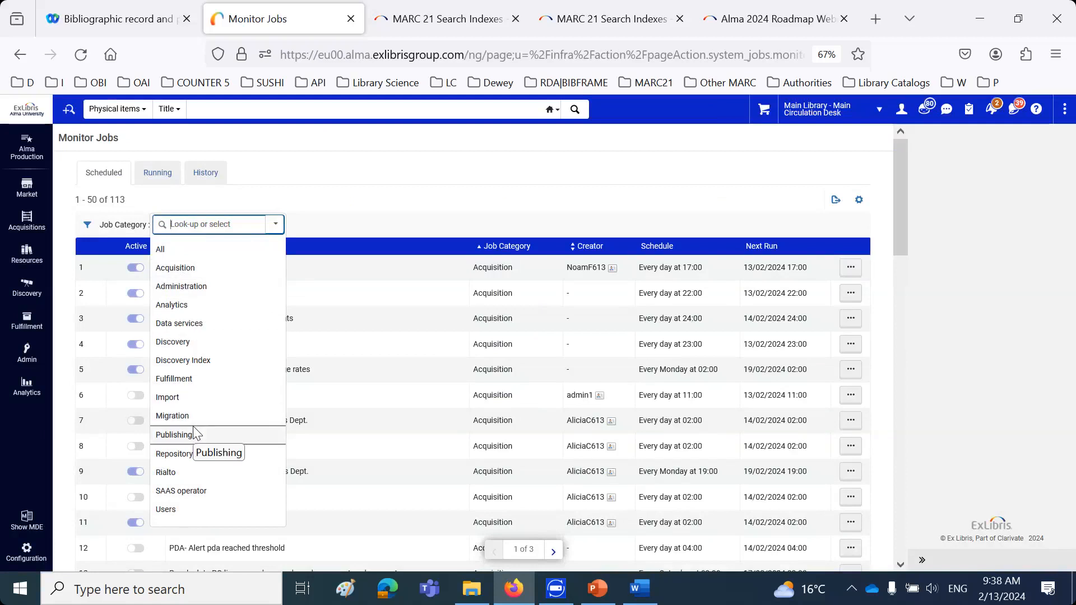
Start running a job, filter the jobs by type Information Update, and select Change Physical items information
left_click(27, 352)
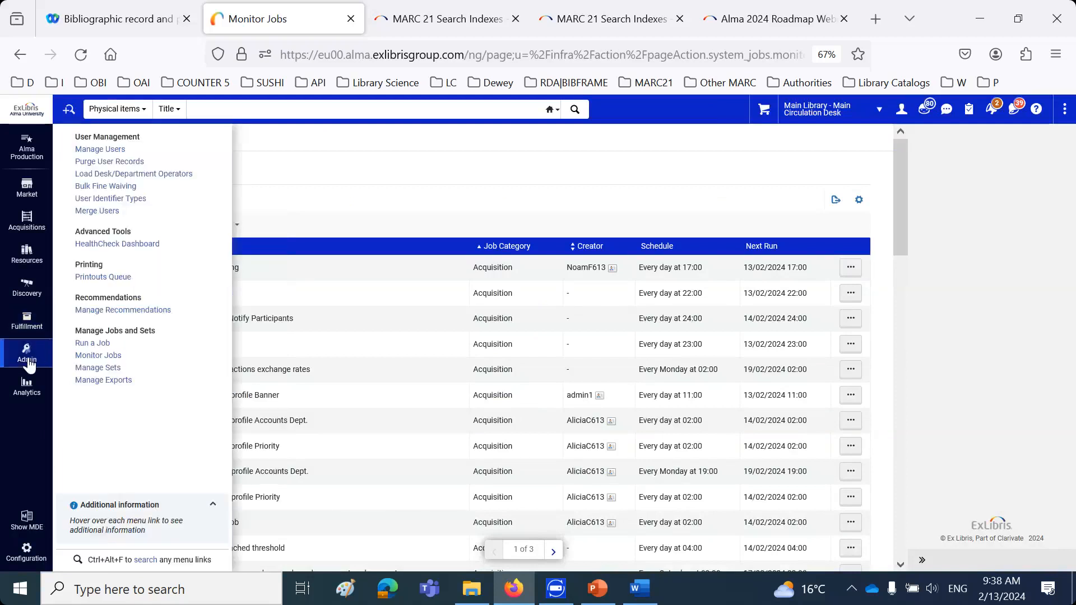
left_click(92, 344)
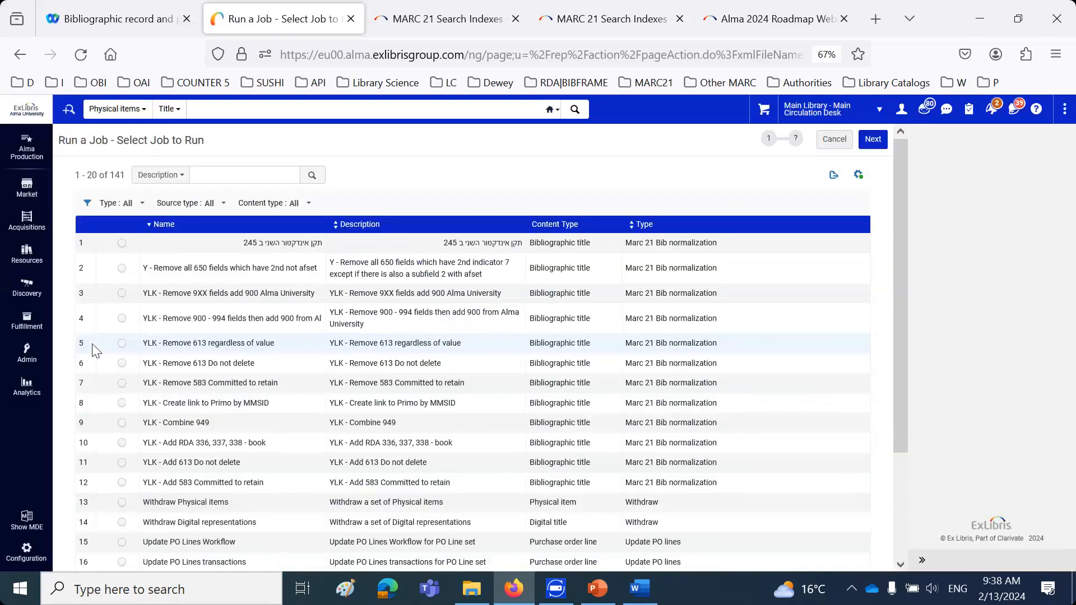
left_click(209, 204)
left_click(134, 205)
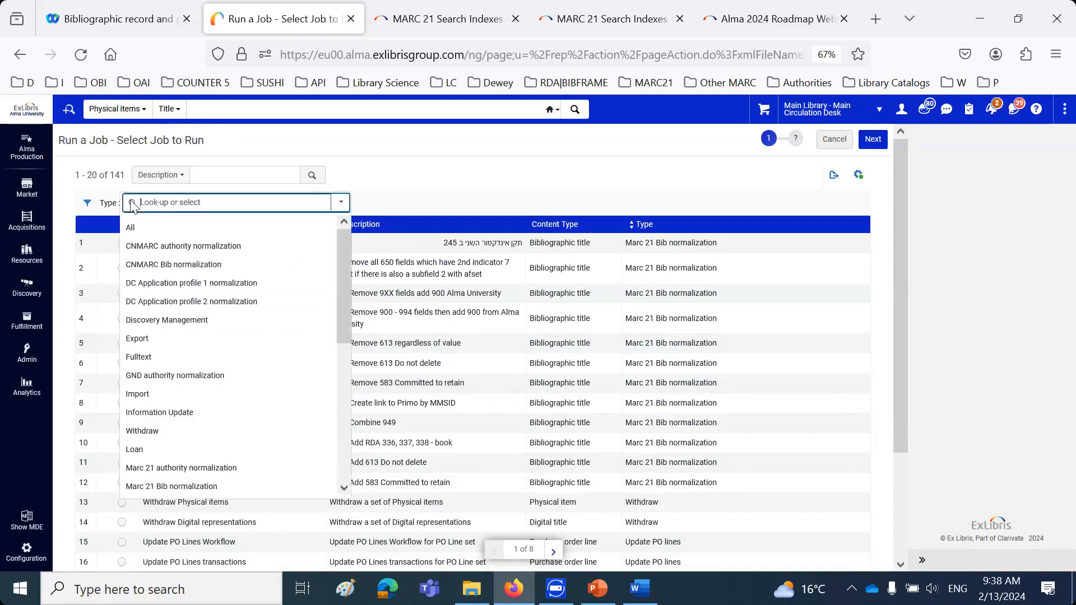
left_click(164, 412)
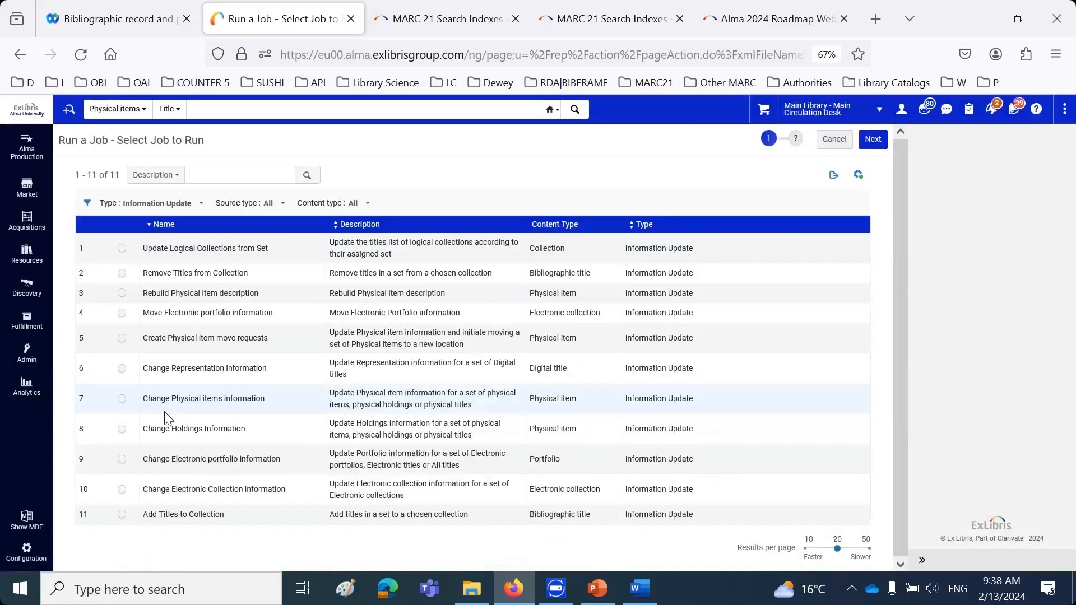
left_click(122, 399)
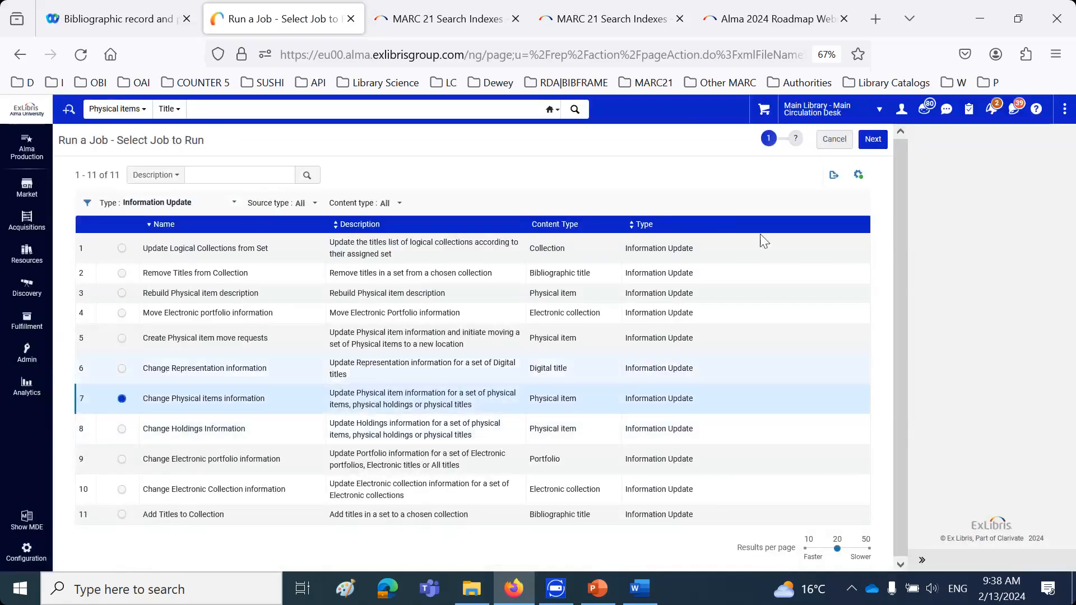
Choose the set "Birds Taiwan physical titles morning session" for the job and proceed to the task parameters
left_click(872, 140)
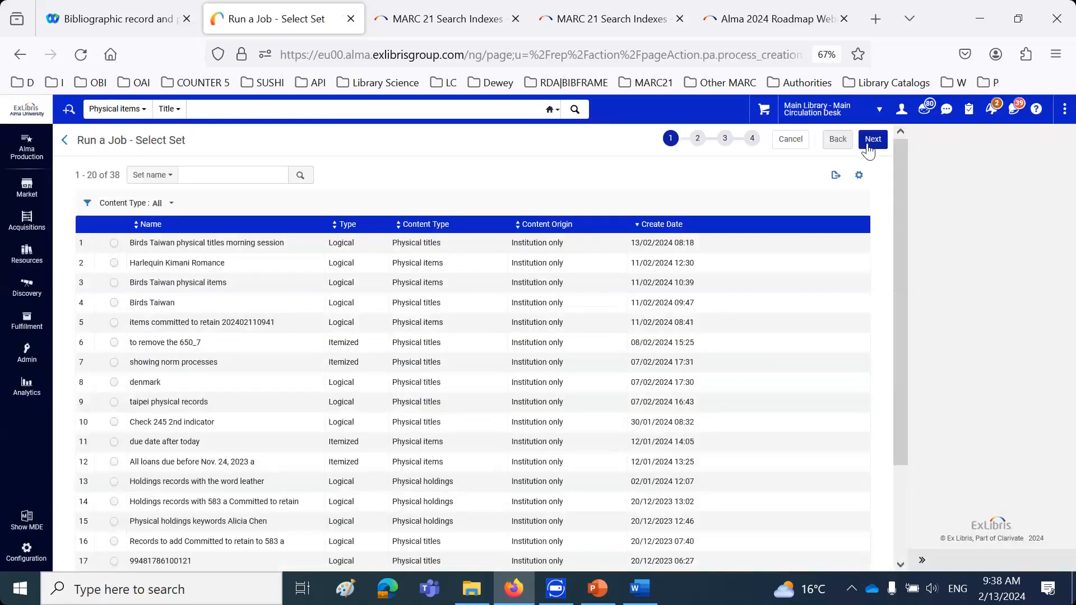
left_click(113, 243)
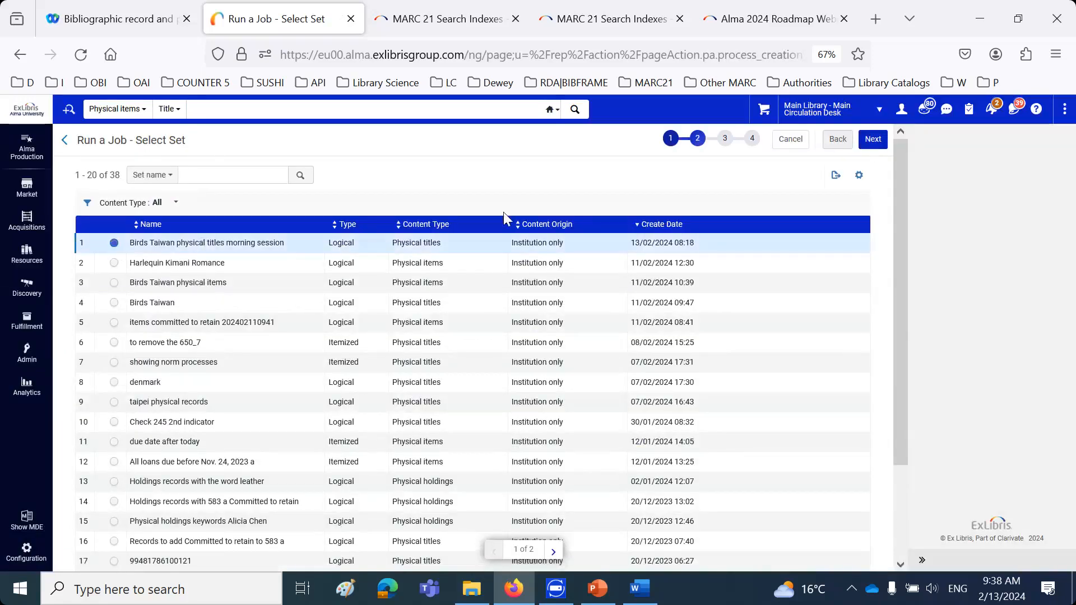
left_click(876, 139)
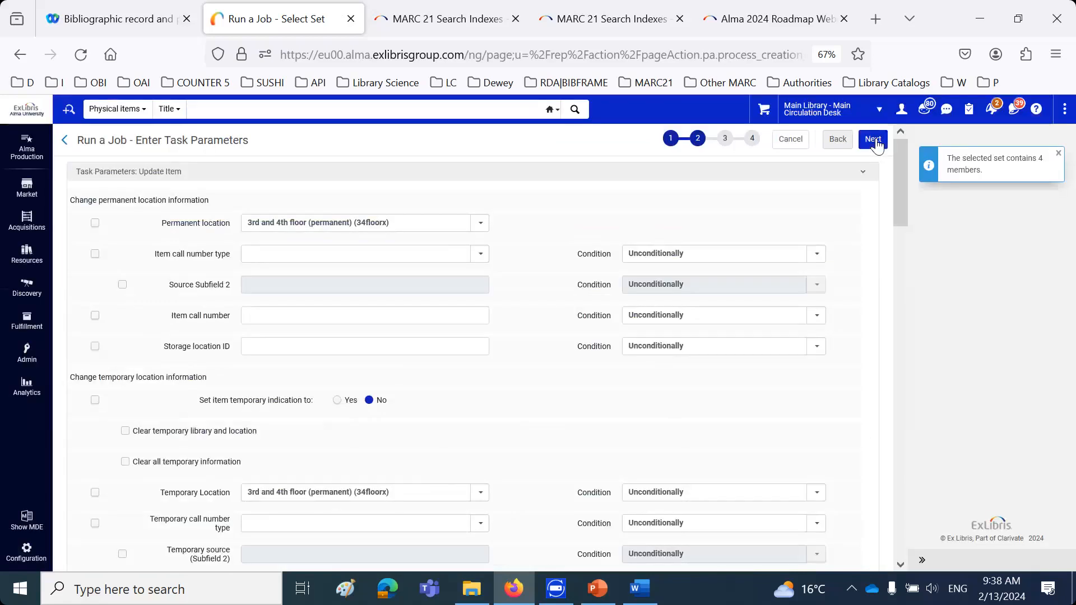
Enable the committed to retain change in the job's retention information, with the value No
scroll(518, 386, "down", 15)
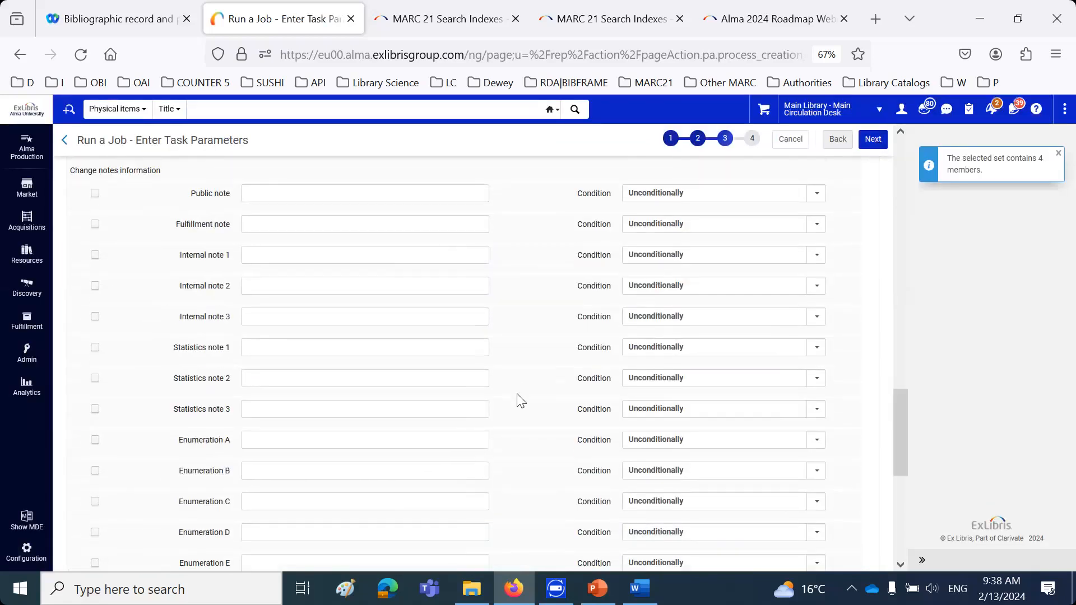
scroll(518, 400, "down", 6)
left_click(374, 479)
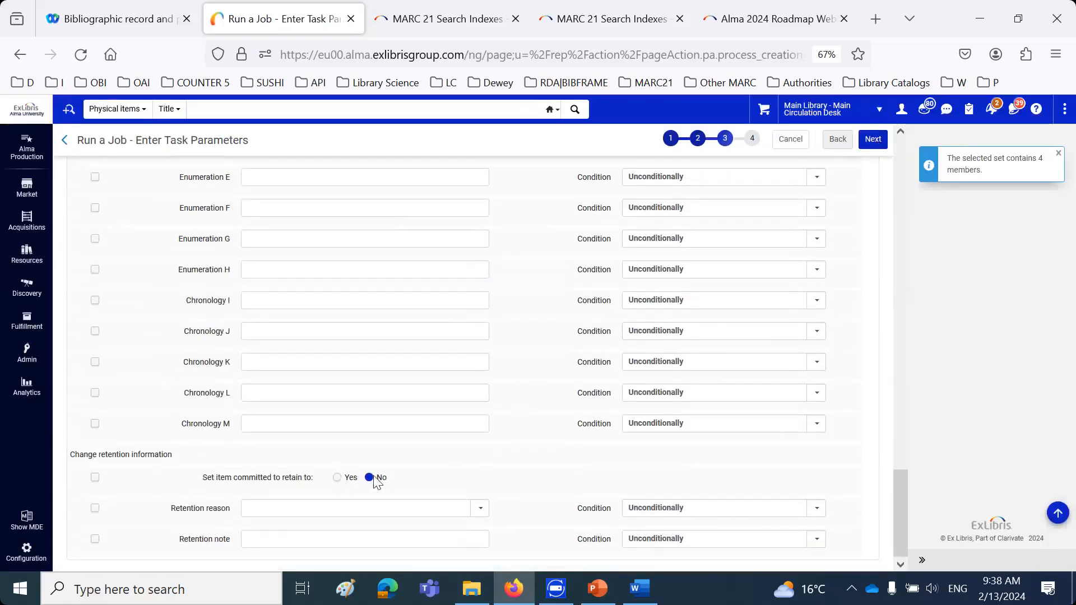
left_click(96, 478)
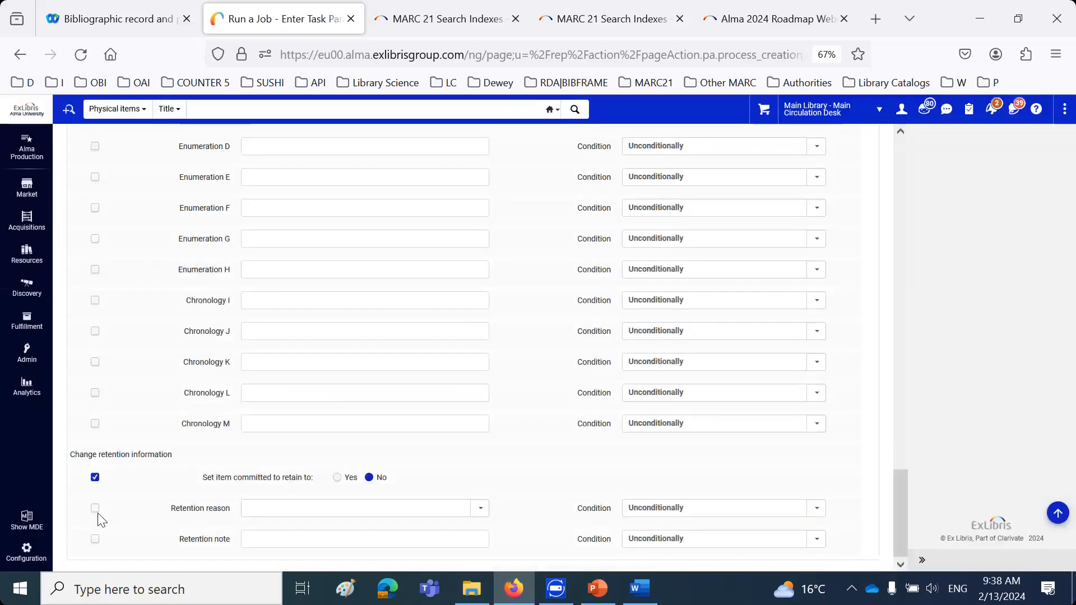
Enable the retention reason and retention note changes, leaving both values blank with the condition Unconditionally
left_click(96, 510)
left_click(286, 509)
scroll(365, 454, "down", 3)
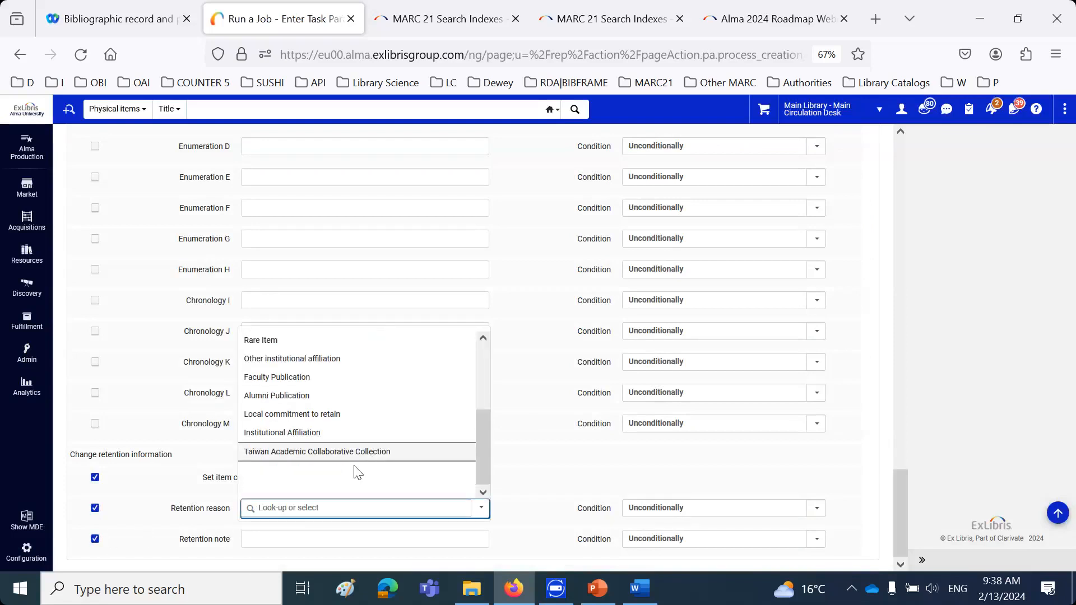
left_click(353, 473)
left_click(344, 538)
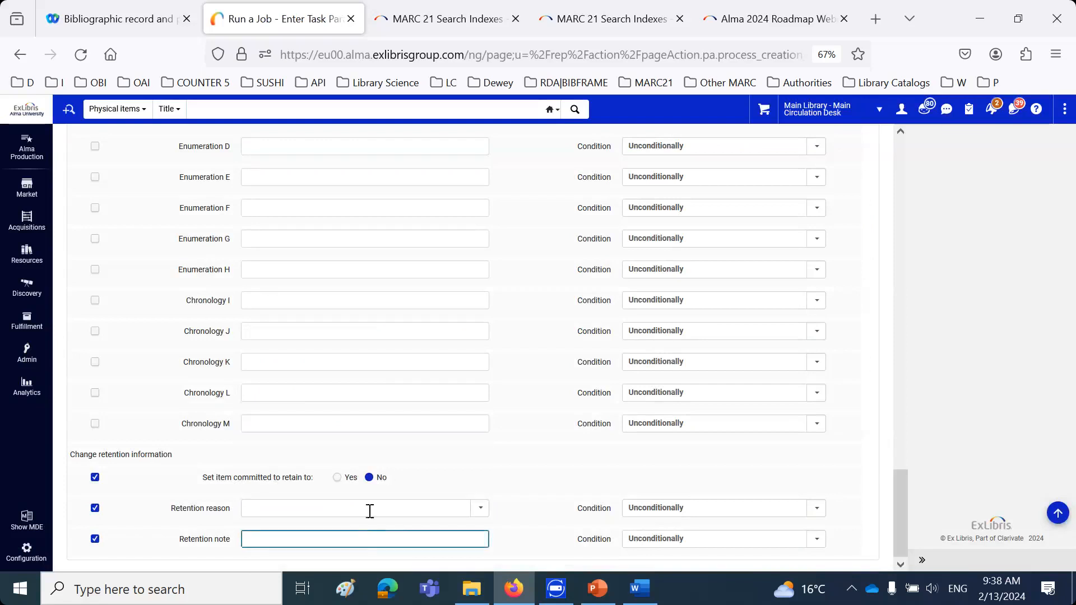
left_click(391, 540)
left_click(392, 540)
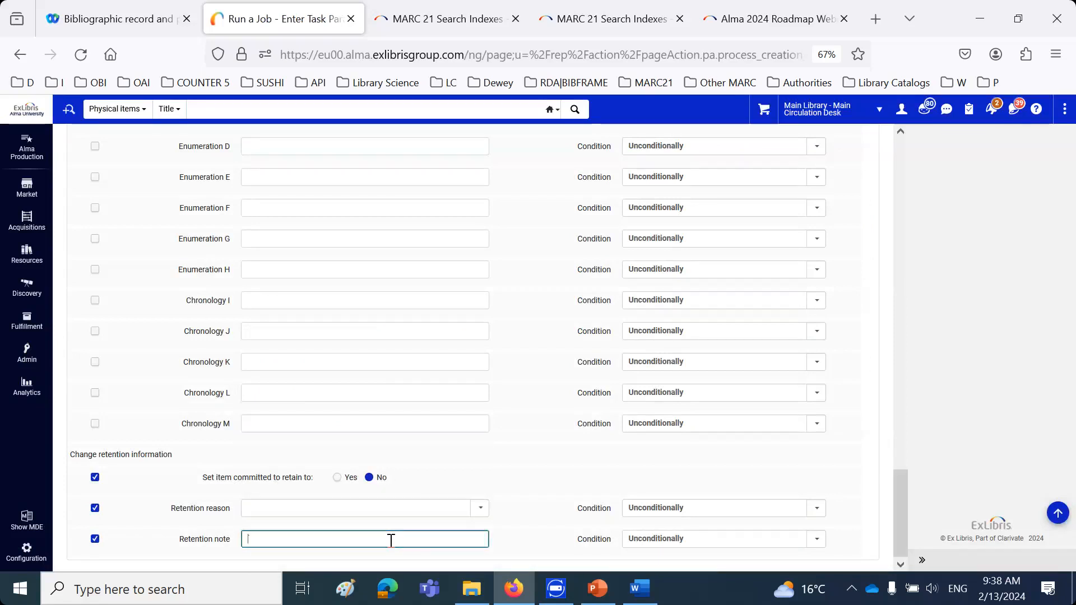
key("Down")
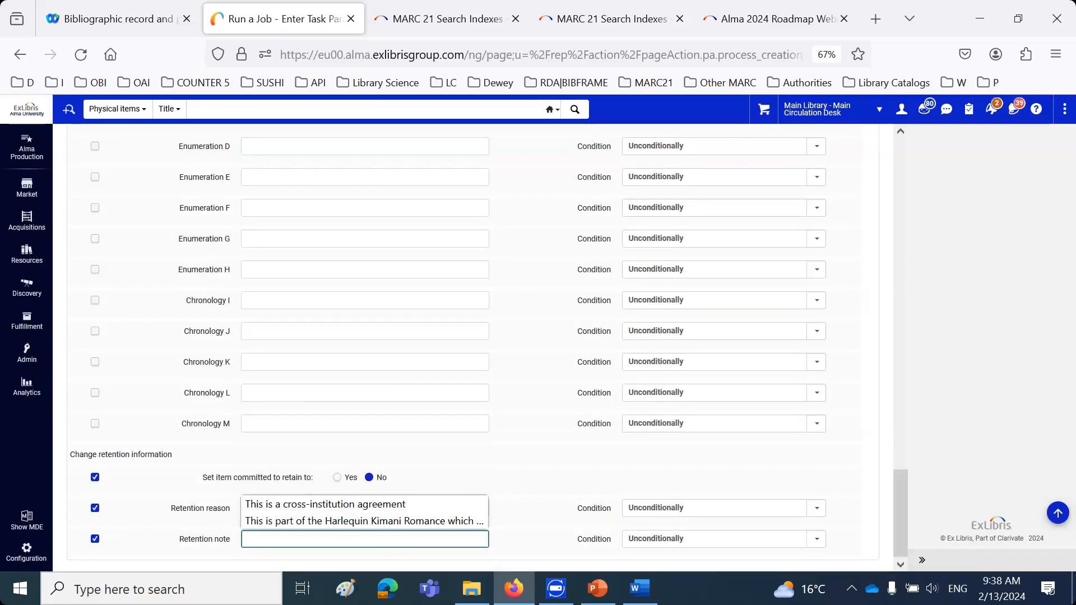
key("Escape")
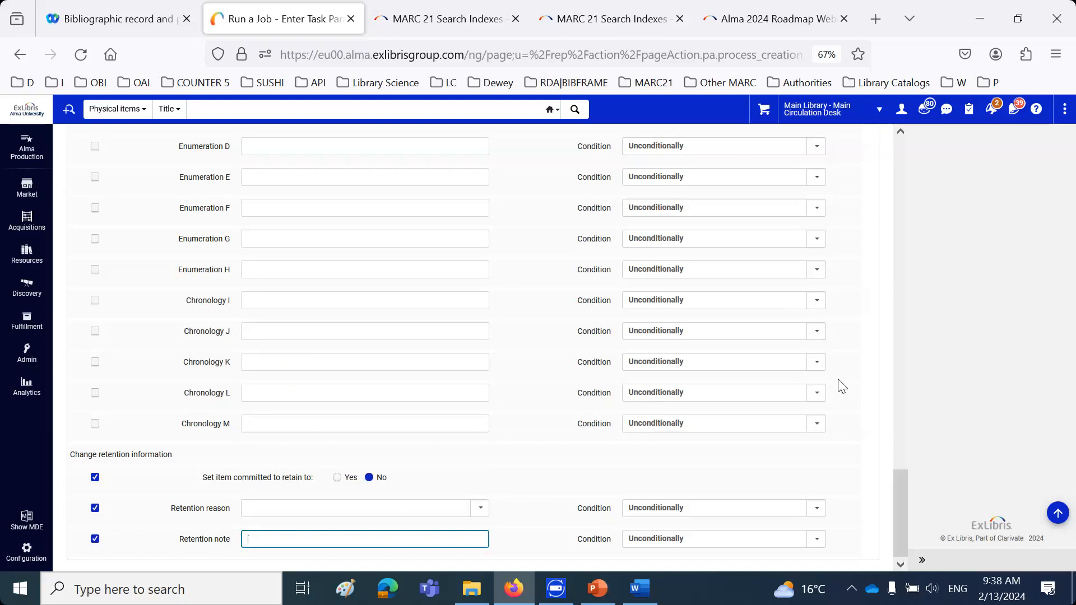
Review the job's retention parameters, then submit and confirm the Change Physical items information job
scroll(859, 382, "up", 3)
scroll(859, 382, "up", 5)
left_click(876, 147)
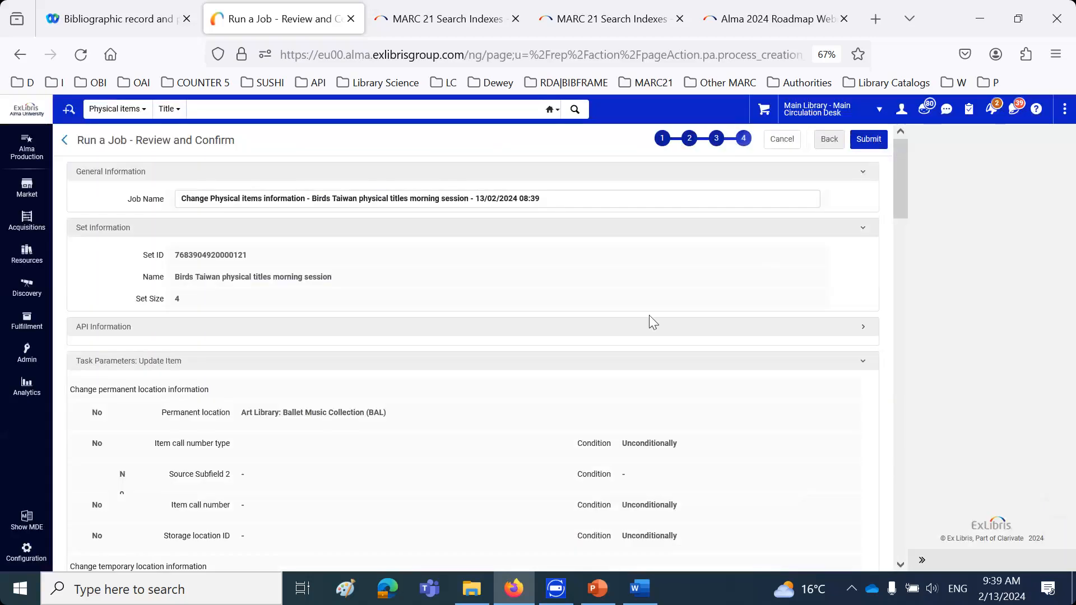
scroll(457, 379, "down", 15)
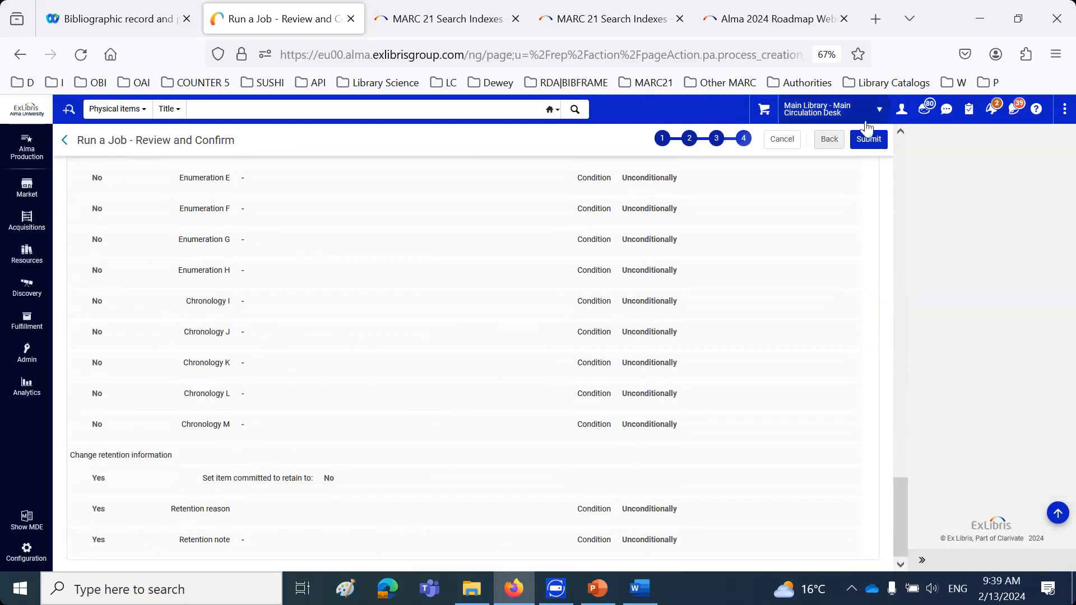
left_click(868, 141)
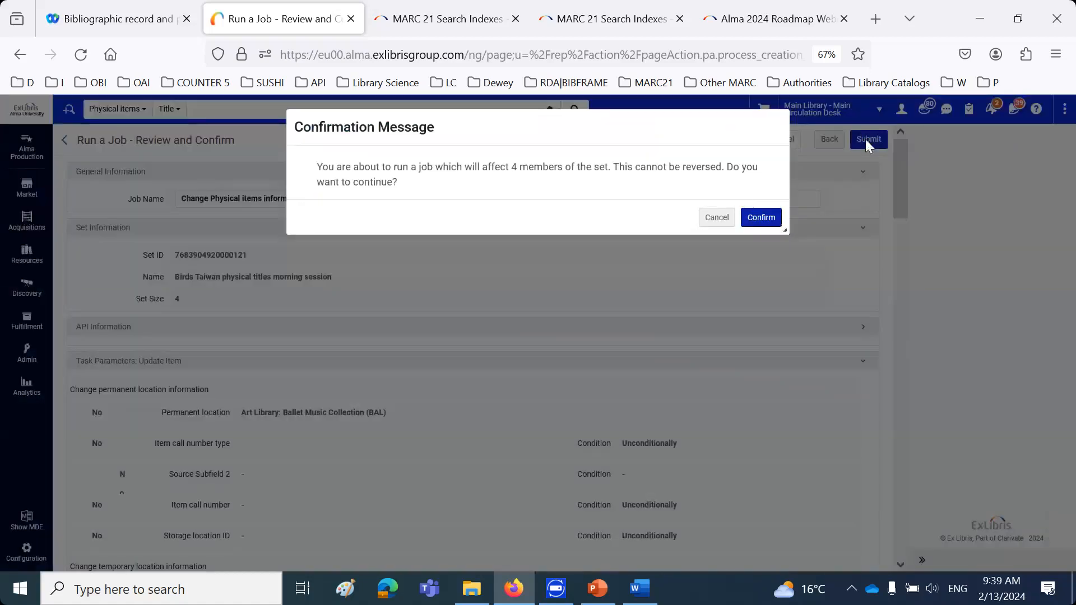
left_click(773, 226)
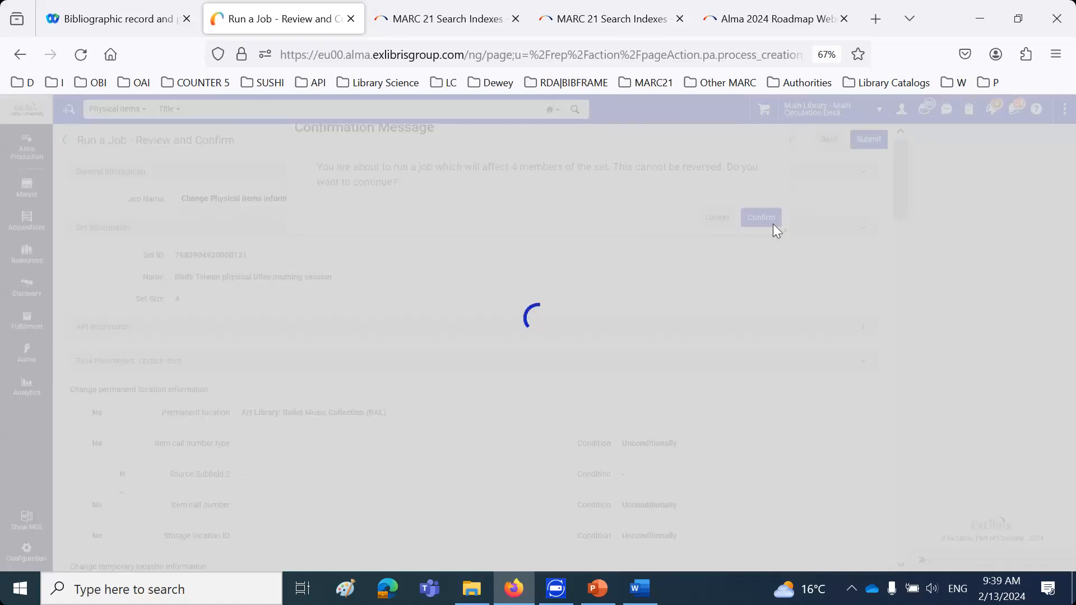
left_click(805, 205)
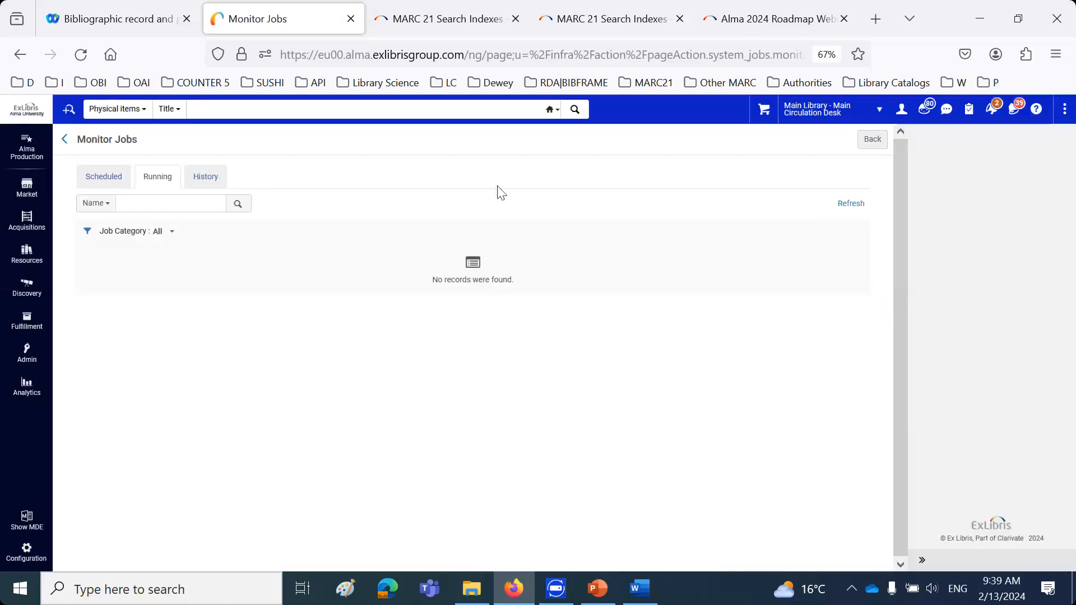
Rerun the recent title search for "birds taiwan" and open the item of "A guide to the birds of Taiwan" to examine its cleared retention fields
left_click(220, 111)
left_click(235, 134)
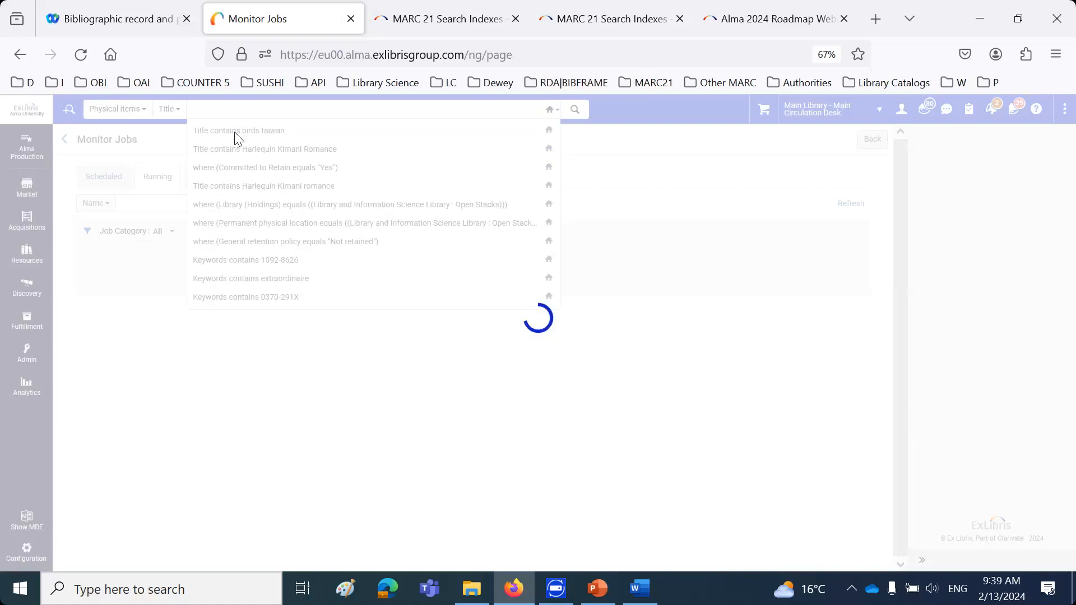
scroll(204, 257, "down", 7)
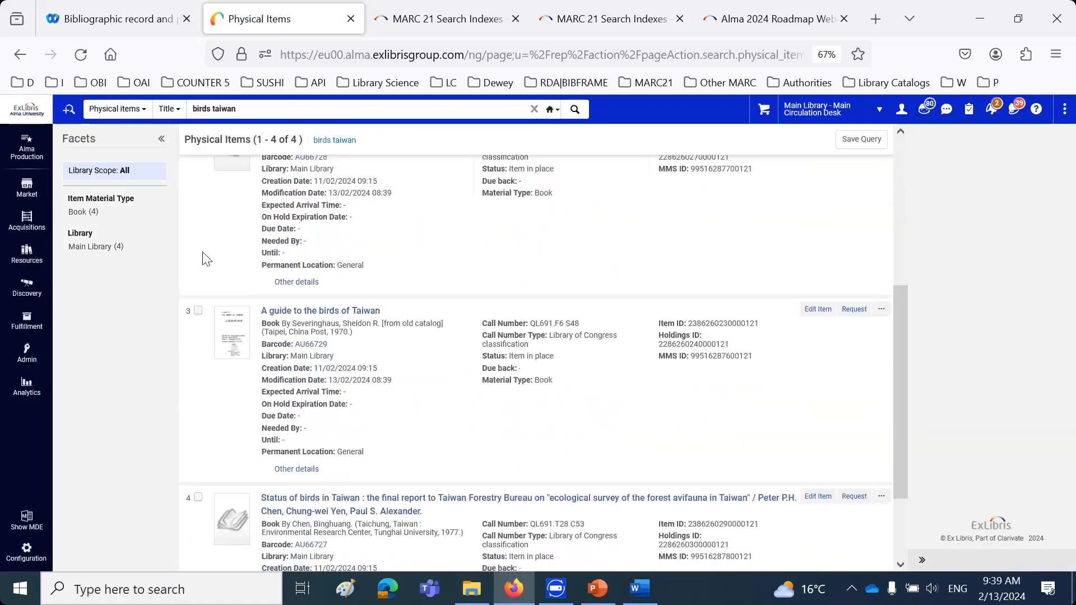
scroll(245, 330, "up", 5)
scroll(244, 331, "up", 3)
scroll(245, 331, "down", 8)
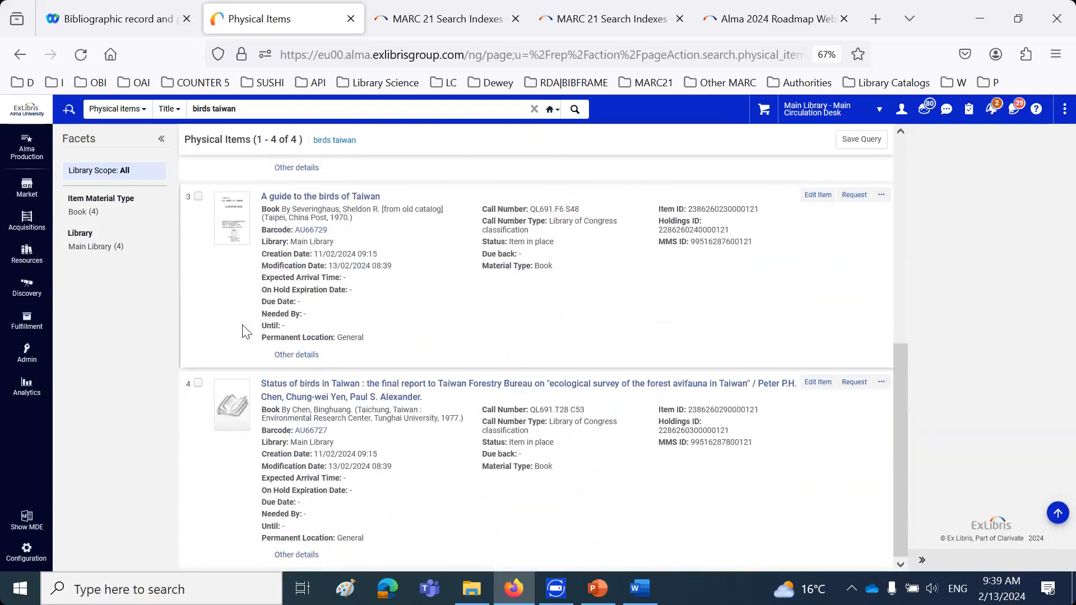
scroll(244, 330, "up", 3)
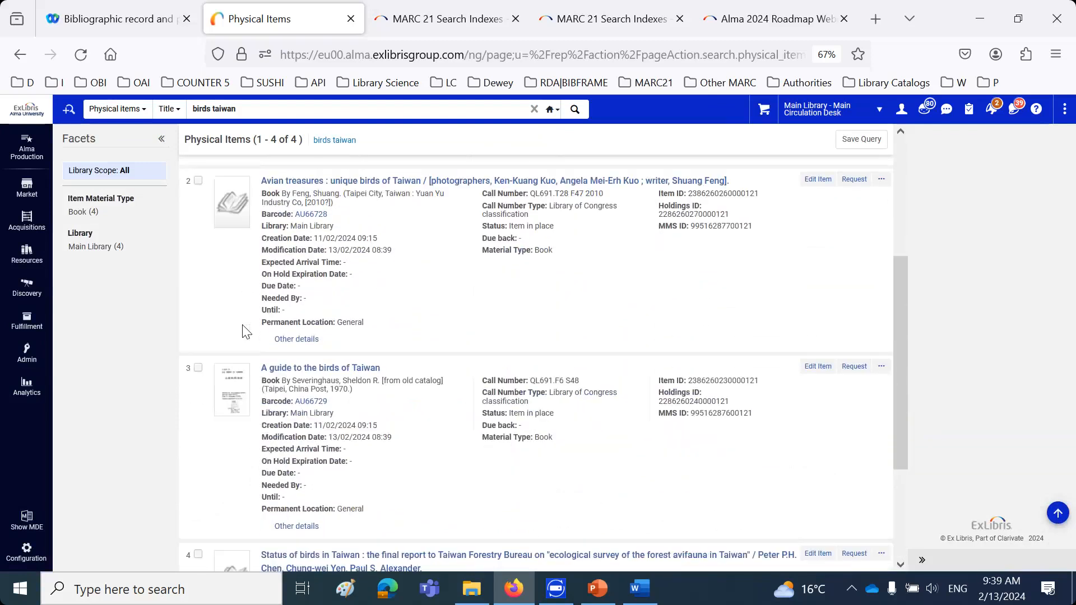
left_click(819, 367)
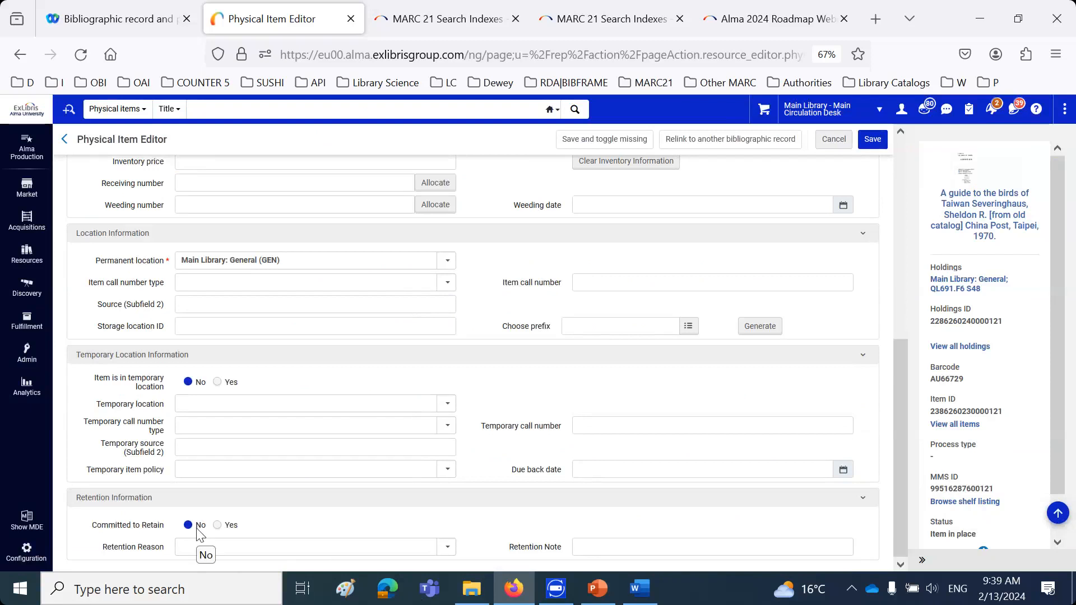
Close the item editor without saving and switch to the physical inventory retention presentation in PowerPoint
left_click(833, 139)
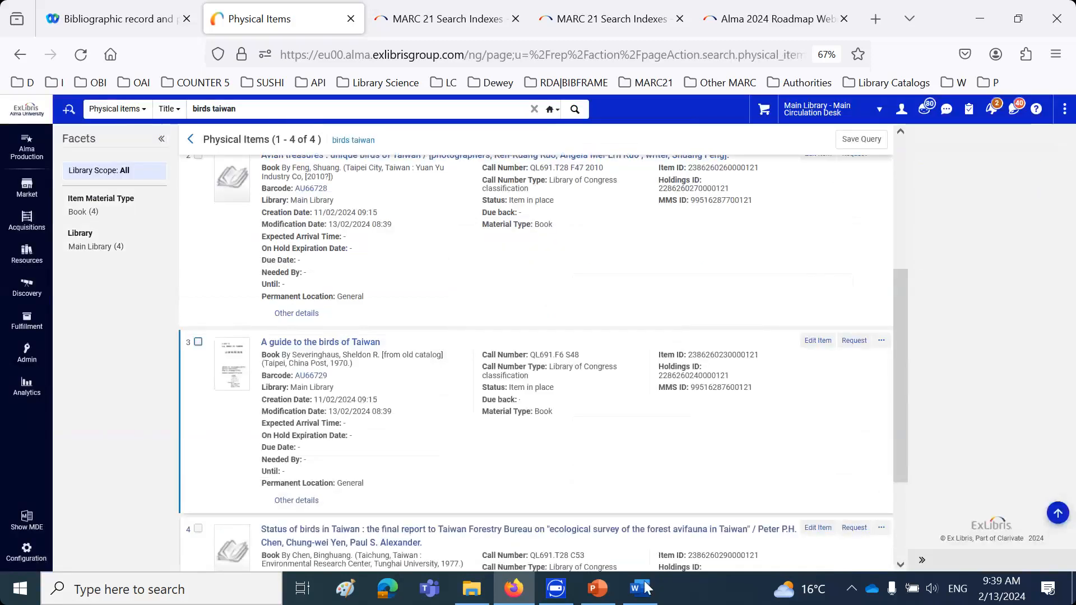
left_click(597, 588)
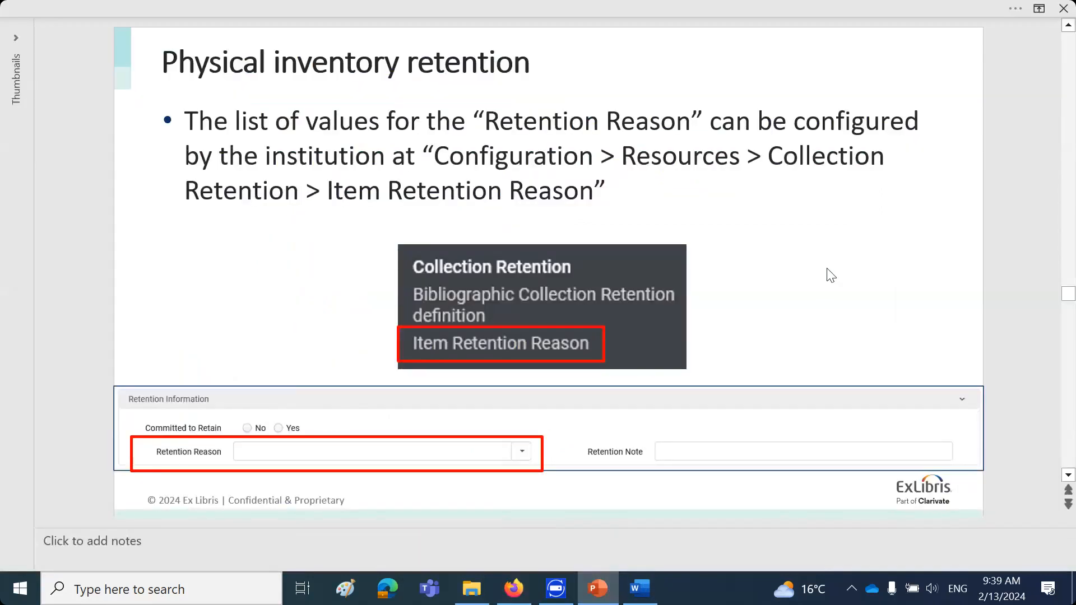
Review the slides from the Retention Reason configuration through withdrawal of a retained item to the Action note holdings search
scroll(827, 269, "down", 1)
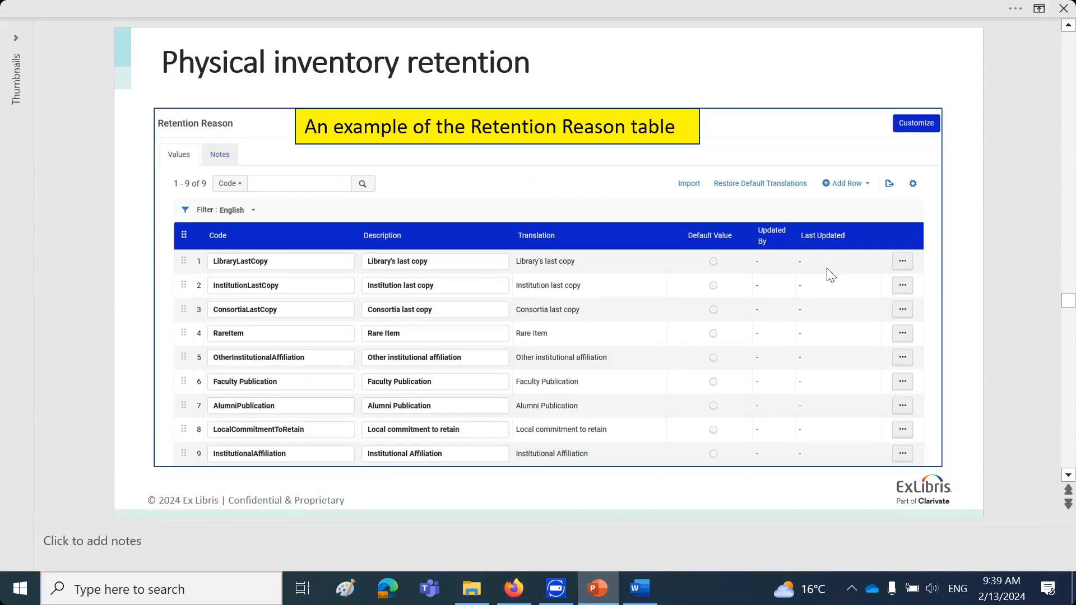
scroll(828, 272, "up", 1)
scroll(828, 272, "down", 1)
scroll(828, 272, "down", 1)
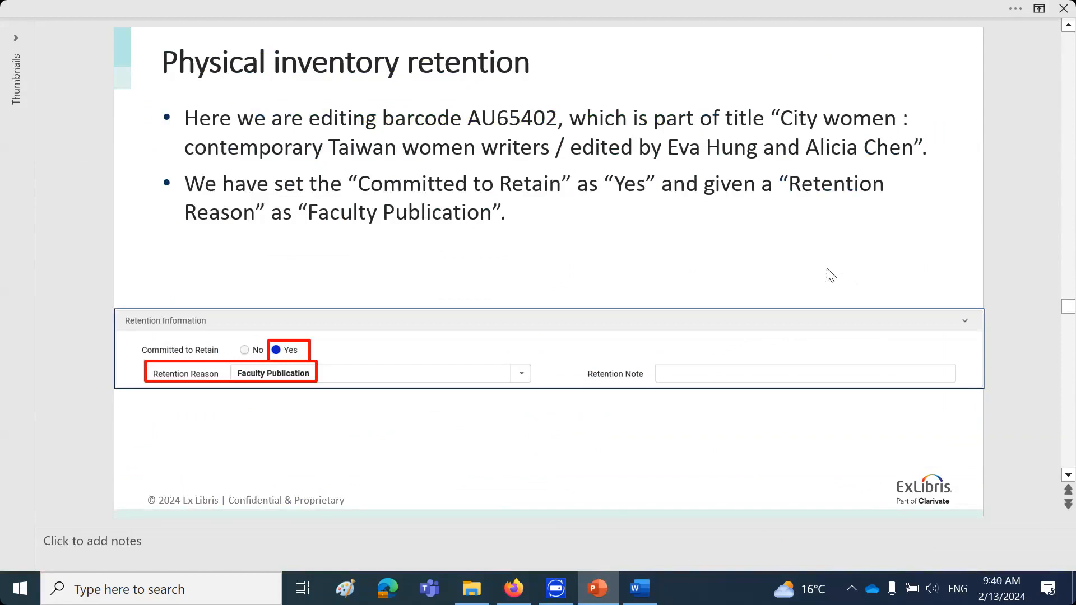
scroll(829, 275, "down", 1)
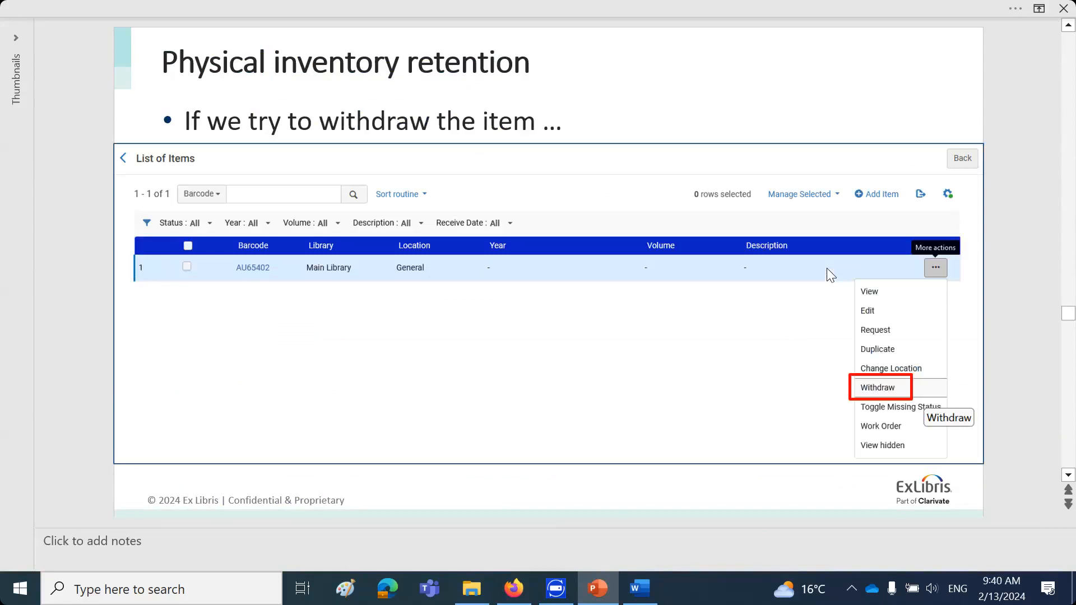
scroll(826, 268, "down", 1)
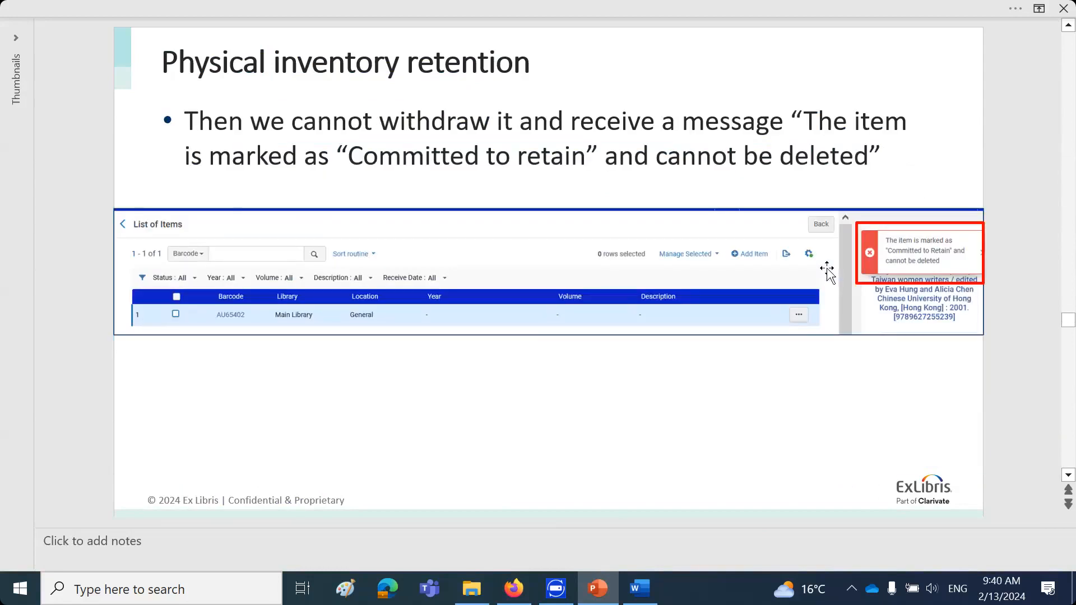
scroll(828, 271, "down", 1)
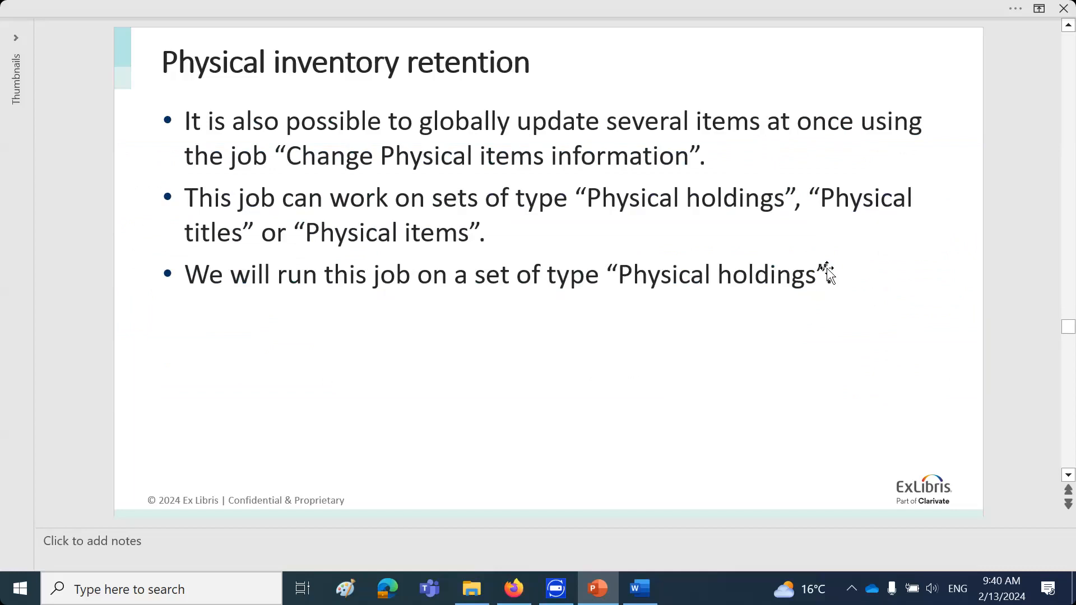
scroll(827, 271, "down", 1)
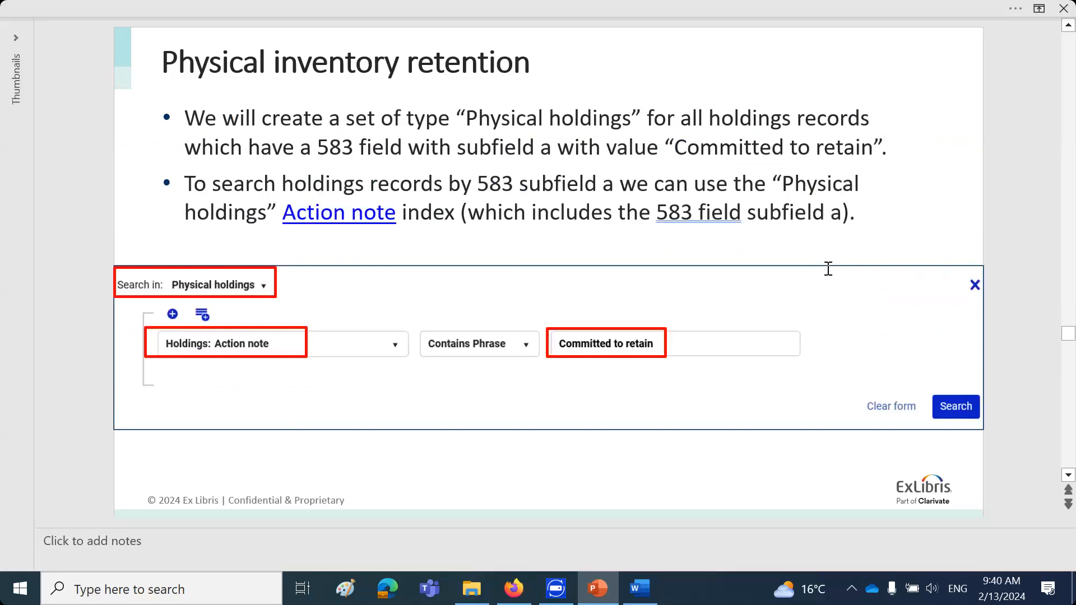
Copy the Action note link from the slide and switch to Firefox
right_click(364, 220)
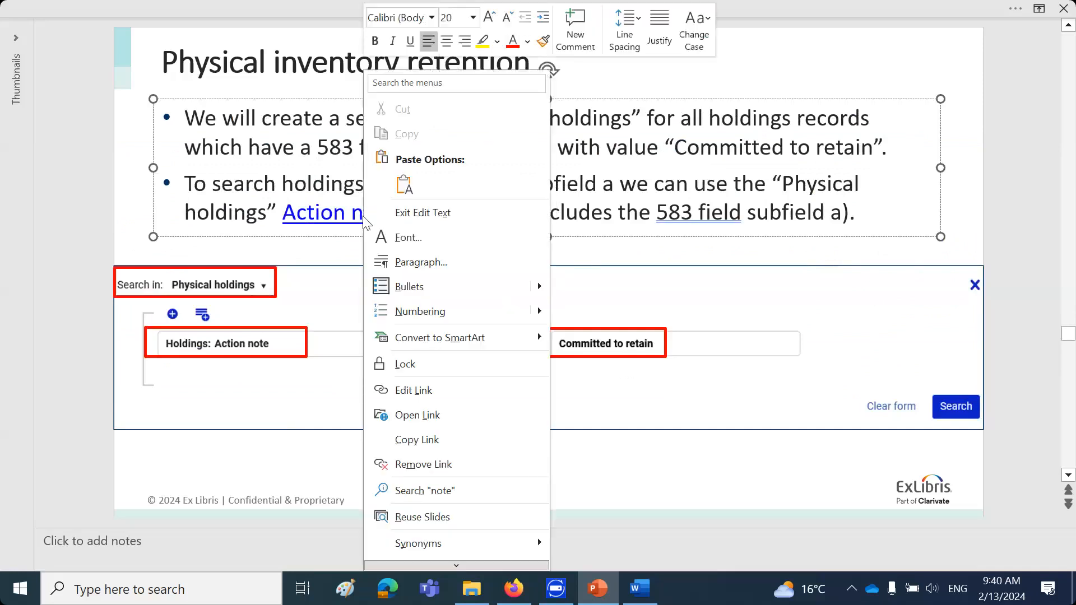
left_click(415, 439)
left_click(511, 593)
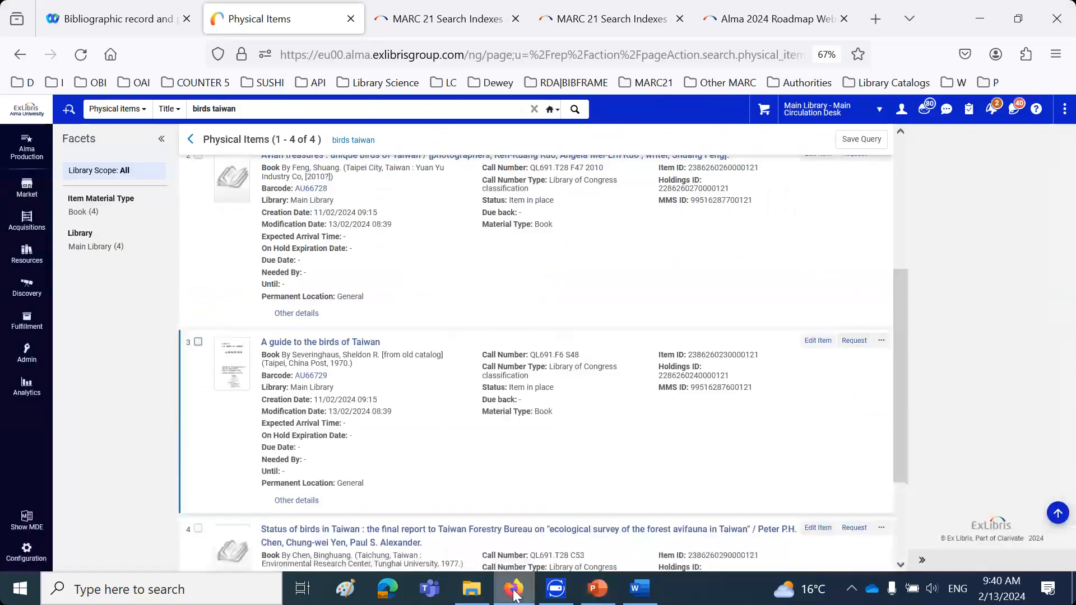
Open the copied link in the Alma 2024 Roadmap tab and find "actio" on the MARC 21 Search Indexes page
triple_click(342, 107)
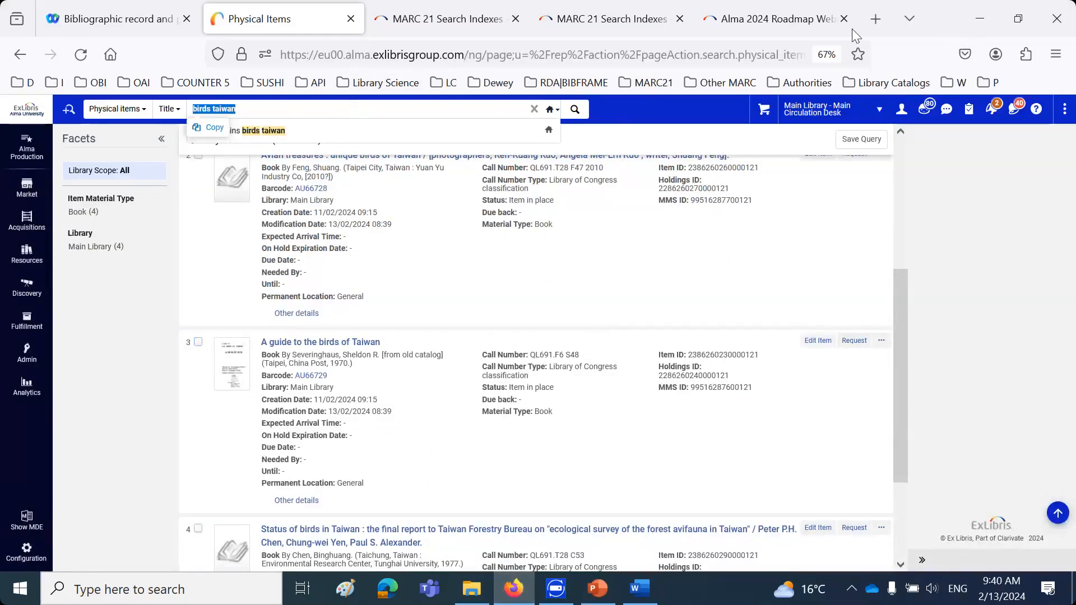
left_click(694, 53)
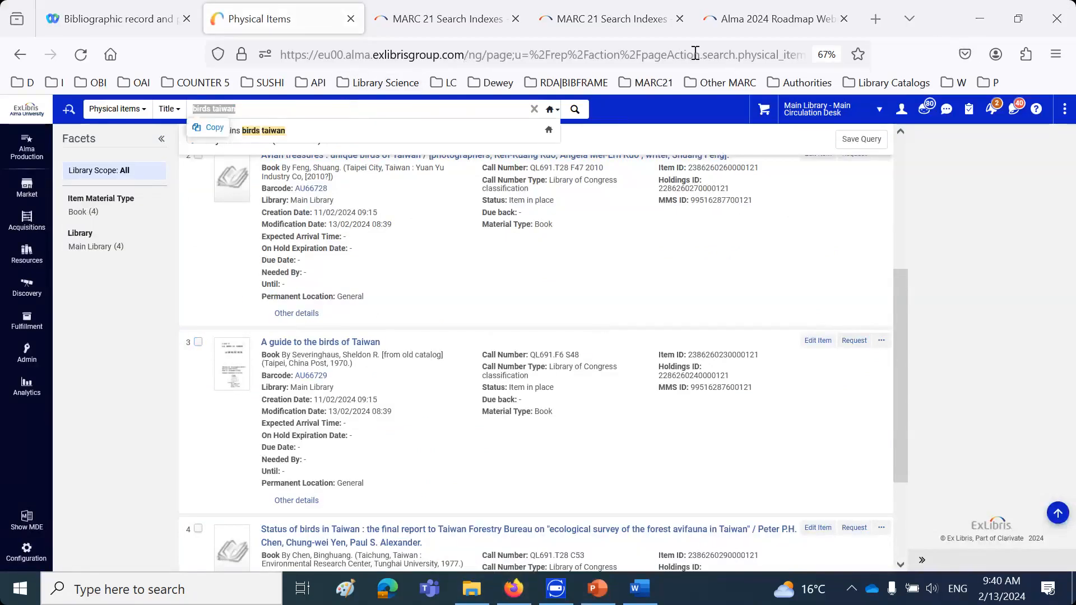
left_click(818, 21)
left_click(776, 56)
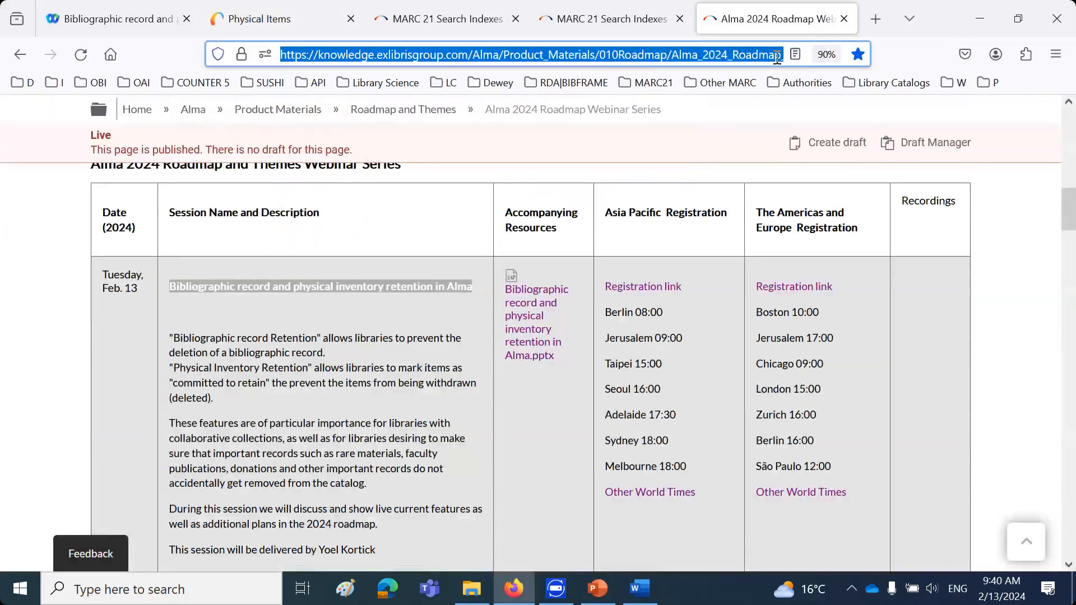
key("ctrl+v")
key("Return")
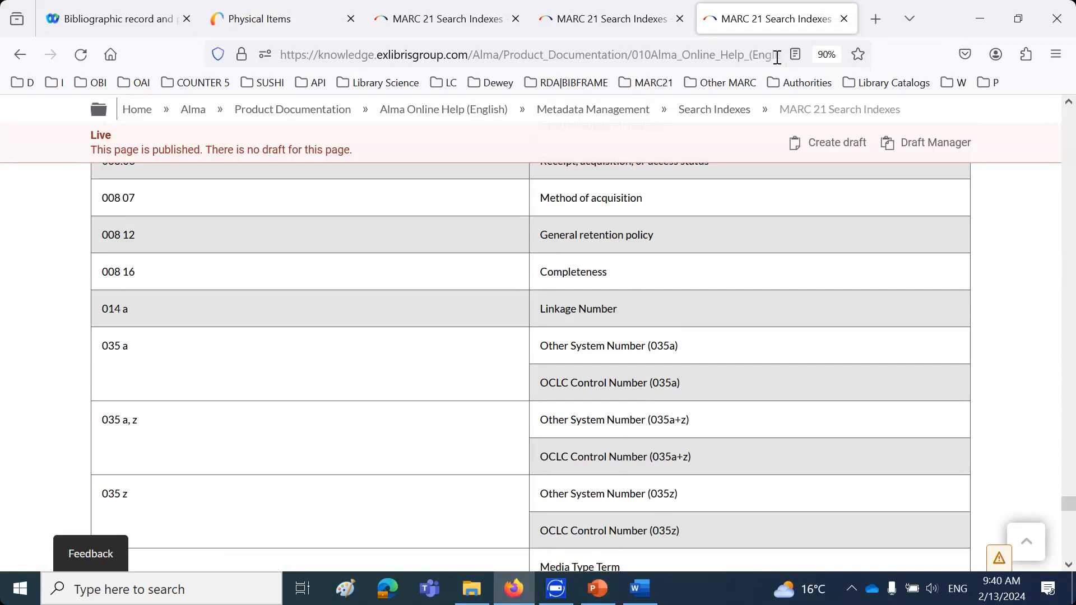
key("ctrl+f")
type("actio")
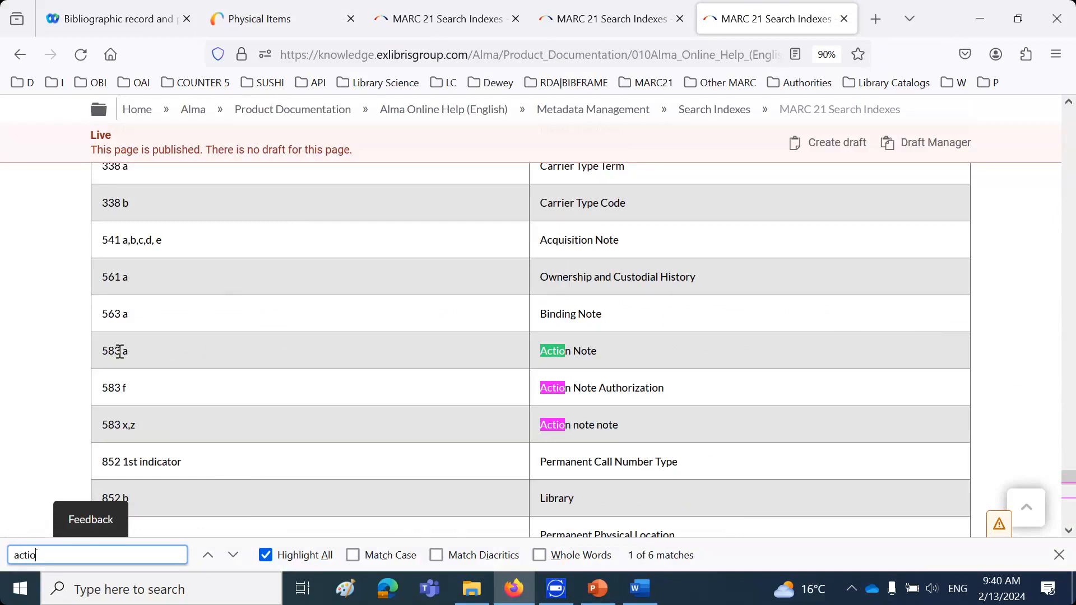
Return to Alma's physical item results and view the holdings record of "Avian treasures : unique birds of Taiwan" twice, going back to the list each time
left_click(281, 19)
left_click(881, 325)
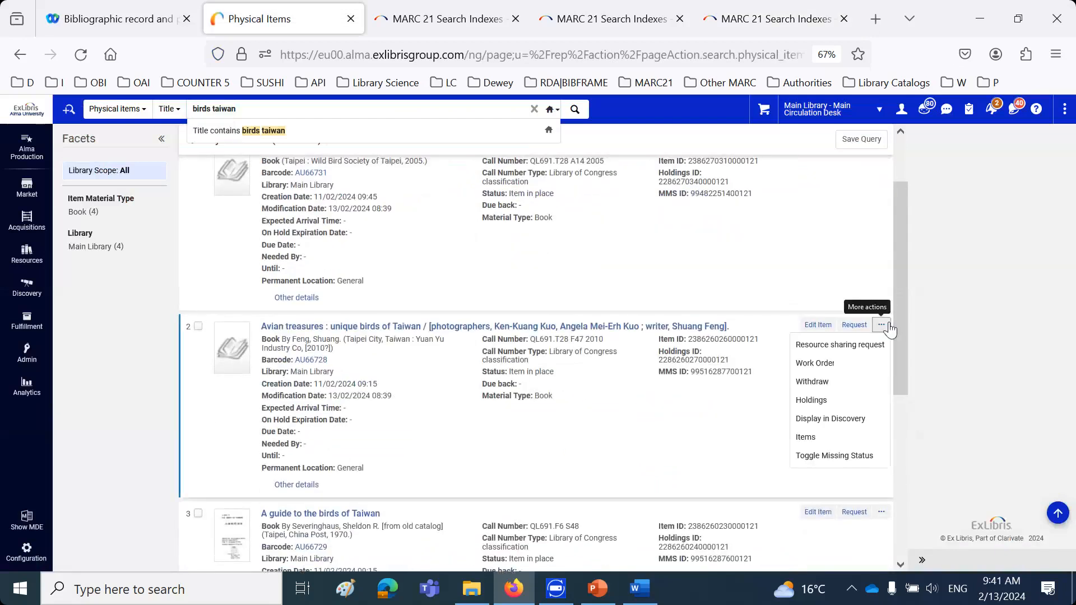
left_click(820, 401)
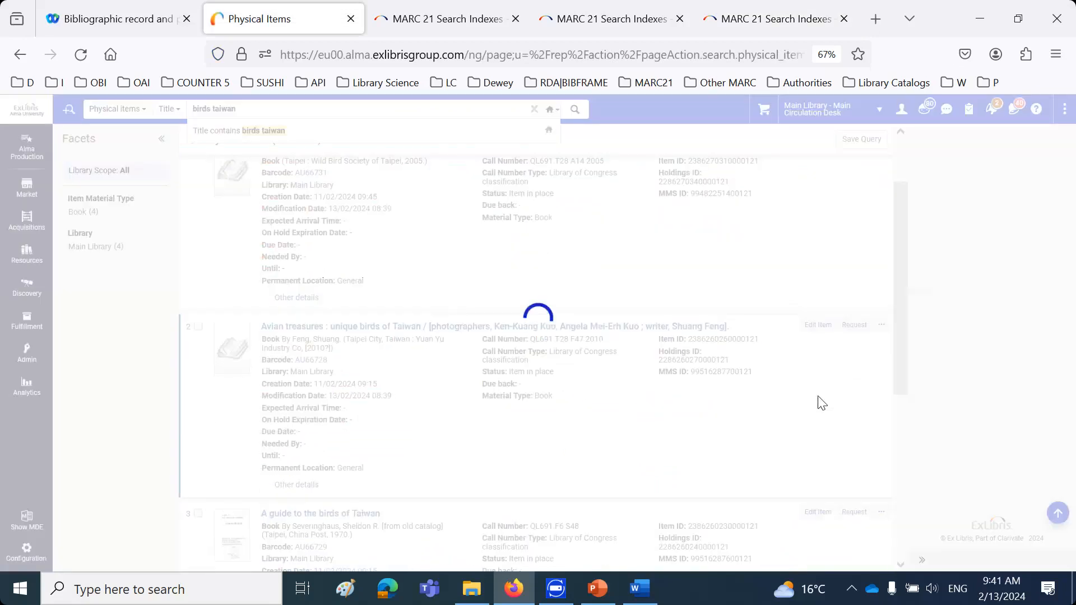
left_click(791, 140)
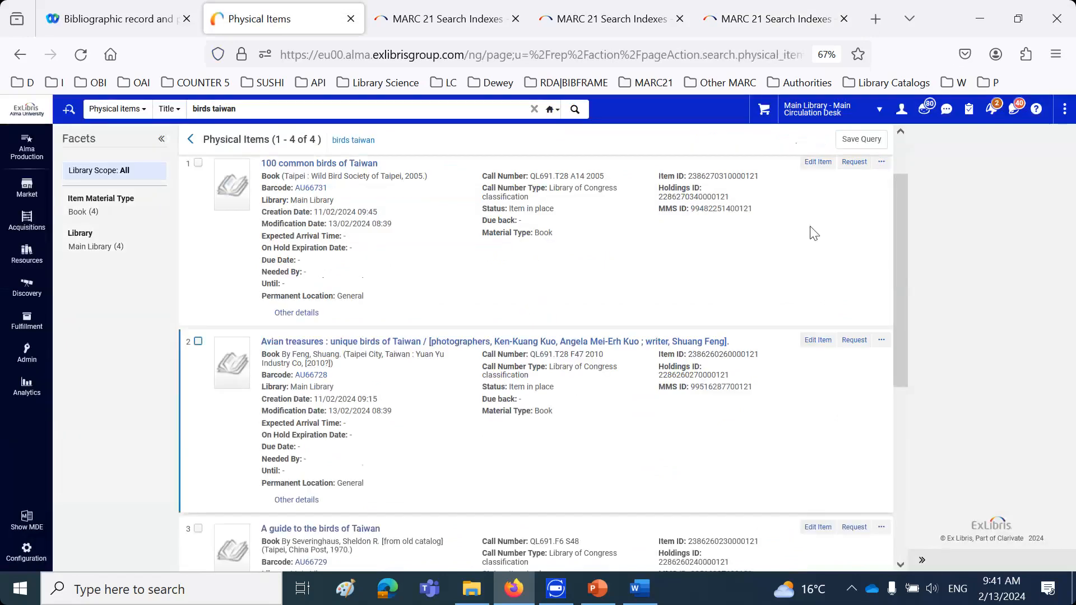
left_click(882, 340)
left_click(821, 417)
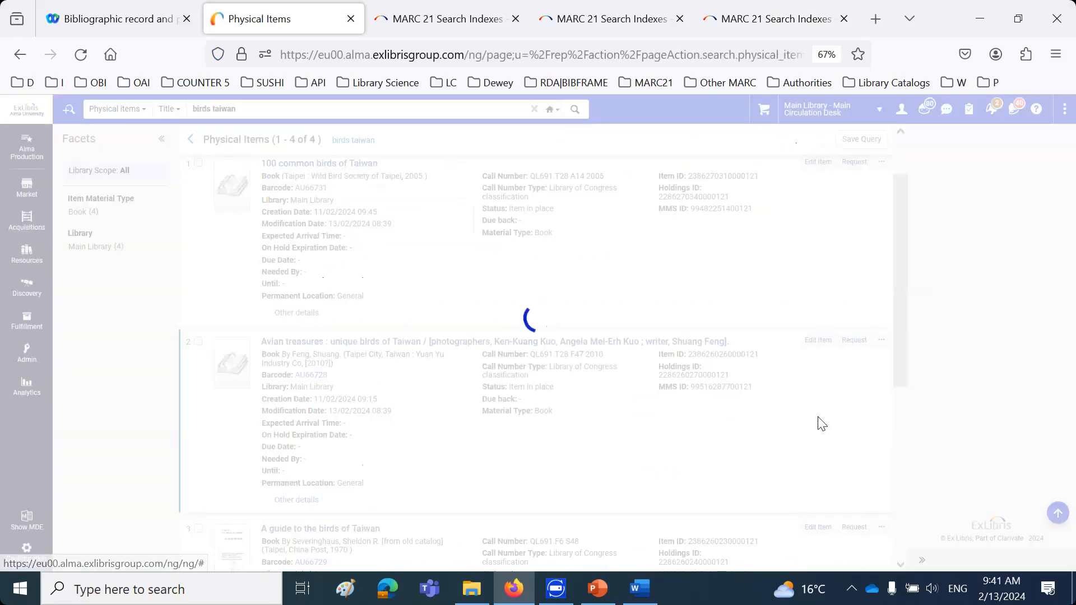
left_click(791, 139)
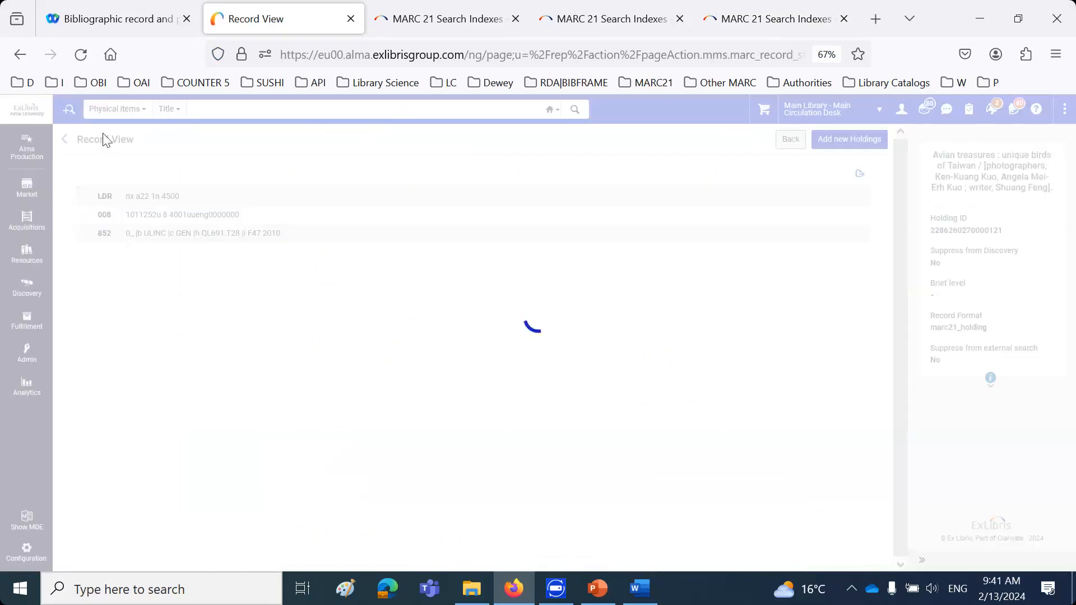
Search Physical holdings by keywords for "birds taiwan", reusing the recent search
left_click(114, 112)
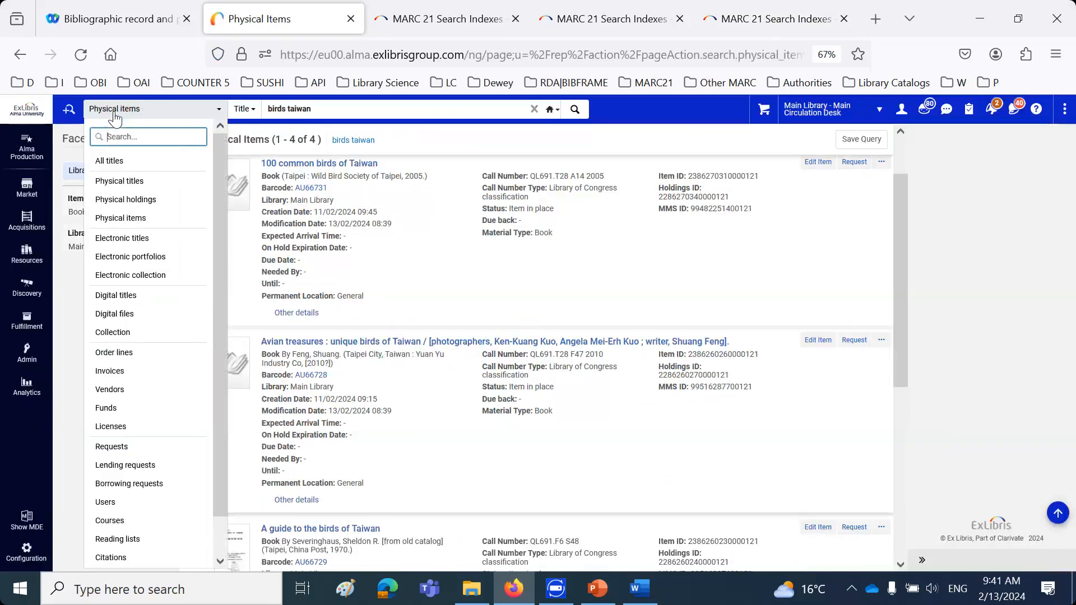
left_click(130, 203)
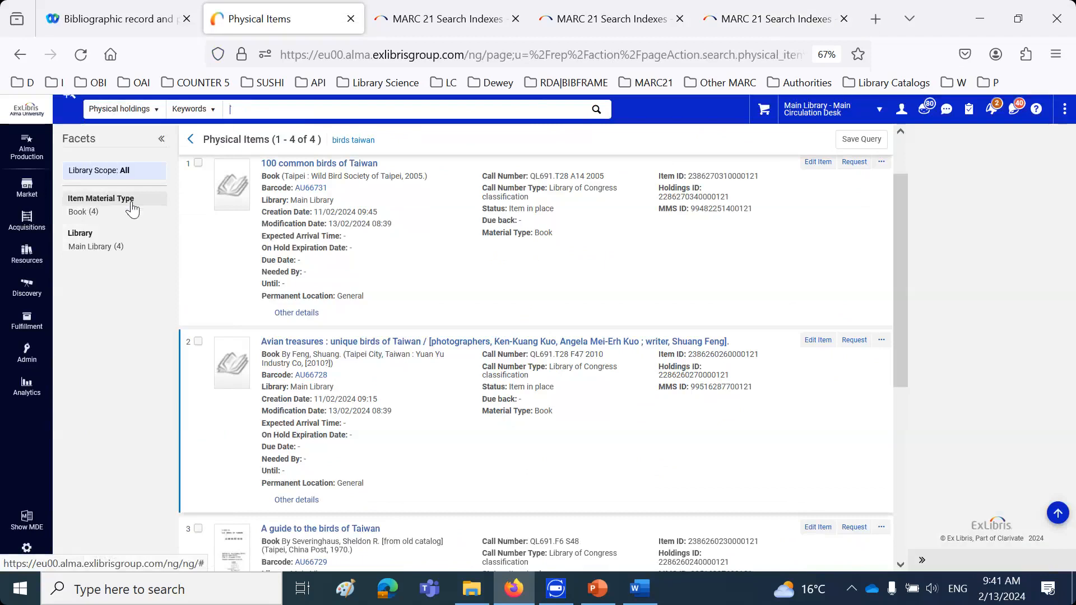
left_click(264, 109)
left_click(278, 128)
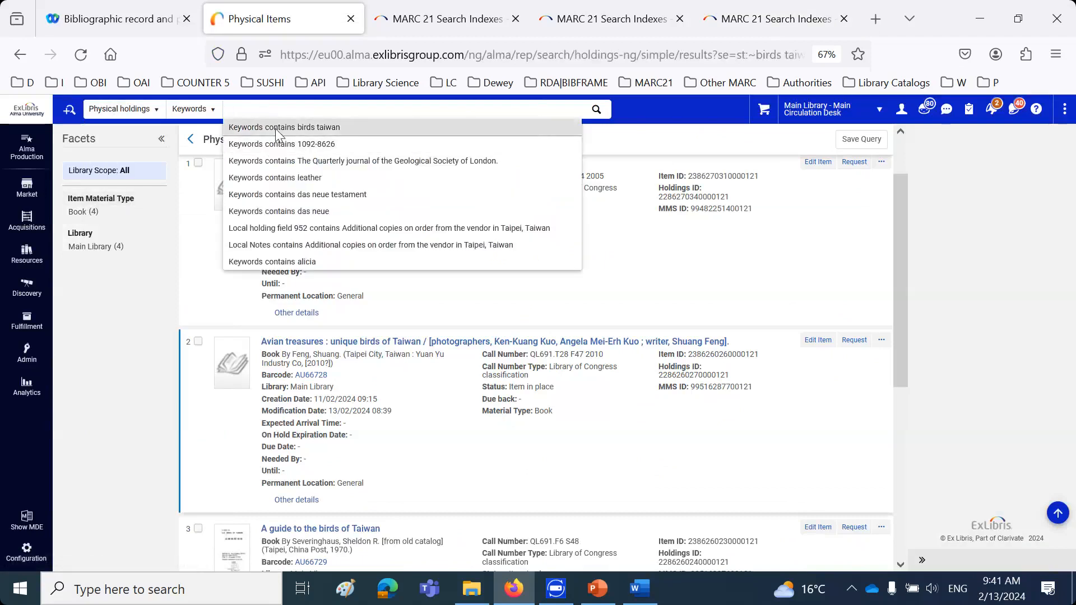
left_click(600, 109)
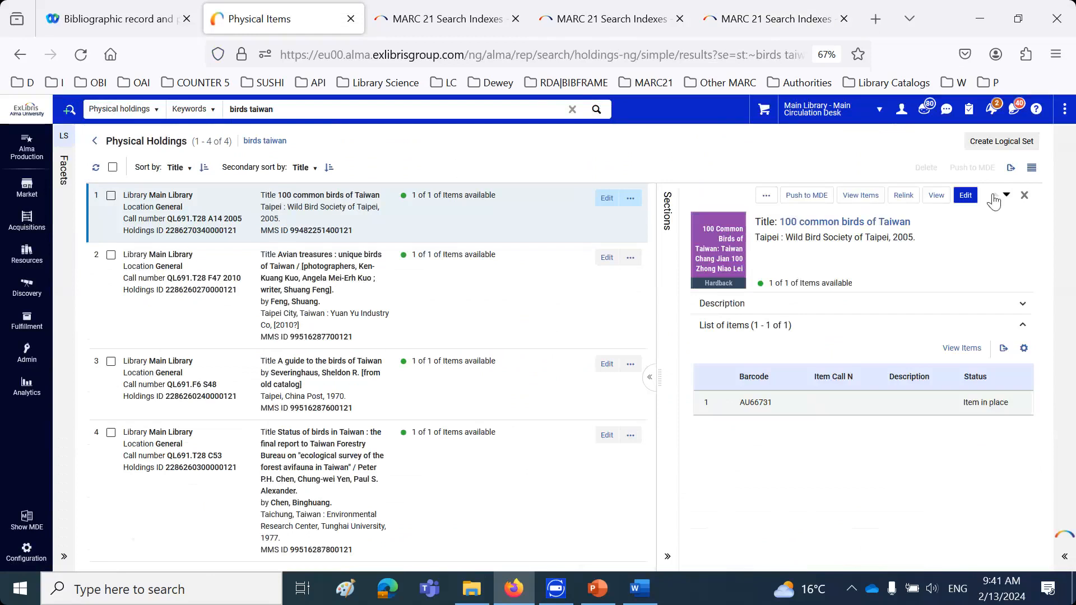
Open the "100 common birds of Taiwan" holdings record for editing and examine the General retention policy options in its 008 field
left_click(968, 196)
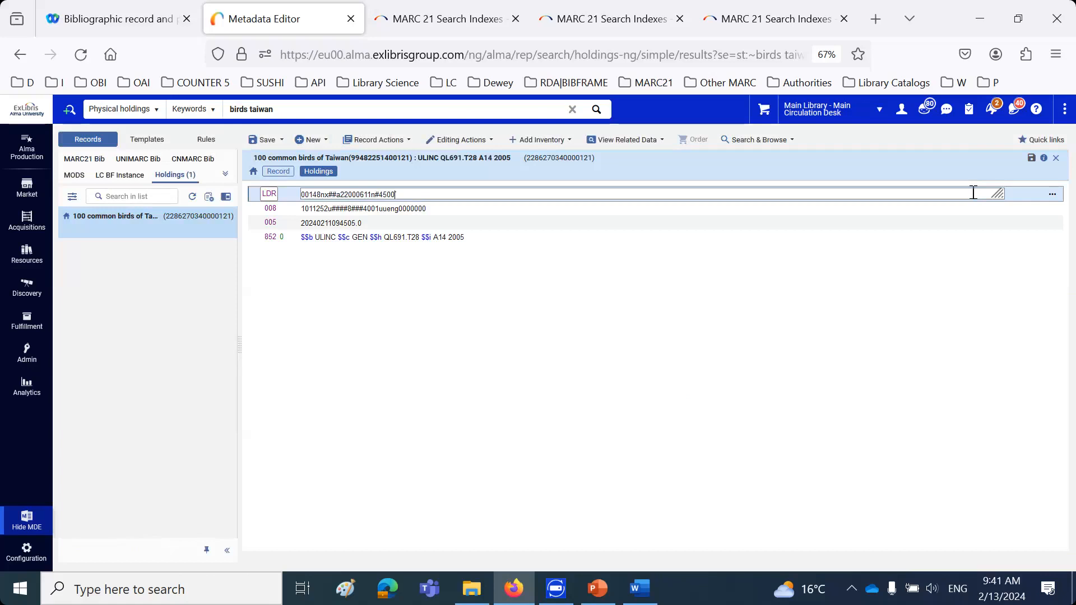
left_click(341, 208)
key("ctrl+f")
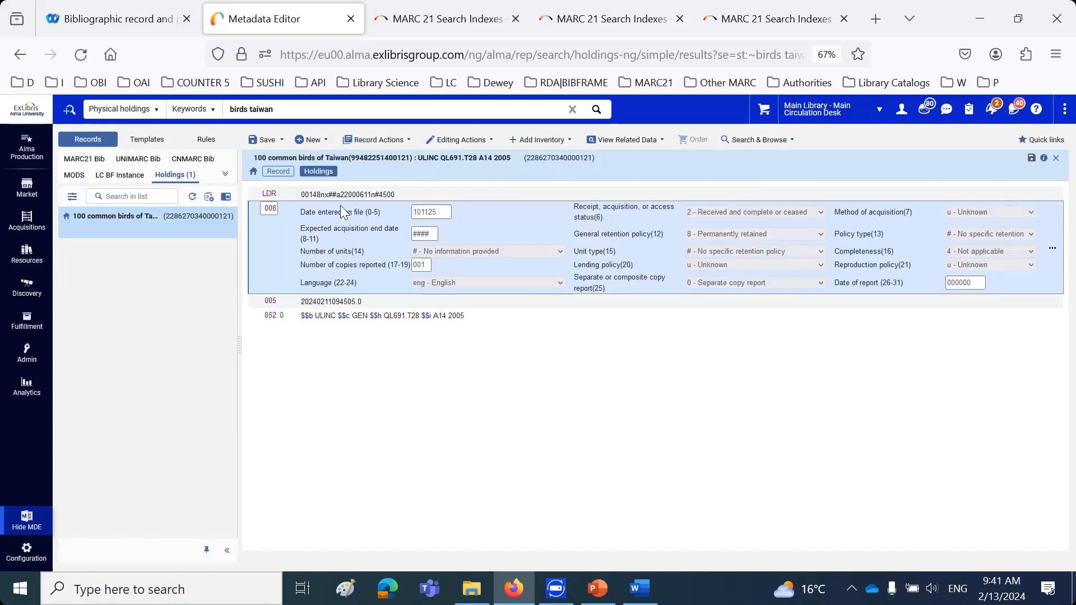
double_click(582, 234)
left_click_drag(622, 234, 652, 239)
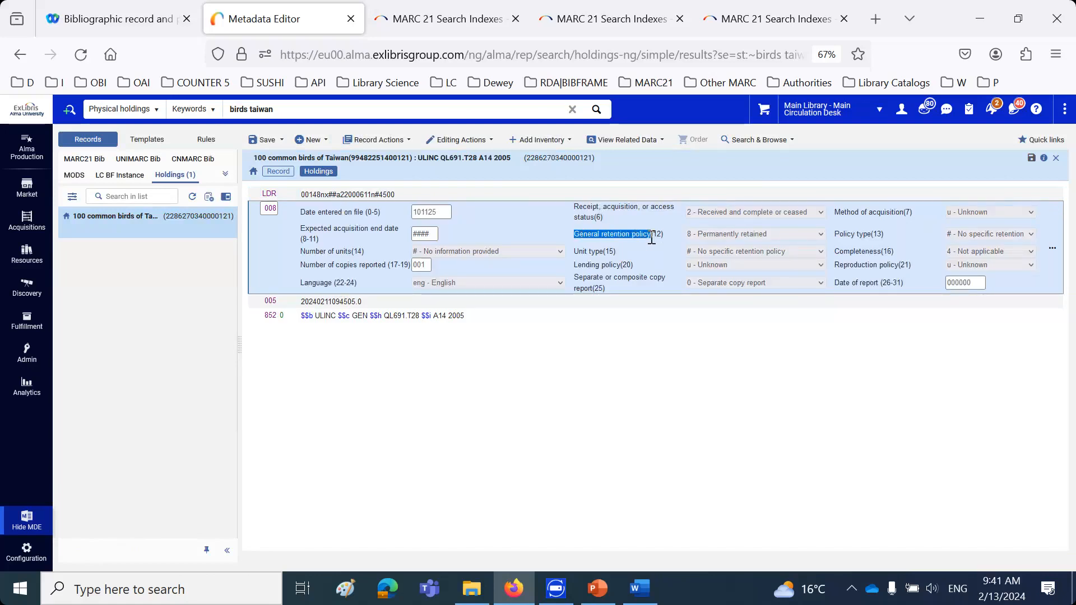
left_click(766, 234)
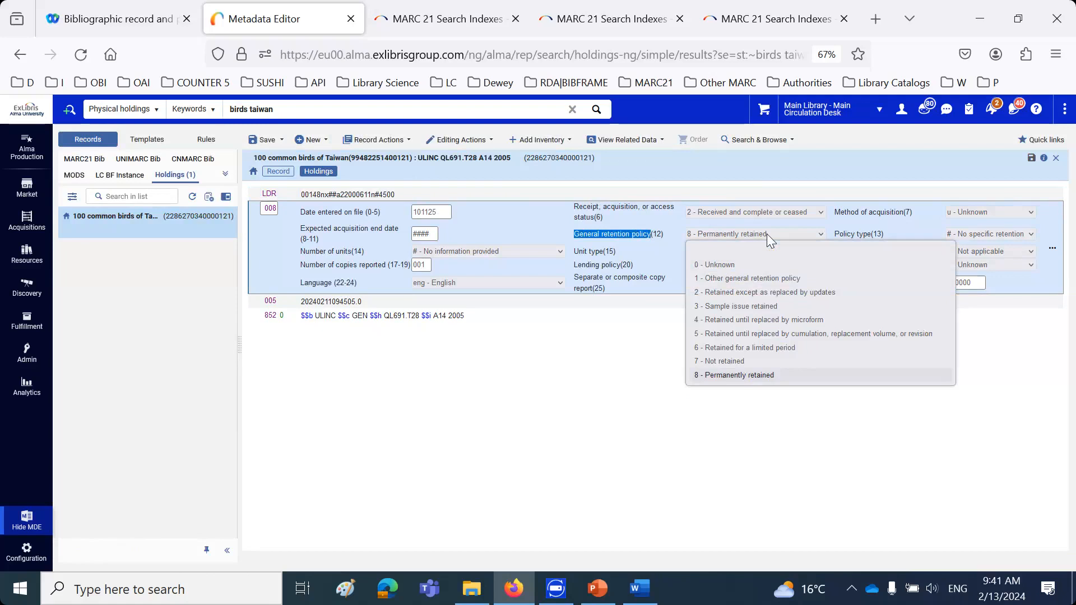
left_click(589, 377)
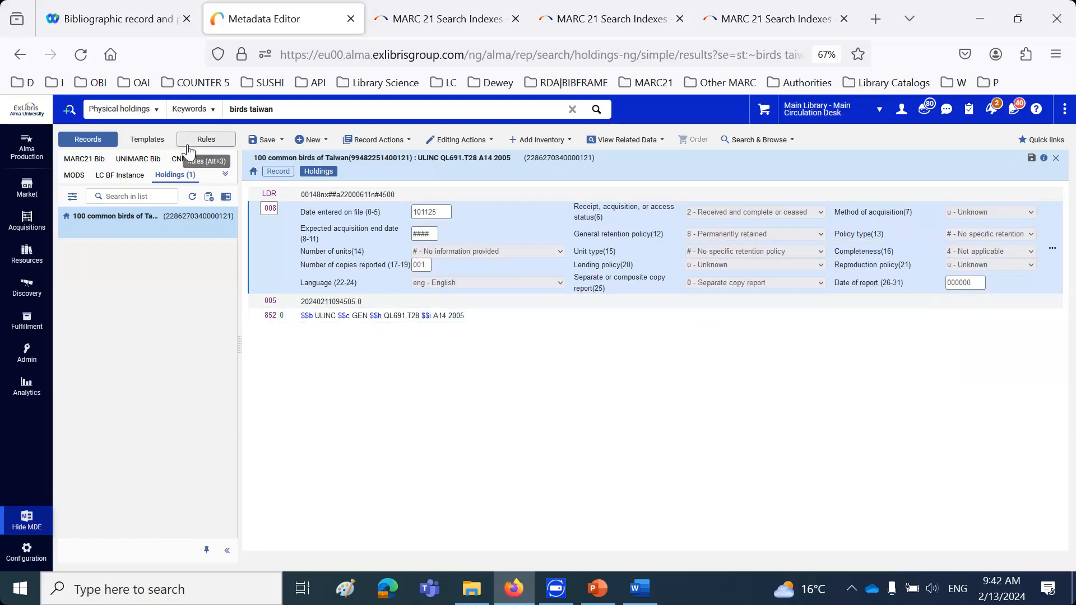
Run an advanced search of Physical items in the institution where Committed to Retain equals Yes
left_click(120, 108)
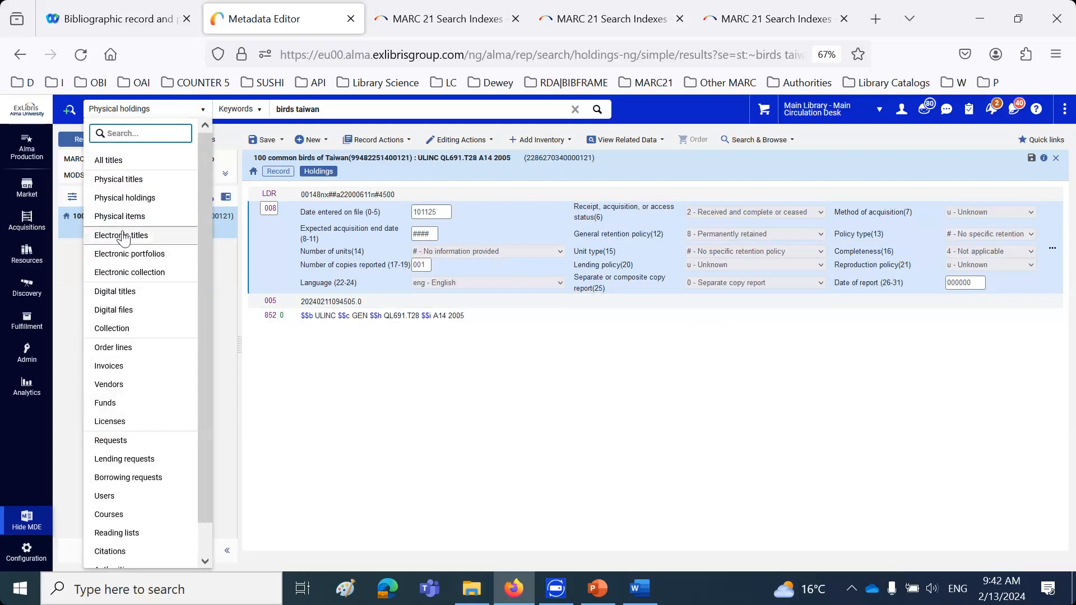
left_click(125, 197)
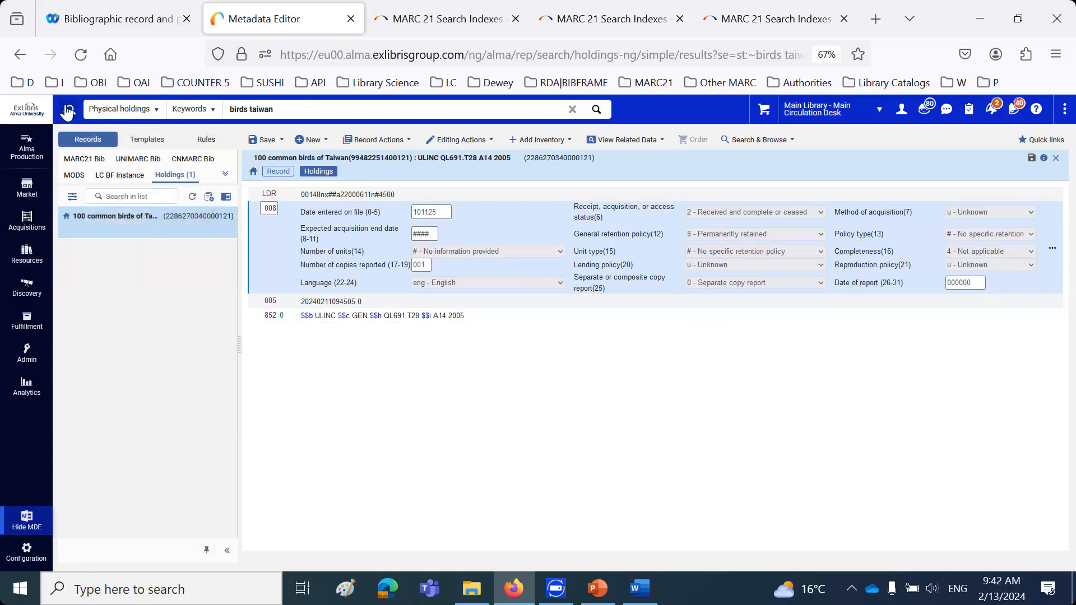
left_click(69, 109)
left_click(130, 139)
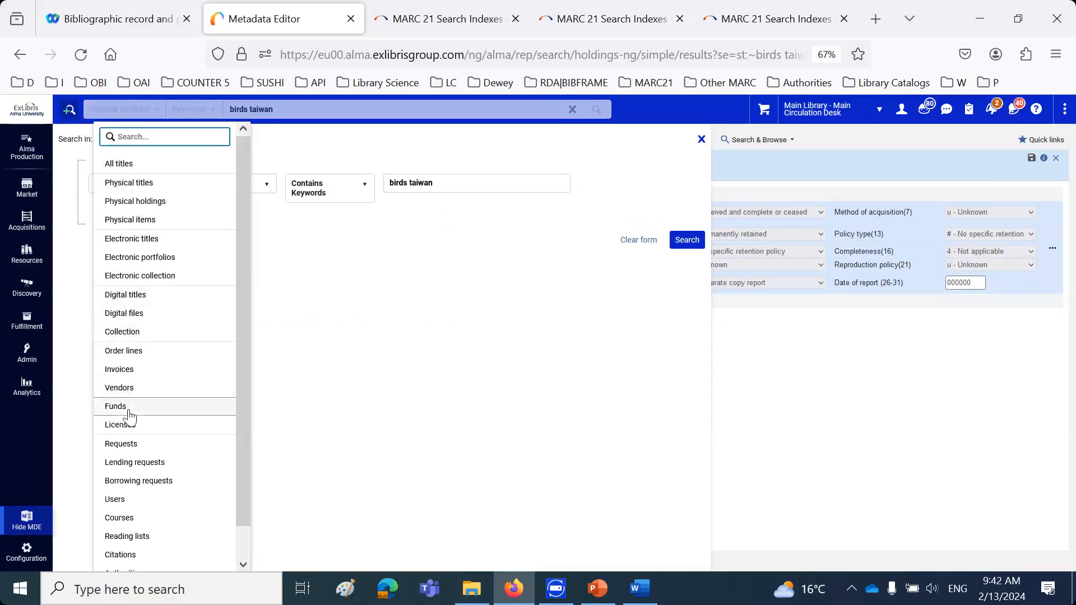
scroll(150, 392, "down", 1)
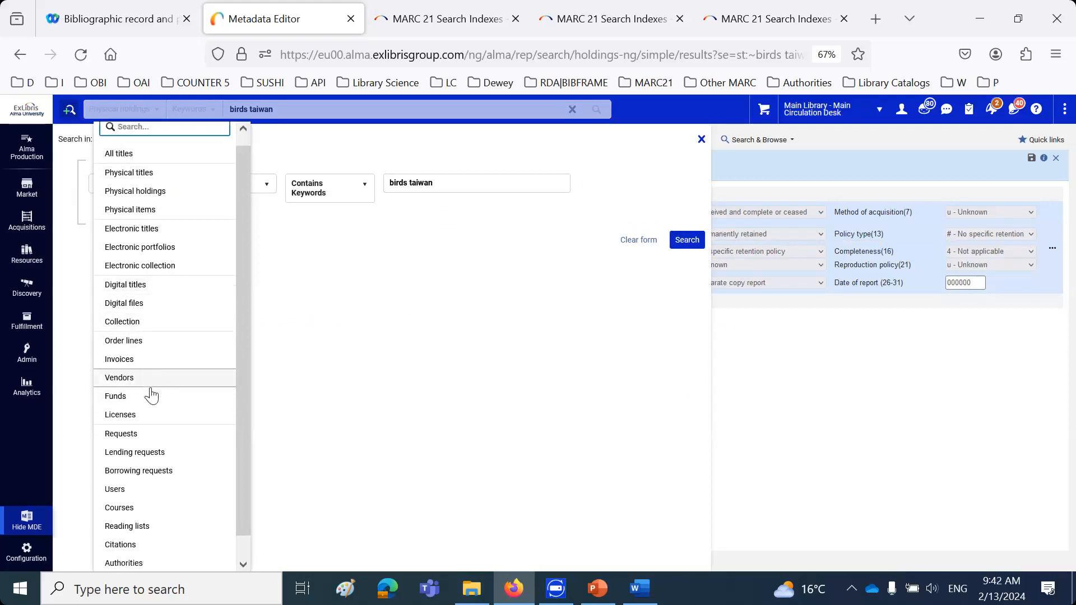
scroll(150, 394, "up", 1)
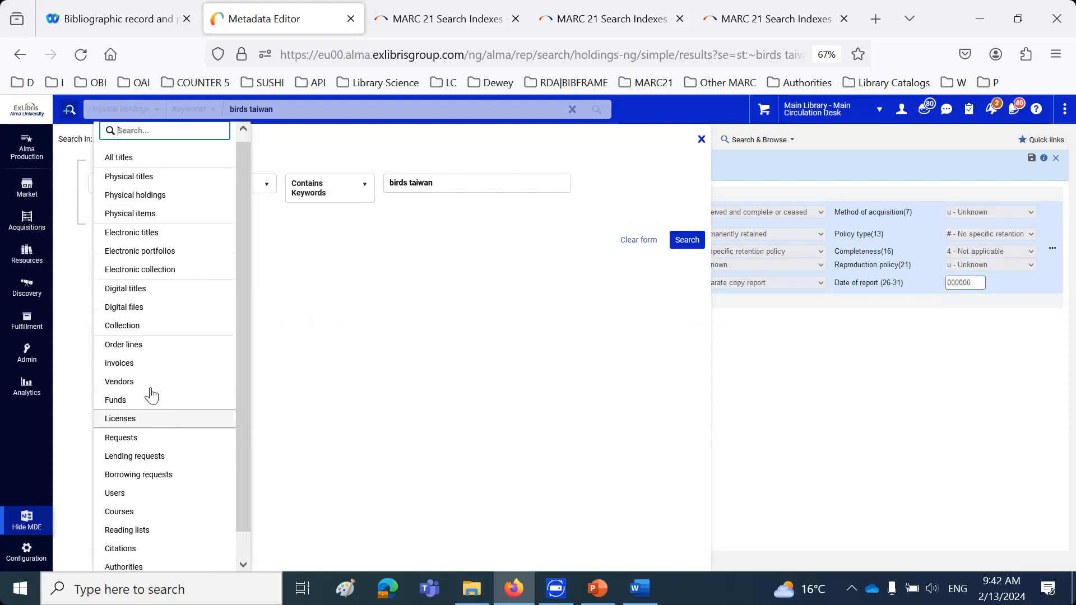
left_click(144, 221)
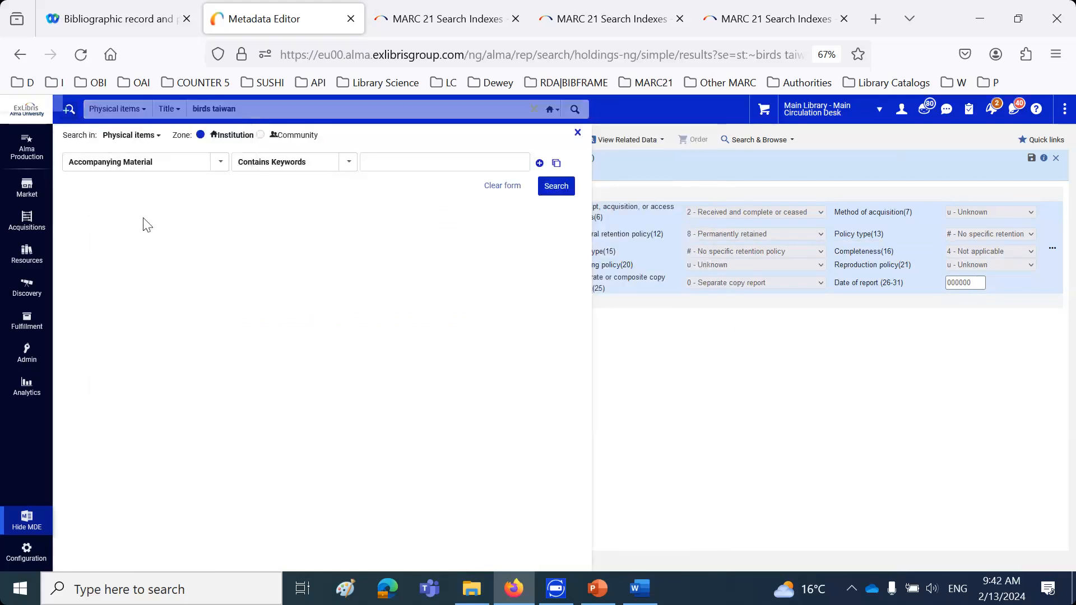
left_click(164, 168)
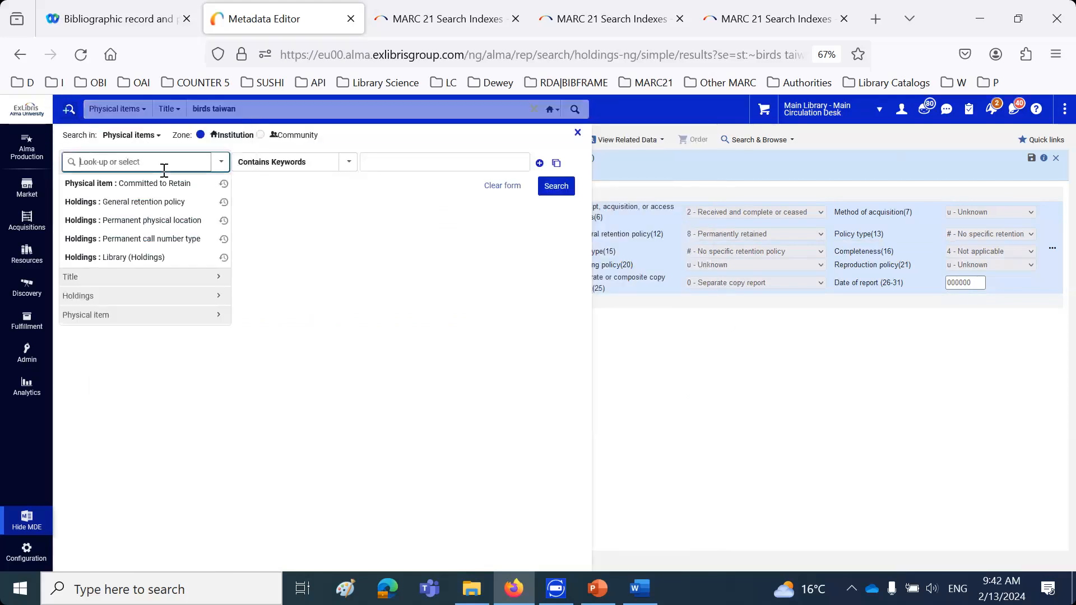
left_click(132, 188)
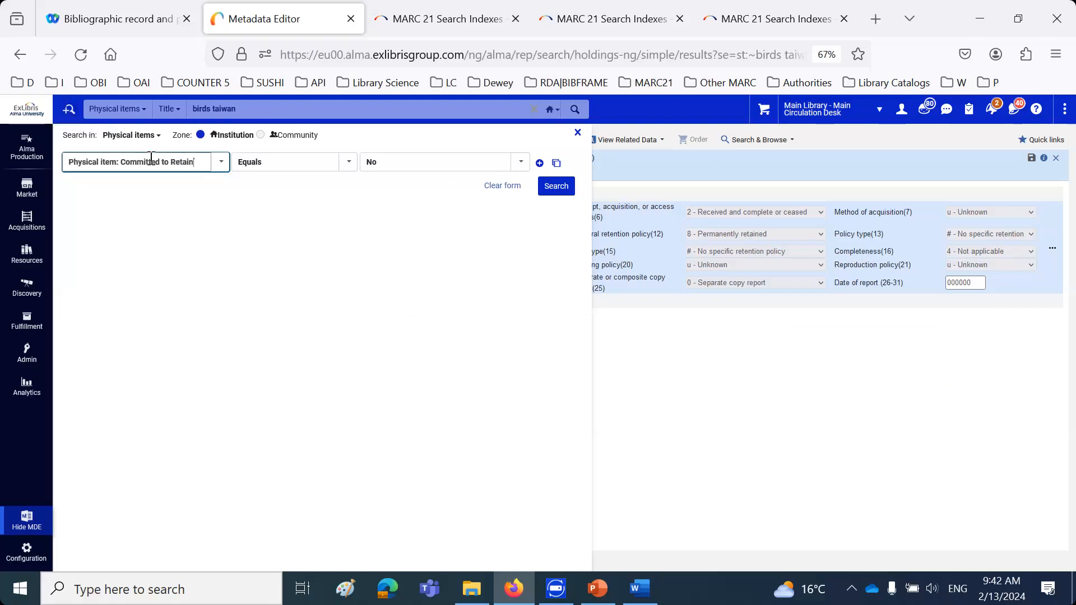
left_click(398, 161)
left_click(391, 207)
left_click(558, 189)
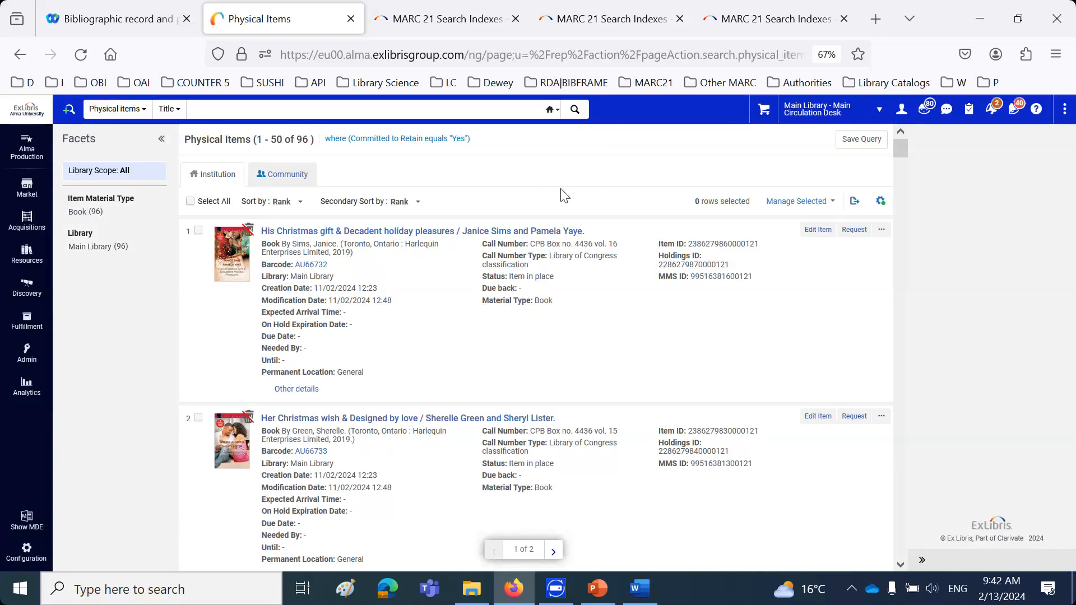
Open the item "His Christmas gift & Decadent holiday pleasures" for editing, examine its Retention Information, and cancel out of the editor
left_click(818, 231)
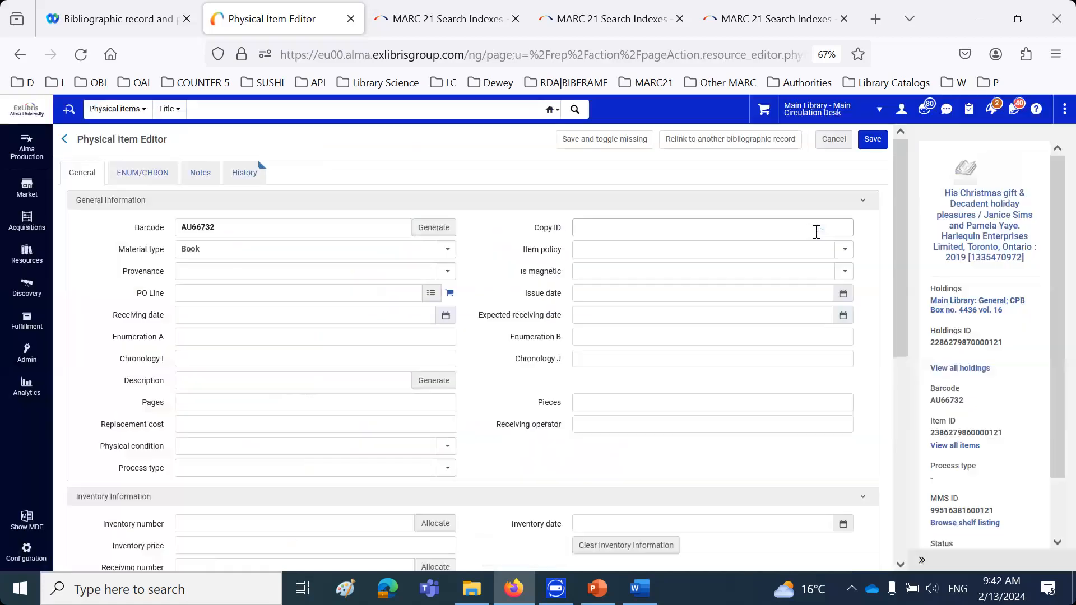
scroll(639, 321, "down", 7)
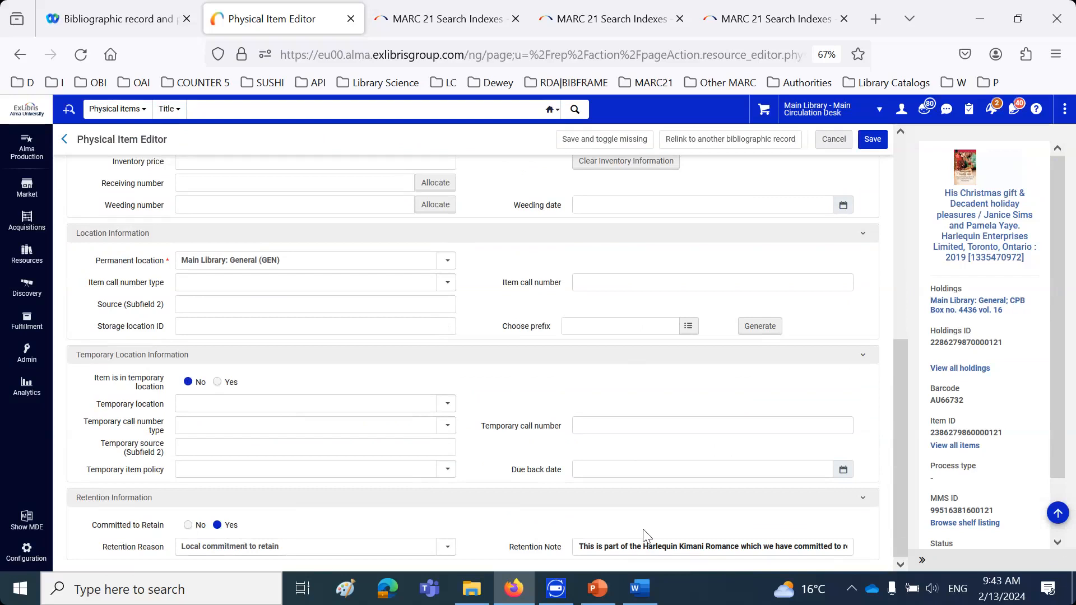
left_click(834, 139)
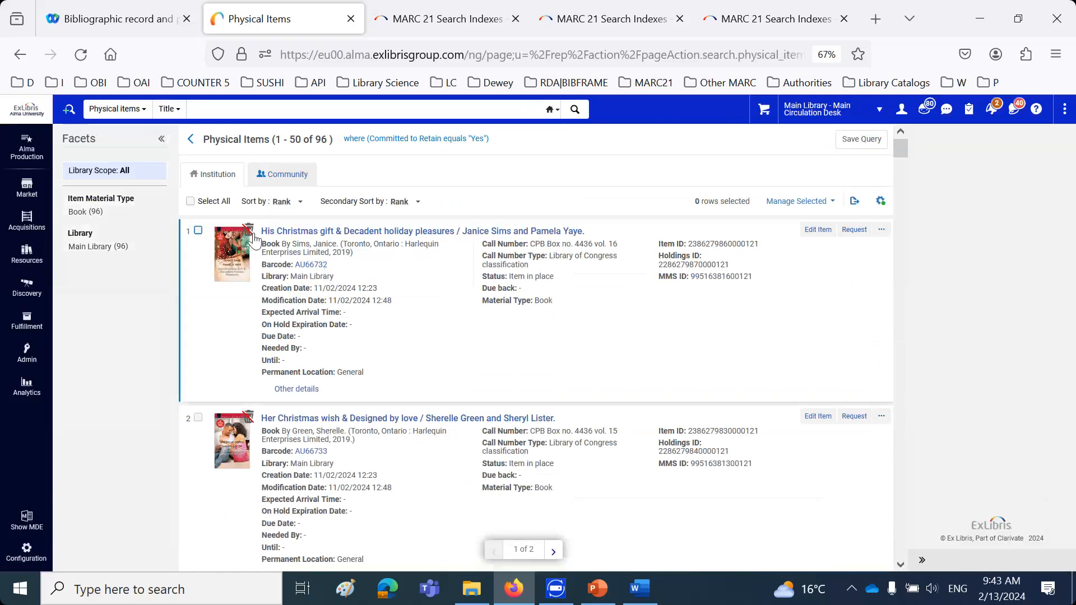
Try to withdraw the item "His Christmas gift & Decadent holiday pleasures" from the physical items results
mouse_move(253, 239)
left_click(882, 231)
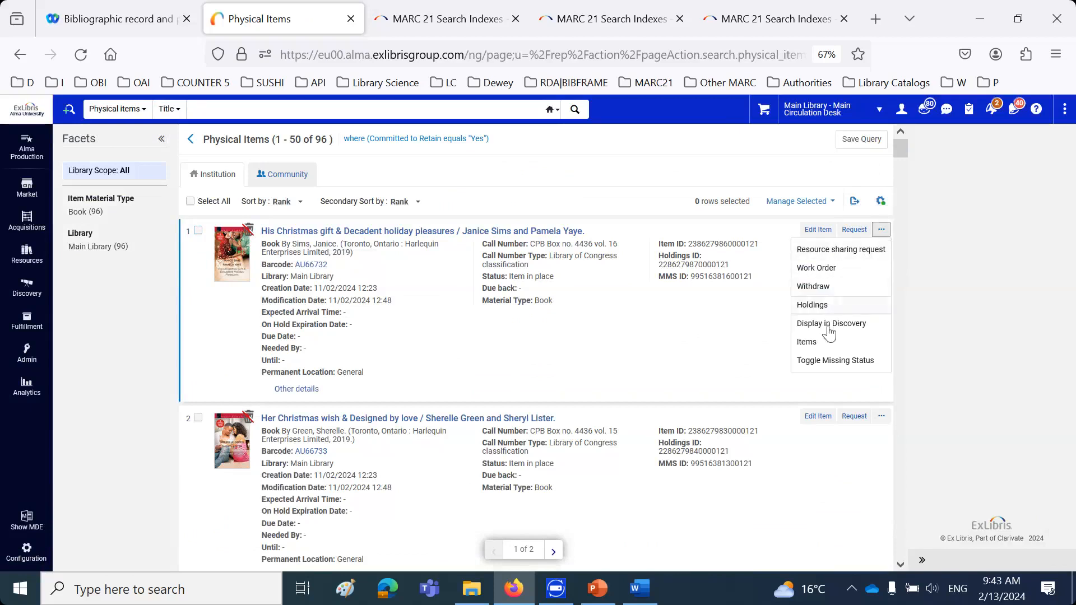
left_click(825, 288)
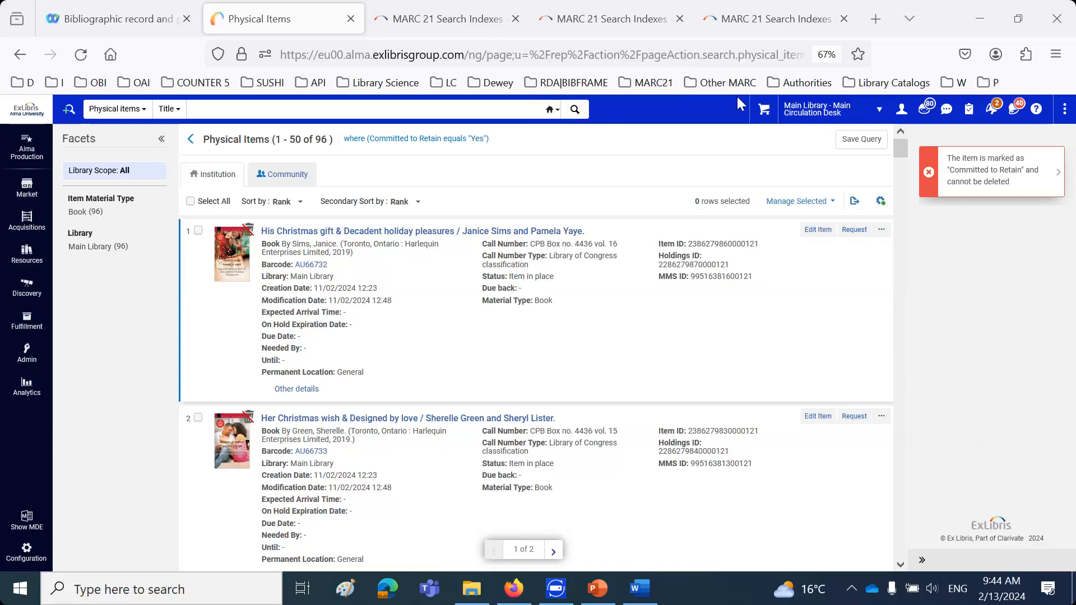
Open the pinned analytics report "Bibliographic Records Committed to Retain" and return to the Alma physical items results
left_click(25, 386)
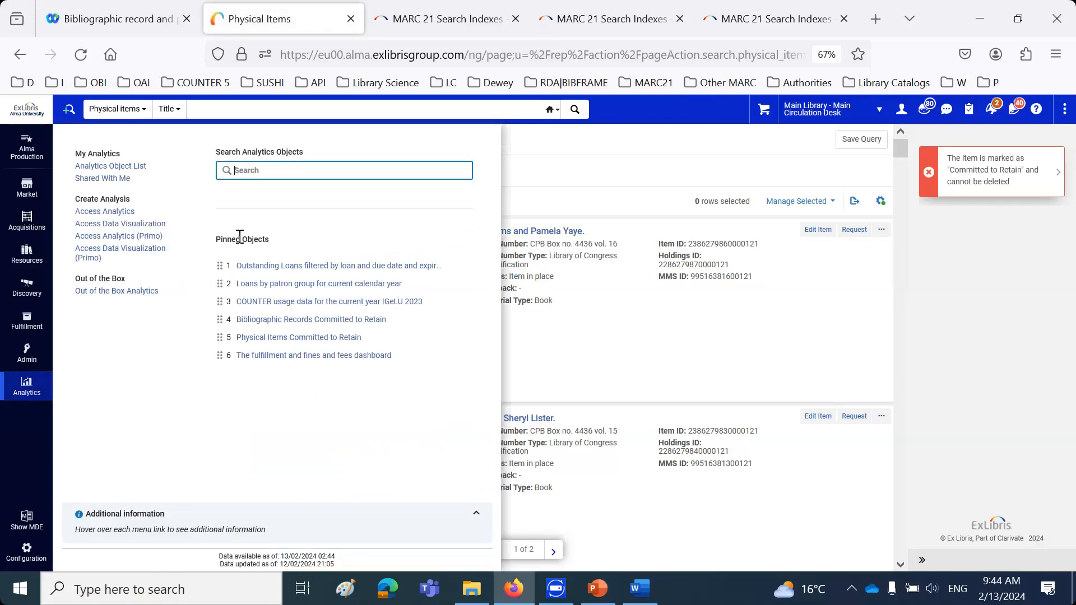
left_click(282, 322)
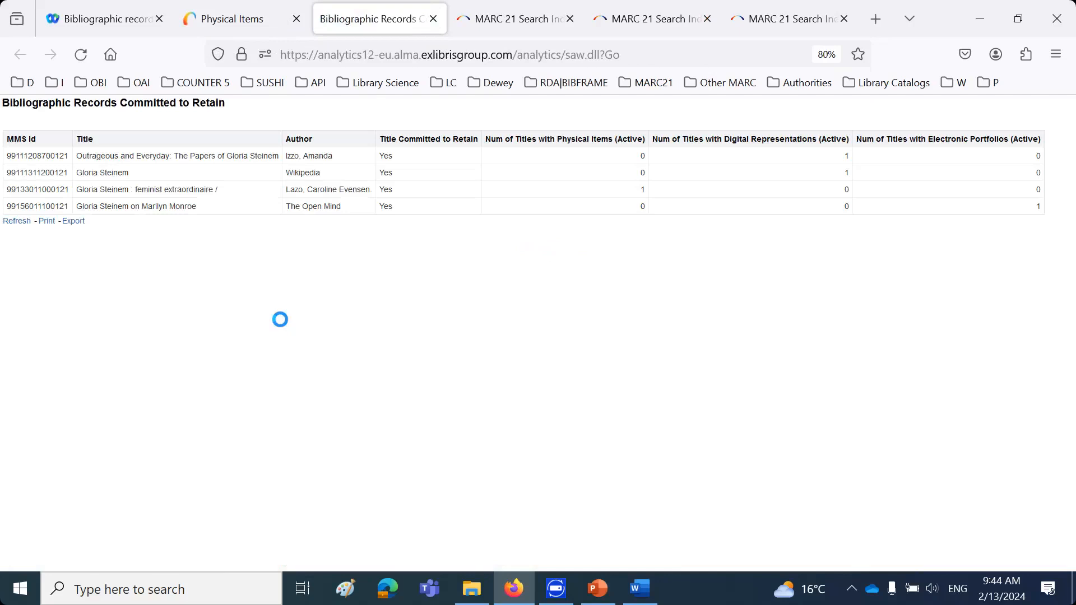
left_click(220, 18)
Run an advanced search of All titles where "(Under construction) Title committed to retain" equals Yes
left_click(68, 112)
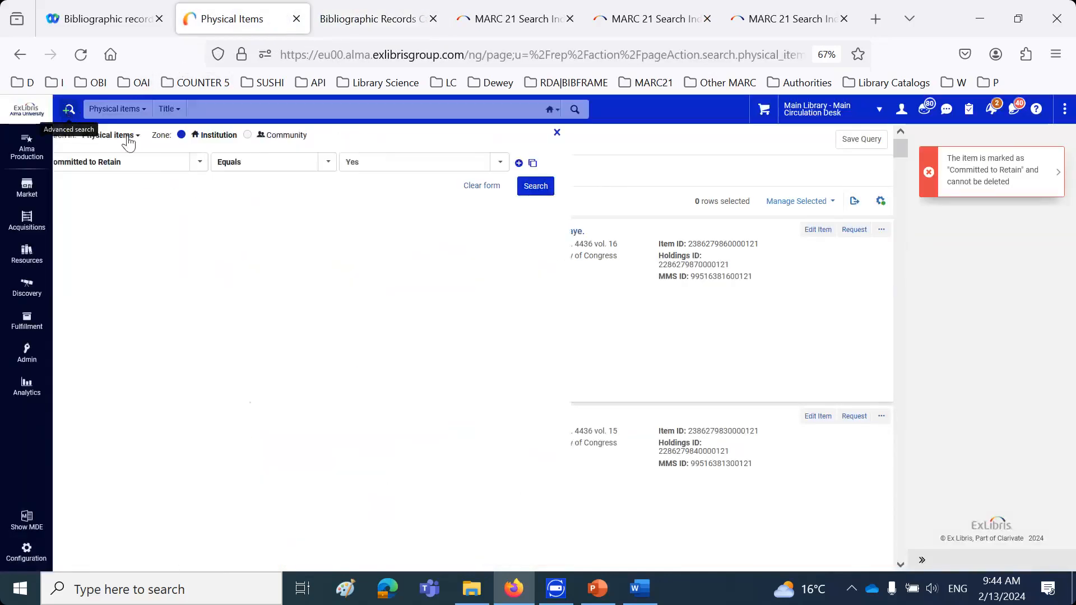
left_click(139, 135)
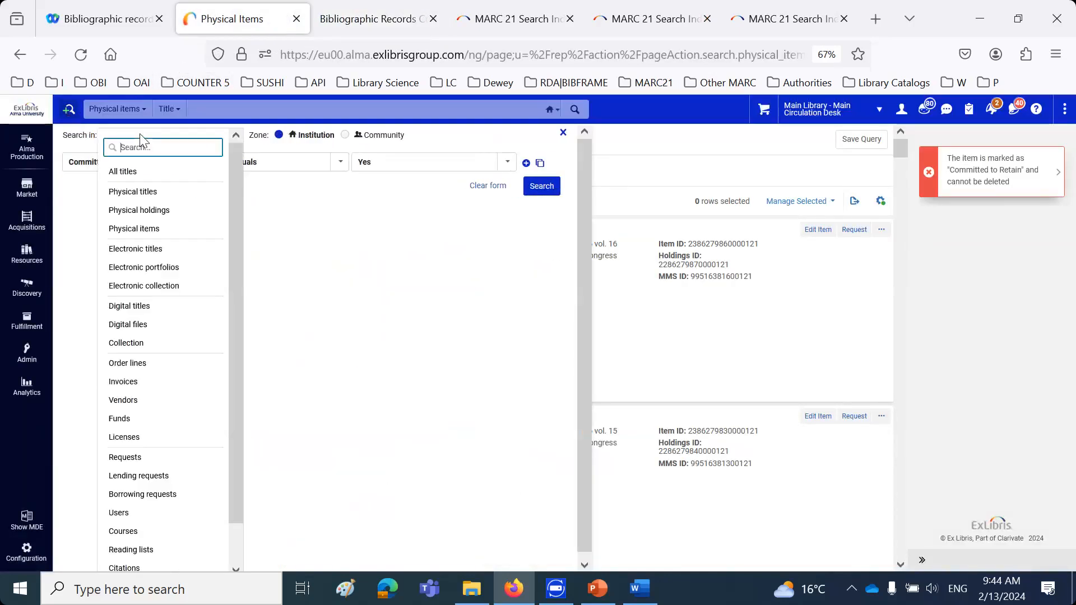
left_click(139, 174)
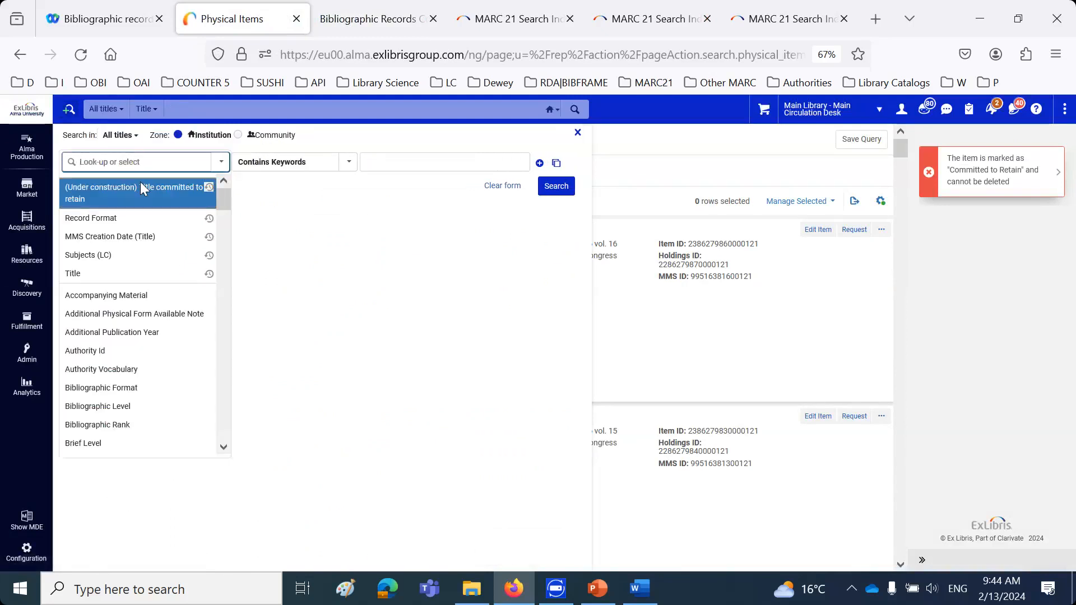
left_click(140, 188)
left_click(423, 161)
left_click(408, 205)
left_click(555, 186)
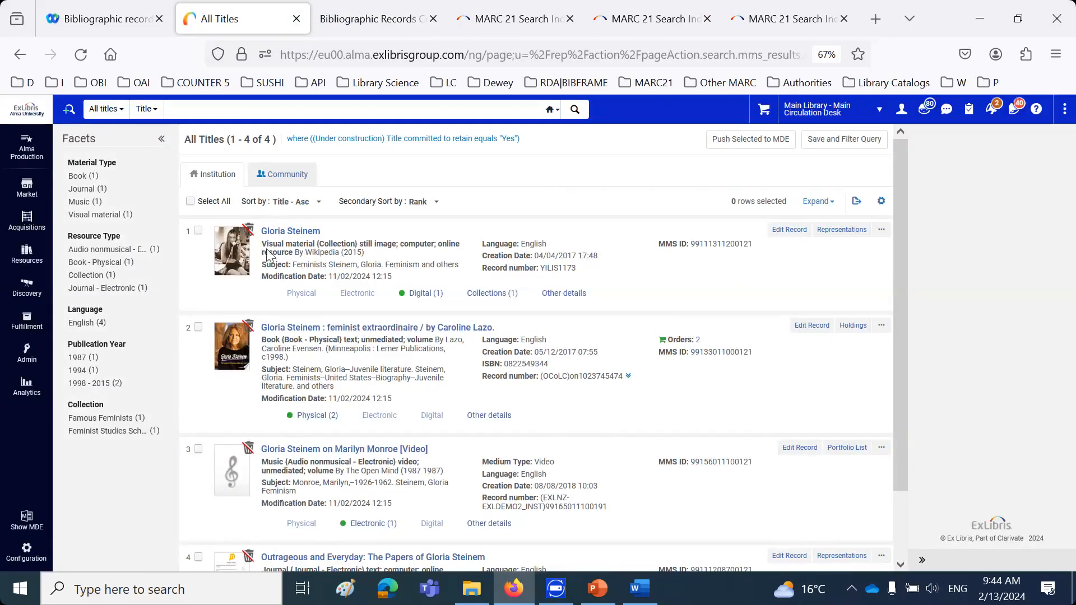
Compare the retained titles in the results with the "Bibliographic Records Committed to Retain" report and return to Alma
scroll(347, 381, "down", 2)
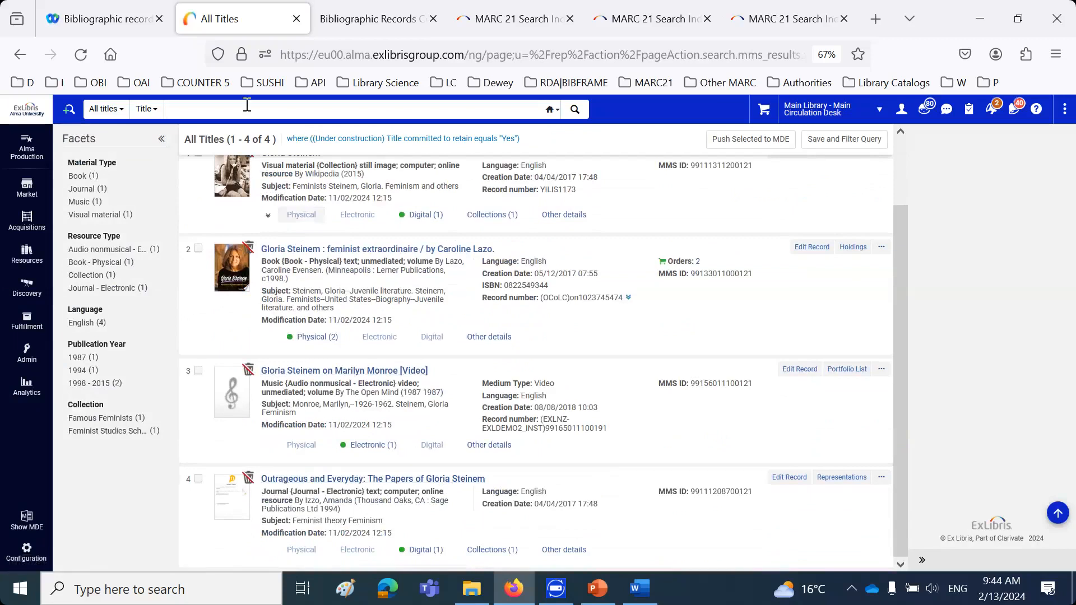
left_click(351, 28)
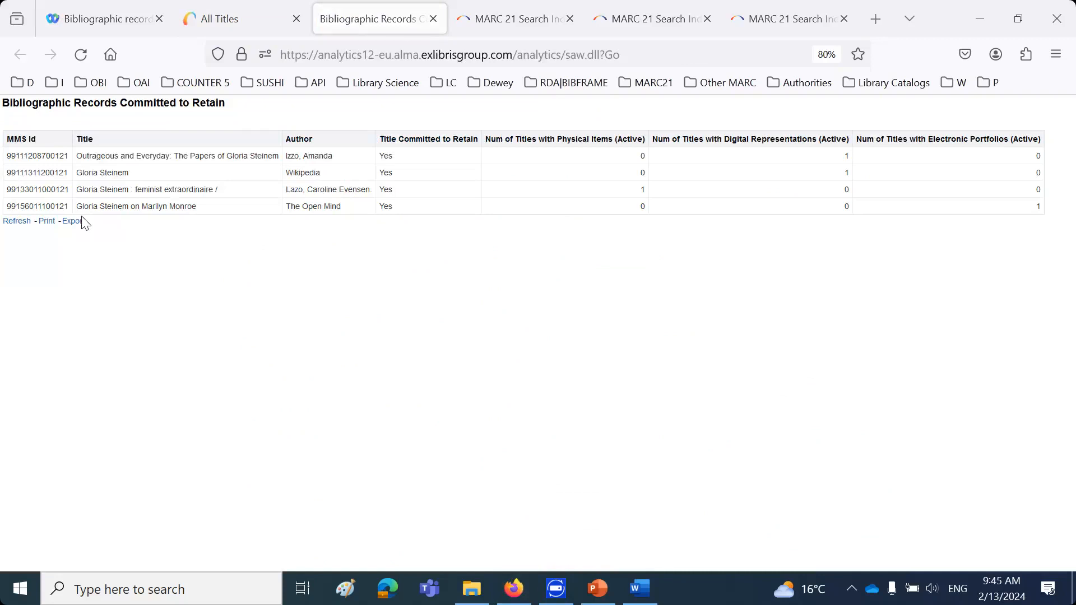
left_click(246, 17)
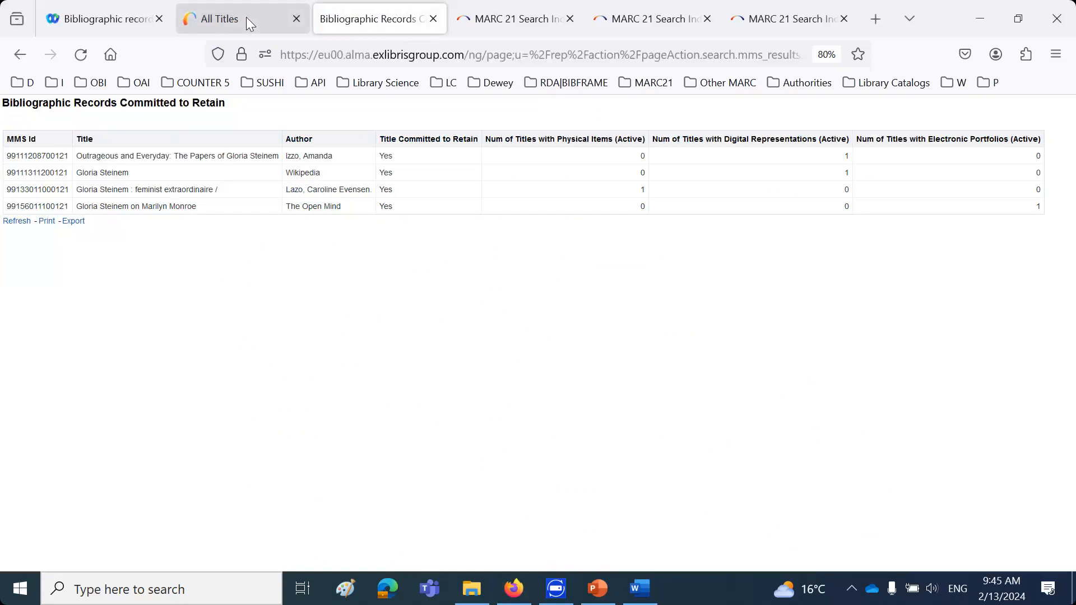
Open the pinned analytics report "Physical Items Committed to Retain", review its rows, and select the barcode of "A pleasing temptation"
left_click(32, 397)
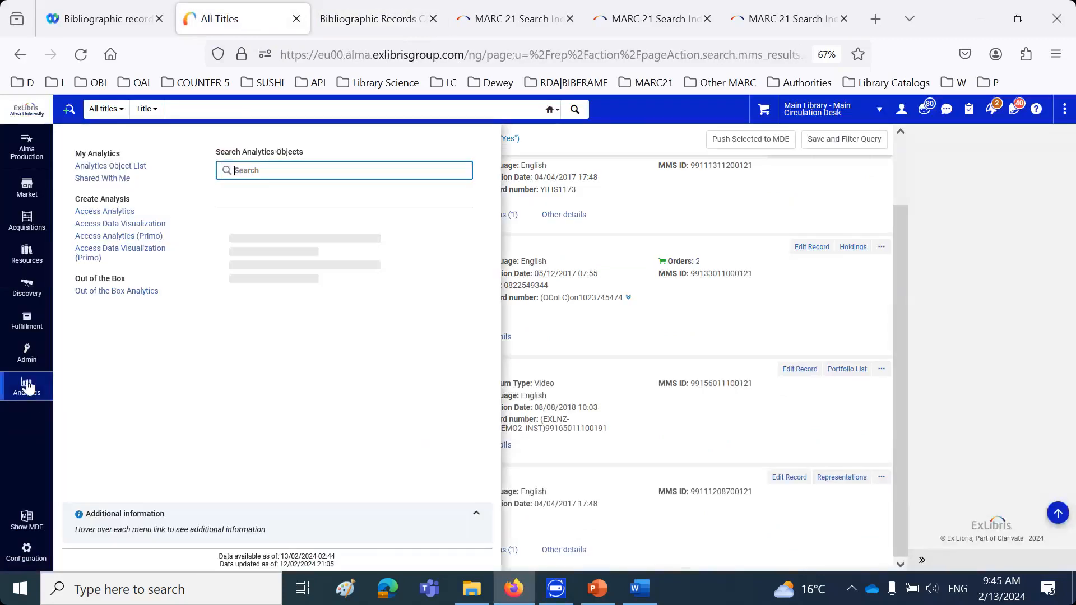
left_click(276, 338)
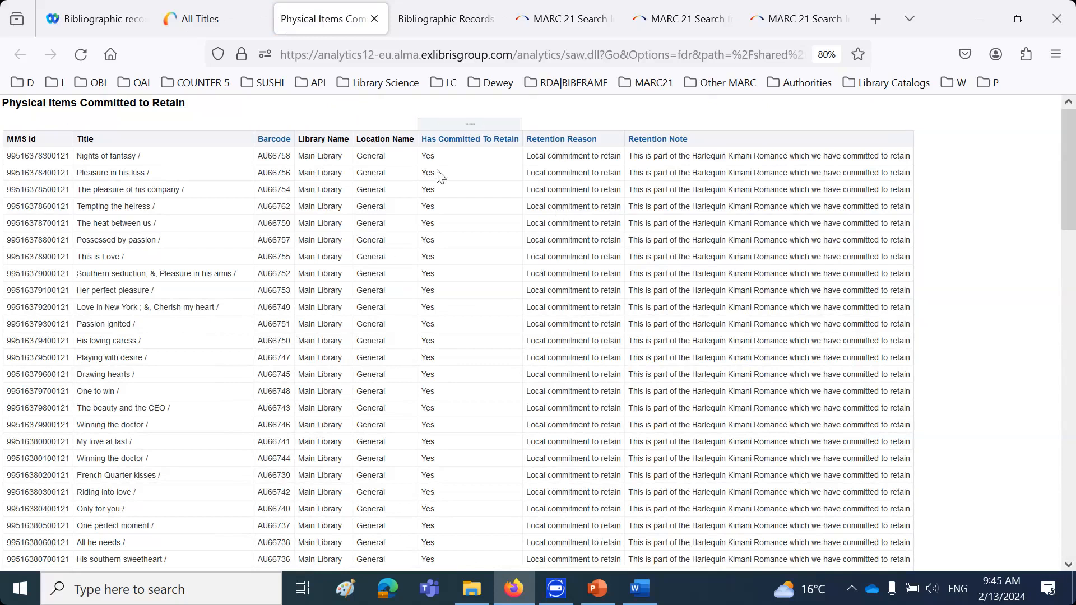
scroll(459, 509, "down", 5)
scroll(458, 509, "up", 5)
scroll(458, 508, "down", 5)
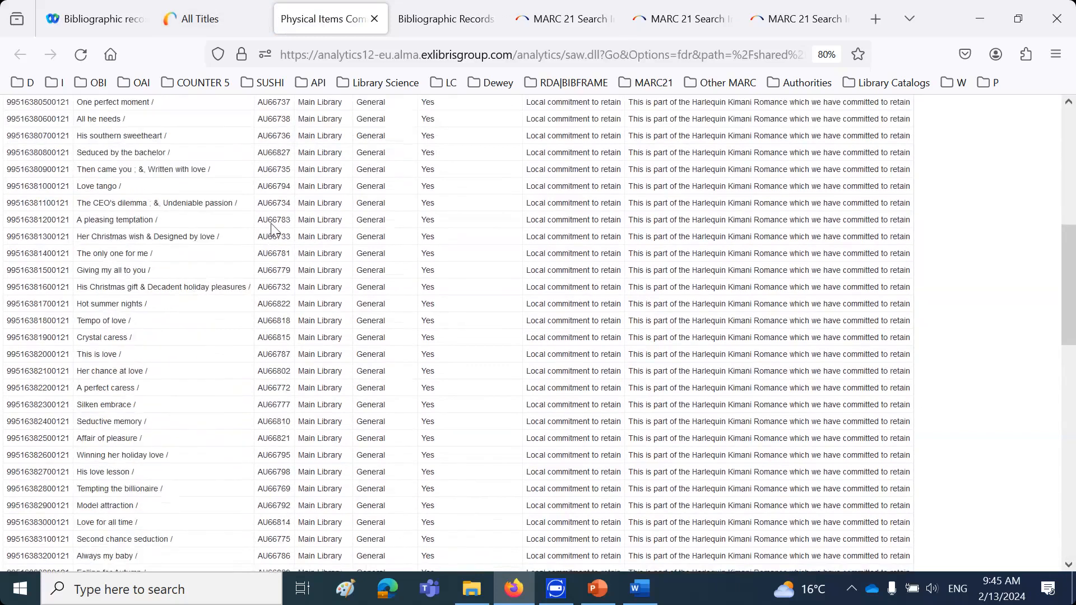
left_click(271, 223)
Find the physical item with barcode AU66783 in Alma and examine its Retention Information in the item editor
left_click(224, 19)
left_click(108, 110)
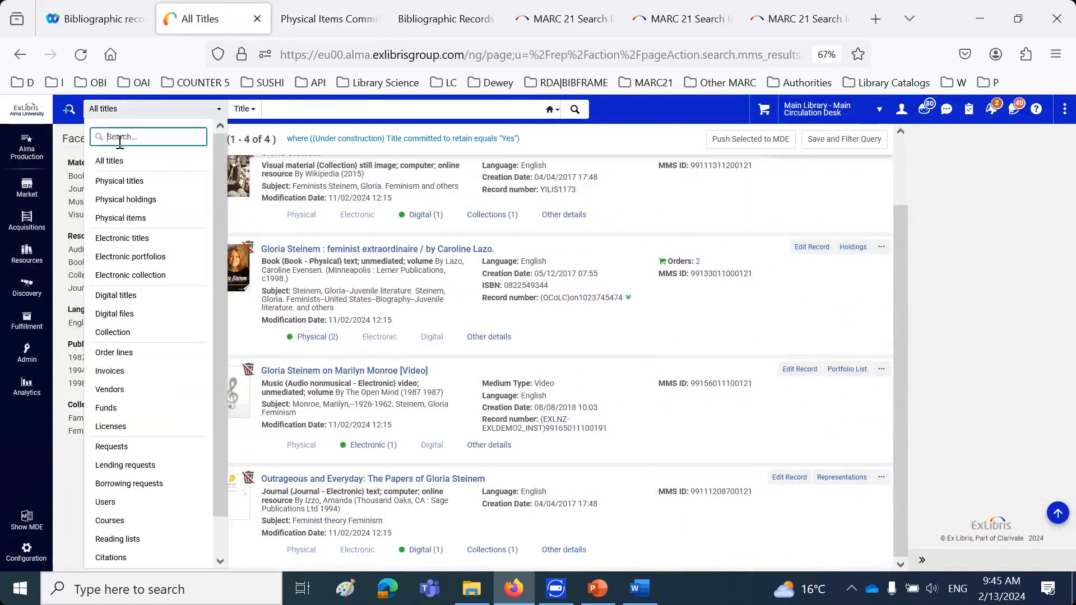
left_click(113, 216)
left_click(164, 111)
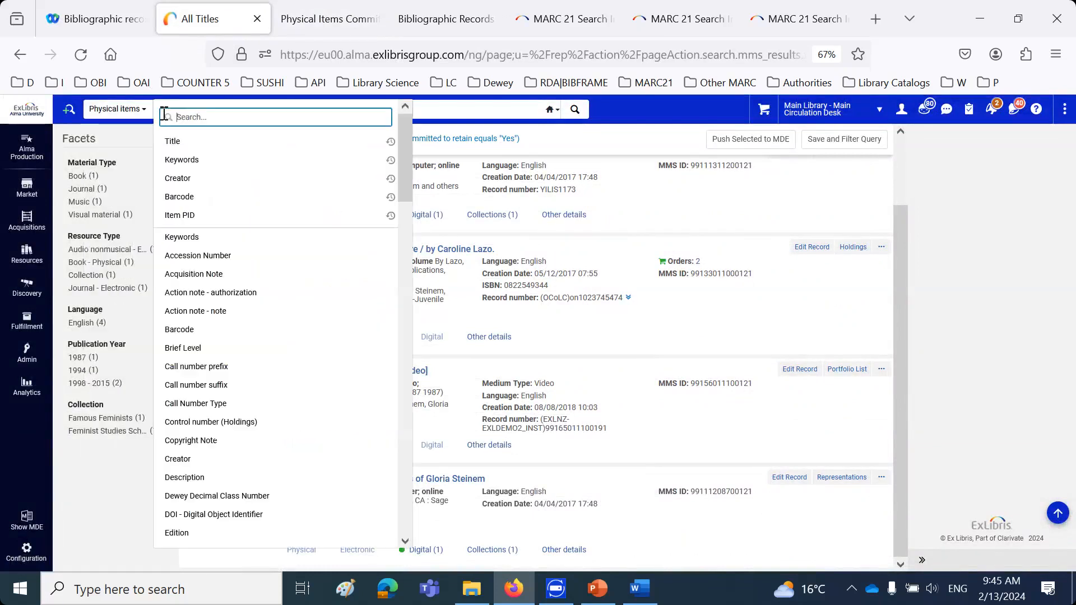
left_click(180, 197)
left_click(230, 108)
type("AU66783")
key("Return")
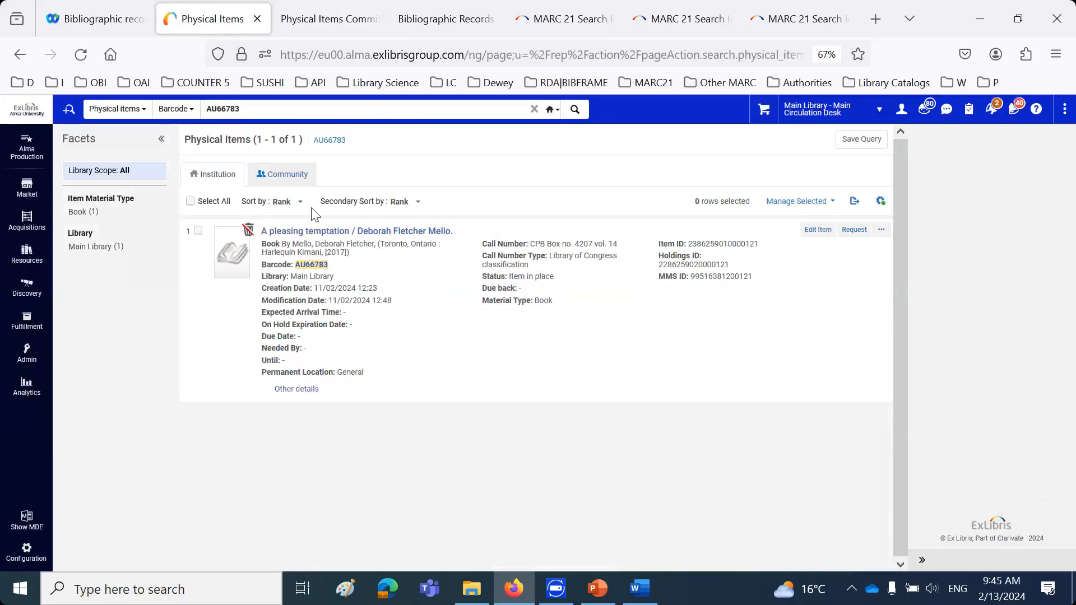
left_click(817, 230)
scroll(540, 364, "down", 5)
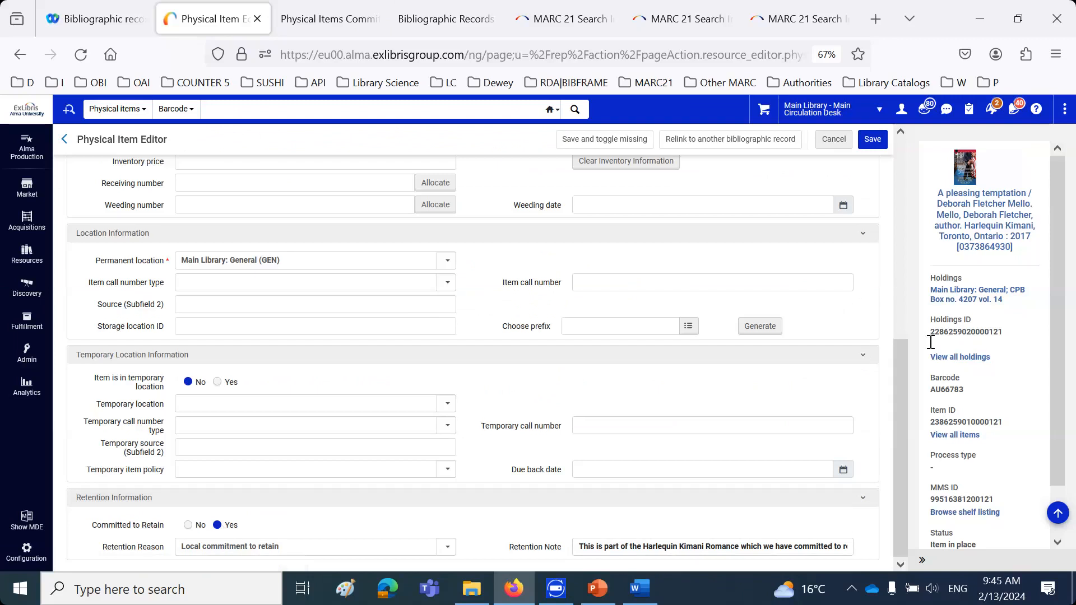
Switch between the "Physical Items Committed to Retain" and "Bibliographic Records Committed to Retain" reports to compare them
left_click(328, 23)
left_click(425, 17)
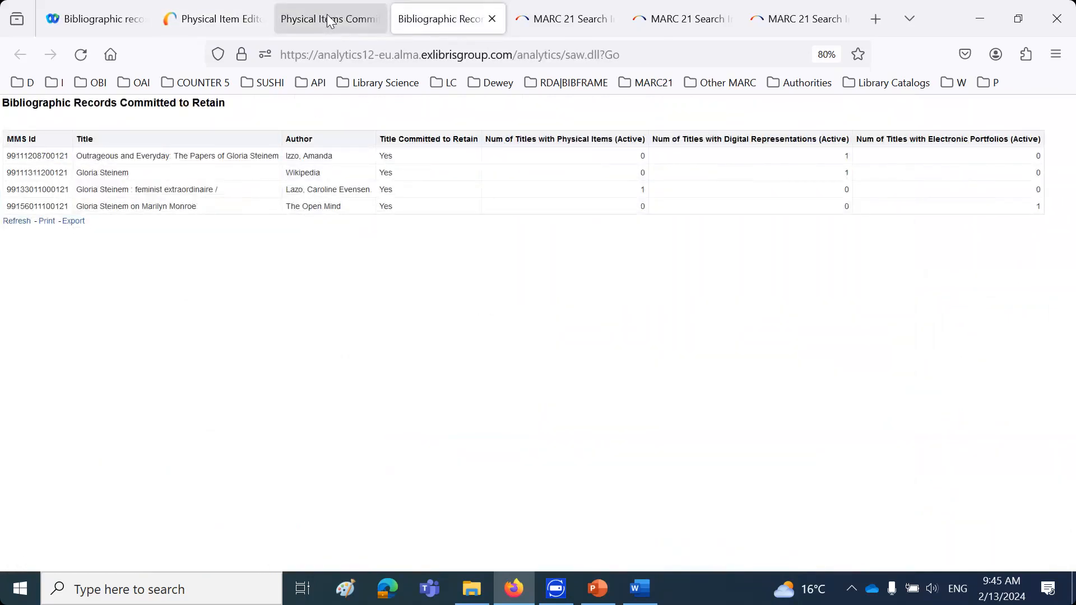
left_click(330, 20)
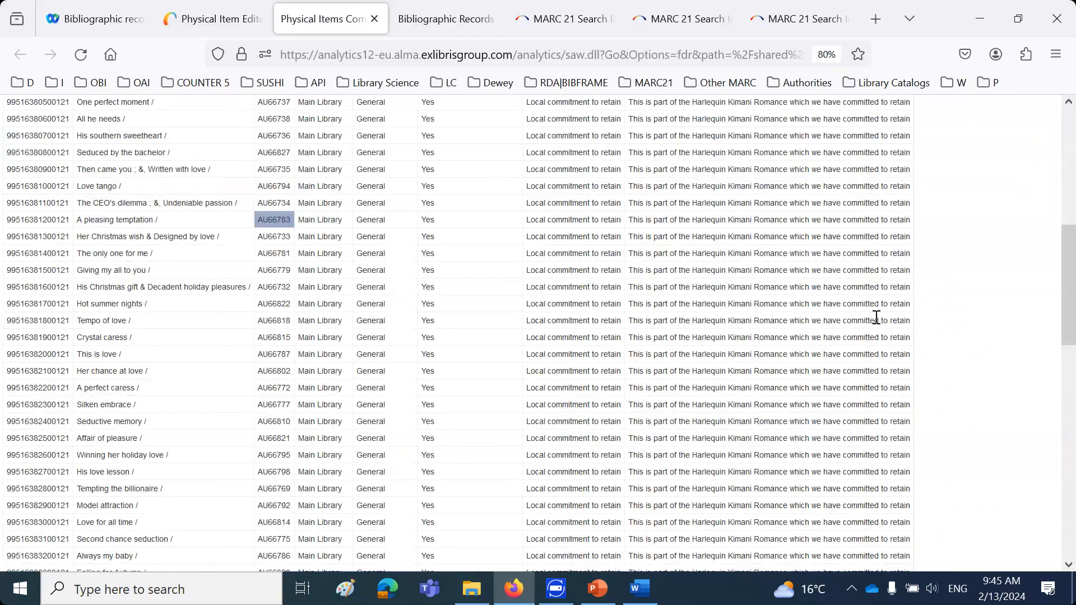
left_click(435, 21)
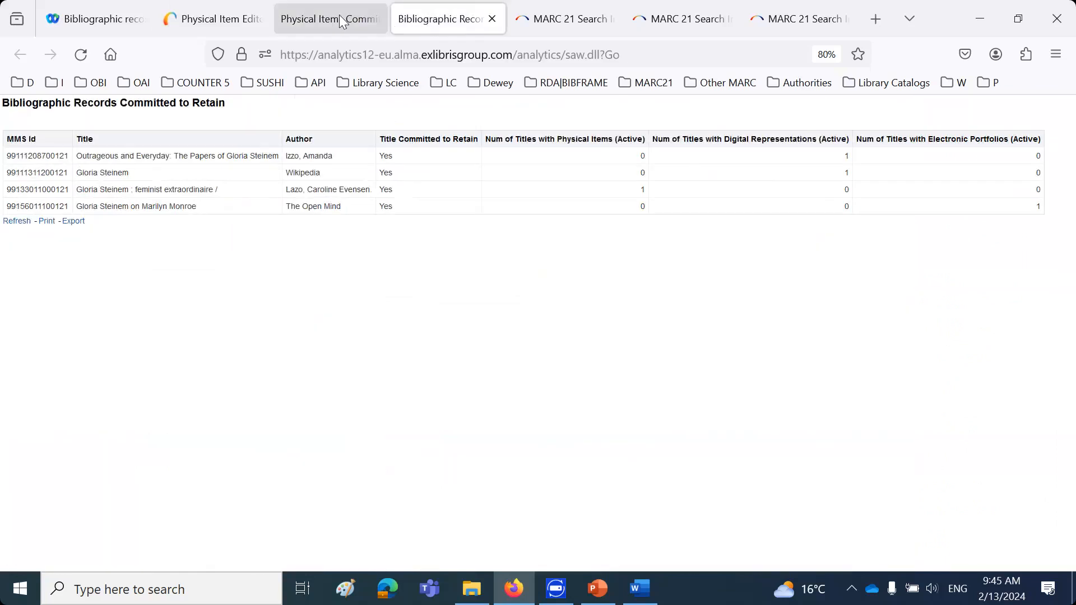
left_click(342, 21)
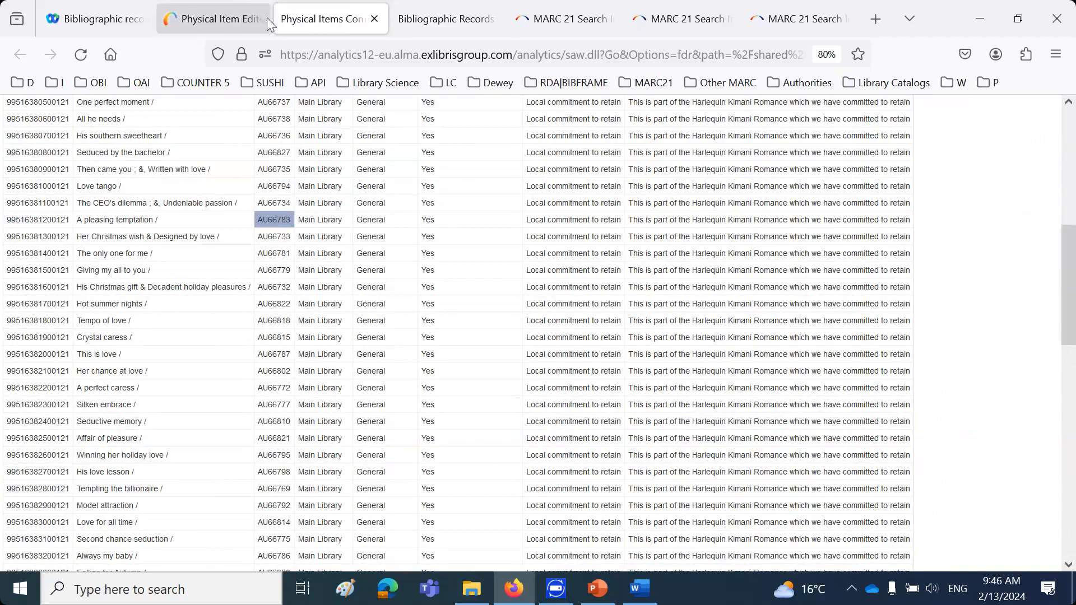
Close the two open retention report pages and return to the Physical Item Editor in Alma
left_click(374, 19)
left_click(374, 19)
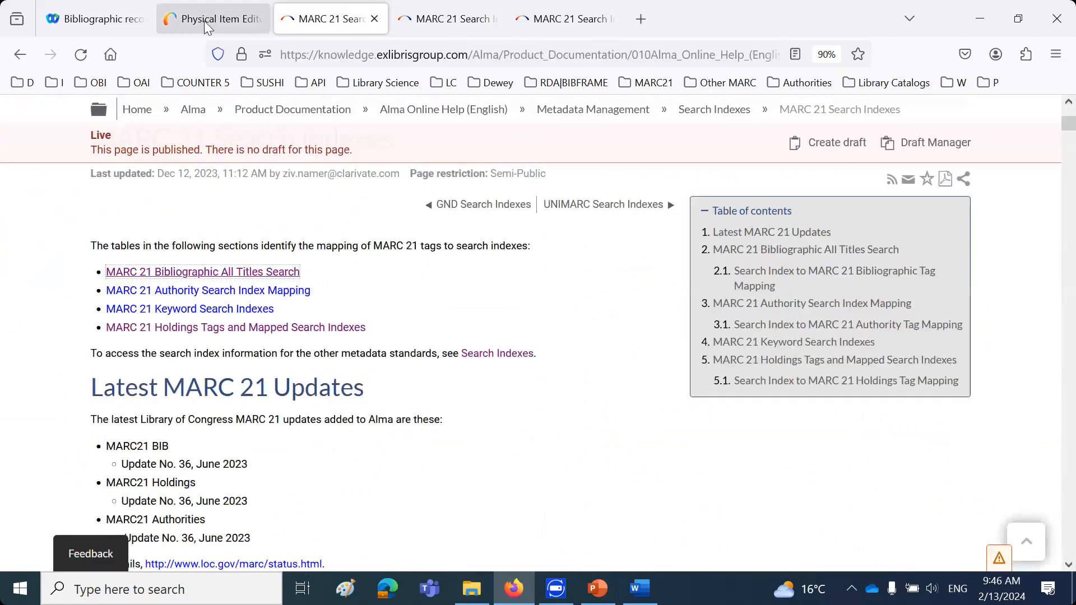
left_click(213, 19)
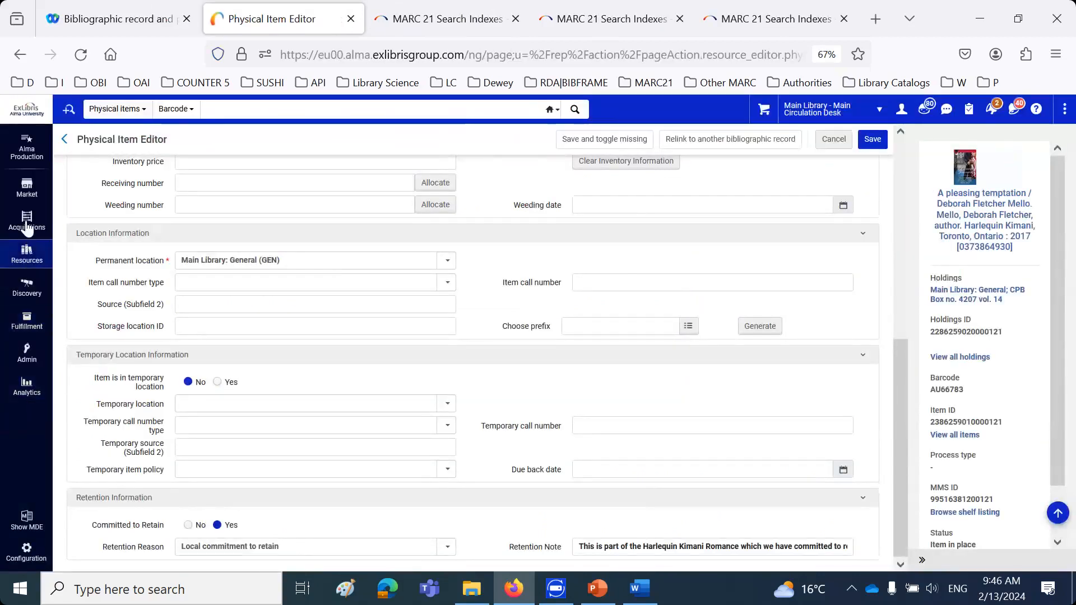
Open the Analytics catalog from Alma and open the criteria of the "Bibliographic Records Committed to Retain" report for editing
left_click(26, 387)
left_click(105, 211)
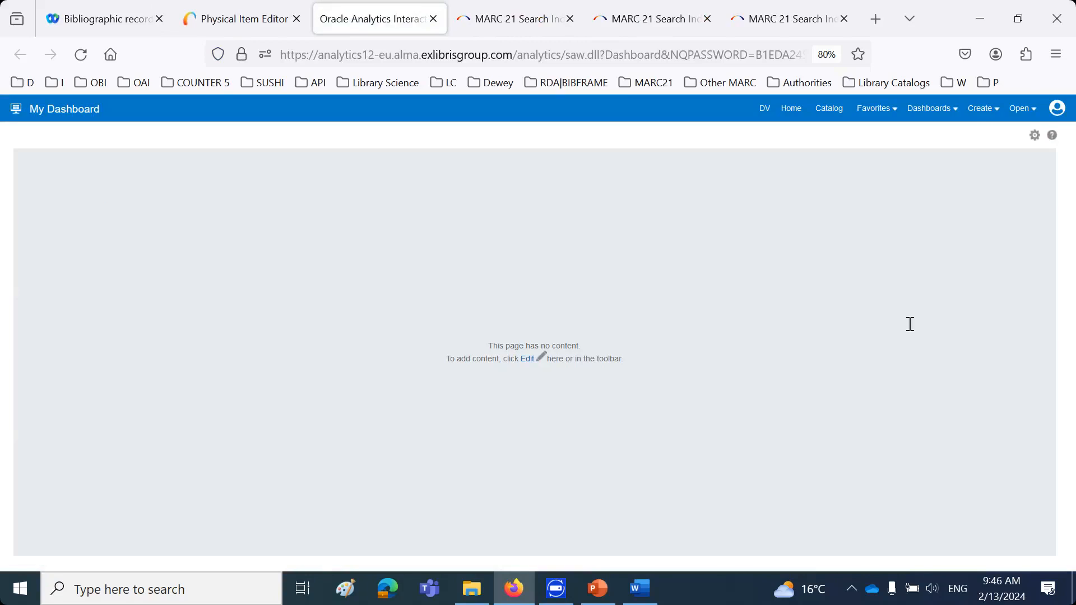
left_click(832, 112)
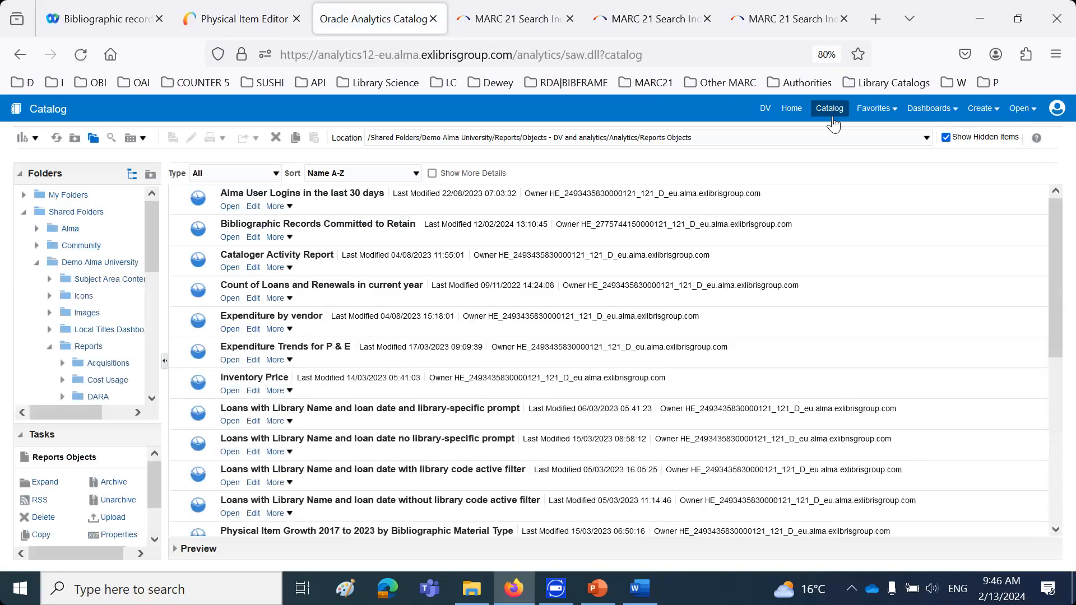
left_click(253, 238)
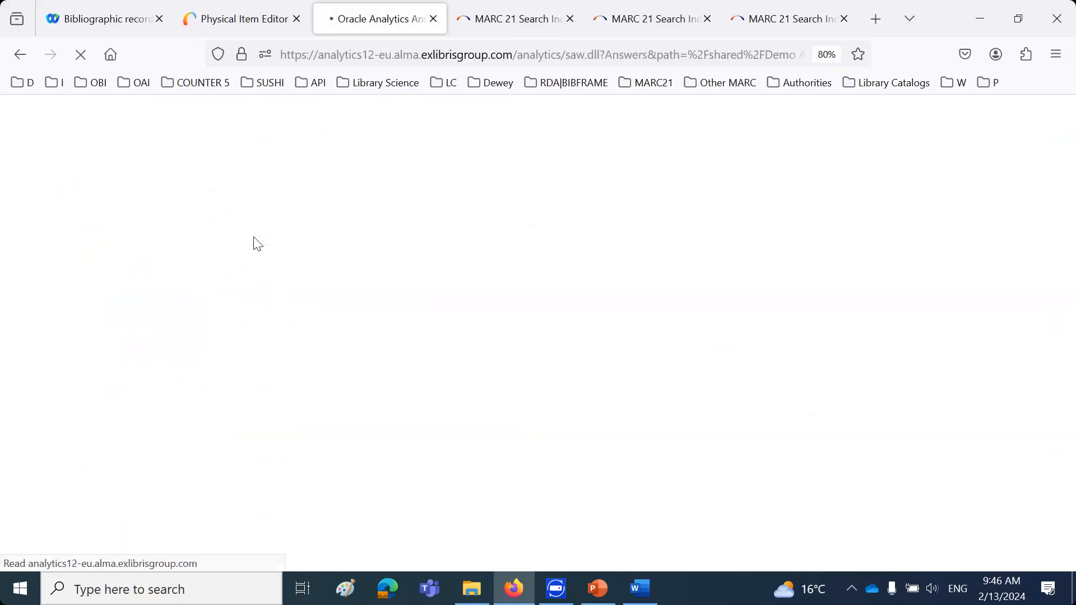
left_click(32, 138)
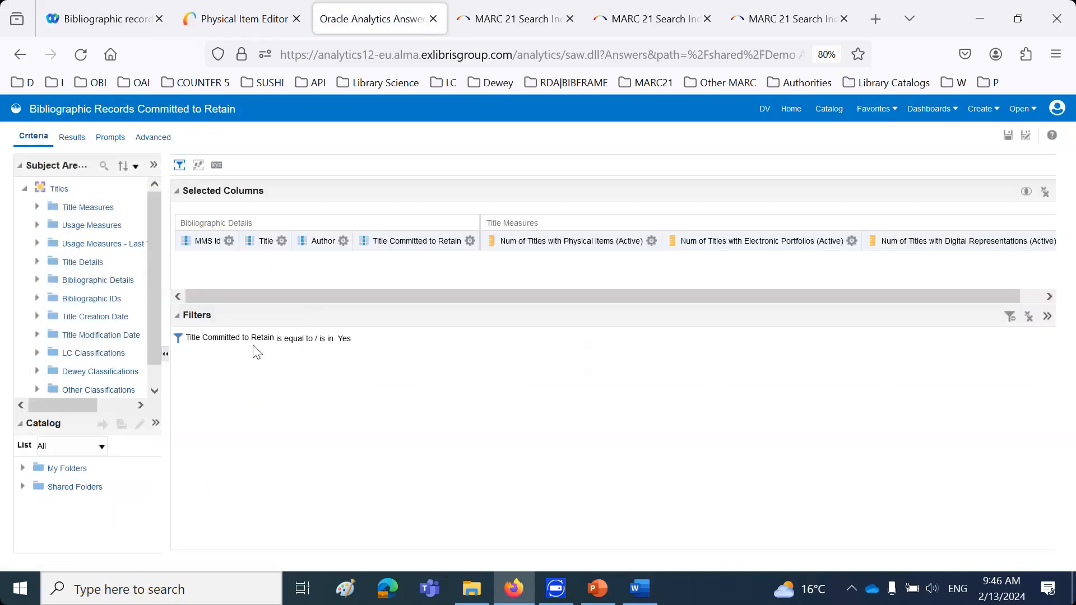
Inspect the report's "Title Committed to Retain" filter and its column formula, leaving both without changes
left_click(359, 338)
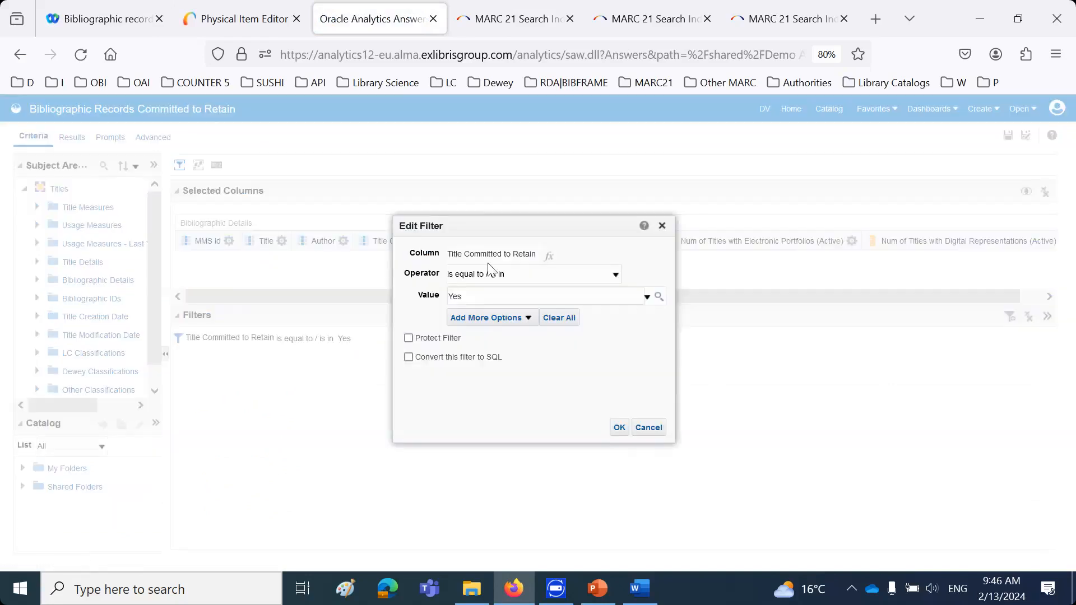
left_click(548, 255)
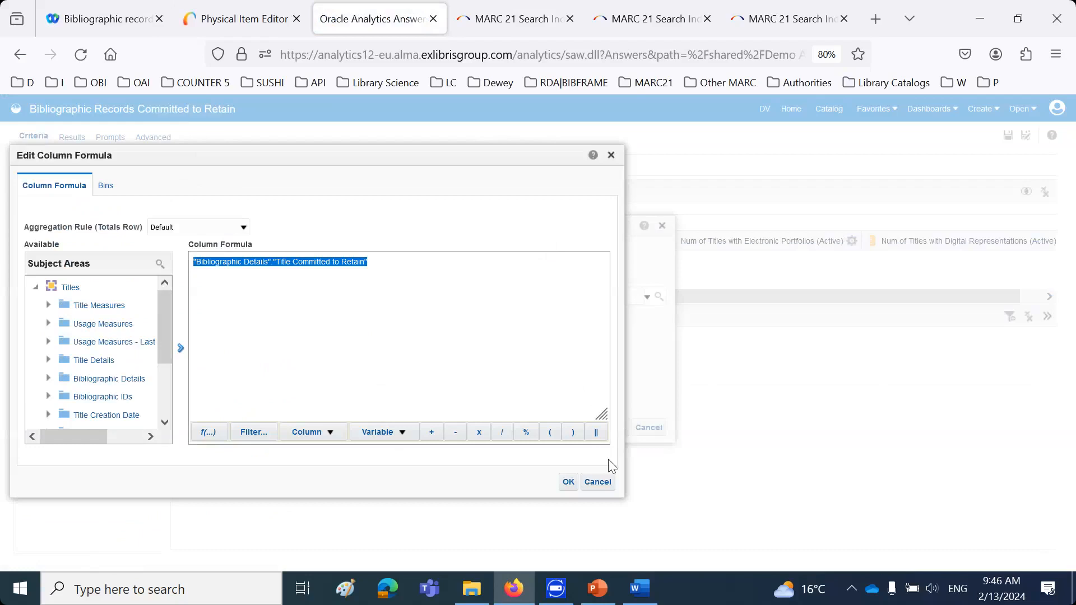
left_click(596, 482)
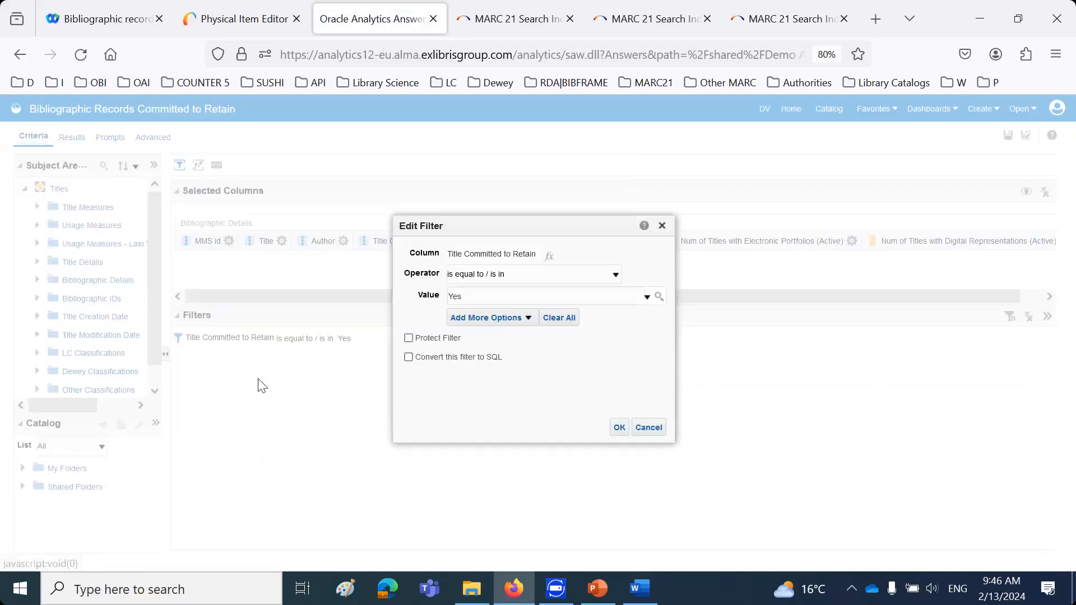
left_click(648, 427)
Locate the "Title Committed to Retain" field under Bibliographic Details in the Titles subject area
left_click_drag(169, 289, 208, 288)
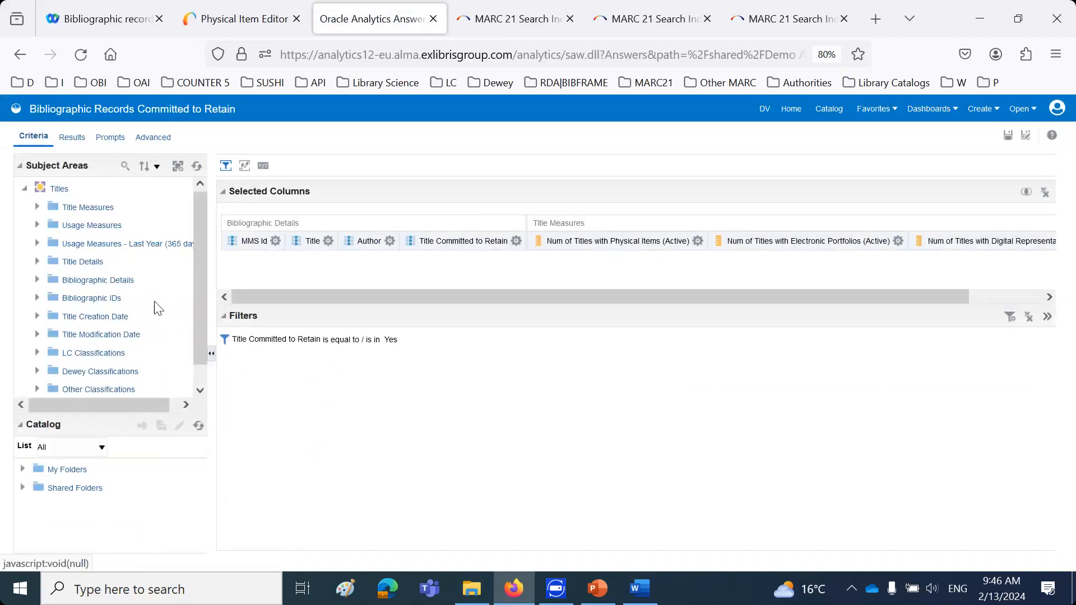
left_click(38, 280)
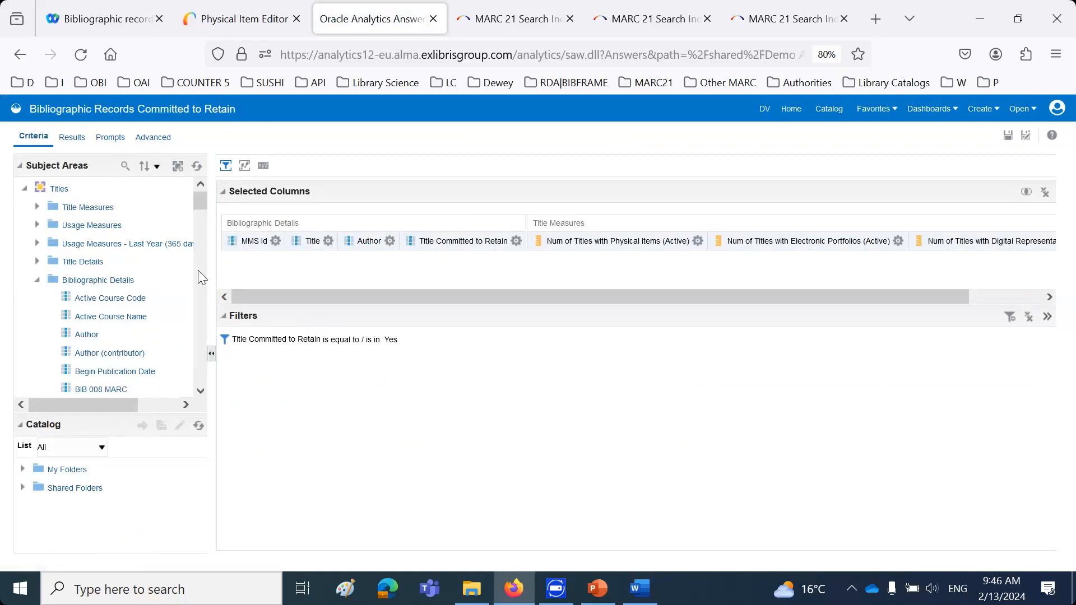
scroll(178, 281, "down", 5)
scroll(179, 282, "down", 15)
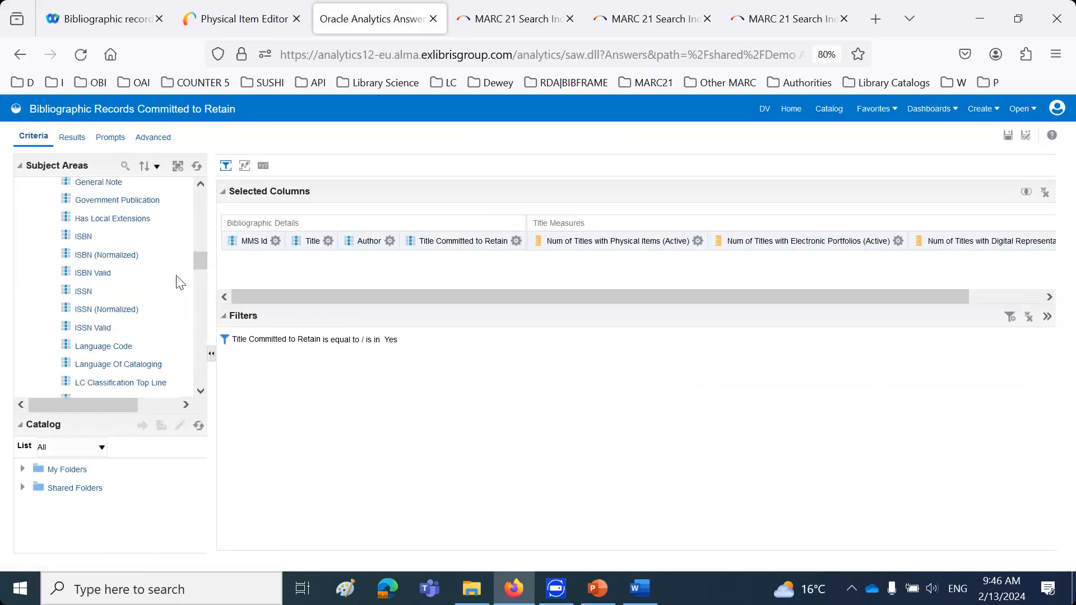
scroll(179, 283, "down", 12)
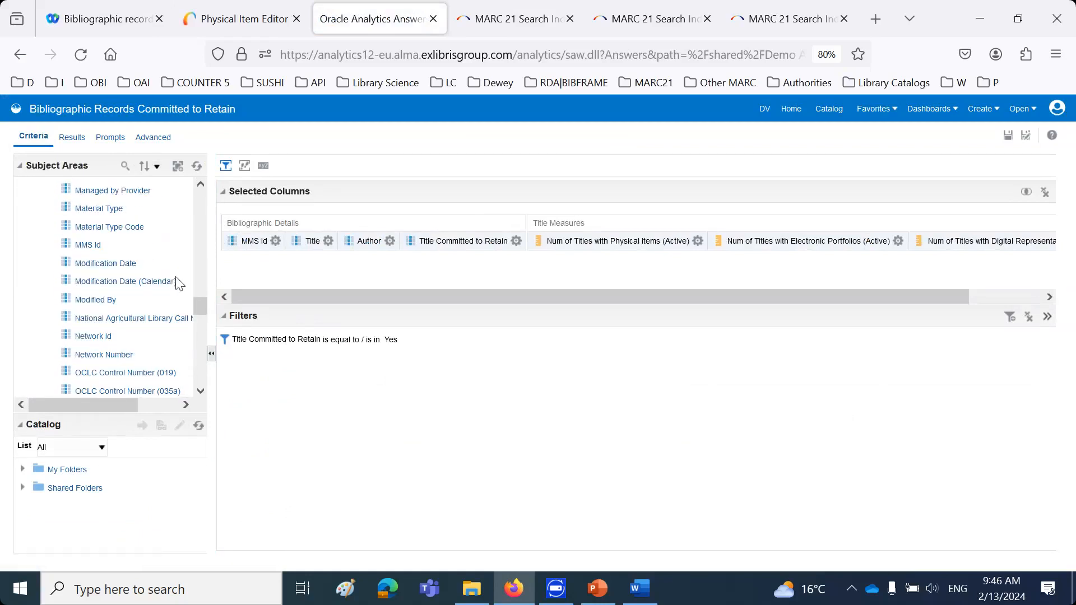
scroll(179, 283, "down", 10)
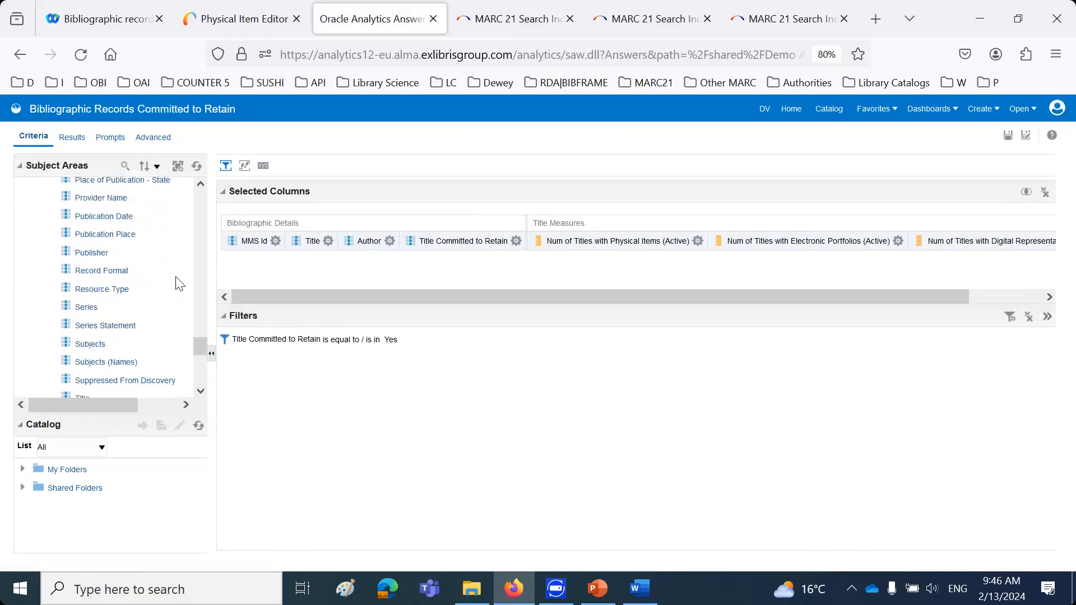
scroll(131, 351, "down", 3)
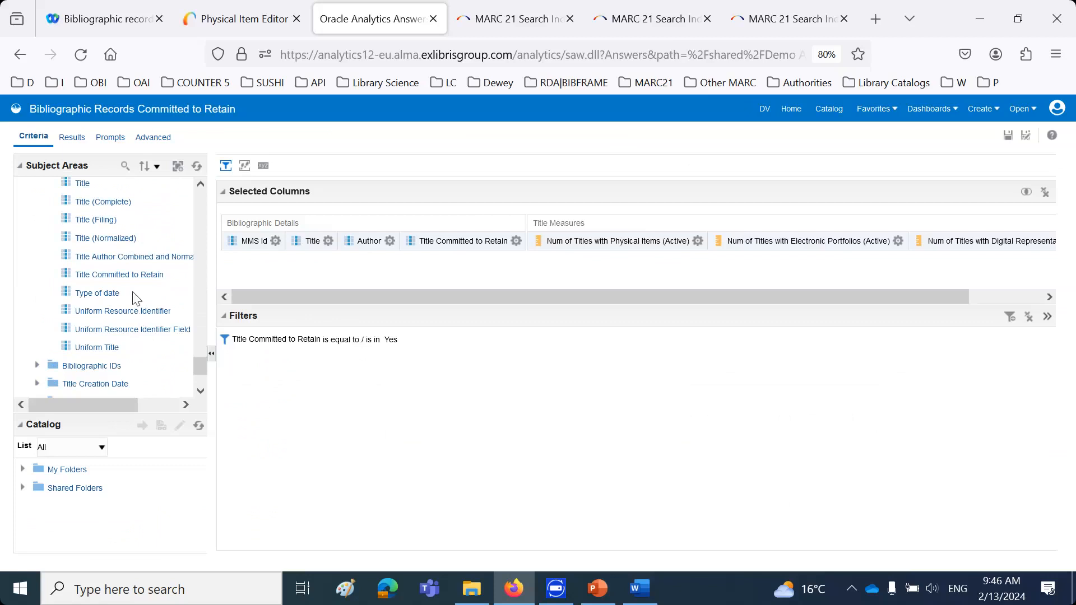
left_click(152, 278)
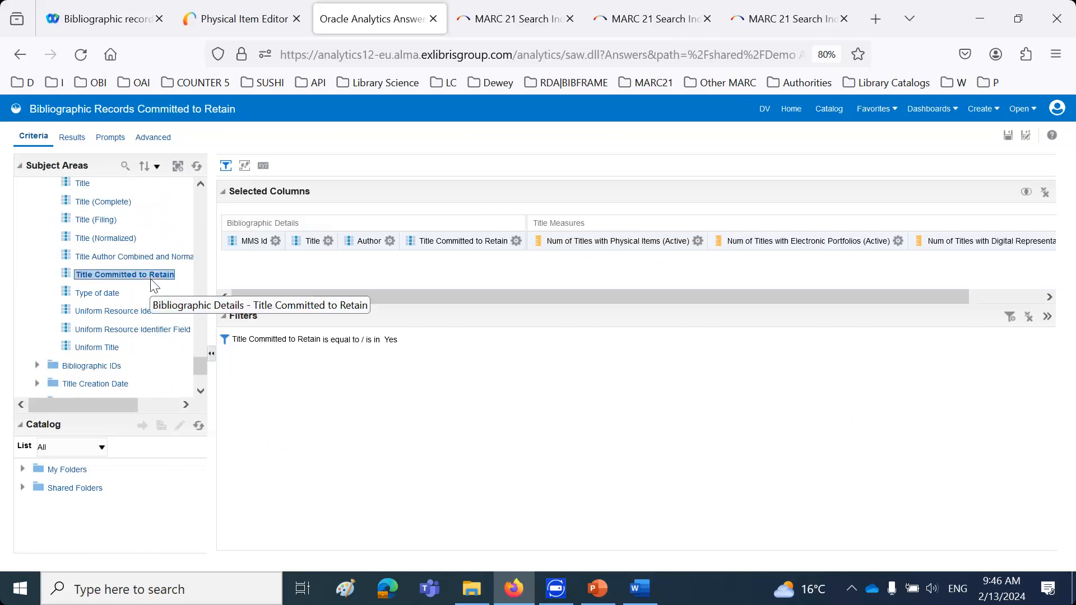
mouse_move(385, 339)
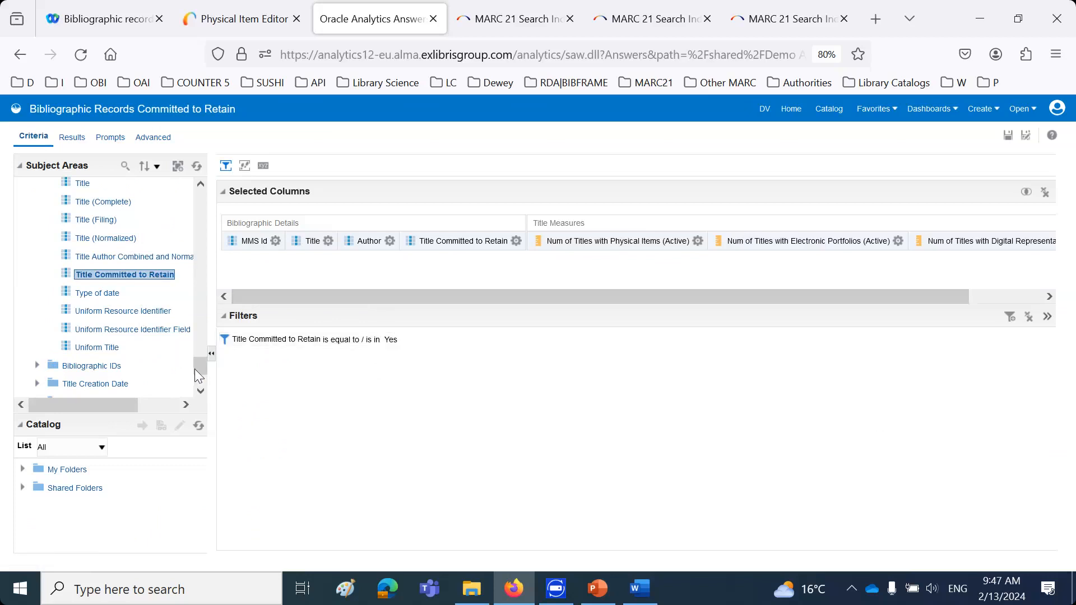
left_click_drag(200, 368, 202, 180)
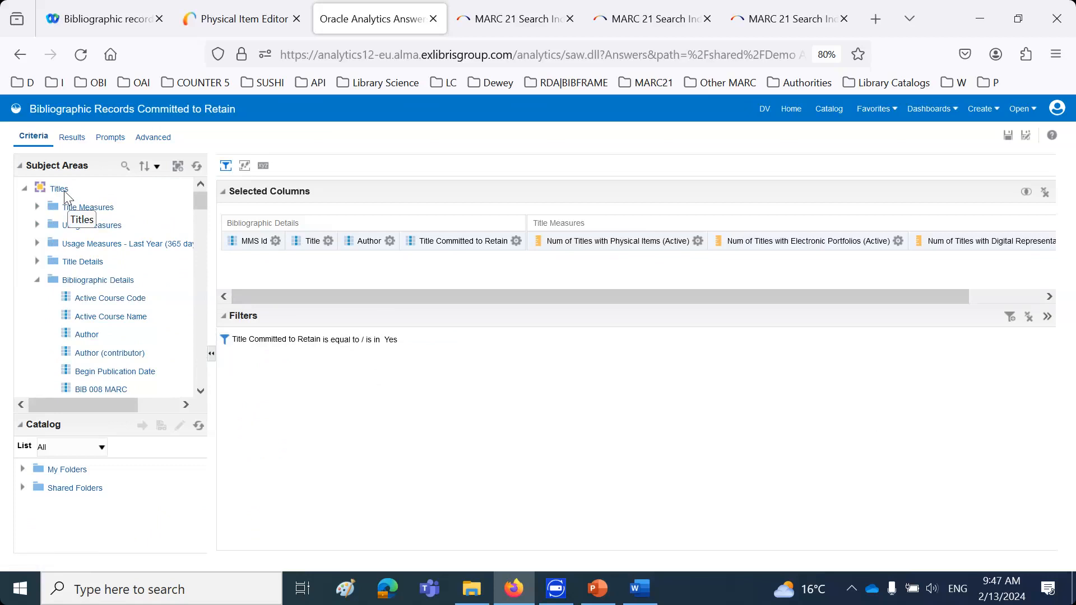
Run an advanced search in Alma for all titles where Title committed to retain equals Yes, and review each title's inventory type
left_click(210, 28)
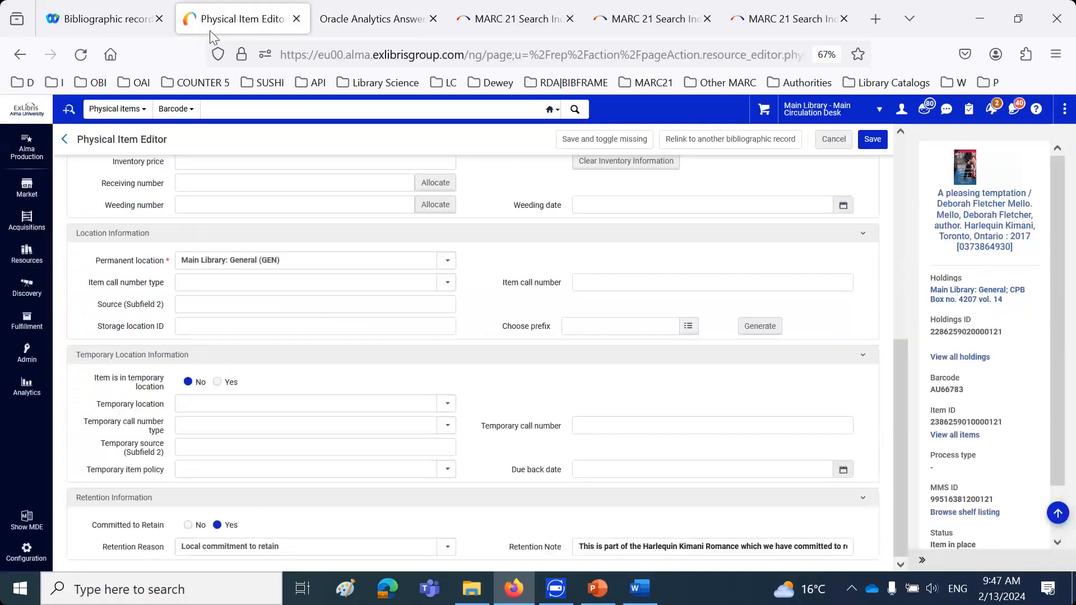
left_click(110, 110)
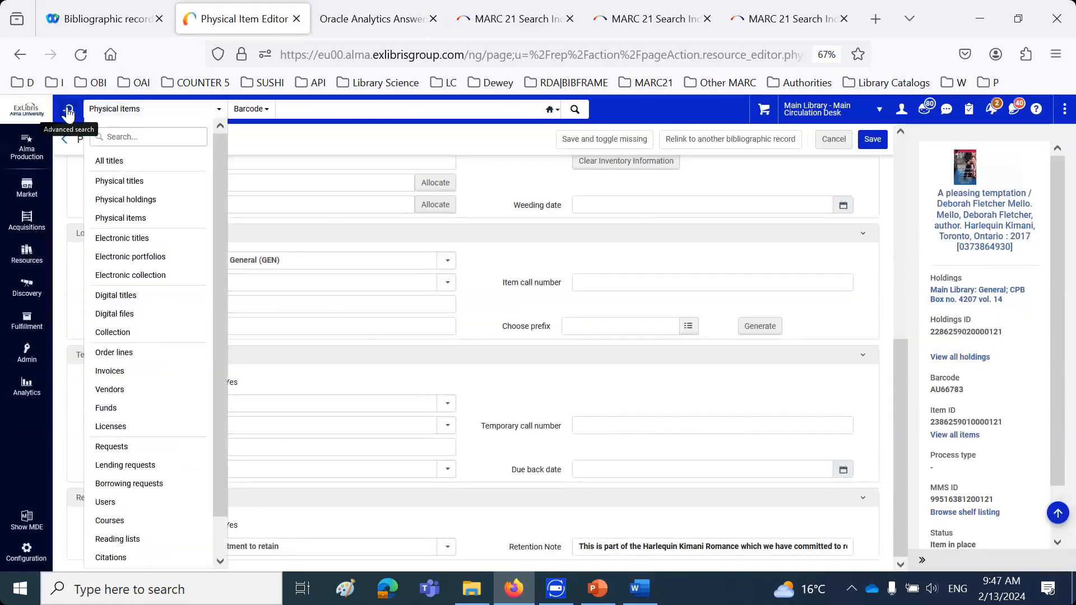
left_click(69, 109)
left_click(124, 137)
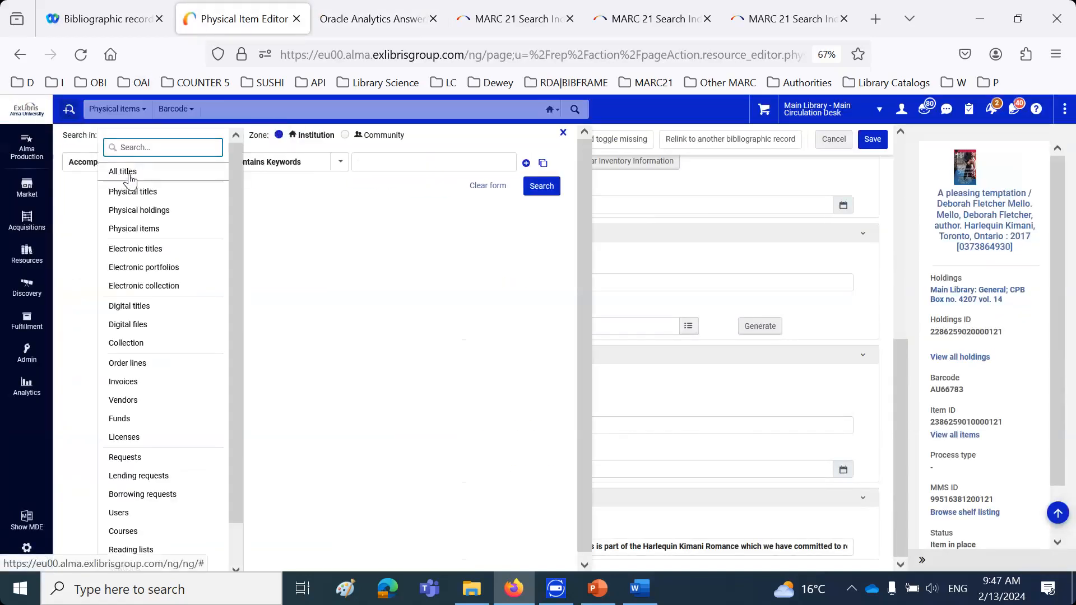
left_click(130, 180)
left_click(135, 195)
left_click(398, 164)
left_click(405, 201)
left_click(557, 186)
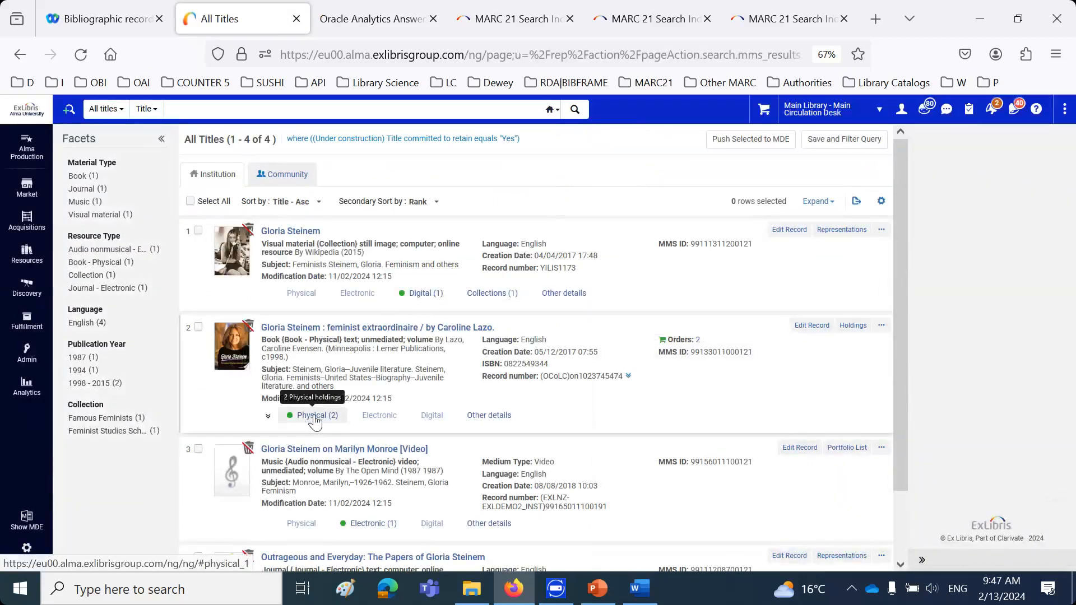
scroll(372, 521, "down", 2)
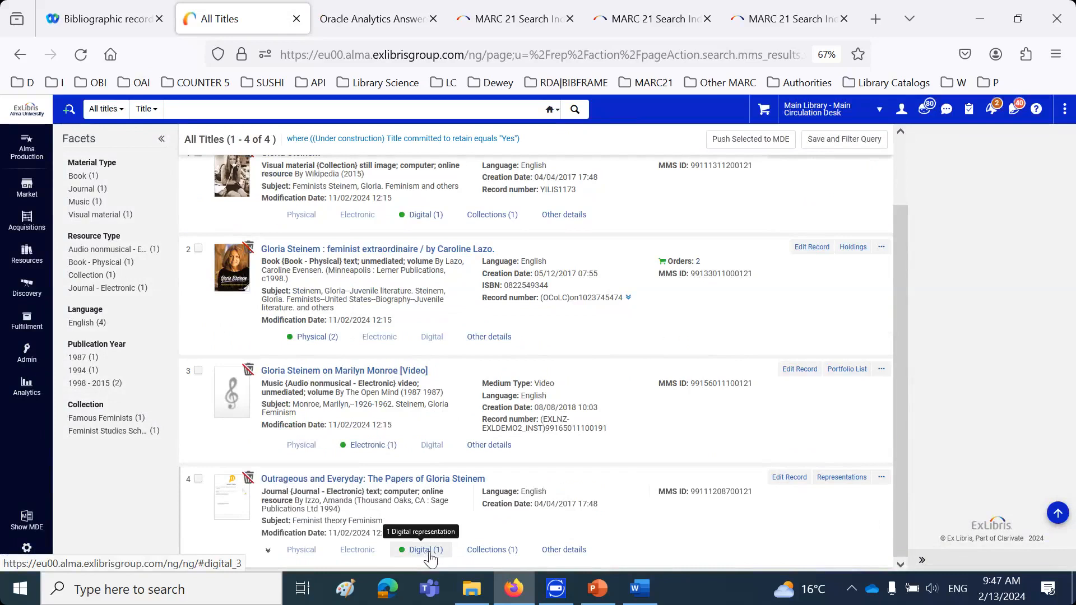
Return to the analysis criteria and examine the active physical item and electronic portfolio counts under Title Measures in the Titles subject area
left_click(359, 21)
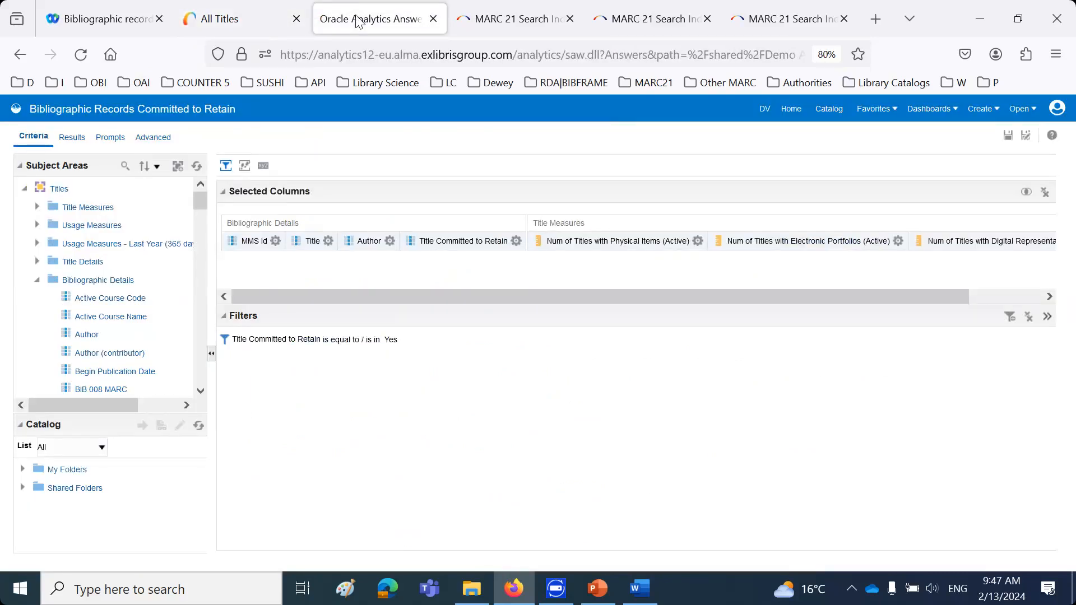
left_click(38, 207)
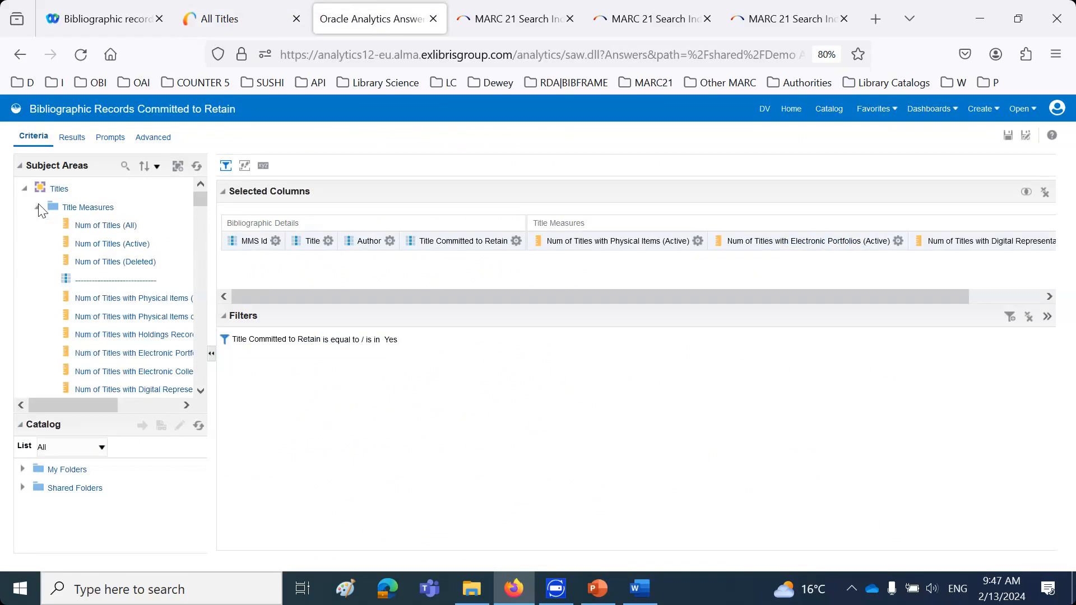
left_click_drag(216, 318, 468, 327)
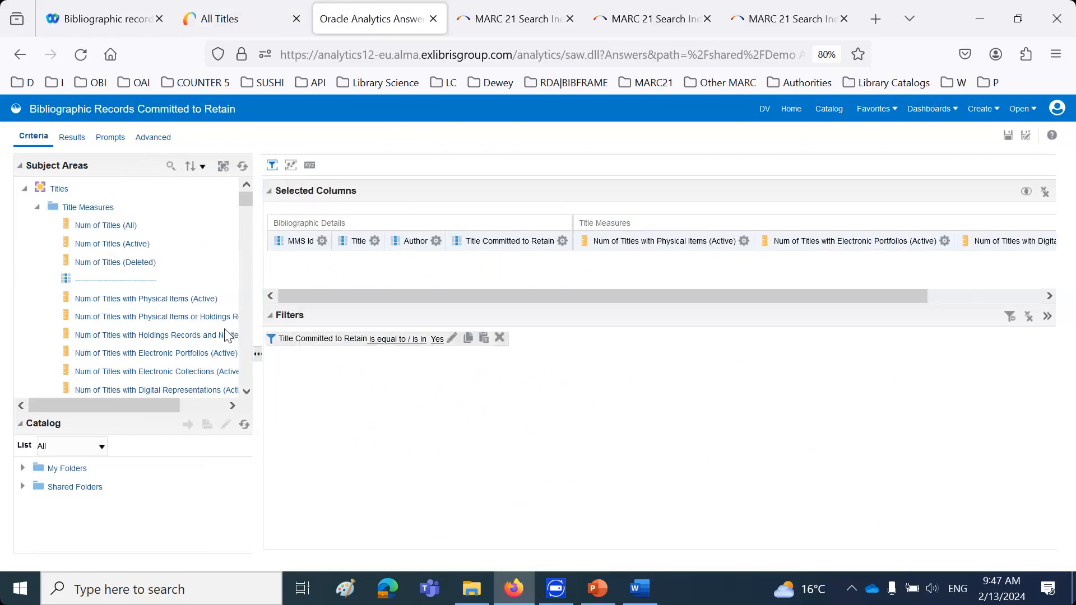
left_click(193, 300)
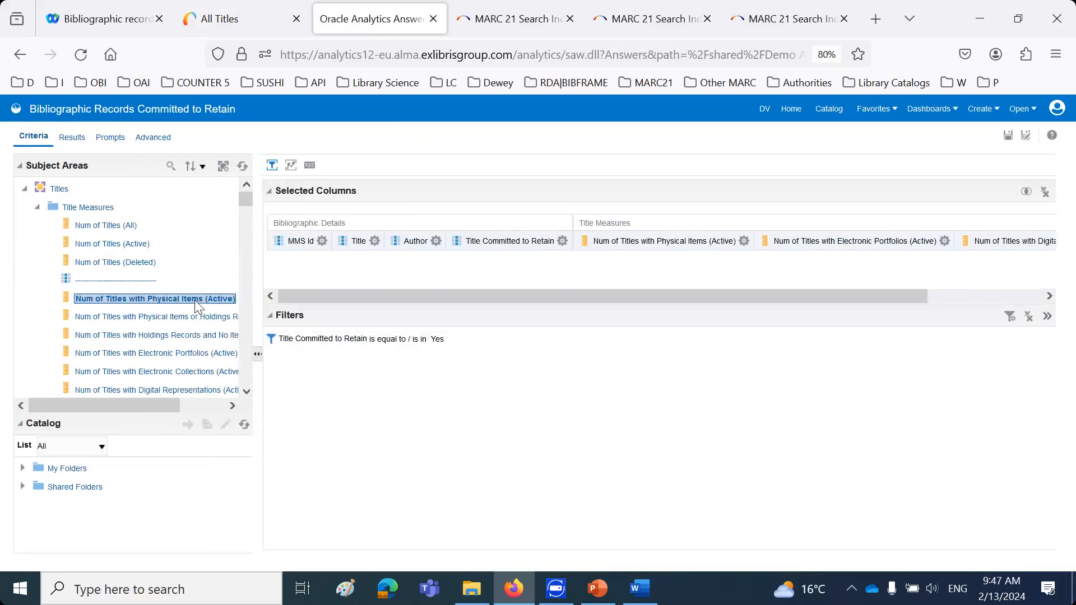
left_click(180, 354)
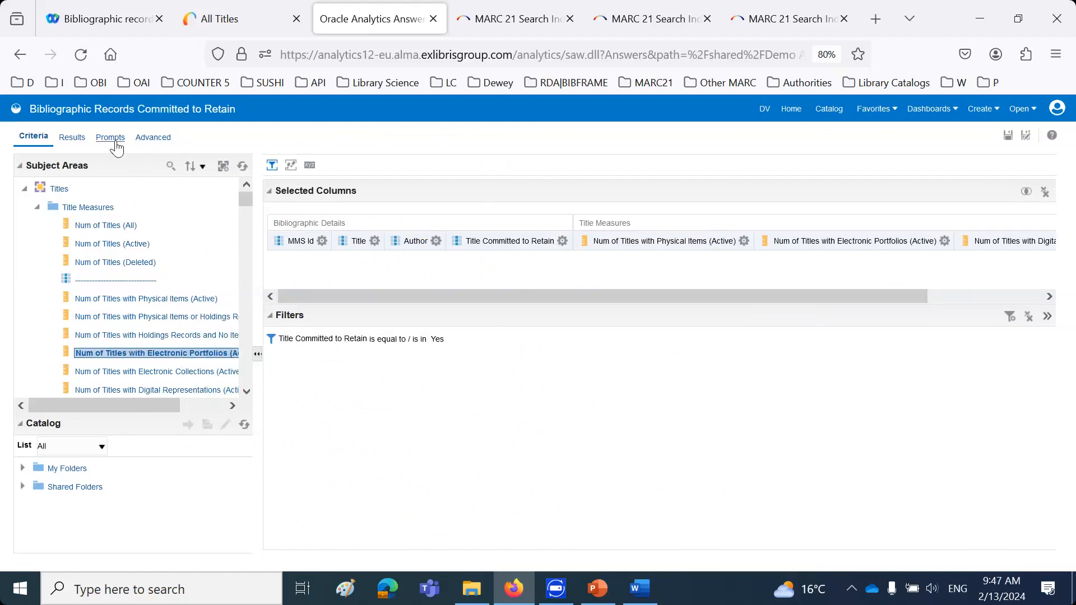
Display the report results and check the physical, digital and electronic inventory counts of the retained titles
left_click(72, 141)
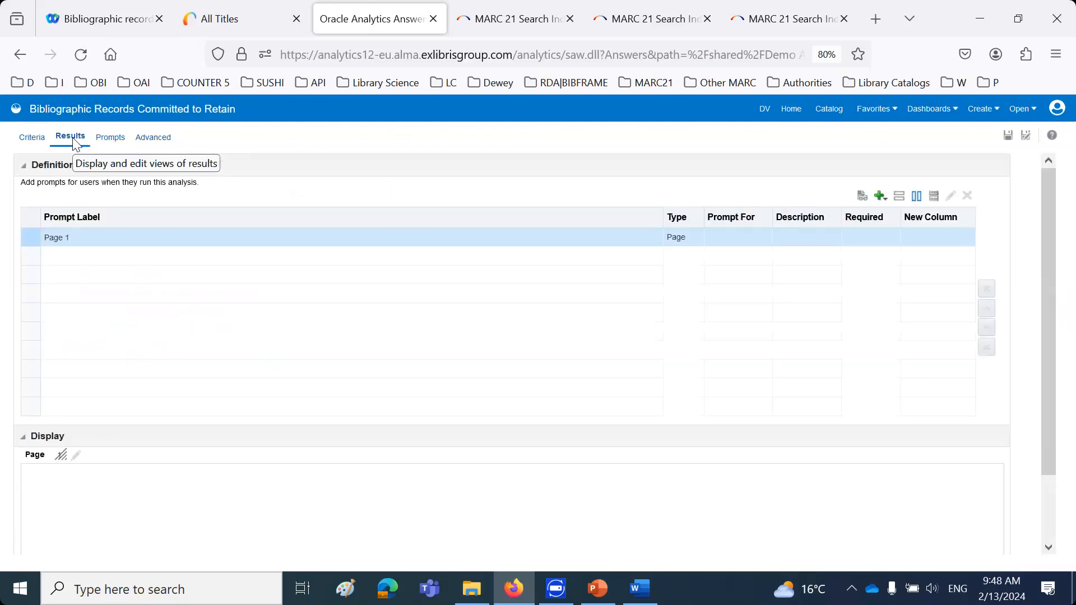
left_click(39, 140)
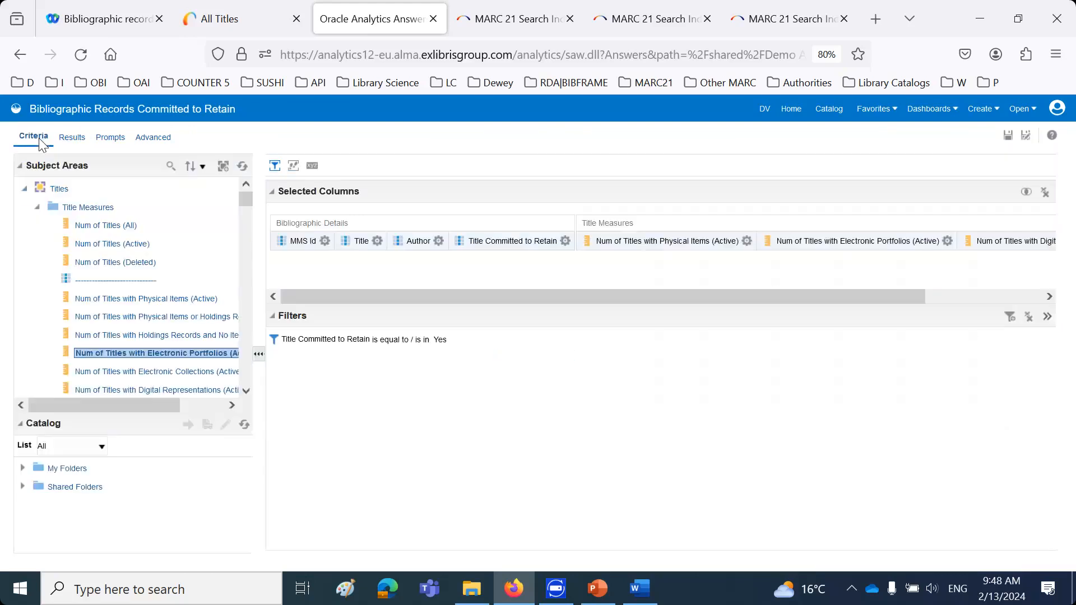
left_click(72, 139)
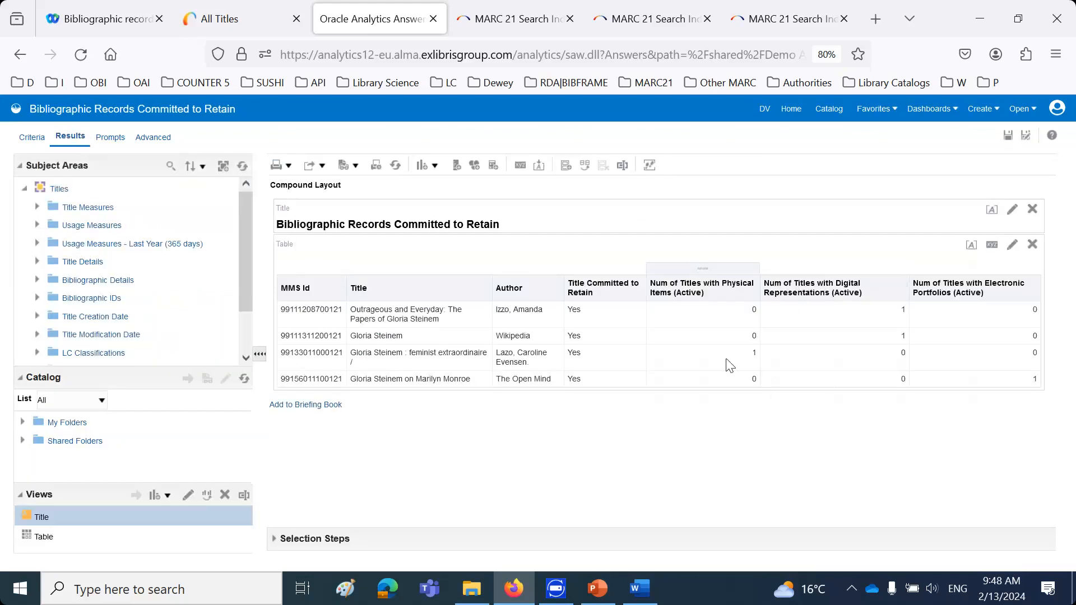
left_click(725, 358)
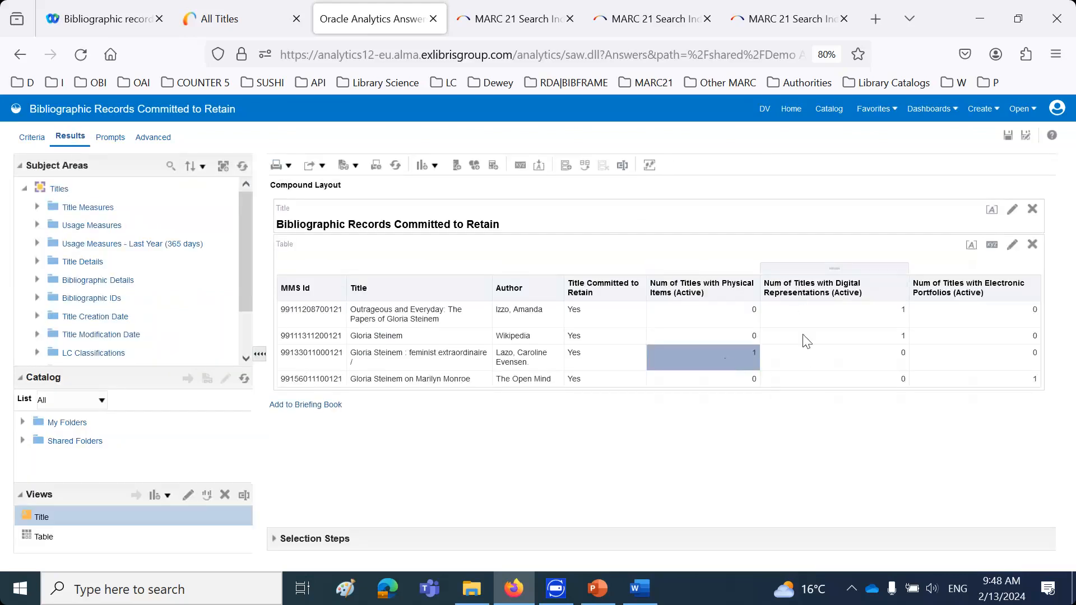
left_click(820, 312)
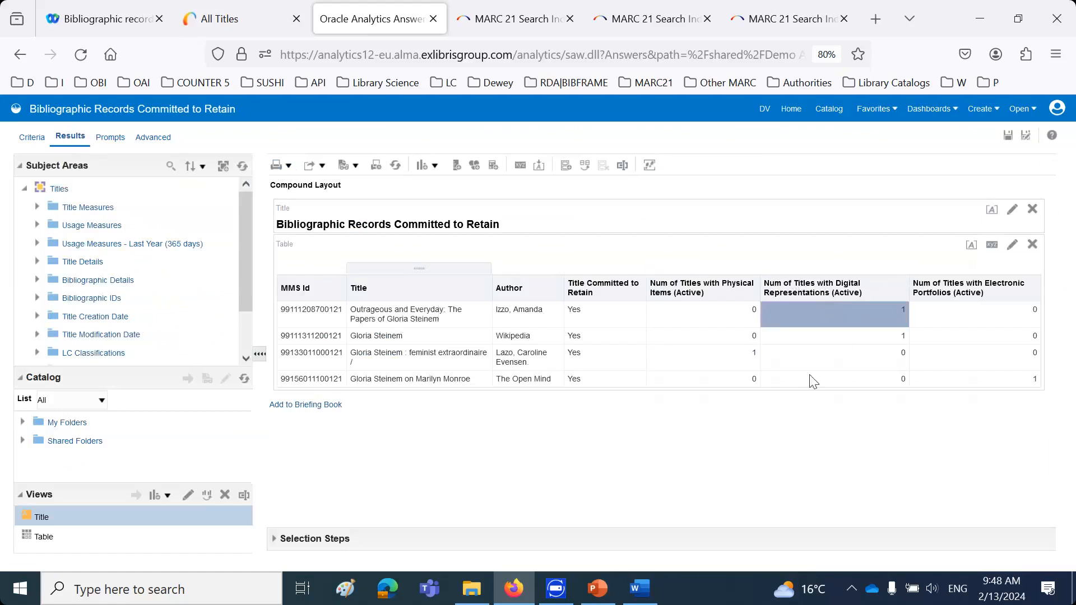
left_click(894, 336)
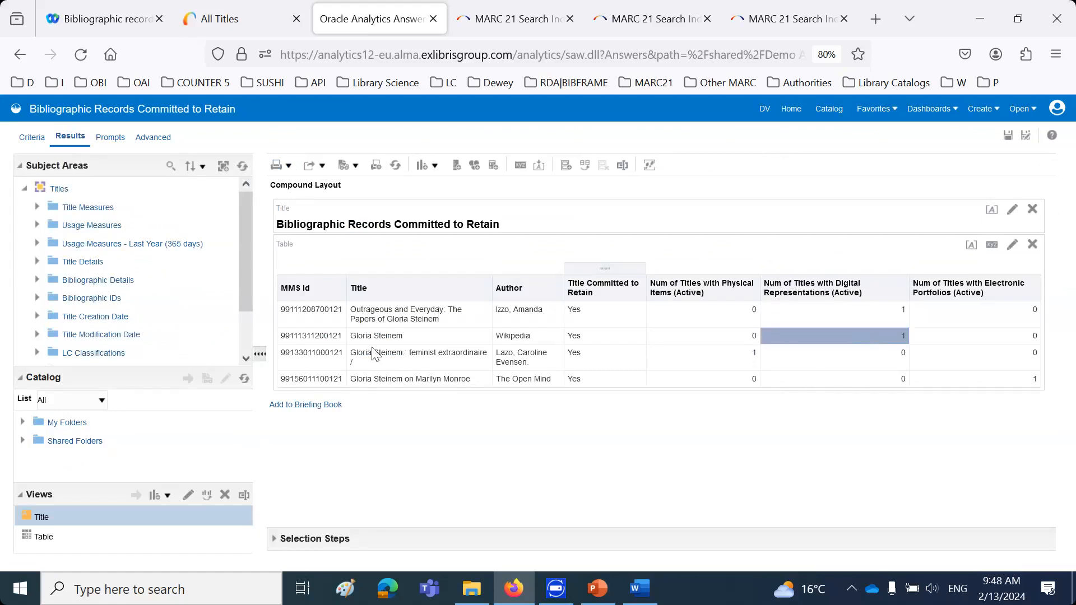
left_click(1022, 380)
left_click(388, 377)
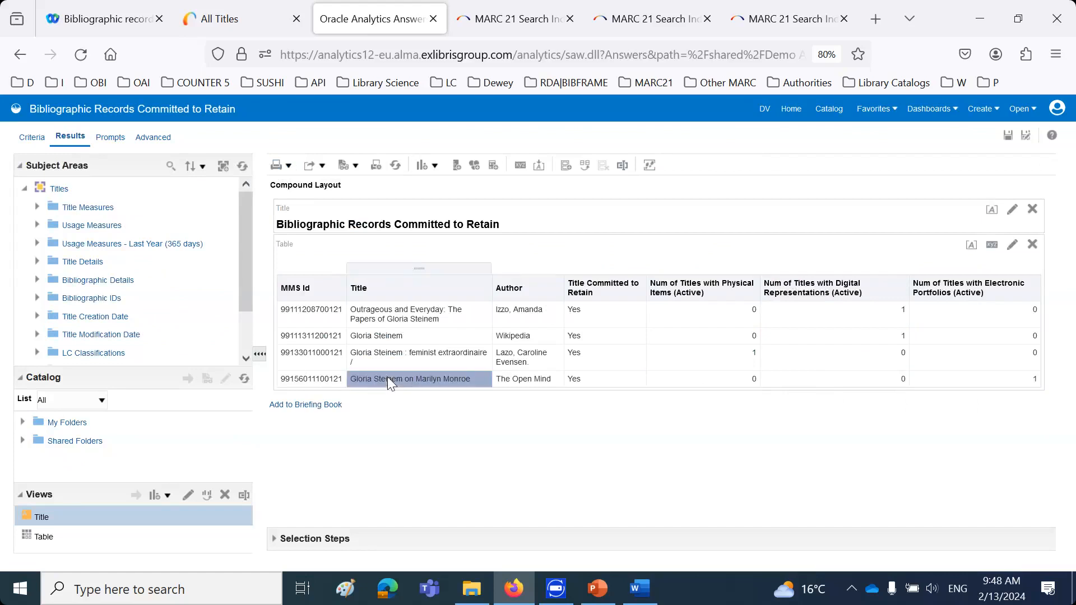
Open the "Physical Items Committed to Retain" report for editing from the analytics catalog and review its results table
left_click(834, 115)
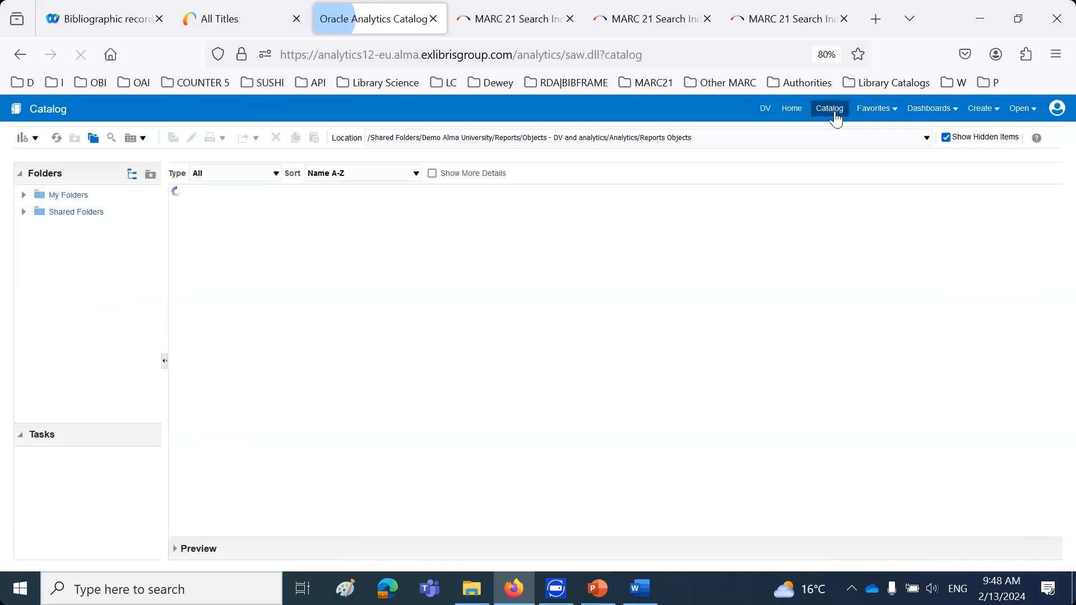
scroll(623, 322, "down", 1)
scroll(622, 319, "down", 3)
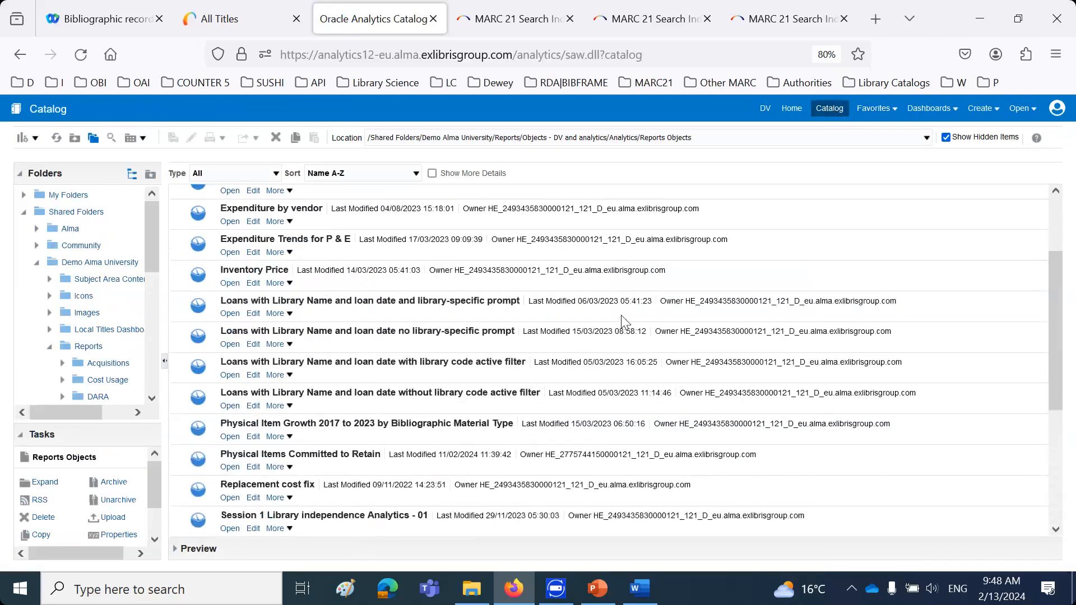
left_click(253, 468)
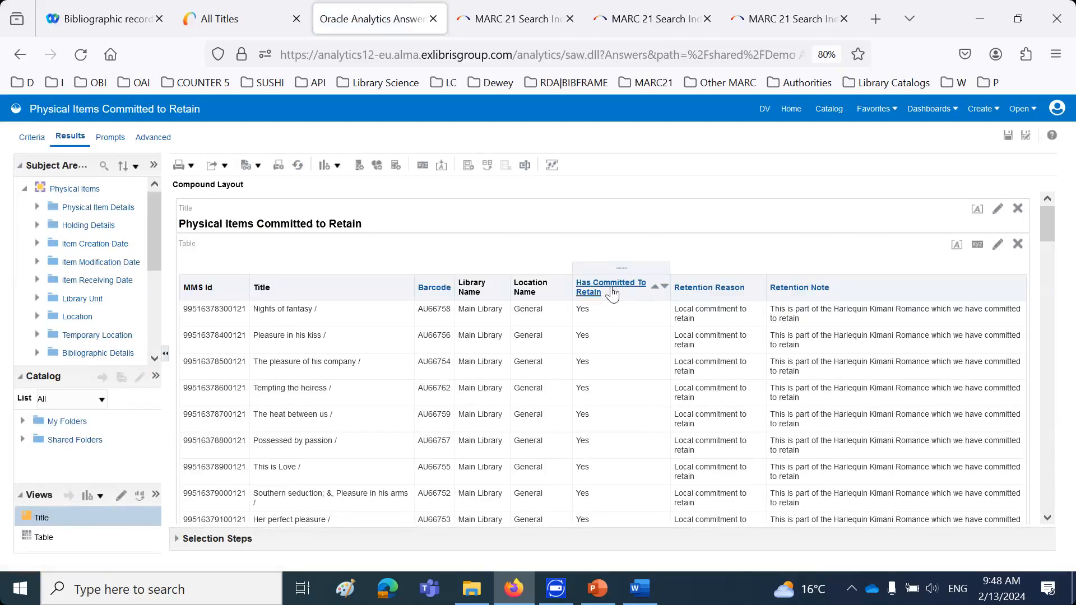
scroll(603, 440, "down", 10)
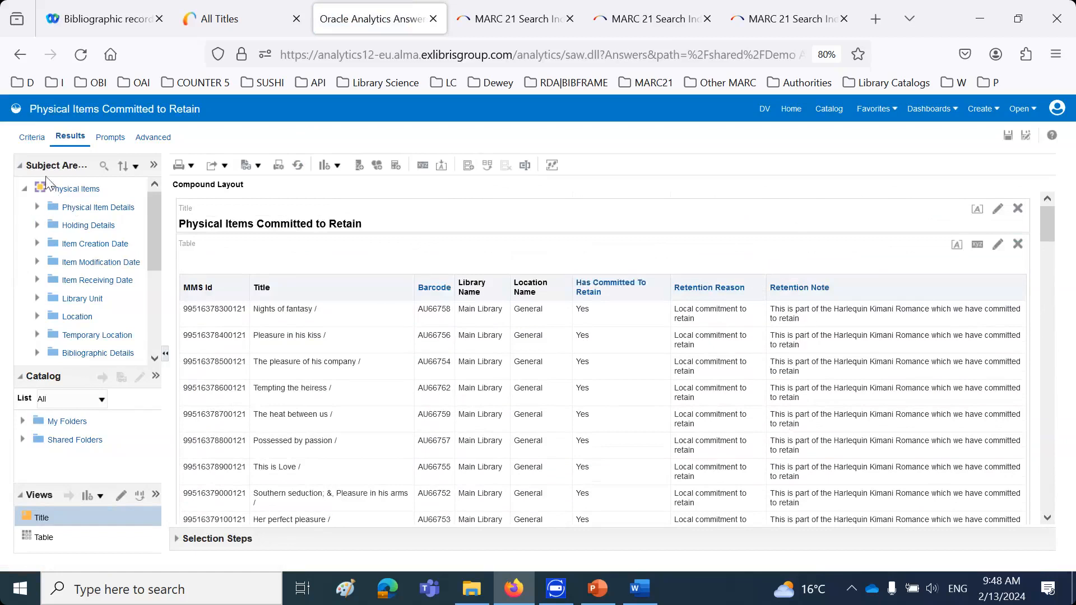
Examine the report's criteria, including the Retention Note and Retention Reason columns and the Has Committed To Retain filter, and widen the Subject Areas pane
left_click(41, 143)
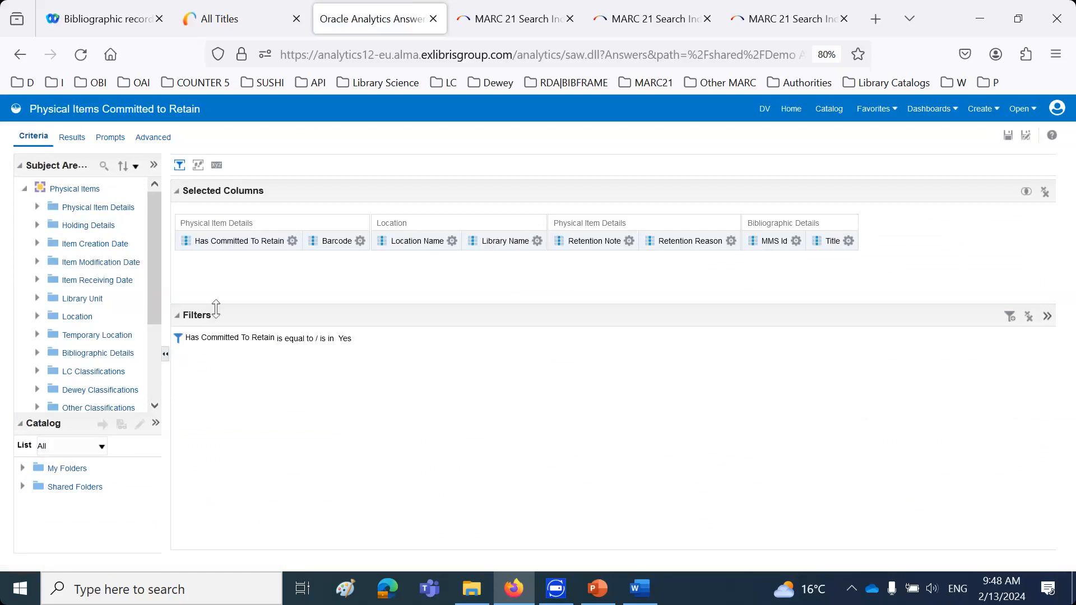
mouse_move(234, 341)
left_click(678, 239)
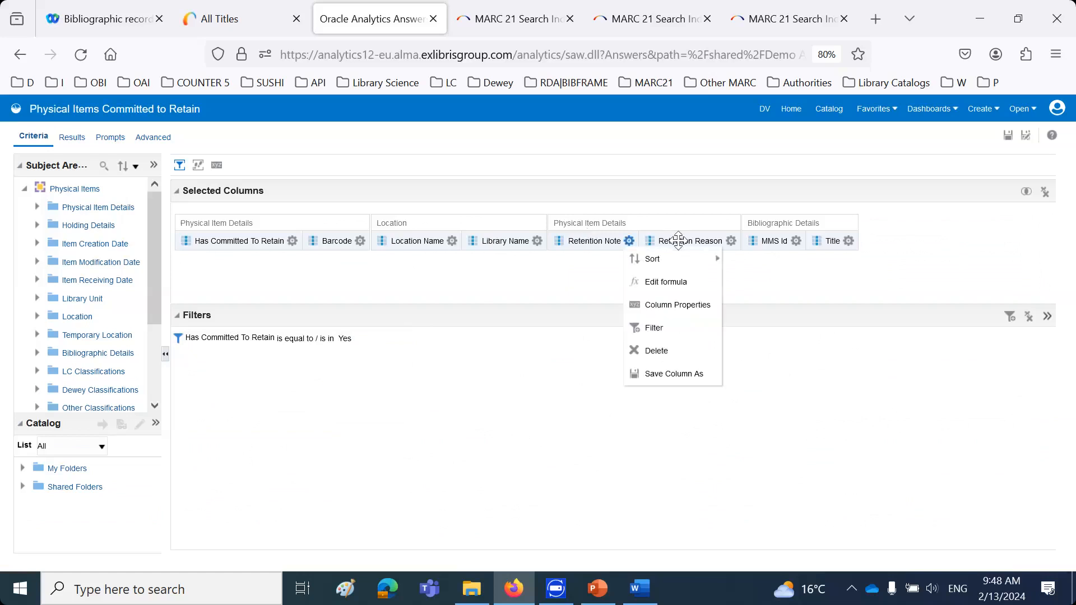
left_click_drag(168, 280, 208, 280)
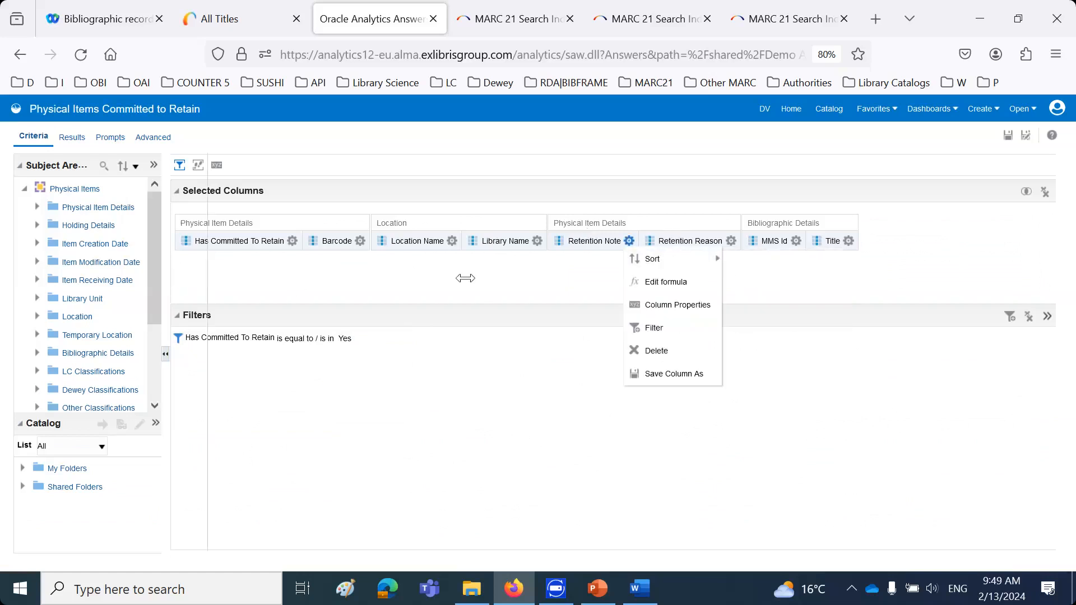
scroll(145, 275, "down", 3)
scroll(145, 276, "up", 3)
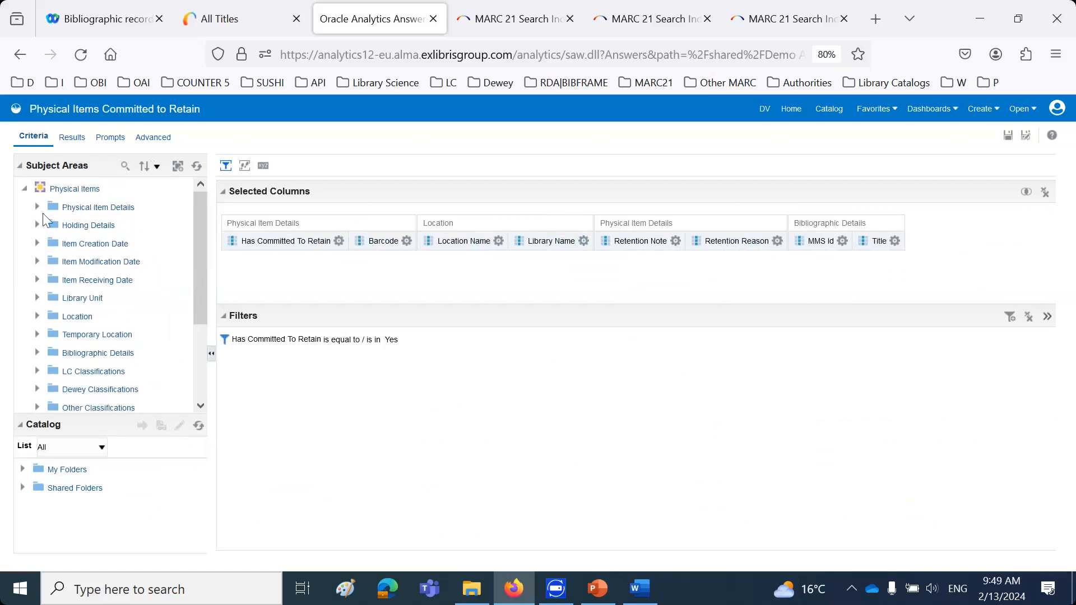
Locate the "Has Committed To Retain" field under Physical Item Details and compare it with the report's filter
left_click(36, 208)
scroll(137, 288, "down", 5)
scroll(138, 289, "down", 5)
scroll(138, 288, "down", 3)
scroll(138, 288, "up", 3)
scroll(137, 289, "up", 2)
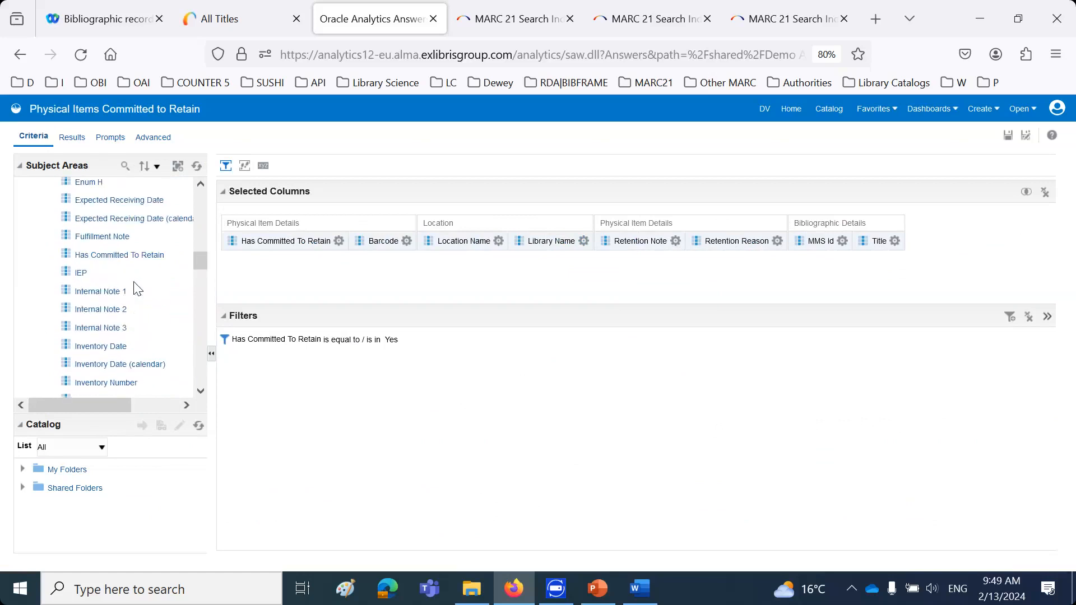
left_click(132, 254)
mouse_move(387, 340)
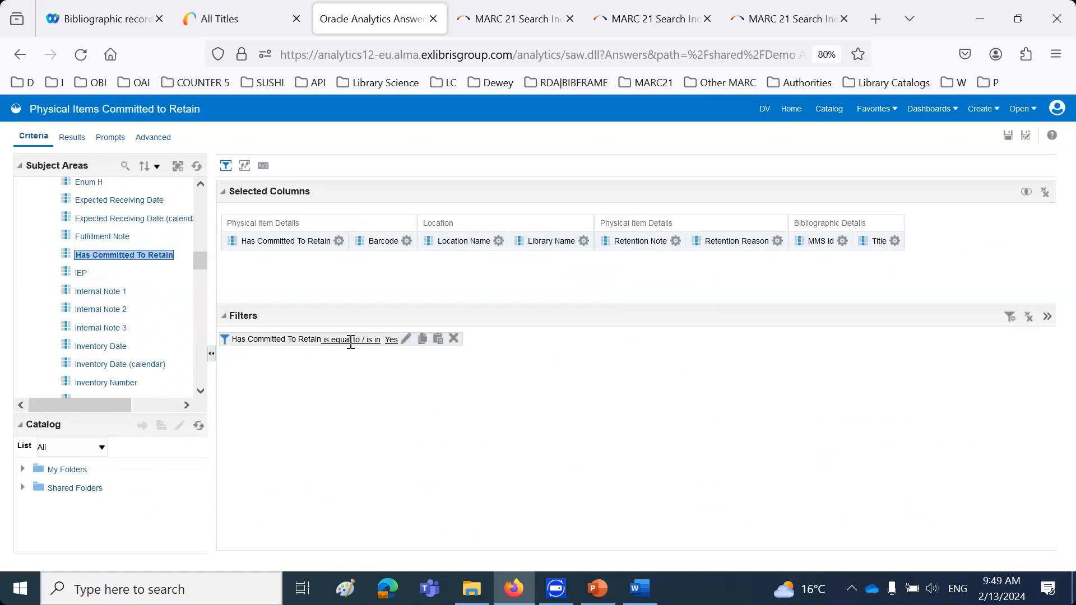
Locate the Retention Note and Retention Reason fields under Physical Item Details, and display the report results again
scroll(123, 305, "down", 2)
scroll(121, 305, "down", 4)
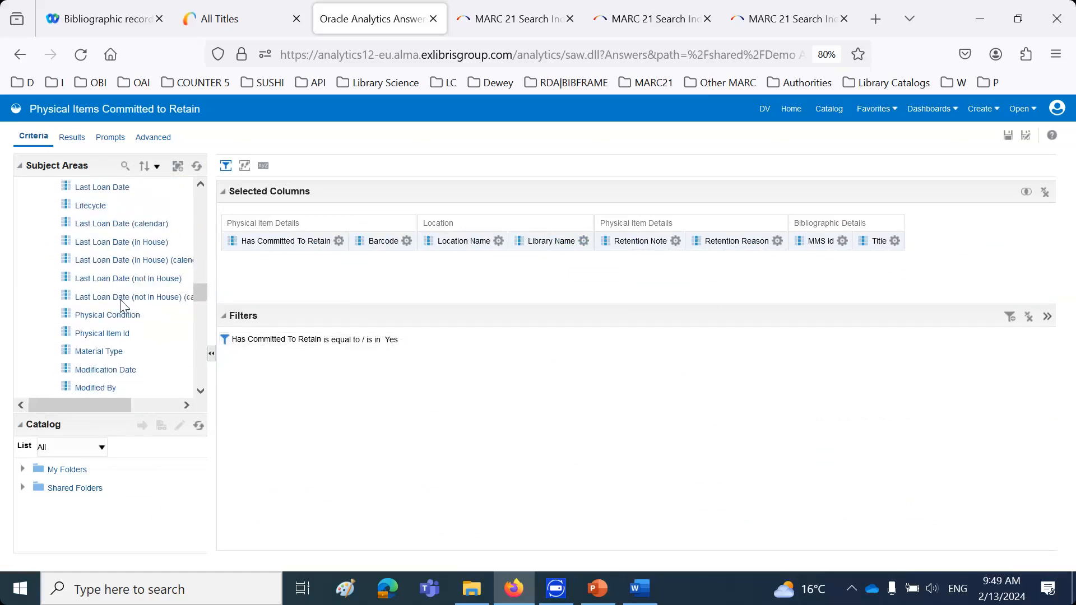
scroll(123, 307, "down", 4)
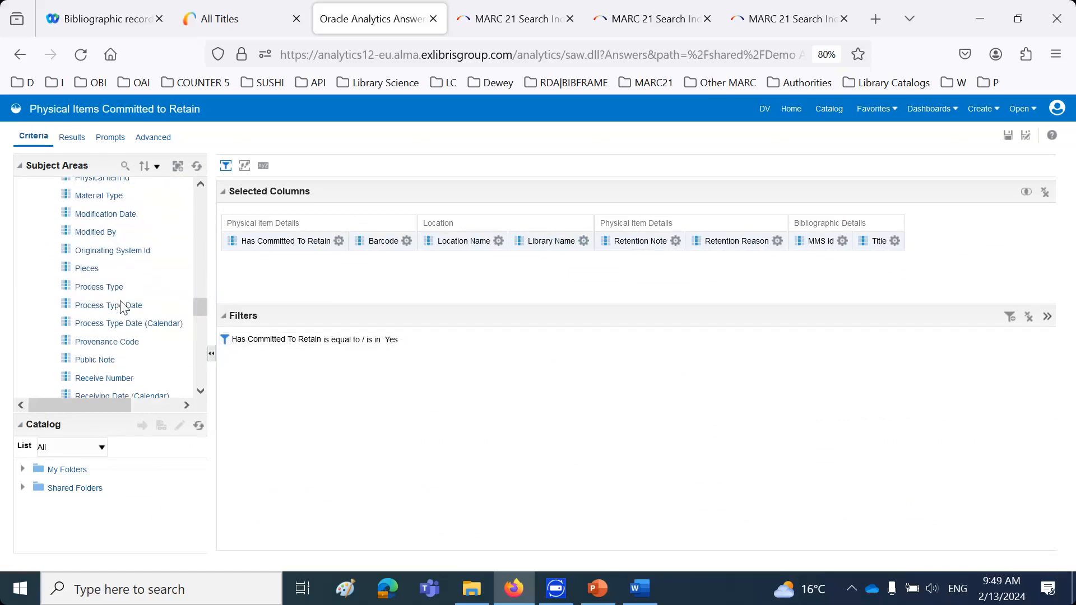
left_click(124, 306)
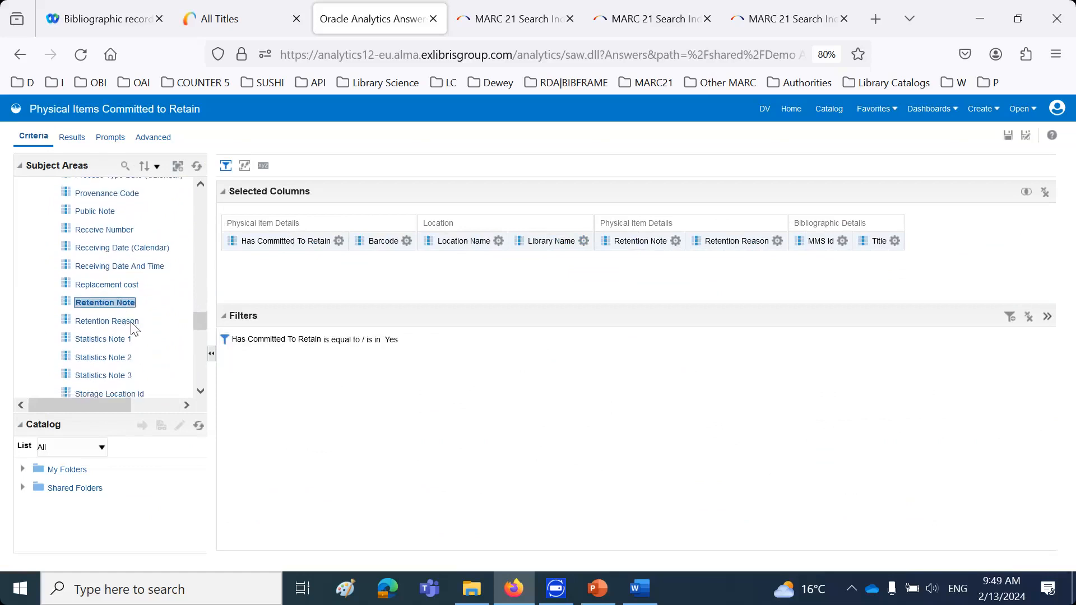
left_click(130, 322)
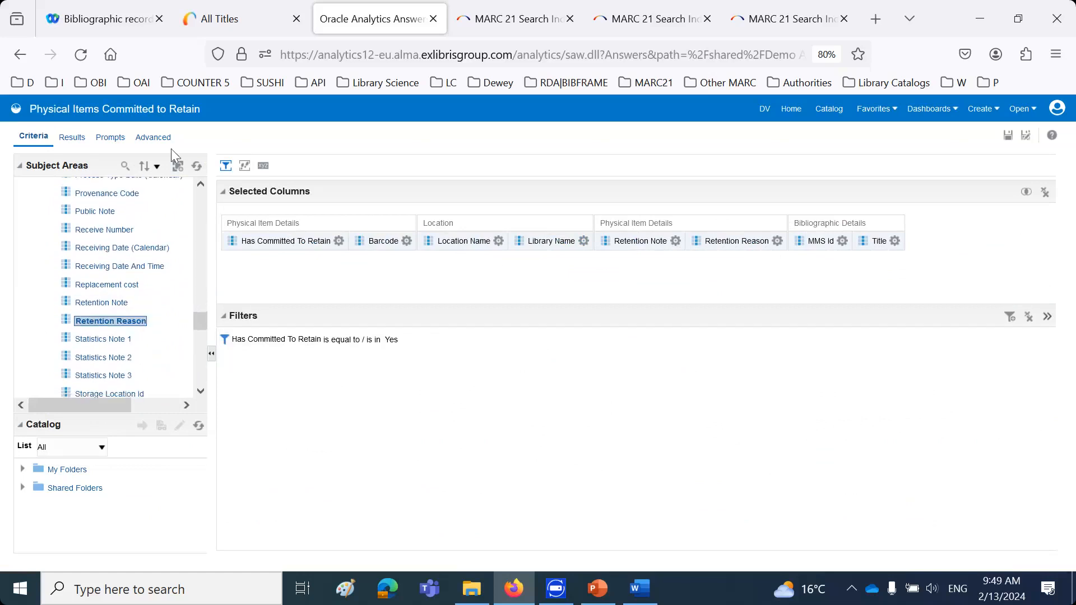
left_click(73, 137)
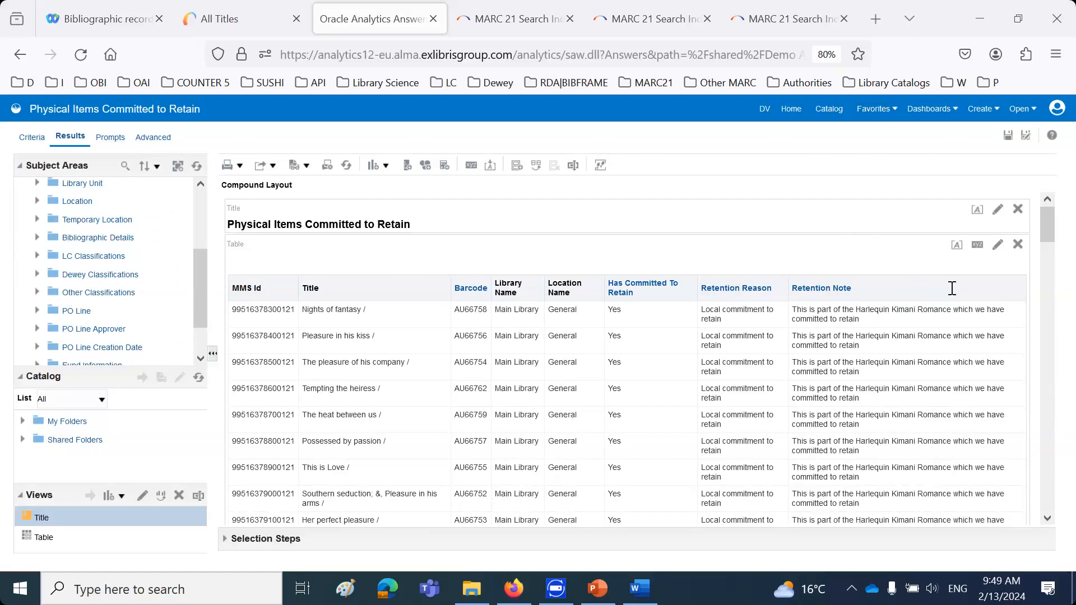
In Alma, open the Library and Information Science Library holdings record of "Gloria Steinem : feminist extraordinaire" in the Metadata Editor
left_click(247, 15)
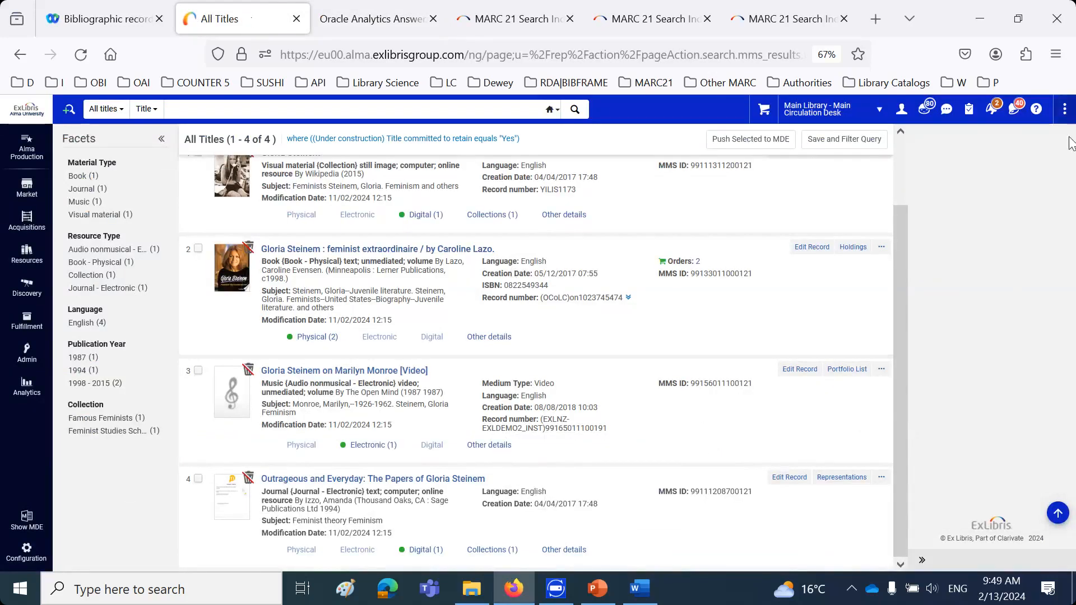
left_click(853, 246)
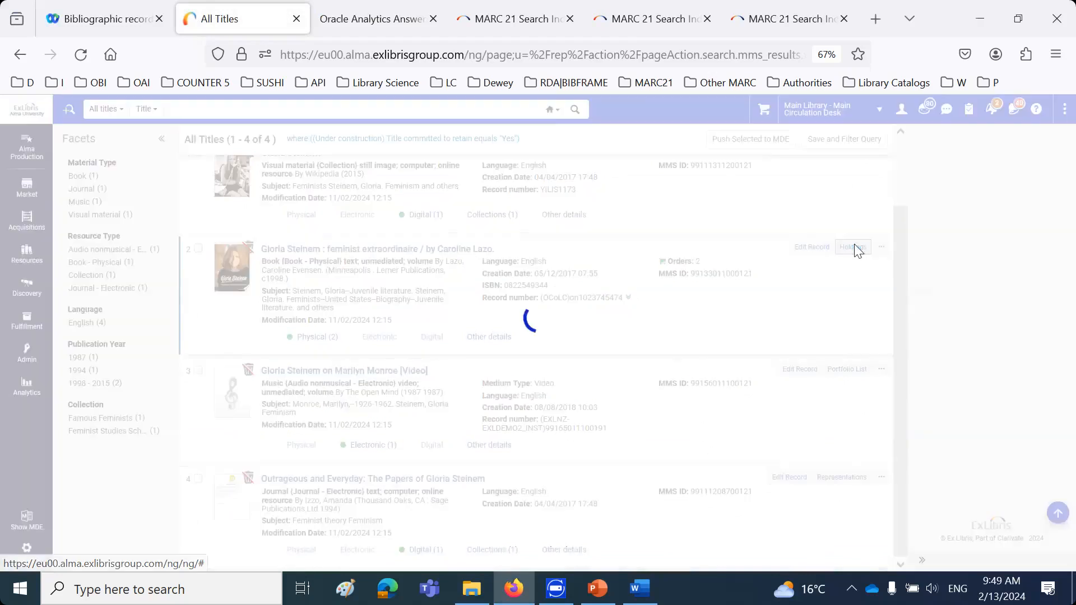
left_click(852, 248)
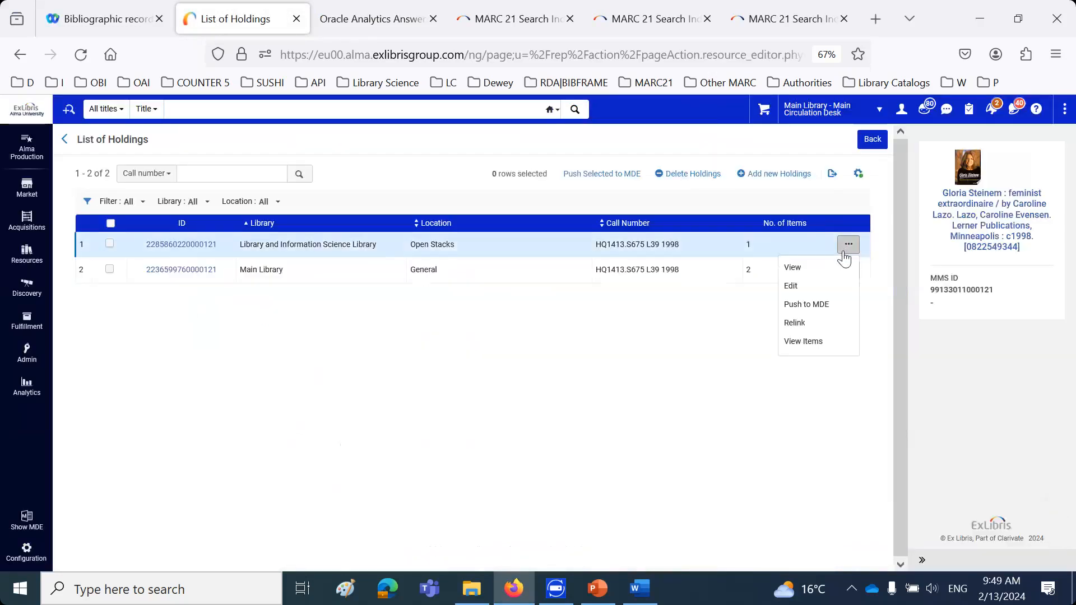
left_click(809, 288)
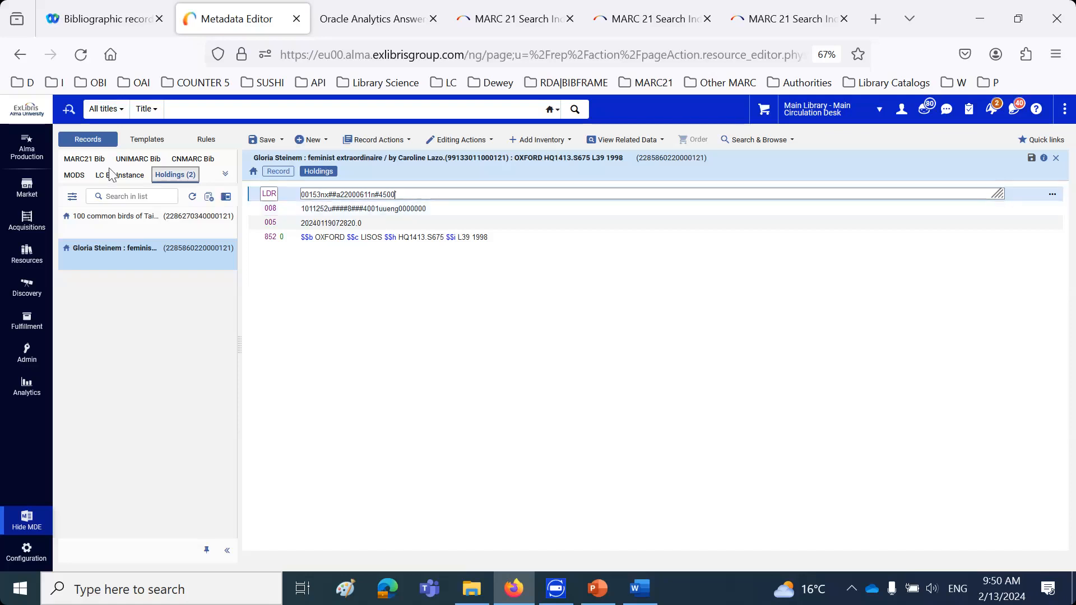
mouse_move(81, 227)
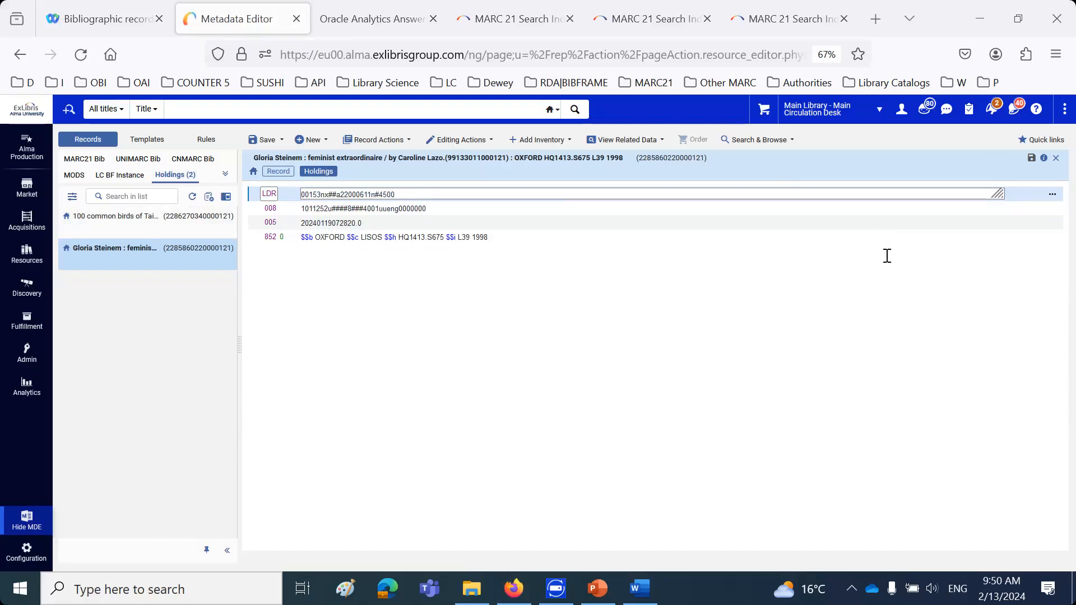
Try to delete the open "Gloria Steinem : feminist extraordinaire" holdings record from the Metadata Editor
left_click(446, 345)
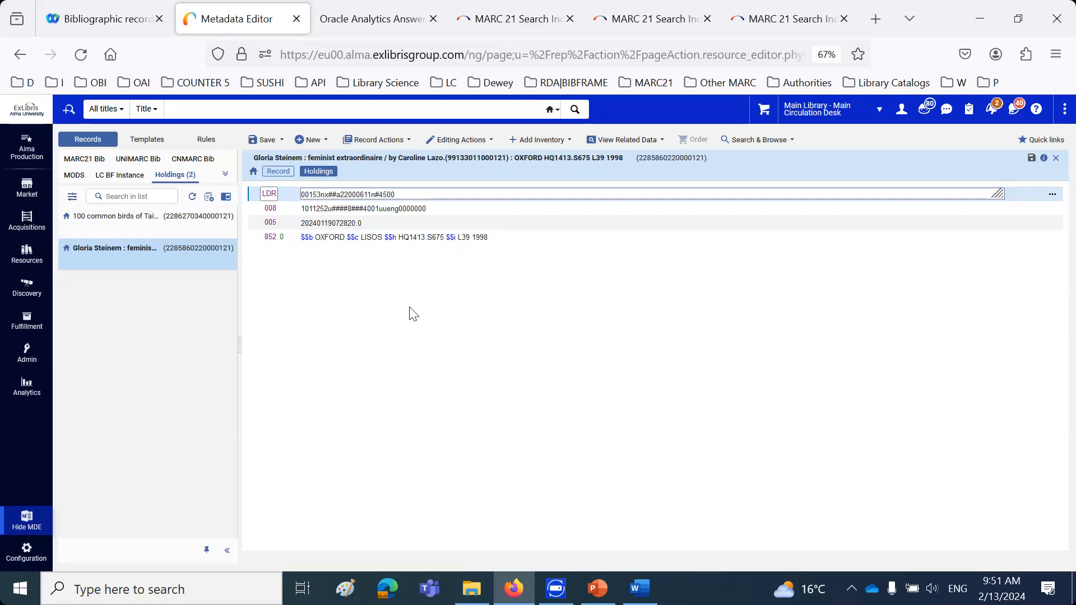
left_click(374, 140)
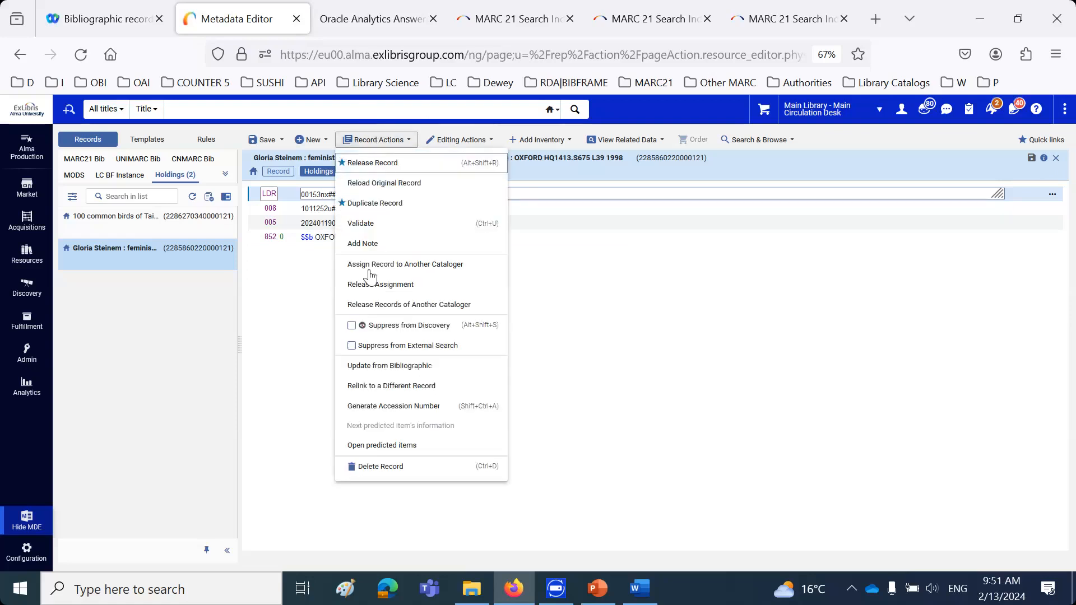
left_click(381, 467)
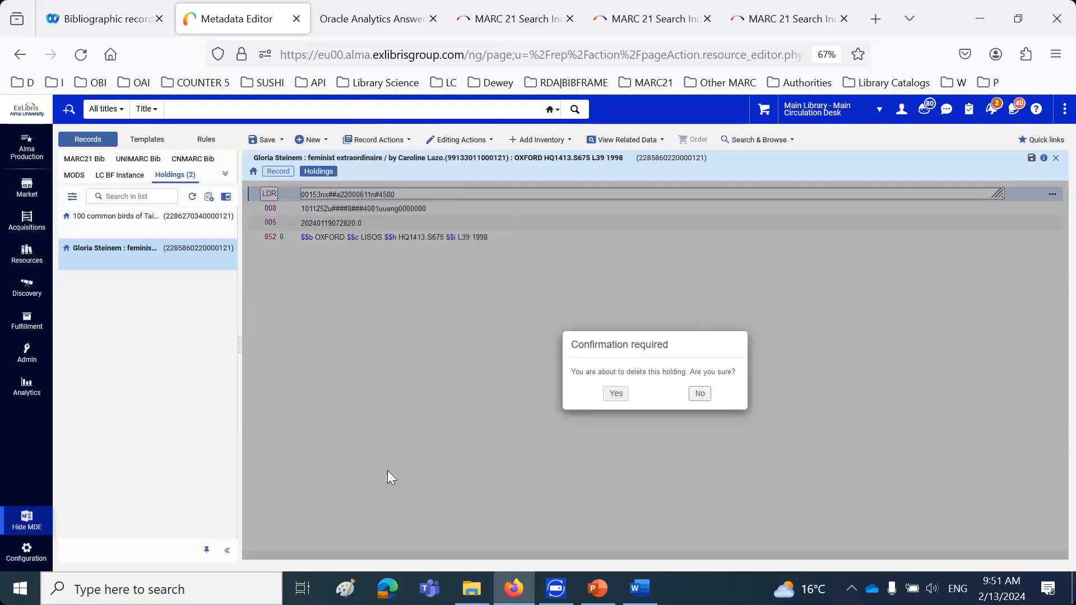
left_click(616, 393)
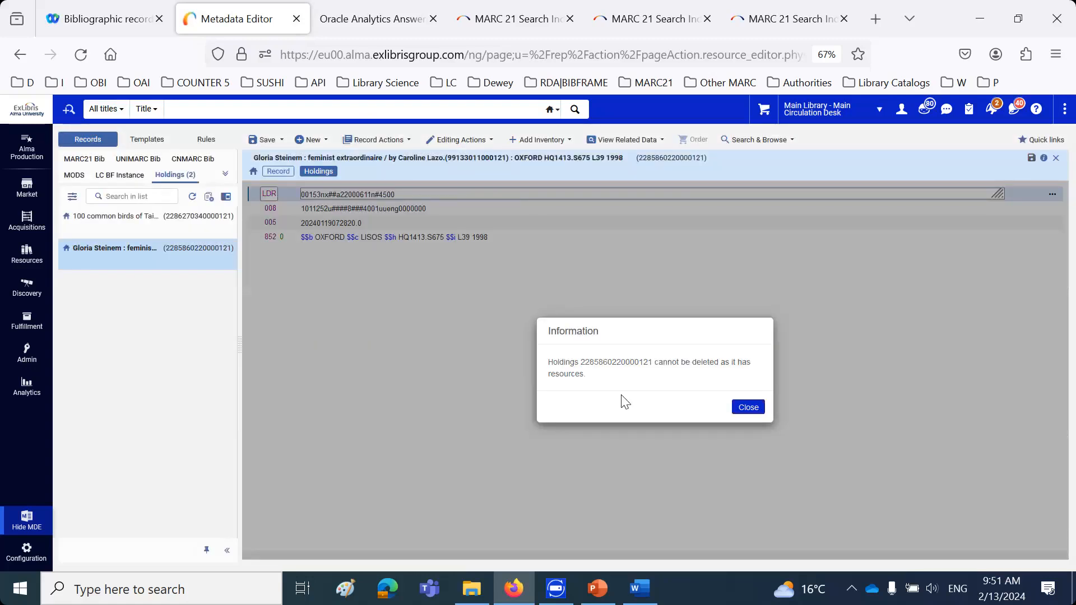
left_click(754, 413)
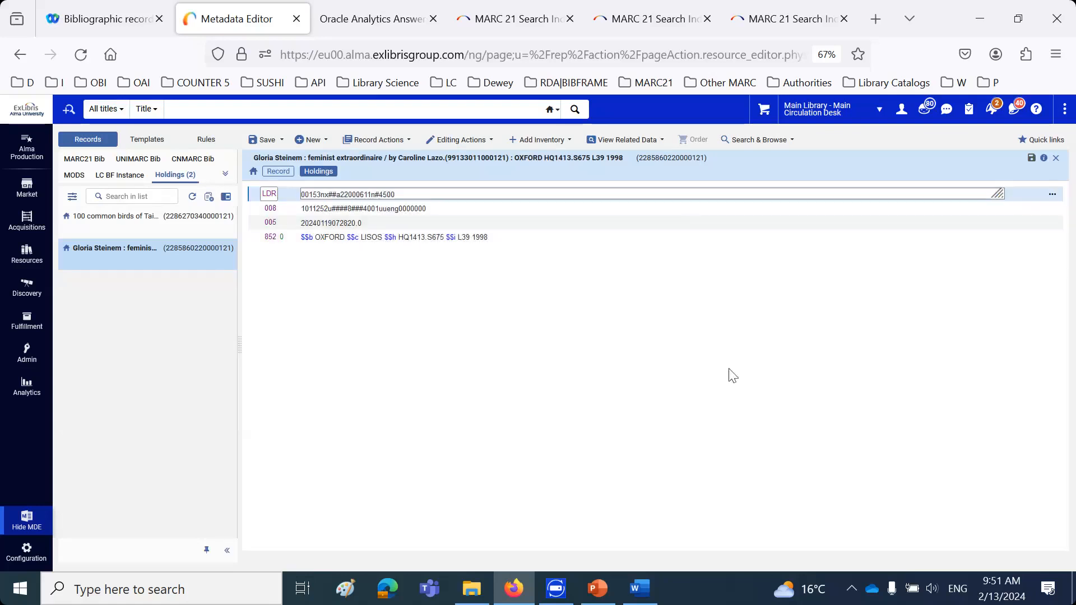
View the items attached to this holdings record and check the item's available actions and Committed to Retain value
left_click(641, 140)
left_click(620, 284)
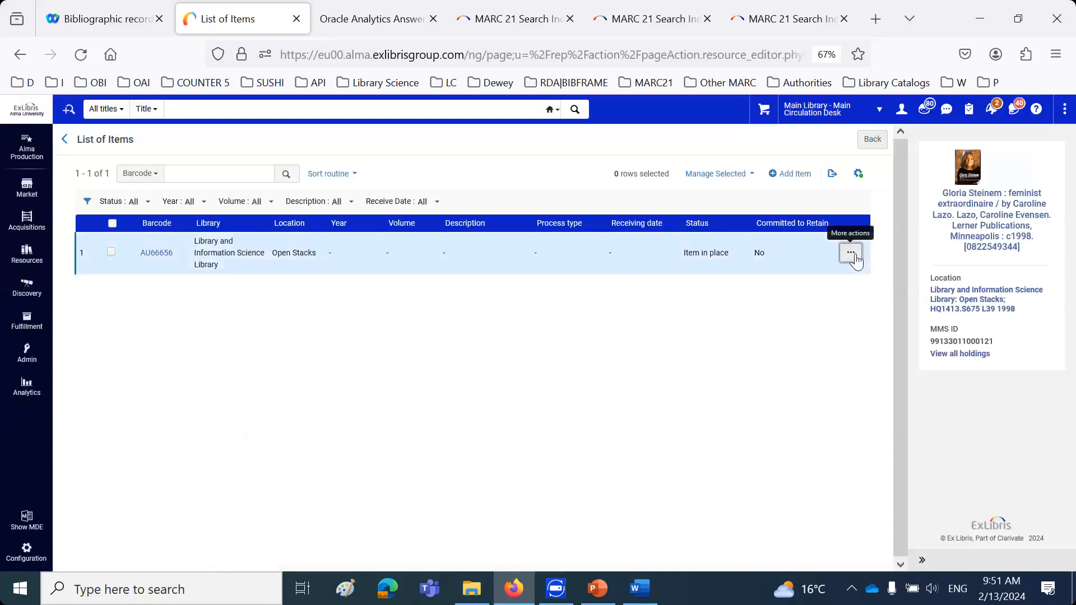
left_click(851, 255)
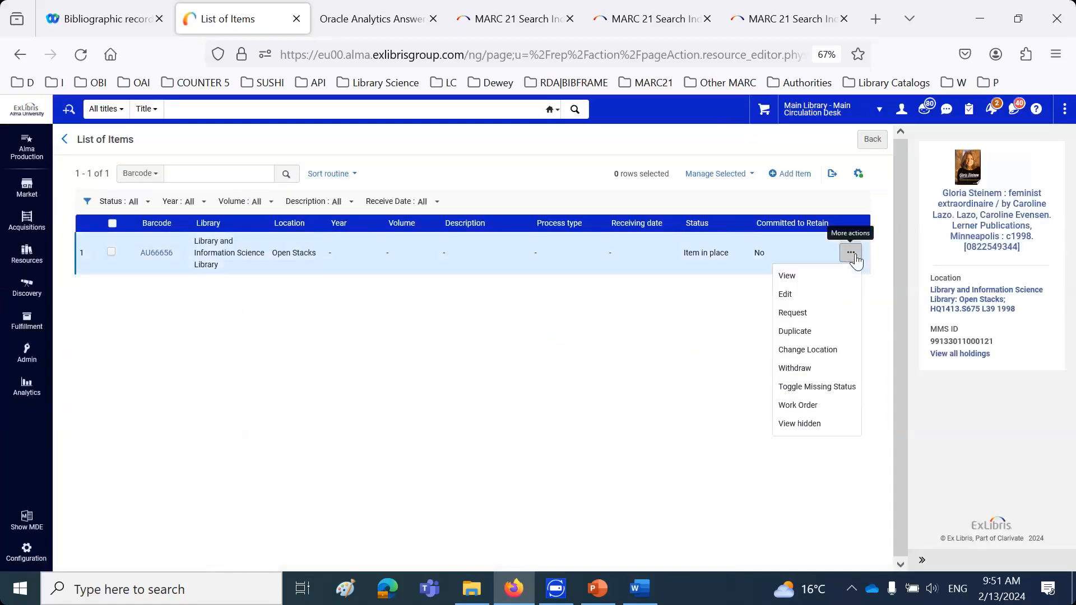
left_click(677, 307)
double_click(759, 253)
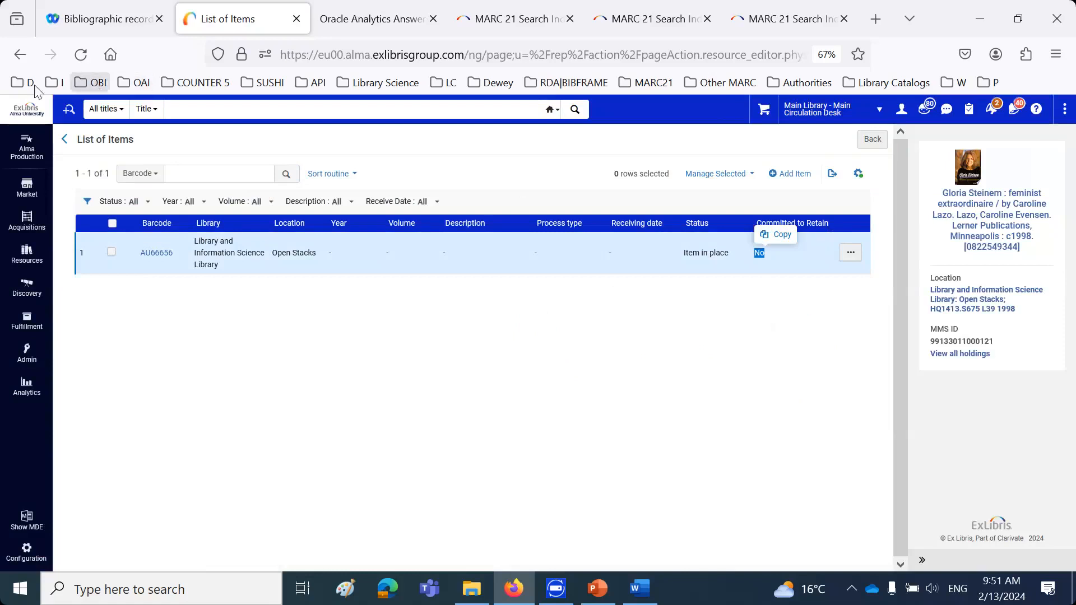
Run an advanced search for physical items where Committed to Retain equals Yes
left_click(69, 109)
left_click(96, 163)
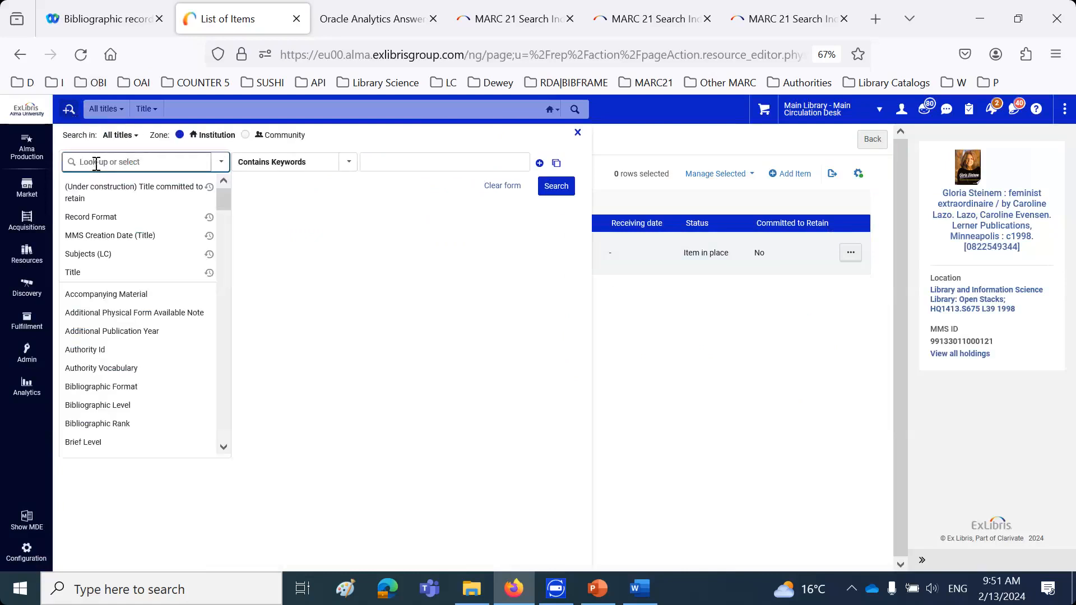
left_click(120, 135)
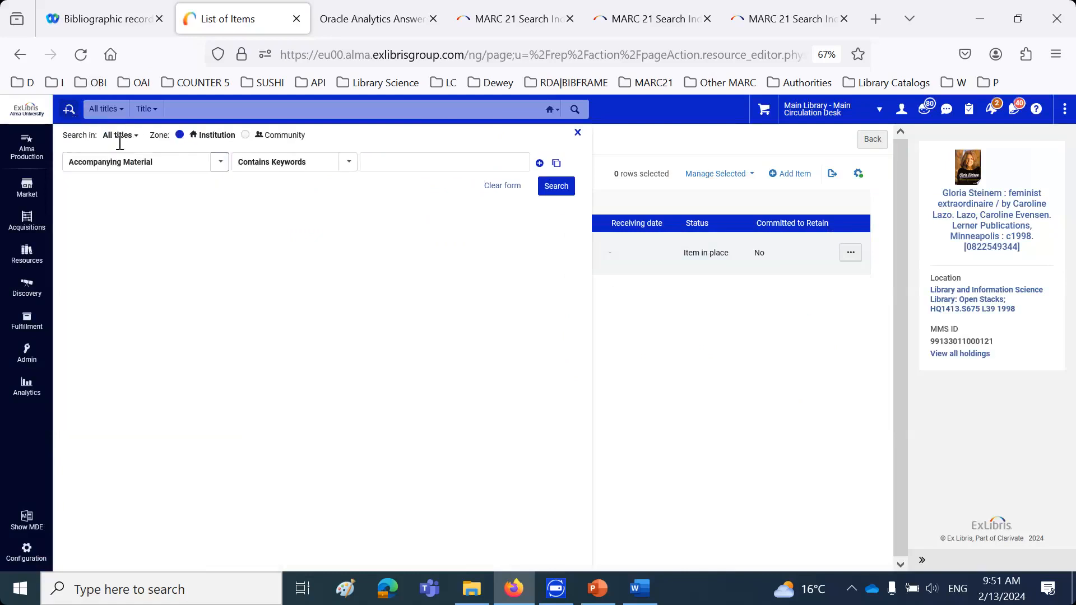
left_click(135, 229)
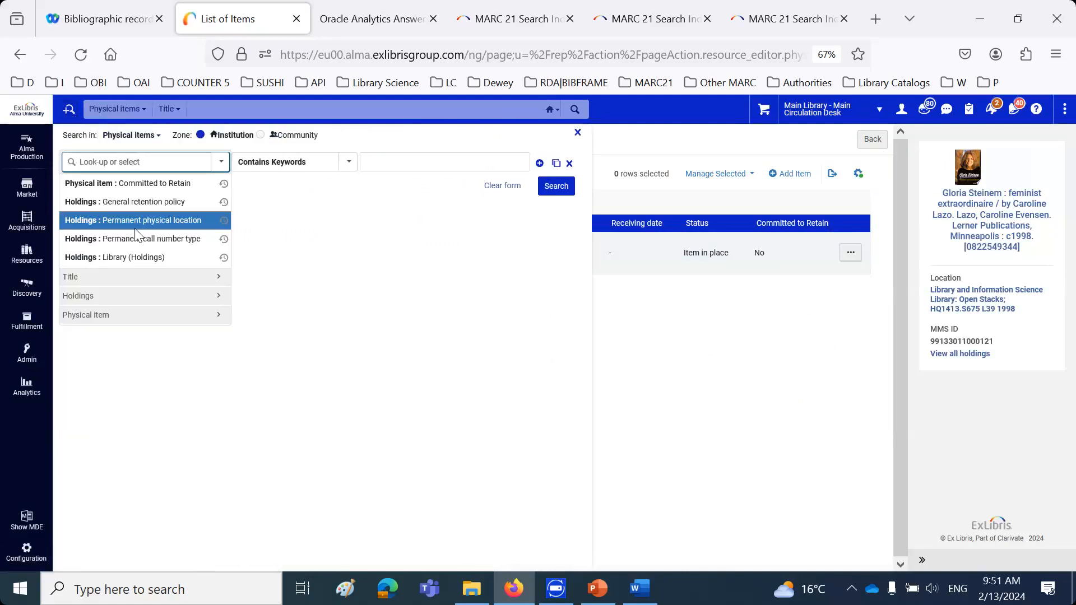
left_click(130, 187)
left_click(410, 163)
left_click(408, 207)
left_click(569, 191)
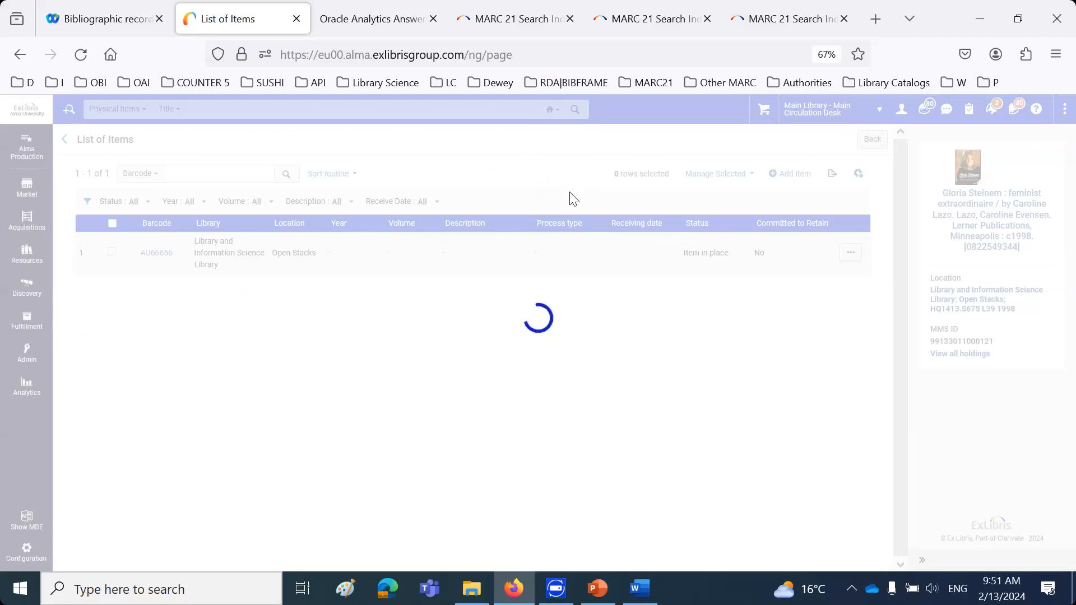
Open the Main Library holdings record of "His Christmas gift & Decadent holiday pleasures" in the Metadata Editor
left_click(881, 229)
left_click(816, 306)
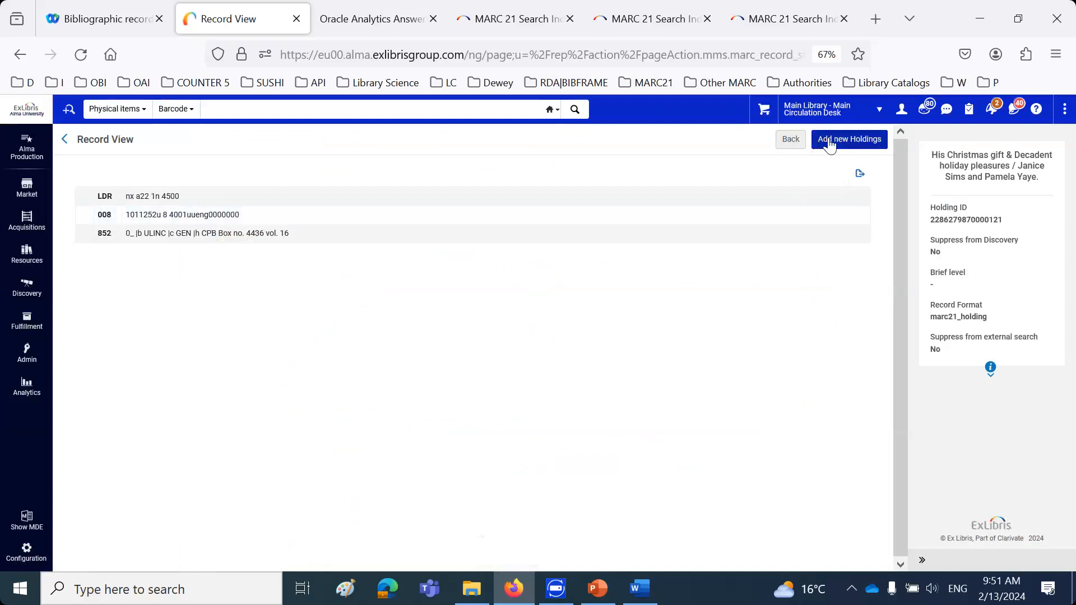
left_click(802, 148)
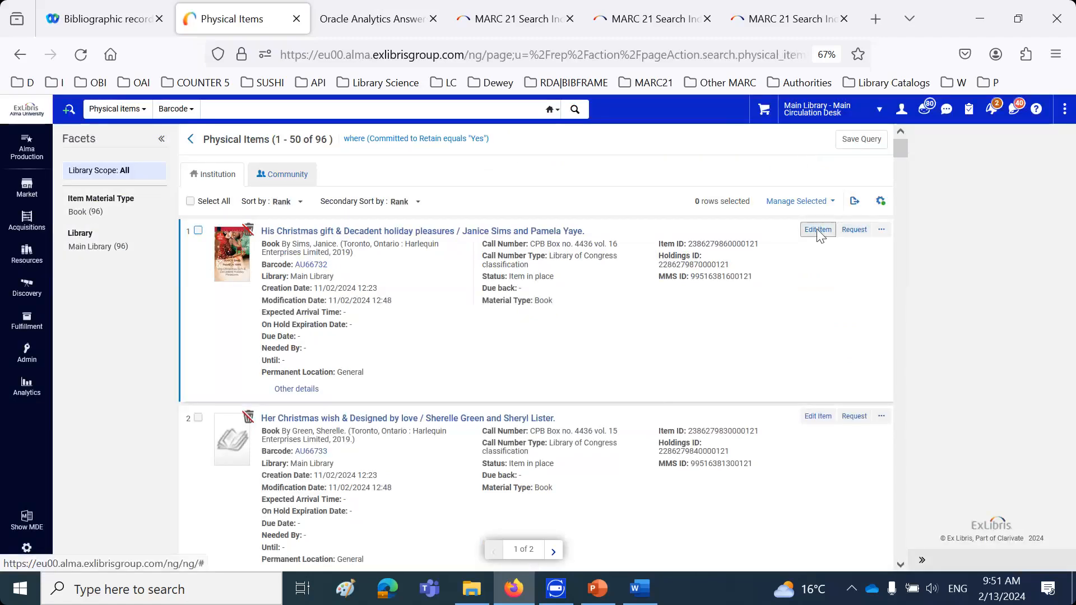
left_click(818, 230)
left_click(946, 305)
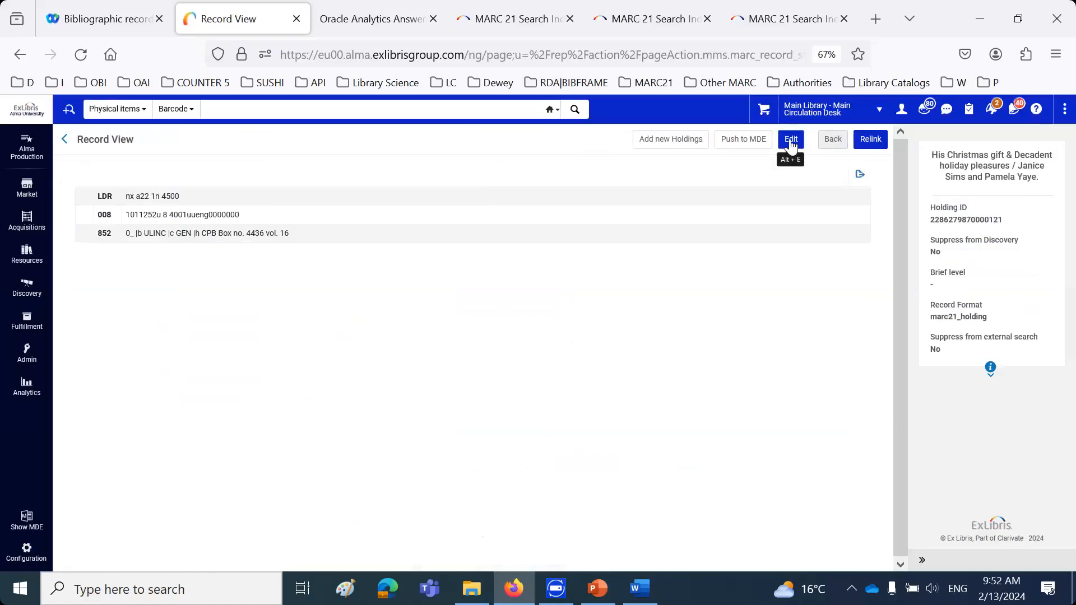
left_click(790, 141)
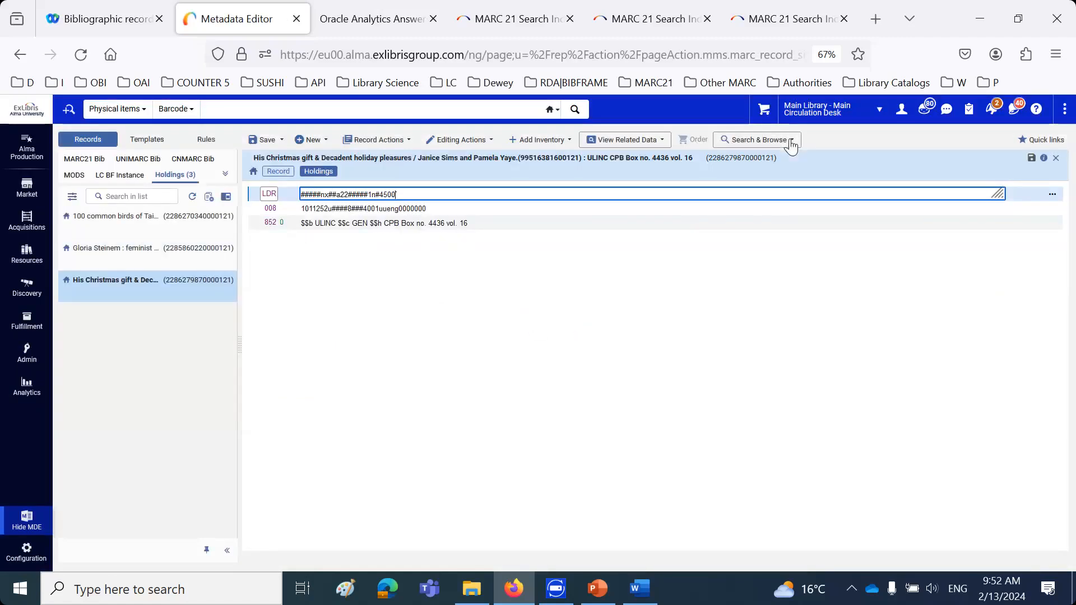
Try to delete the open "His Christmas gift & Decadent holiday pleasures" holdings record from the Metadata Editor
left_click(379, 140)
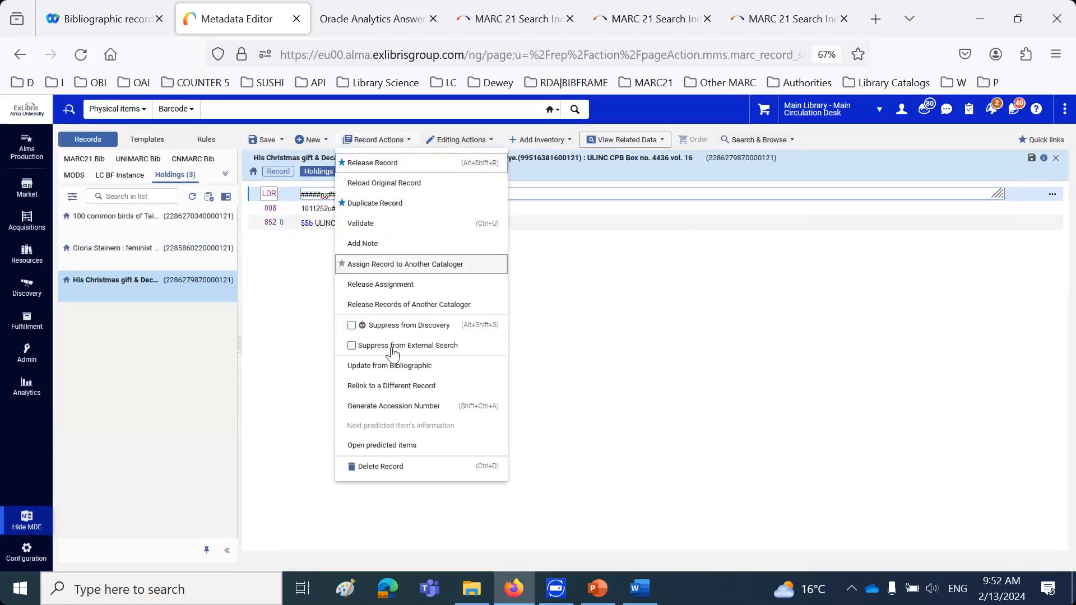
left_click(395, 474)
left_click(619, 395)
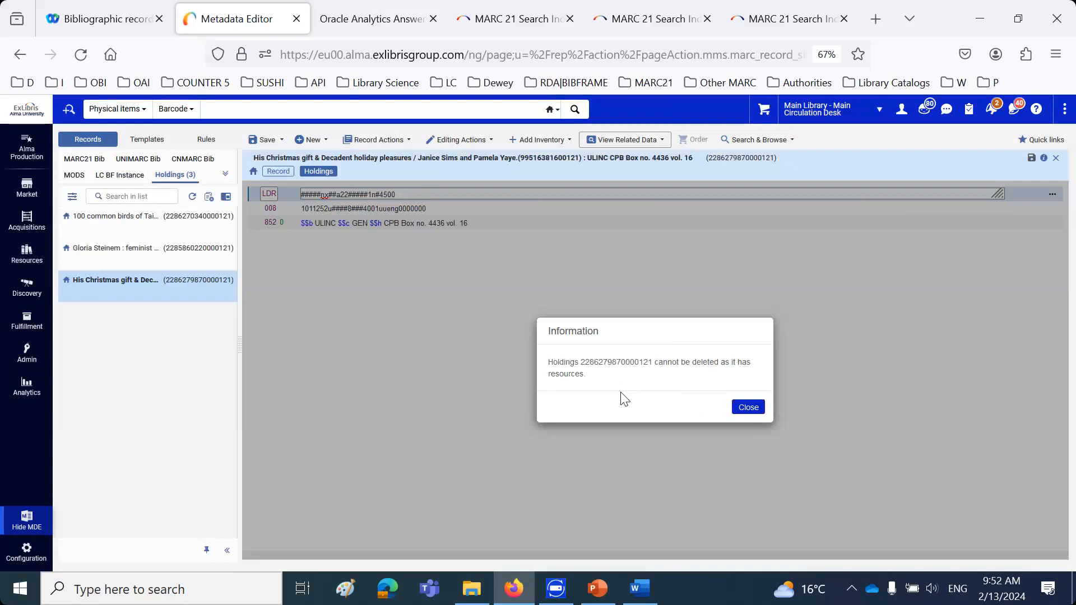
left_click(749, 408)
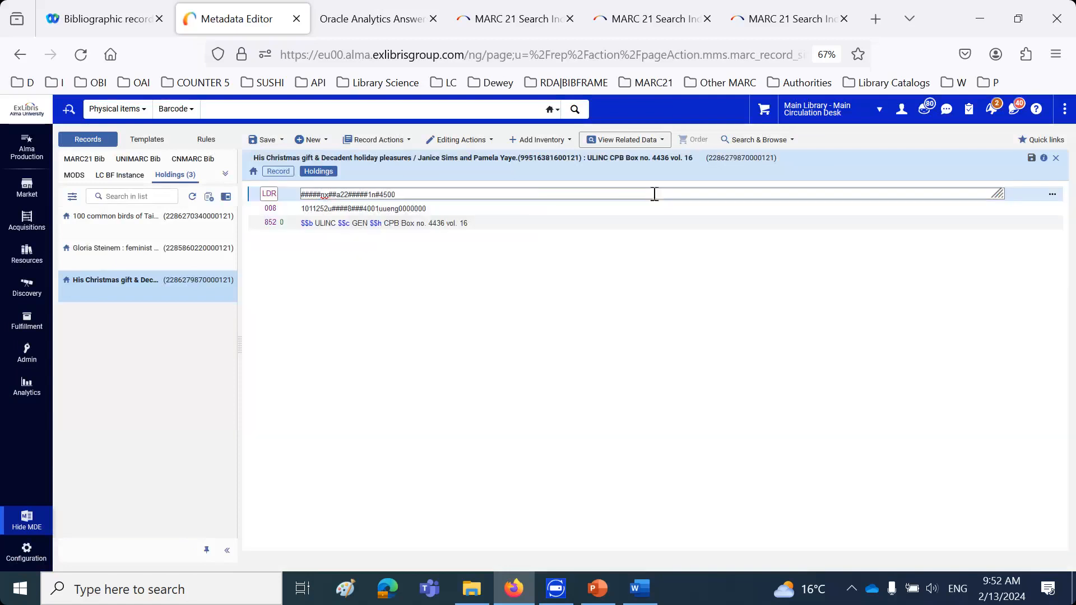
View the items attached to this holdings record, try to withdraw item AU66732, and return to the holdings record view
left_click(636, 145)
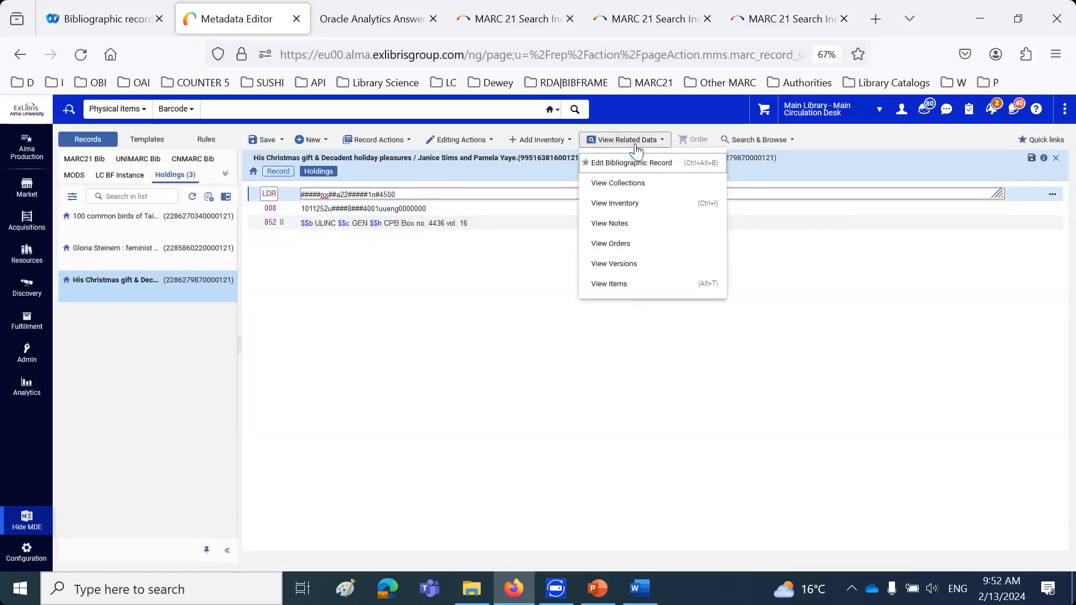
left_click(623, 288)
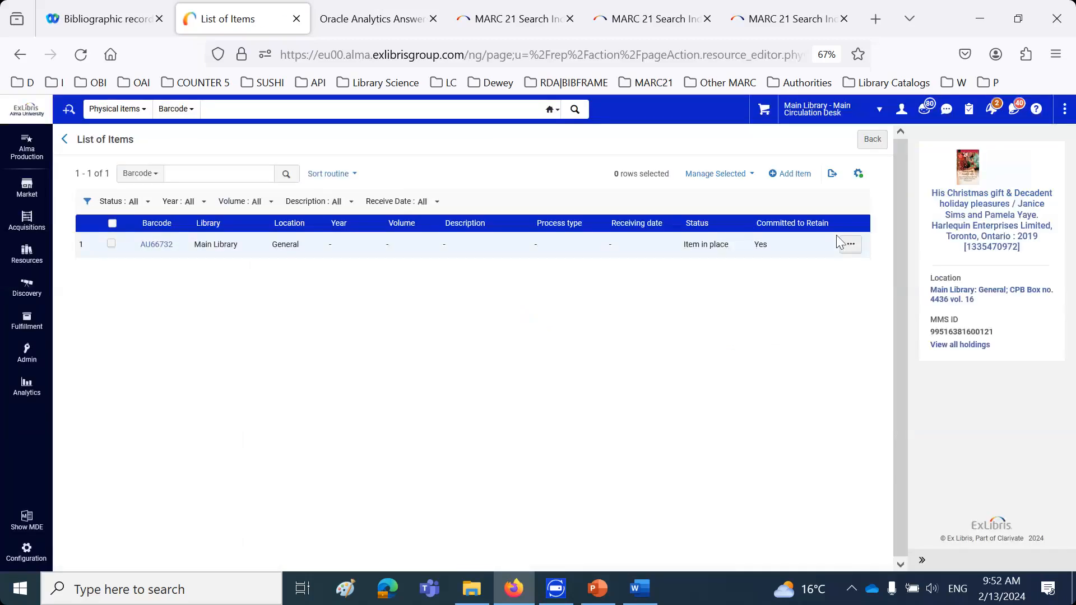
left_click(851, 247)
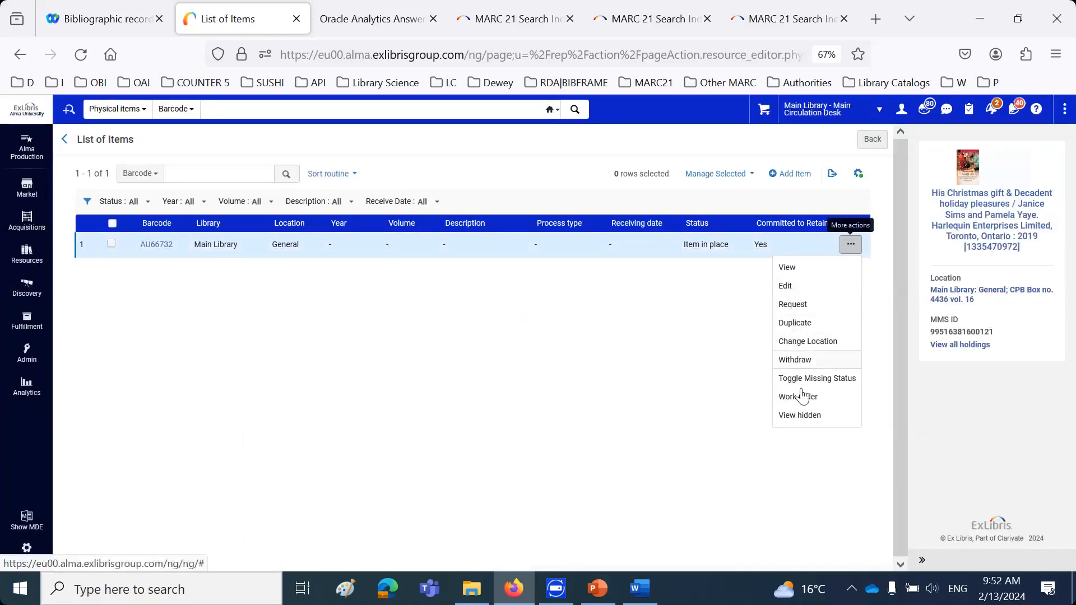
left_click(807, 359)
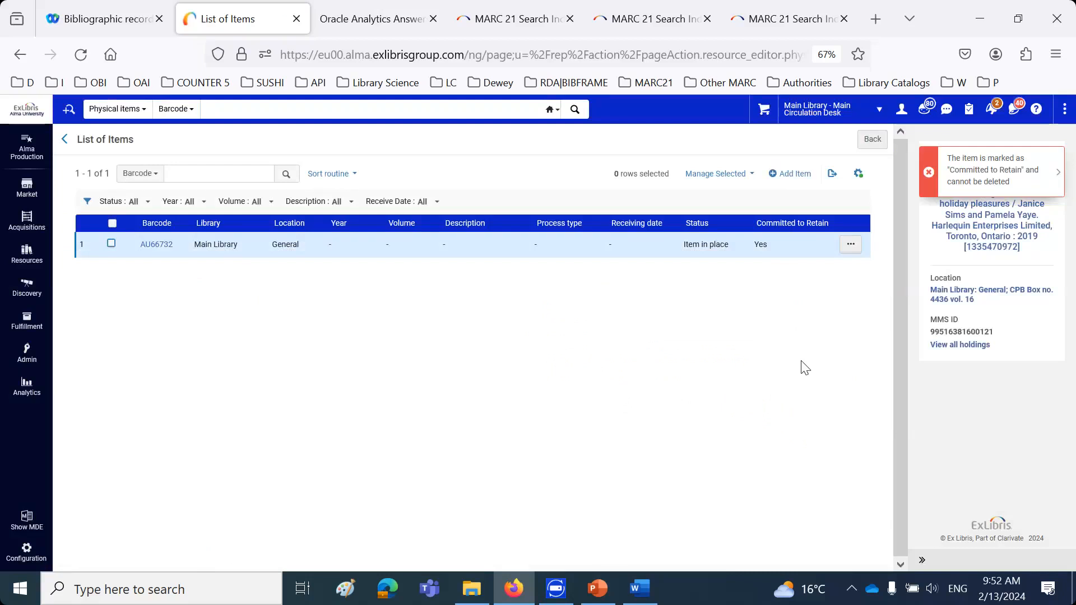
left_click(975, 298)
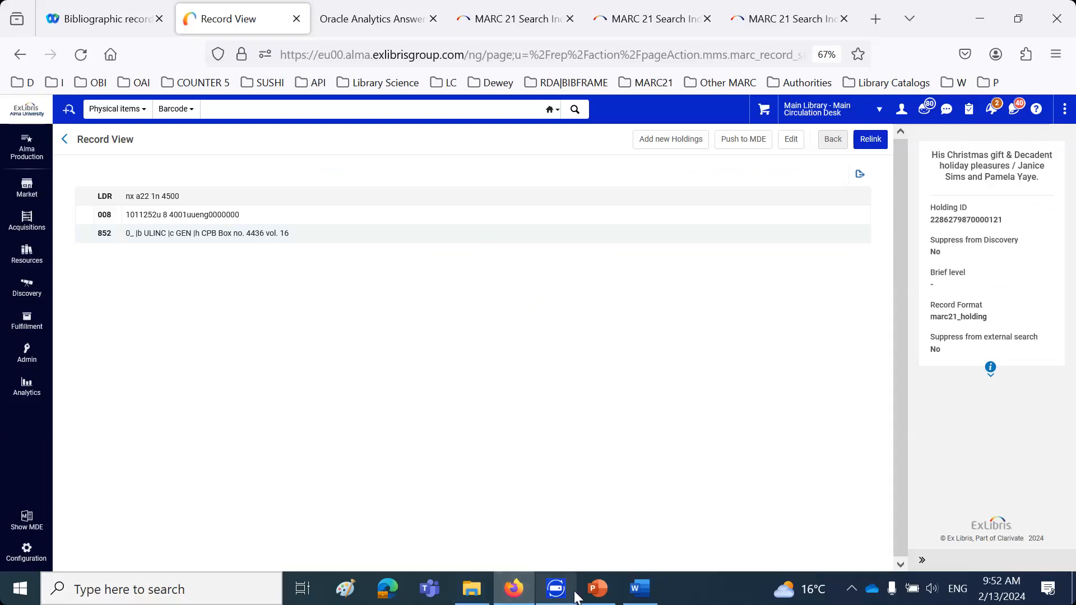
Switch to the PowerPoint presentation and go to the "Future plans" slide near the end
left_click(598, 588)
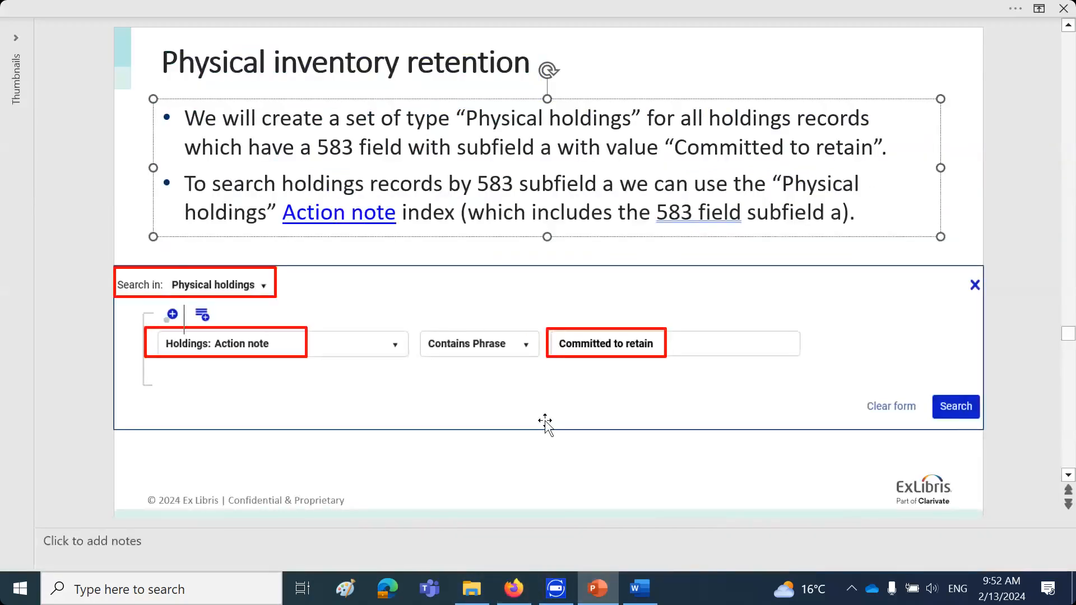
left_click(633, 460)
scroll(633, 459, "down", 4)
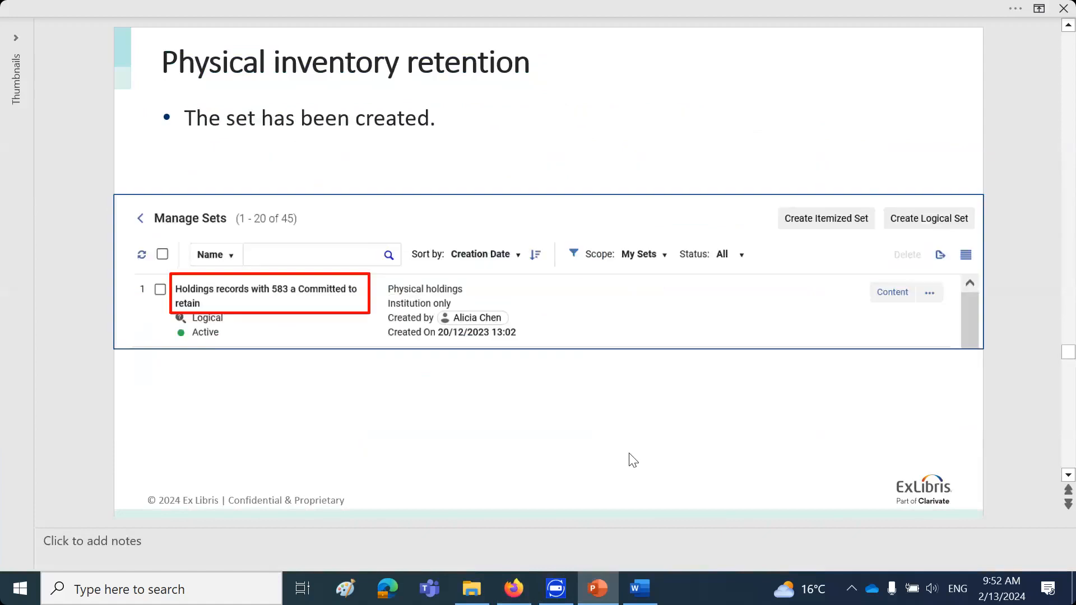
scroll(629, 457, "down", 2)
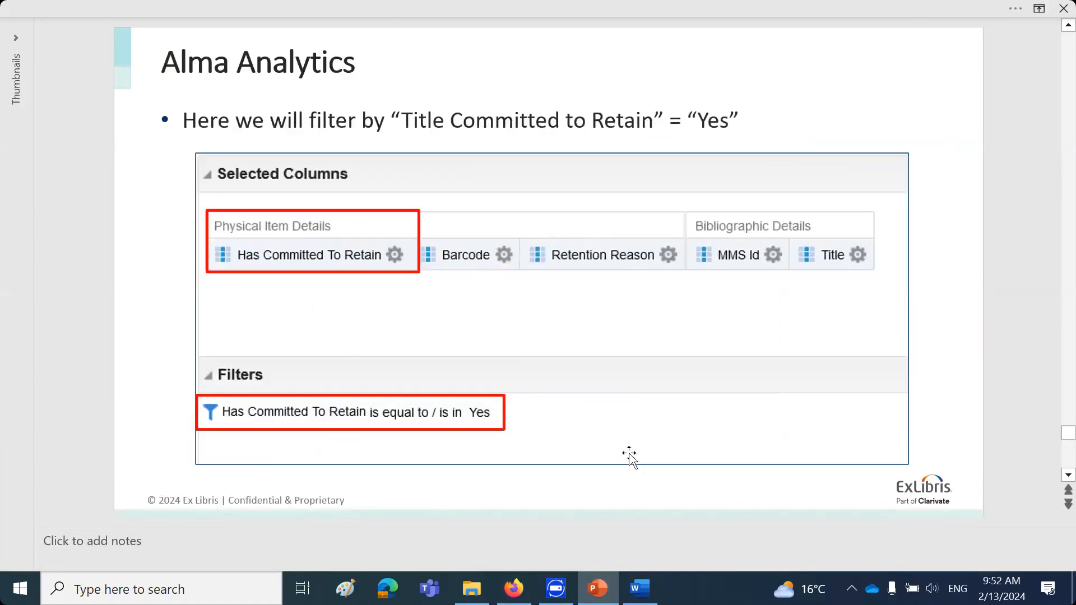
scroll(628, 453, "down", 2)
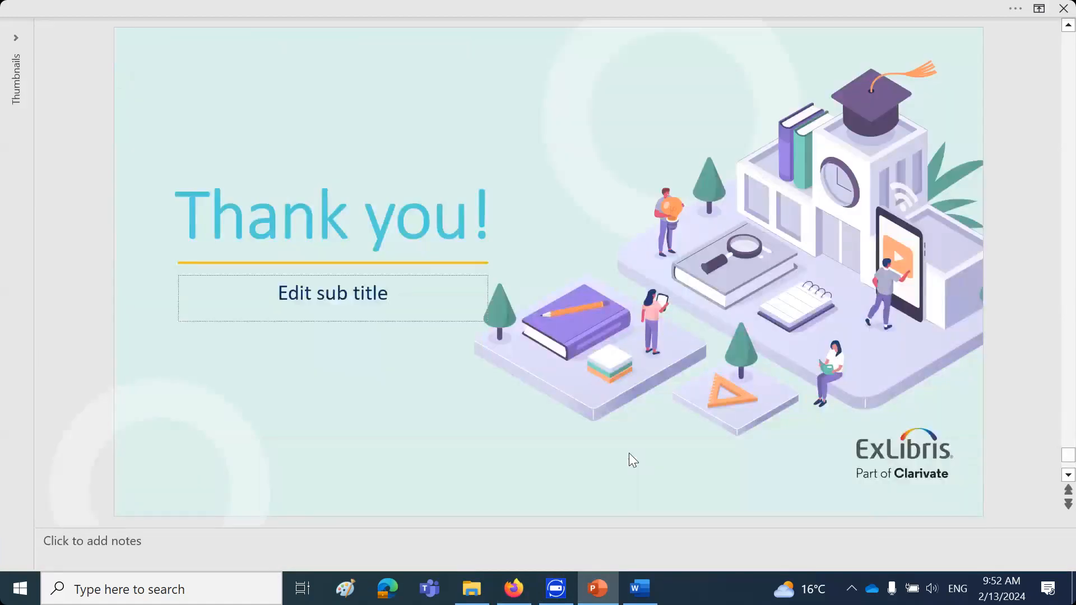
scroll(634, 460, "up", 1)
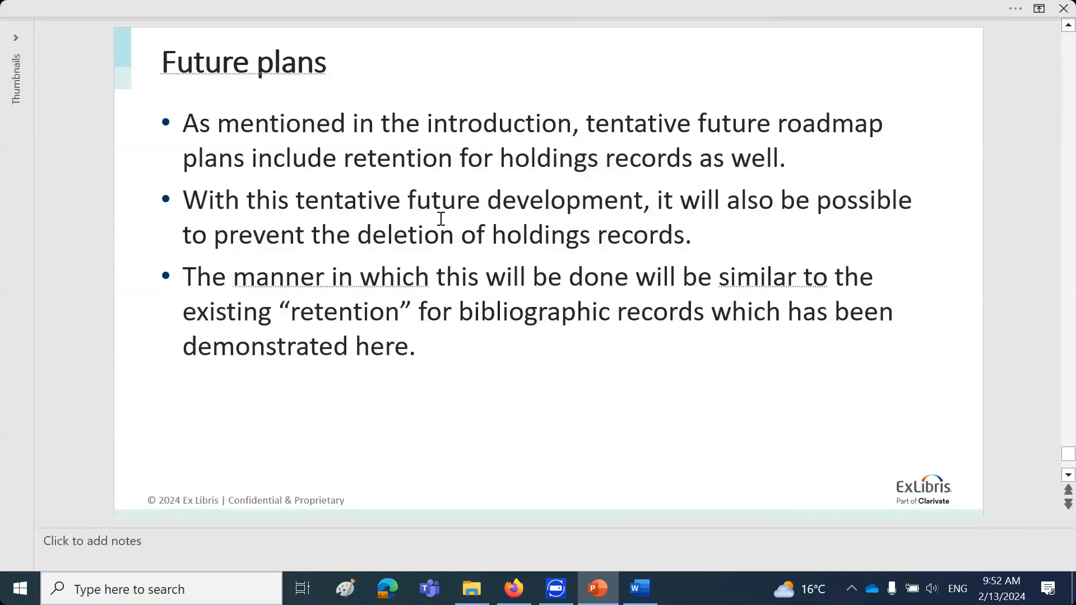
Highlight the "Future plans" text on preventing the deletion of holdings records, followed by the text on its similarity to existing bibliographic retention
left_click_drag(214, 238, 704, 238)
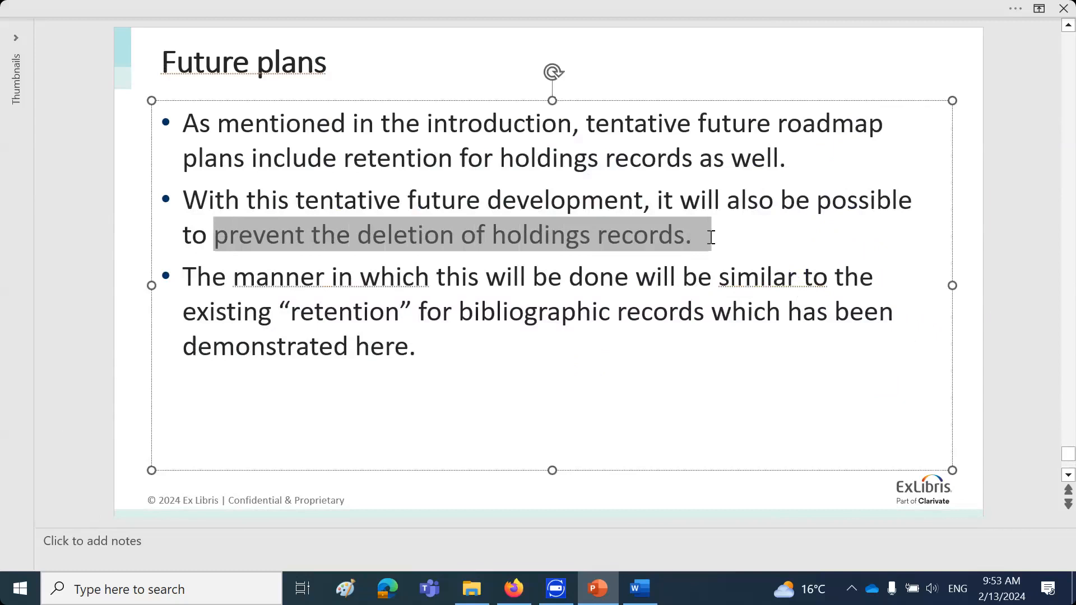
left_click(667, 317)
left_click_drag(505, 277, 533, 332)
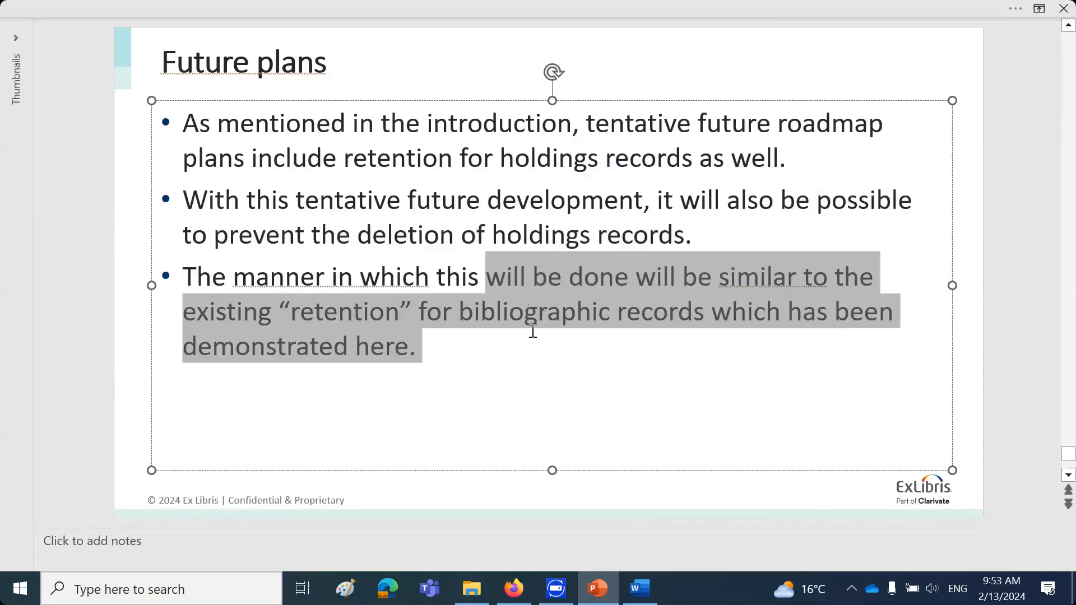